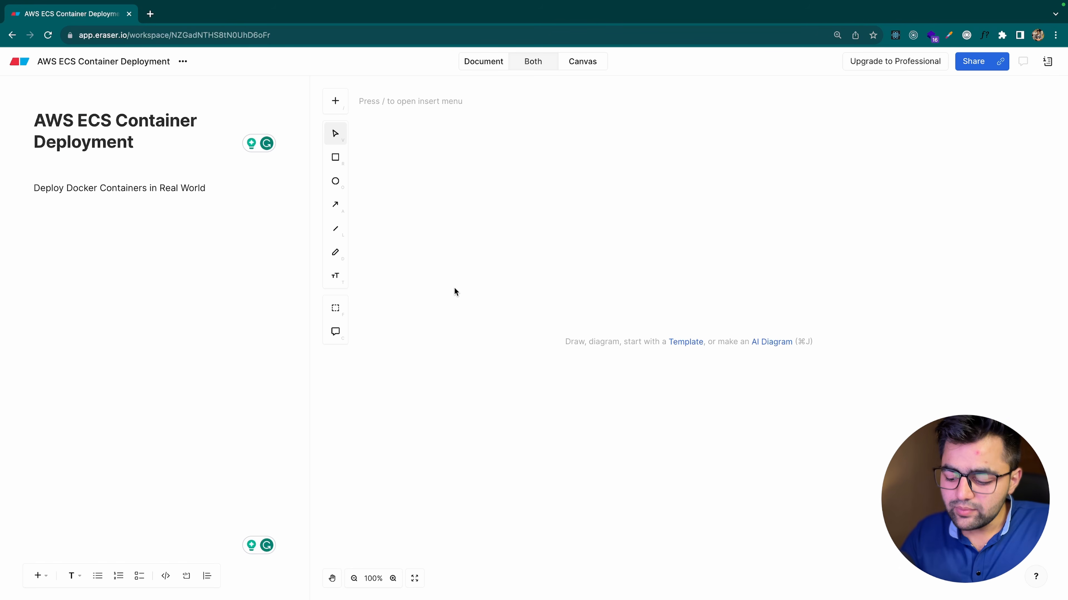
type("dock")
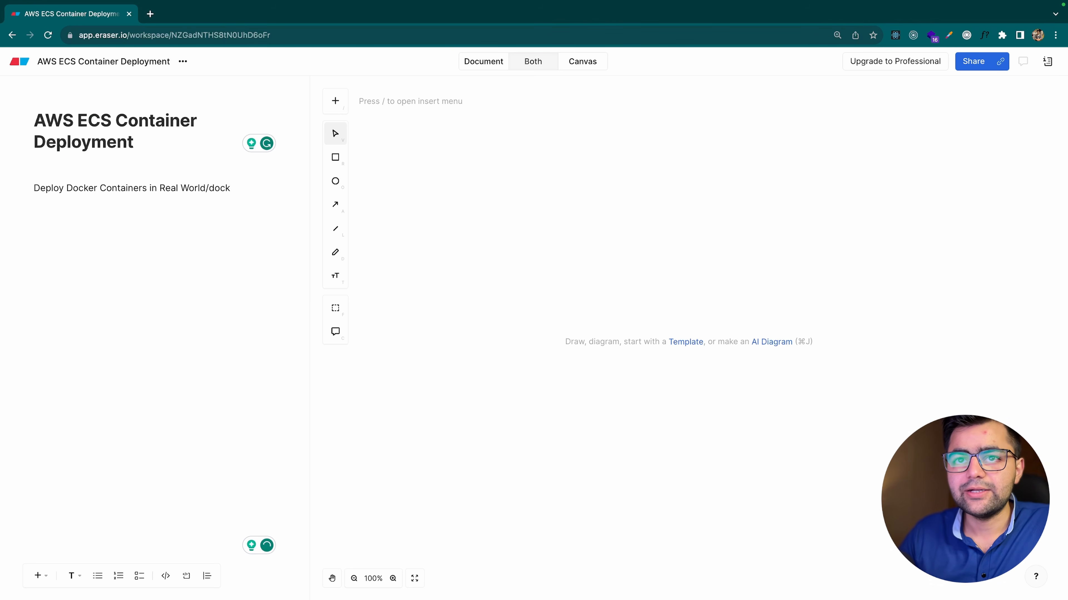
key("BackSpace")
key("BackSpace")
key("BackSpace")
key("BackSpace")
key("BackSpace")
key("BackSpace")
key("BackSpace")
type("d")
Step: Insert the Docker tech logo on the canvas and place it in the left part of the drawing area
left_click(512, 254)
key("slash")
type("dock")
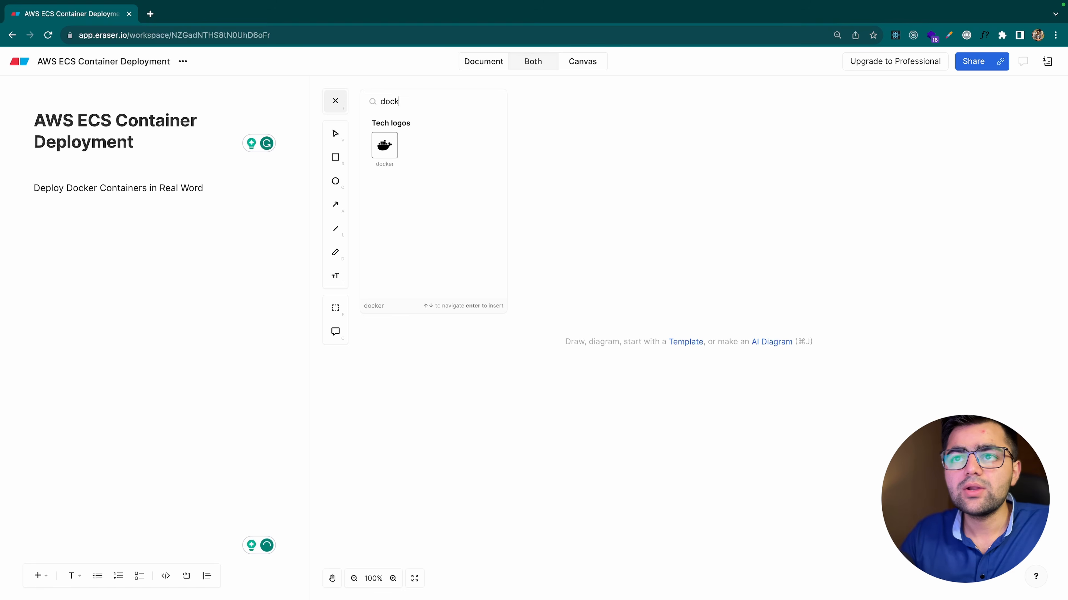
left_click(390, 157)
left_click_drag(704, 324, 461, 286)
left_click(539, 289)
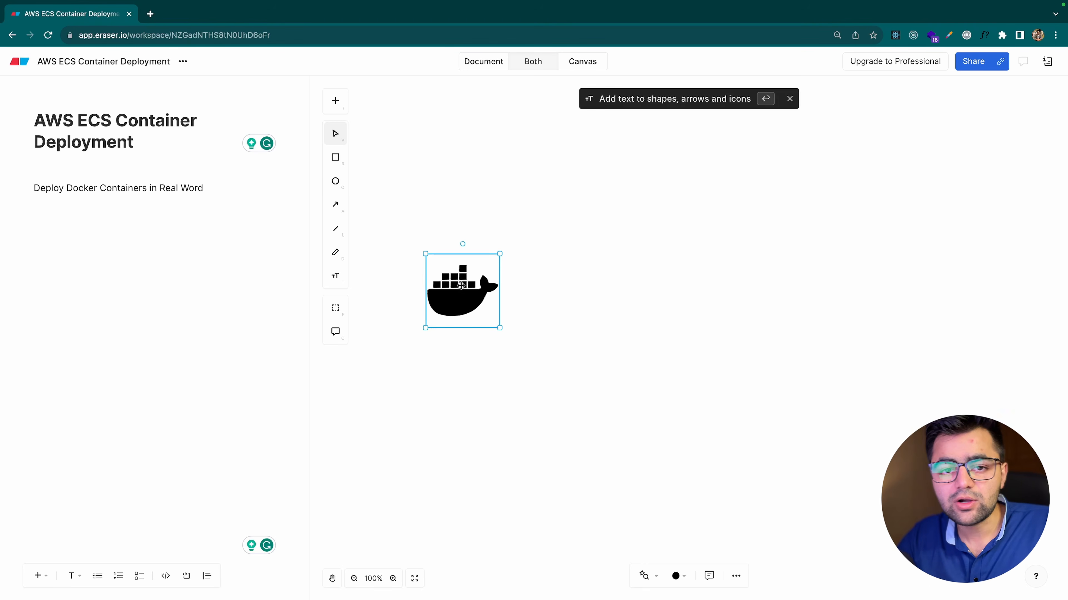
left_click(528, 283)
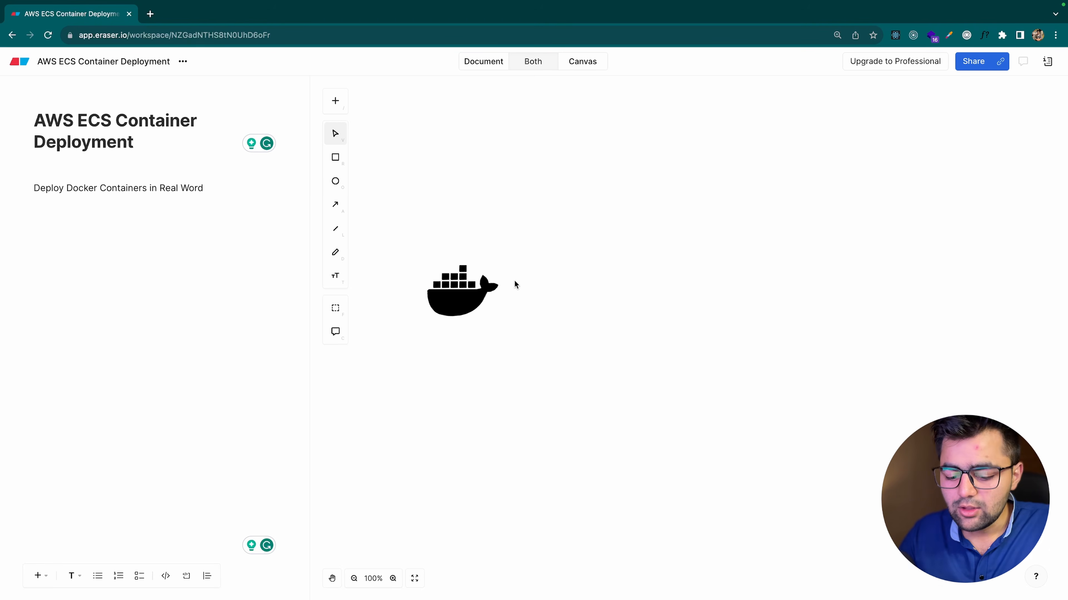
Step: Insert the AWS Elastic Container Service icon and place it to the right of the Docker logo, level with it
key("slash")
type("ecs")
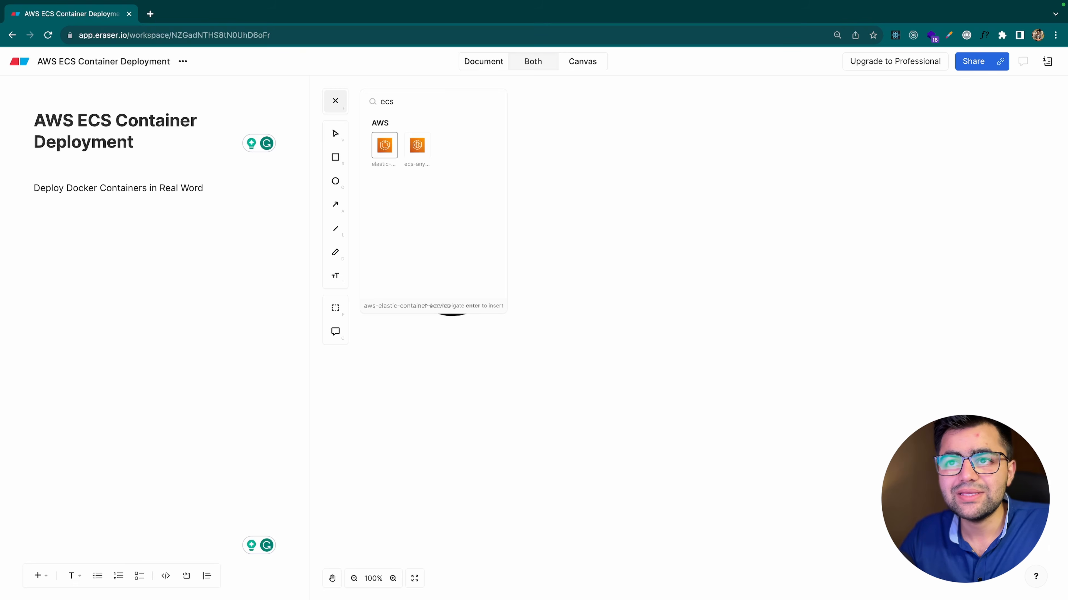
key("Return")
mouse_move(704, 323)
left_mouse_down()
mouse_move(765, 385)
mouse_move(727, 339)
mouse_move(714, 274)
mouse_move(720, 325)
left_mouse_up()
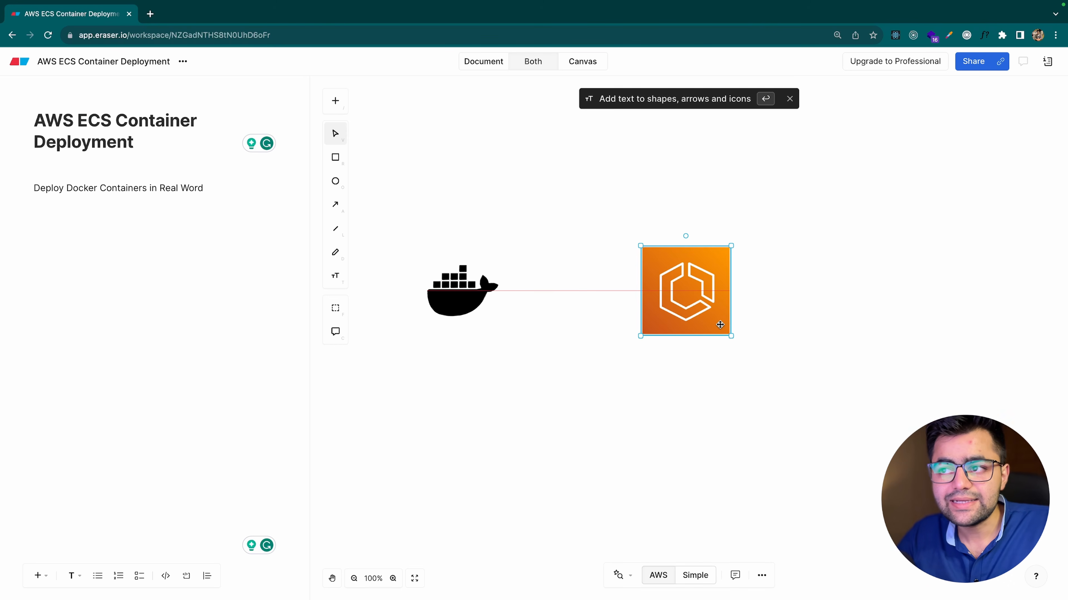
left_click(641, 365)
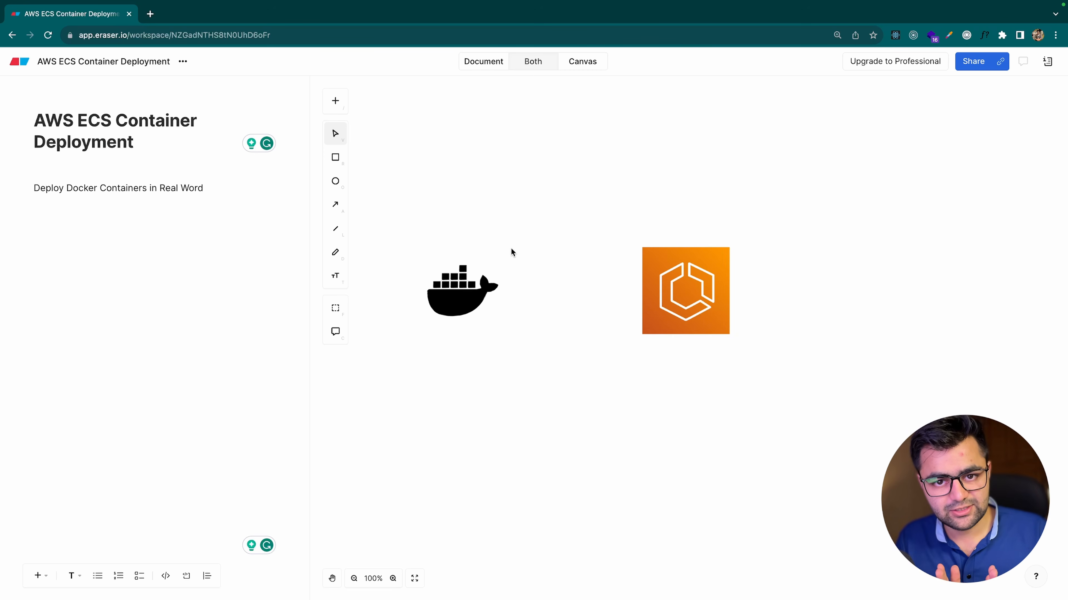
Step: Open the AWS Management Console in a new browser tab
left_click(150, 14)
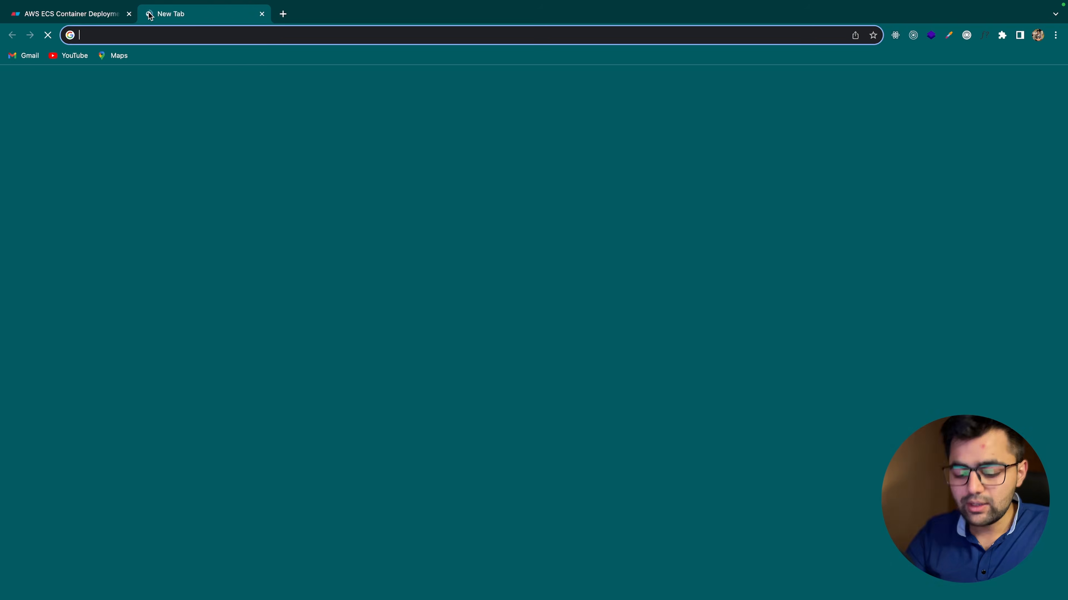
type("co")
key("Return")
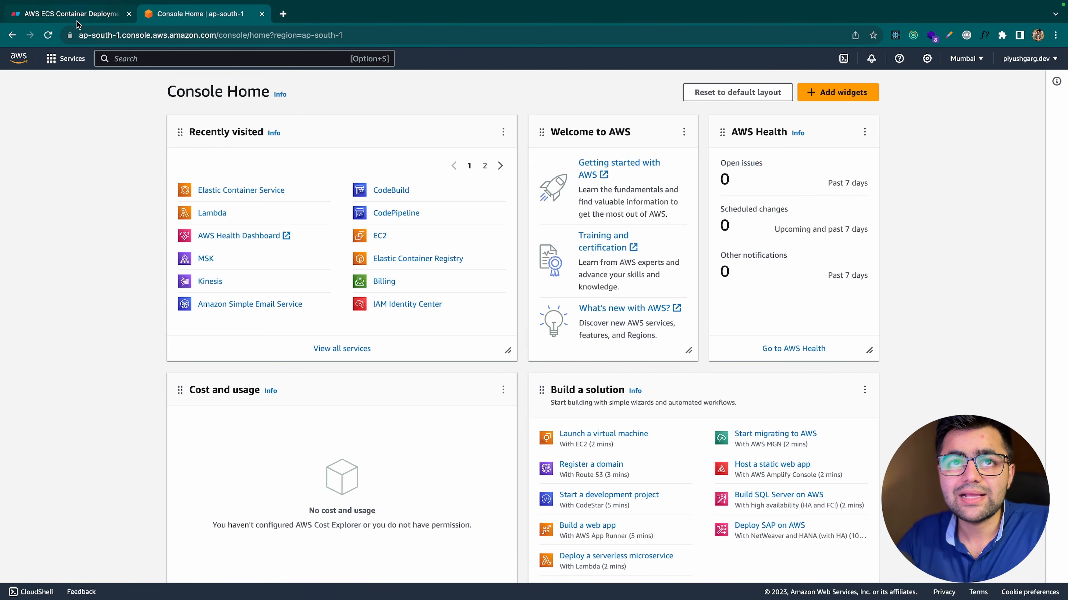
Step: Return to the Eraser diagram, shift the Docker logo slightly and delete the Elastic Container Service icon
left_click(99, 17)
left_click_drag(436, 296, 437, 292)
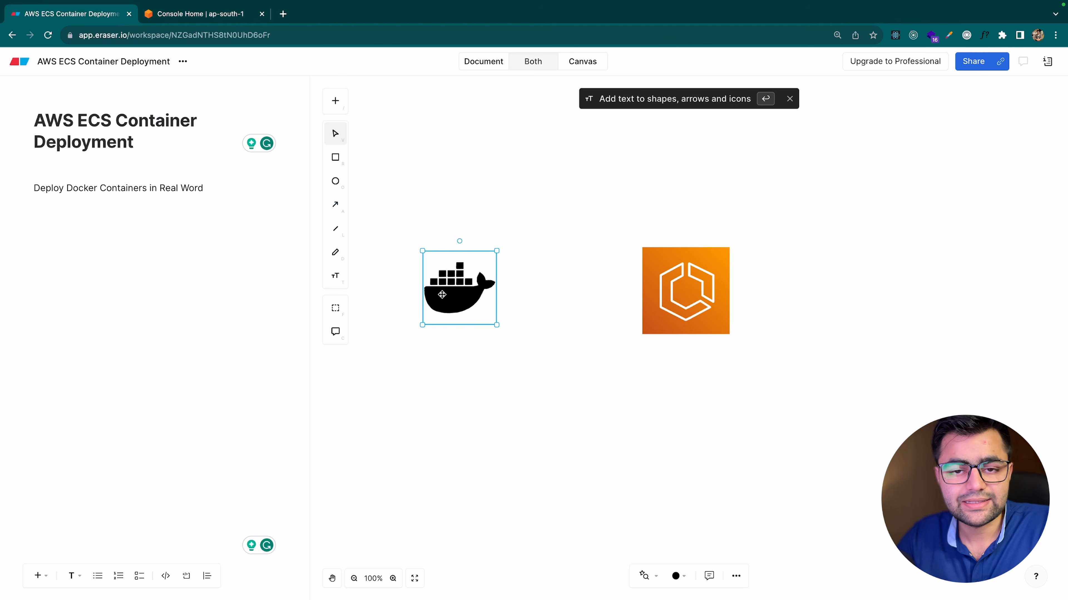
left_click(717, 289)
key("Delete")
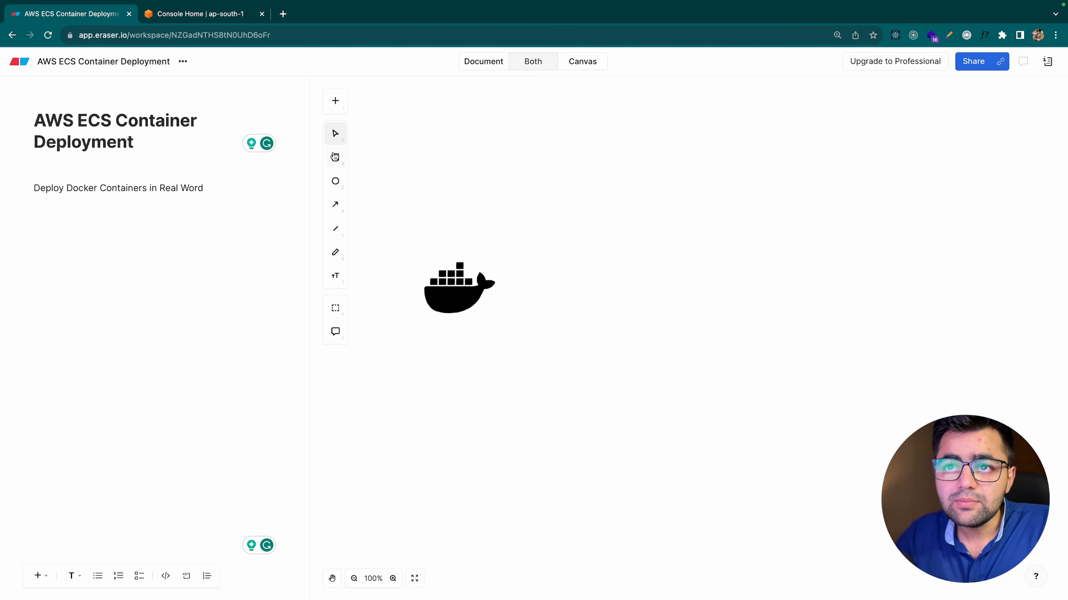
Step: Draw a rectangle around the Docker logo and add the label "Image" centred just below it
left_click(335, 157)
mouse_move(397, 236)
left_mouse_down()
mouse_move(524, 327)
mouse_move(517, 347)
mouse_move(506, 341)
left_mouse_up()
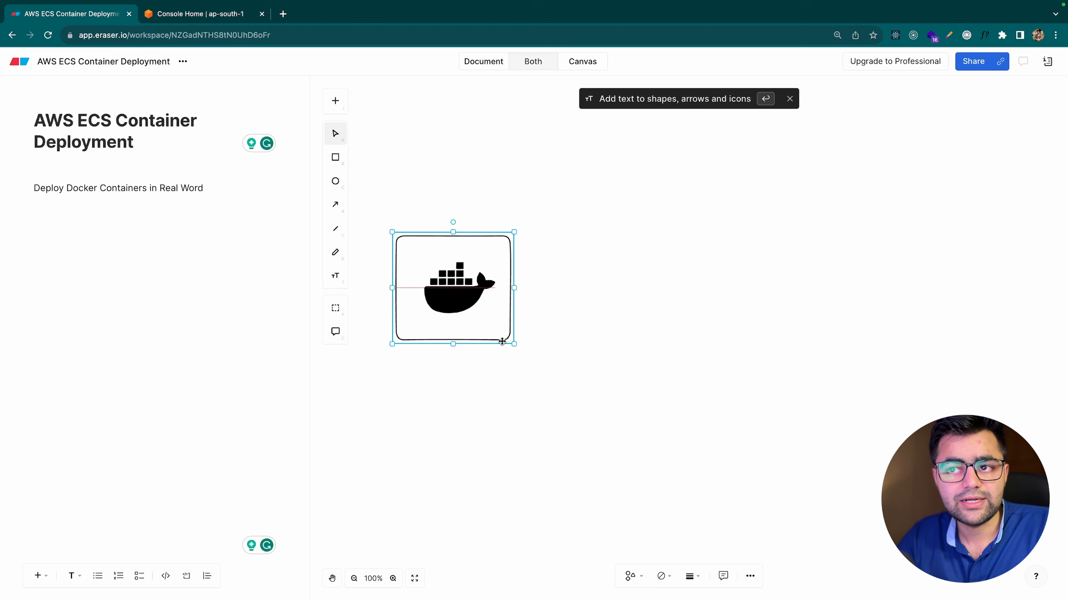
double_click(469, 385)
type("Image")
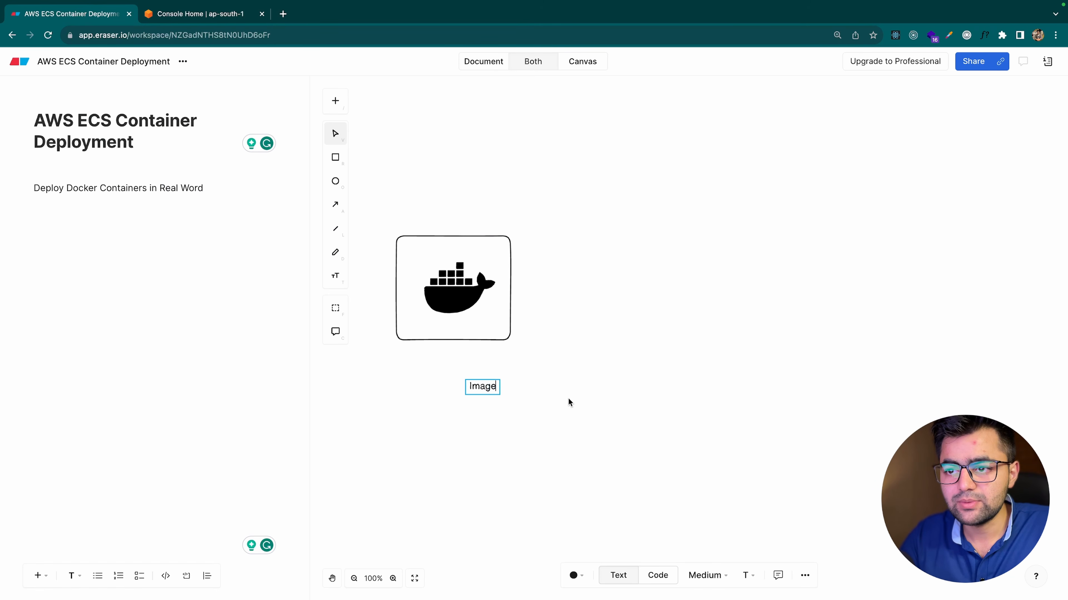
left_click(495, 413)
left_click(482, 385)
left_click_drag(482, 386, 454, 354)
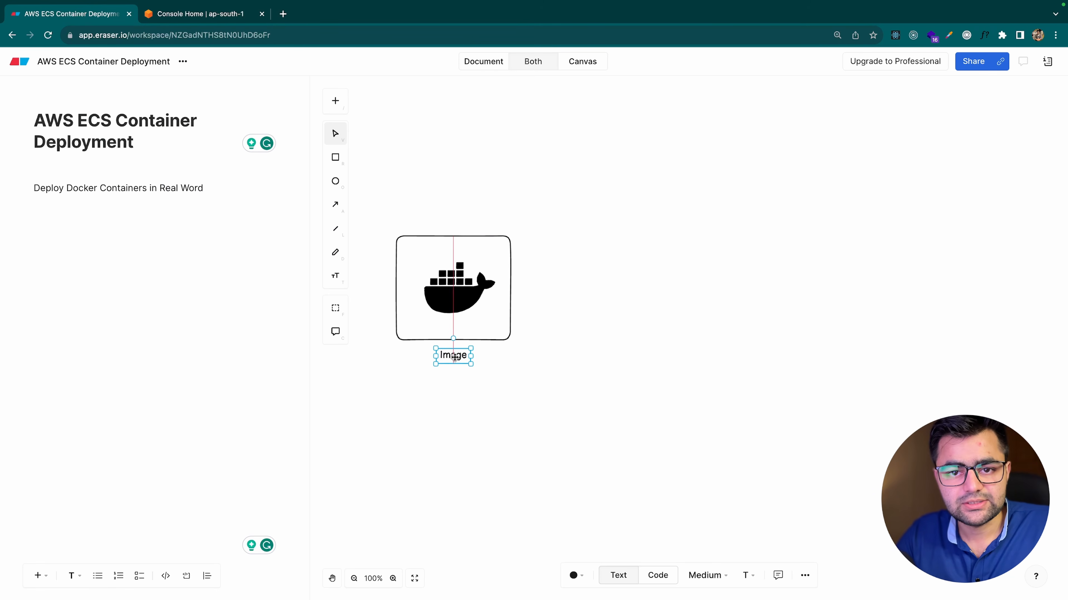
left_click(487, 365)
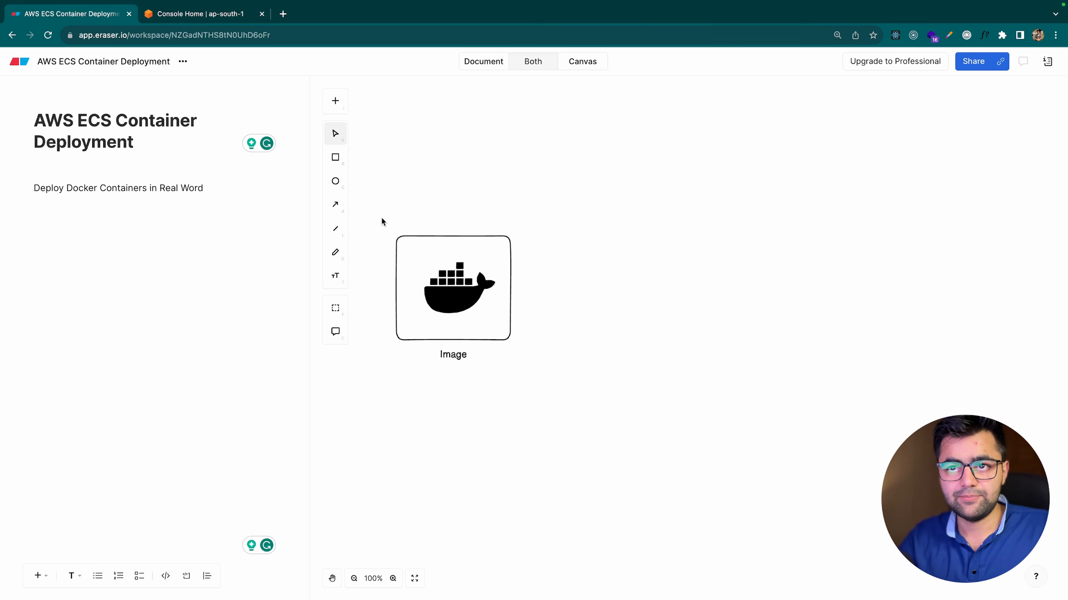
Step: Add the text "Registery" above and to the right of the image box and enlarge it to 30px
left_click(335, 275)
left_click(606, 172)
type("R")
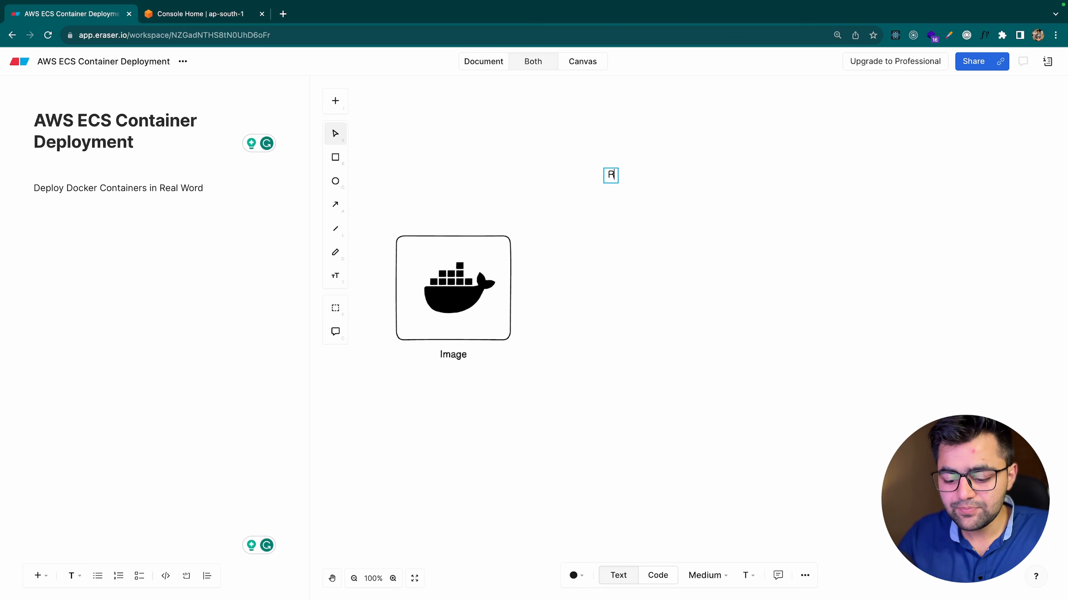
type("egistery")
left_click(746, 304)
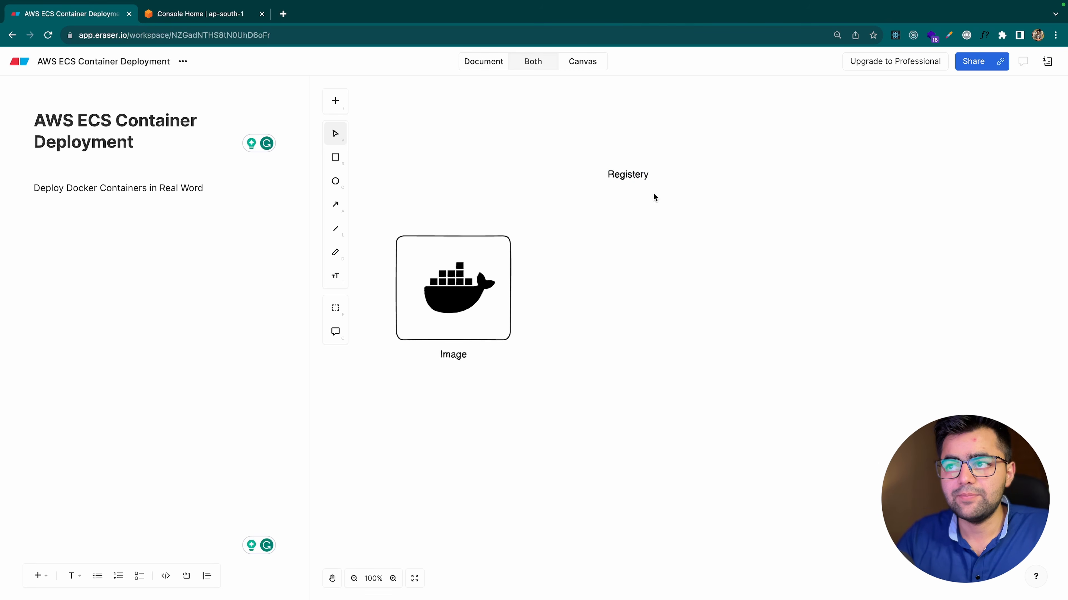
left_click(648, 188)
left_click_drag(651, 183, 706, 203)
left_click(671, 234)
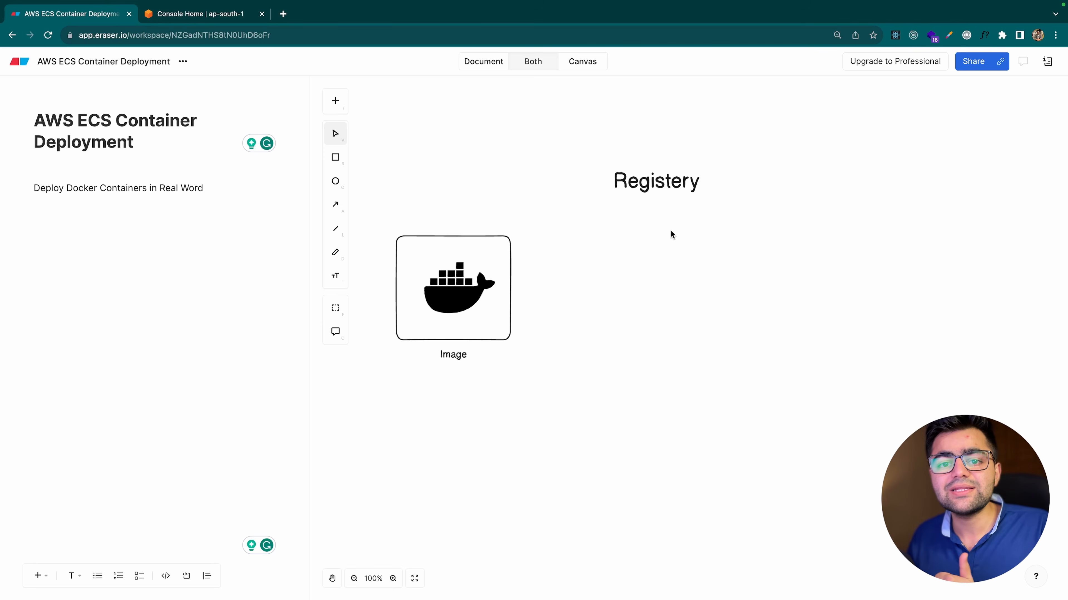
left_click(647, 189)
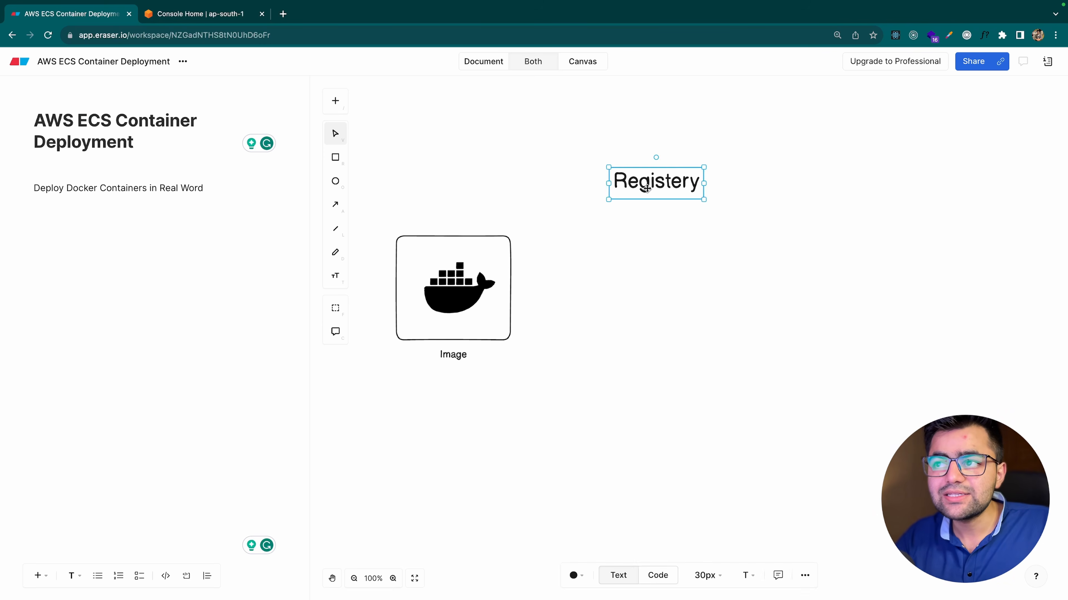
left_click(635, 247)
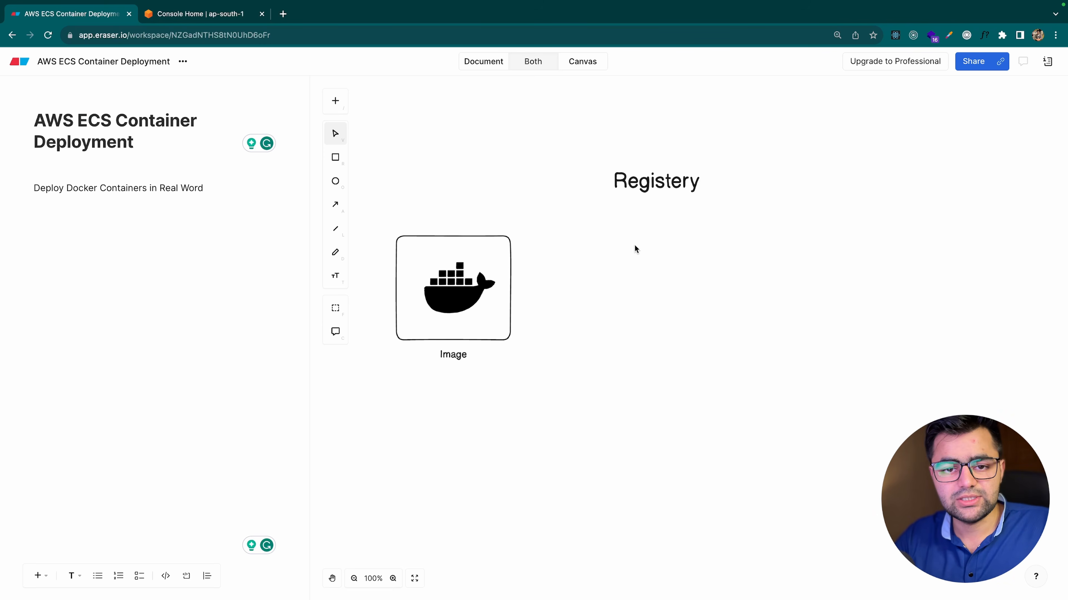
Step: Open the Docker Hub website, hub.docker.com, in a new browser tab
left_click(283, 13)
type("pd")
key("BackSpace")
key("BackSpace")
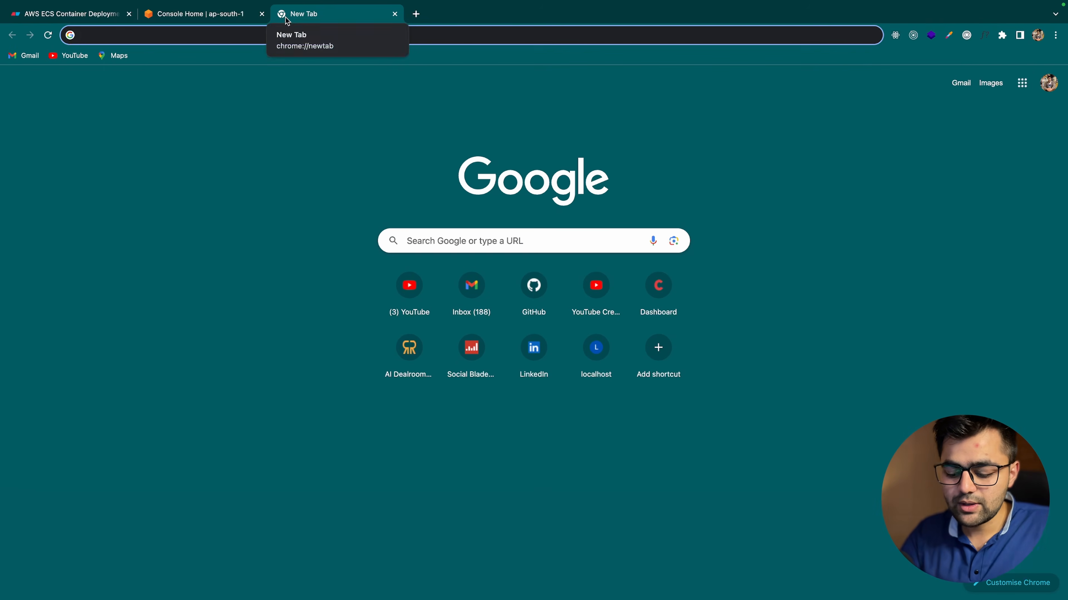
type("hub,")
key("BackSpace")
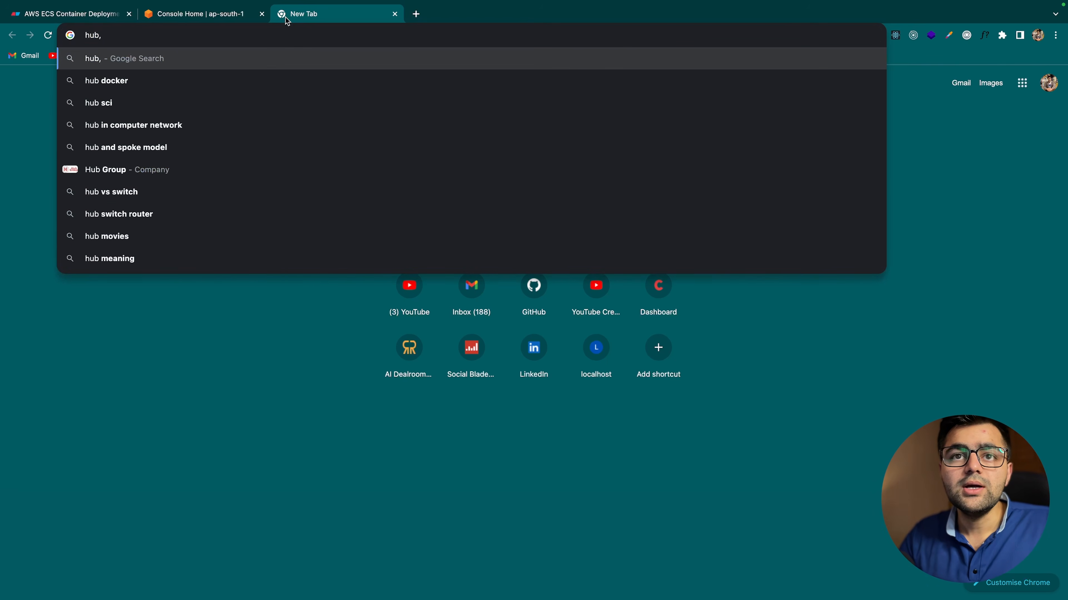
key("Down")
key("Down")
key("Down")
key("Down")
key("Down")
key("Down")
key("Up")
key("Up")
key("Return")
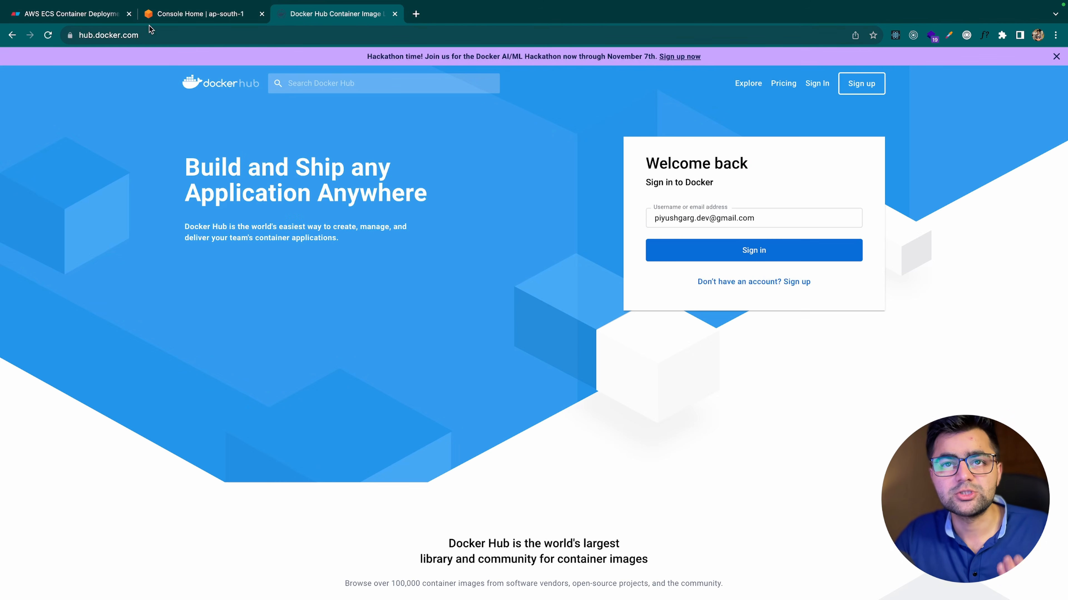
Step: Switch back to the Eraser diagram and add the text "ECR - Elastic Container Reg" below the "Registery" heading
left_click(176, 14)
left_click(77, 13)
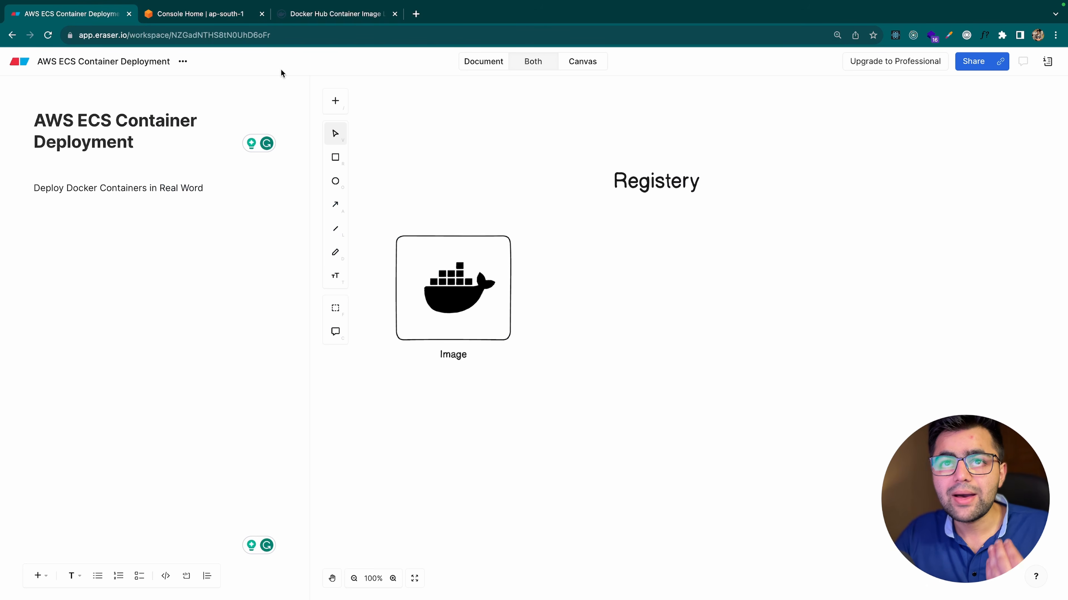
double_click(605, 260)
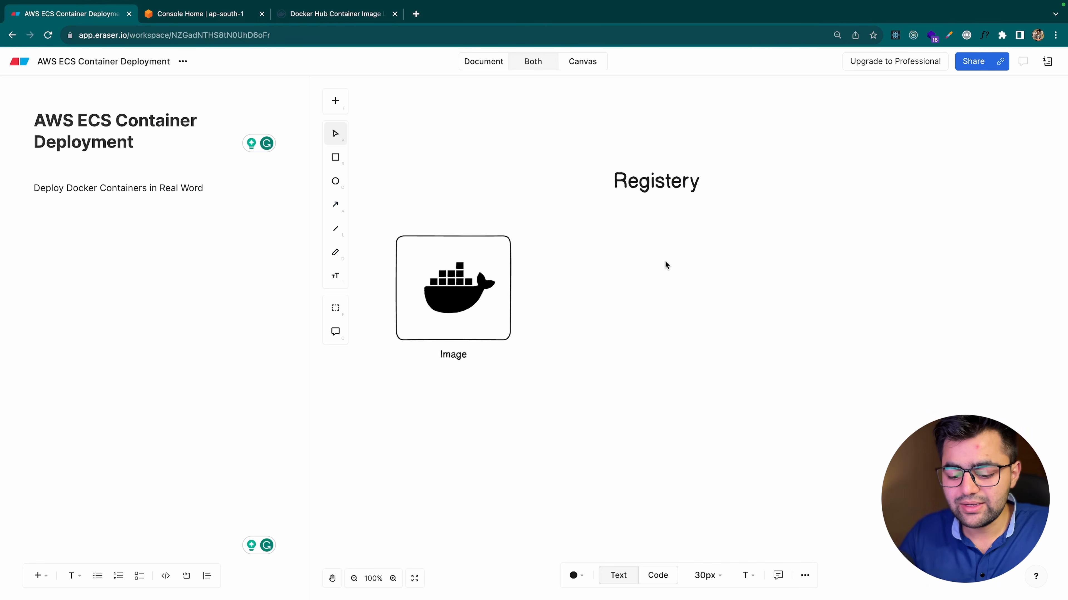
type("ECR -")
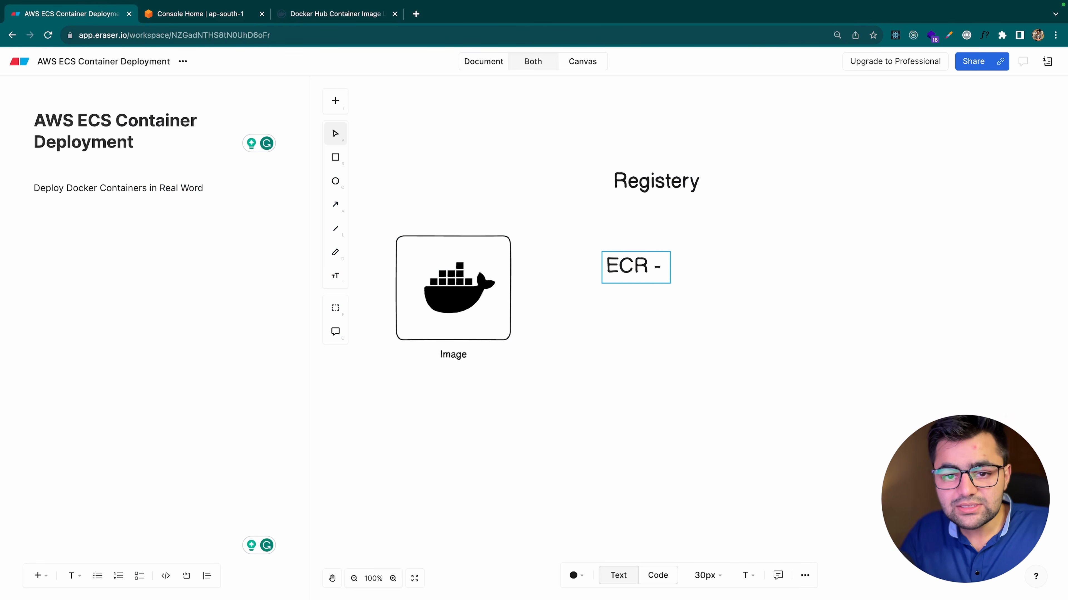
type(" Elastic C")
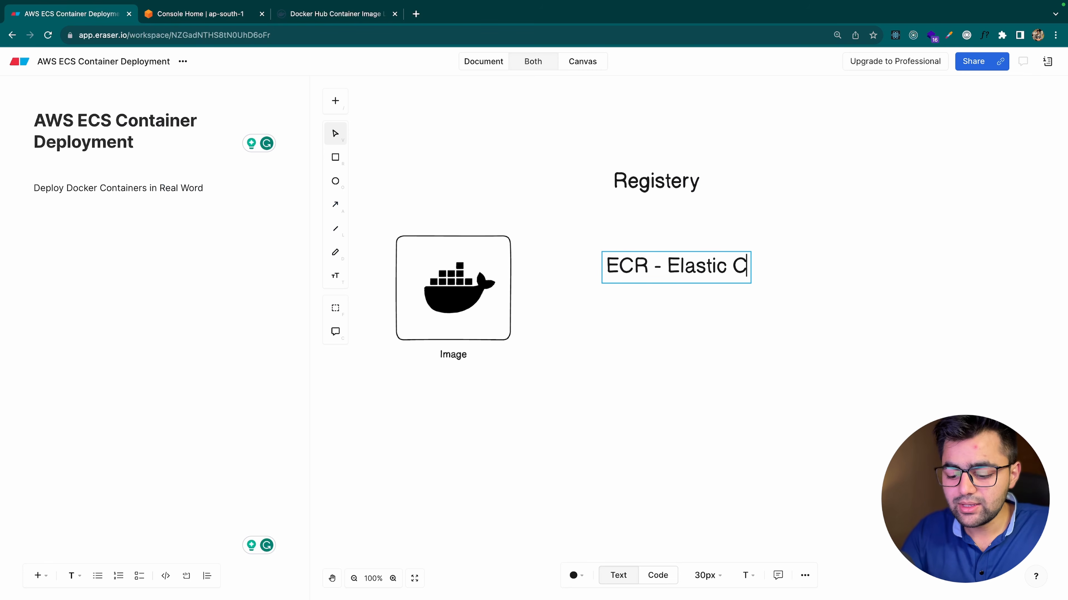
type("ontainer Reg")
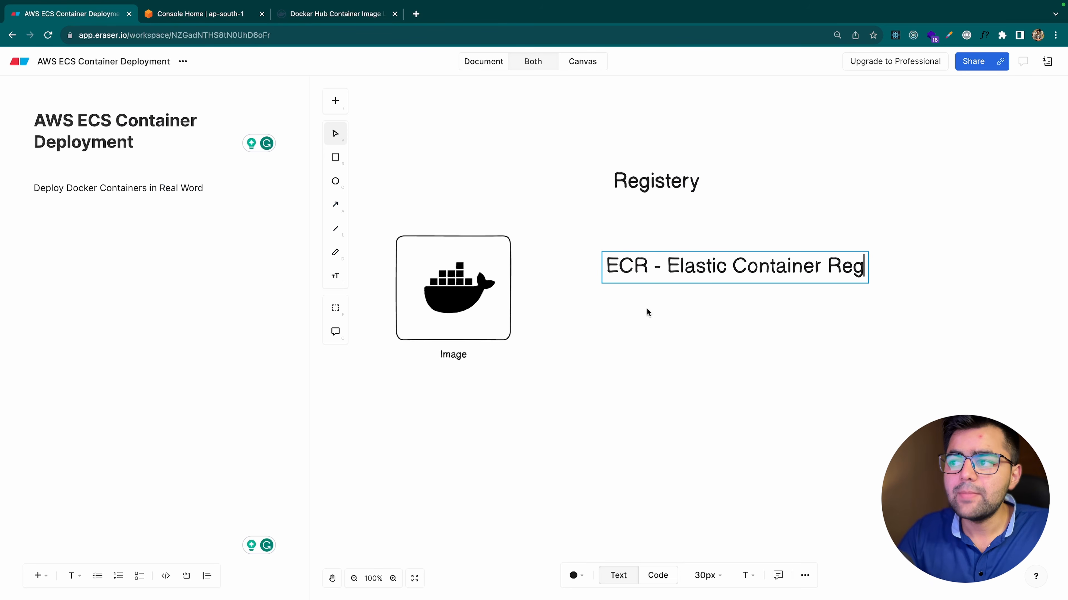
left_click(646, 310)
left_click(653, 263)
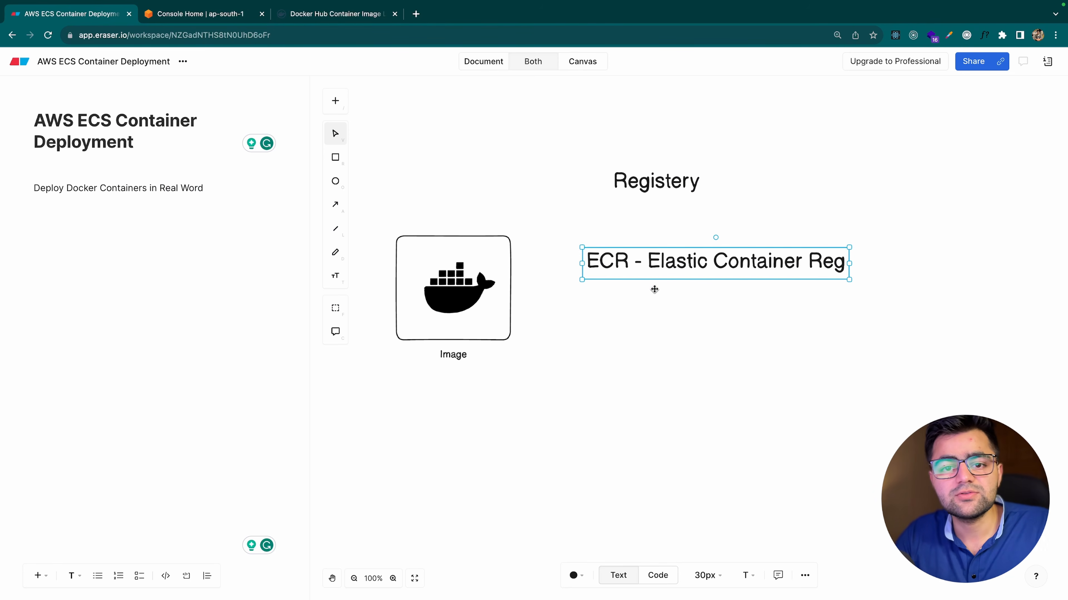
left_click(652, 300)
Step: Switch to the AWS console and search its services for "ecr"
left_click(211, 16)
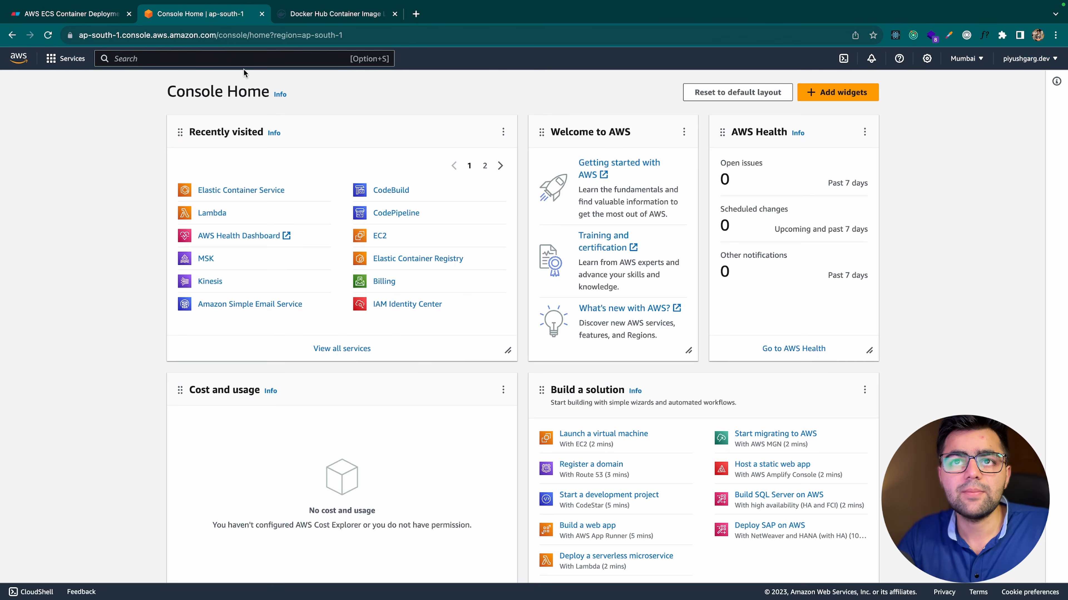
left_click(237, 58)
type("ecr")
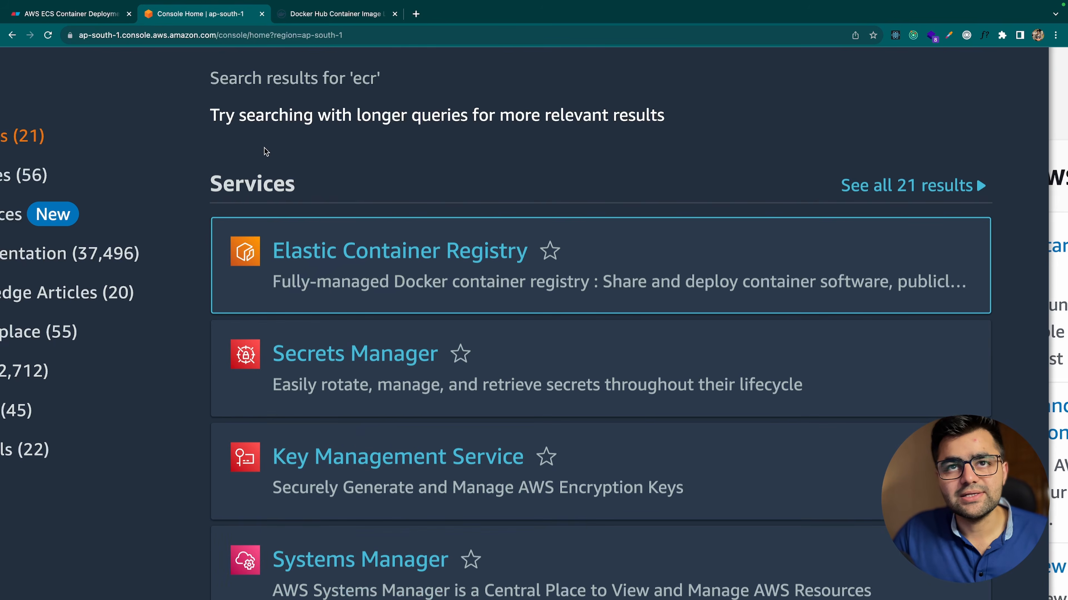
Step: Back in the Eraser diagram, move the ECR text closer to the image box and draw an arrow from the box to it
left_click(84, 12)
left_click_drag(650, 268, 627, 261)
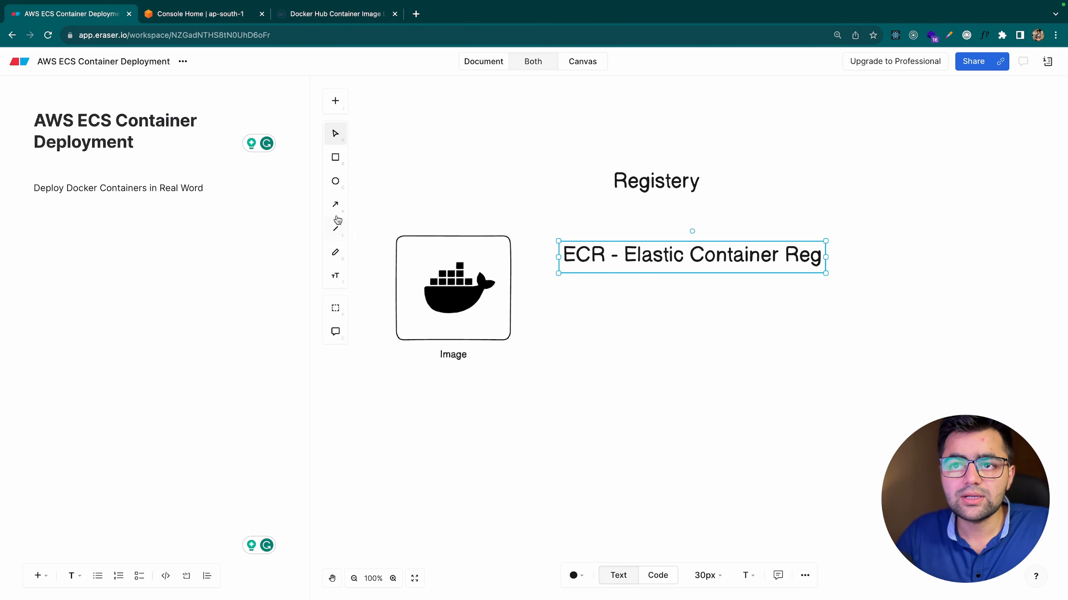
left_click(335, 204)
left_click_drag(510, 249, 561, 250)
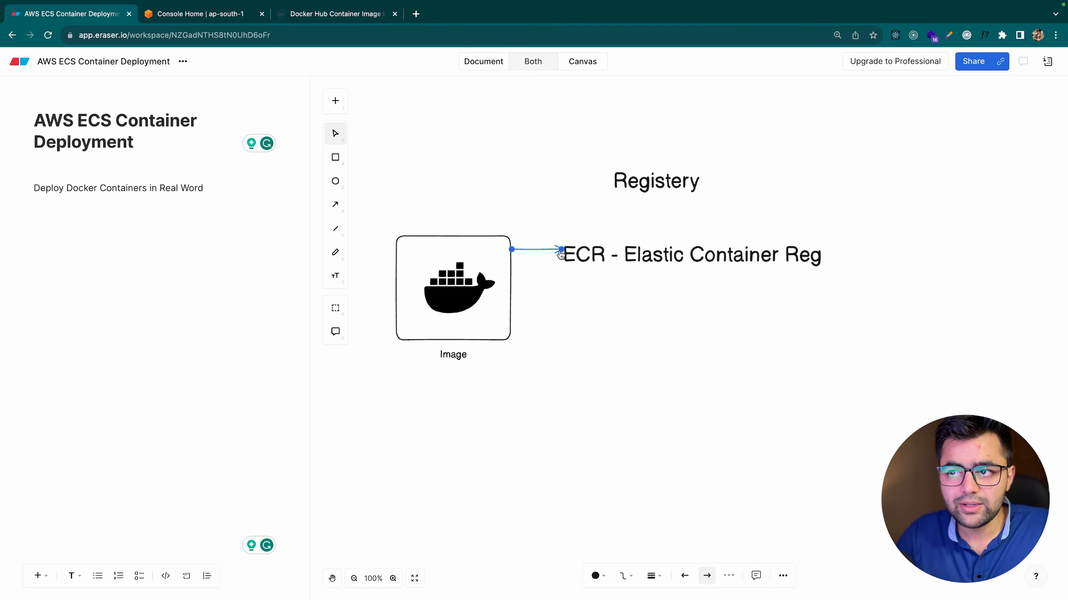
left_click(568, 294)
Step: Add the text "ECS - Elastic Container Service" to the canvas and place it below and to the right of the ECR text
scroll(658, 293, "right", 5)
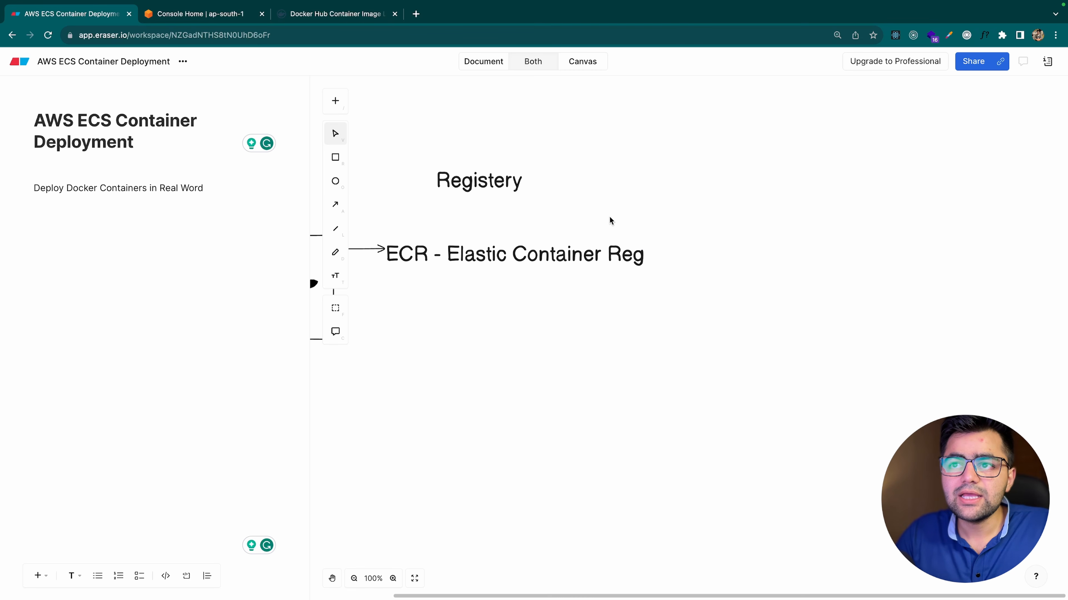
scroll(455, 217, "right", 3)
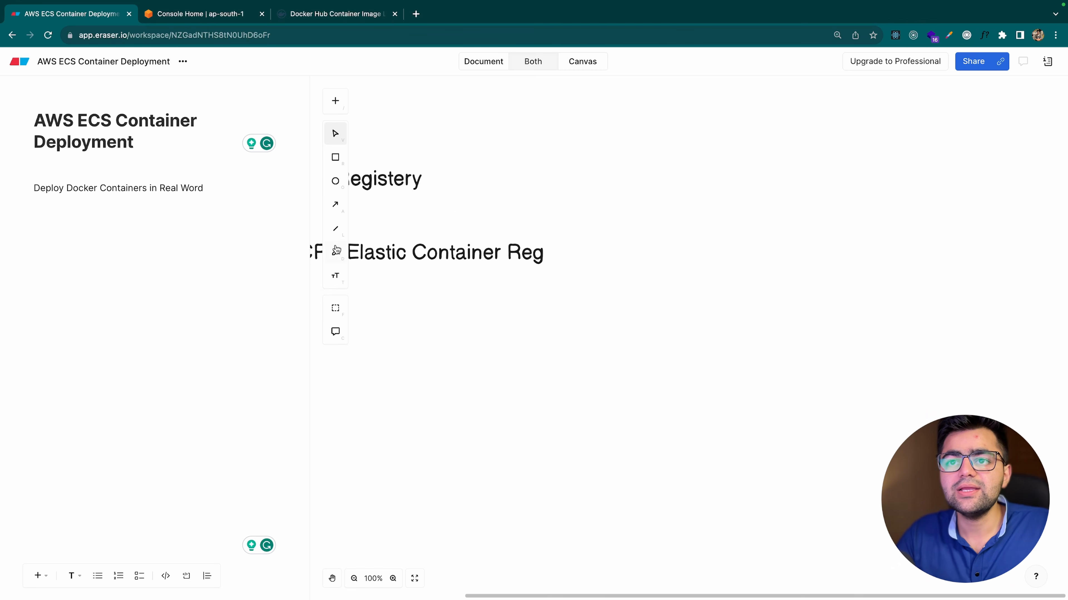
left_click(336, 277)
left_click(594, 307)
type("EC")
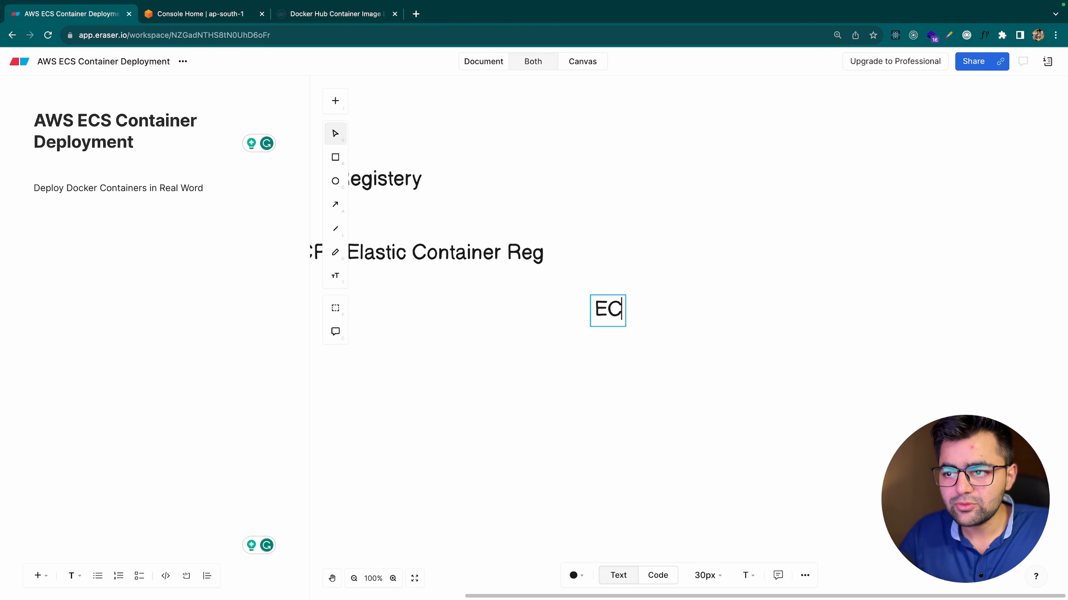
type("S - Elaxt")
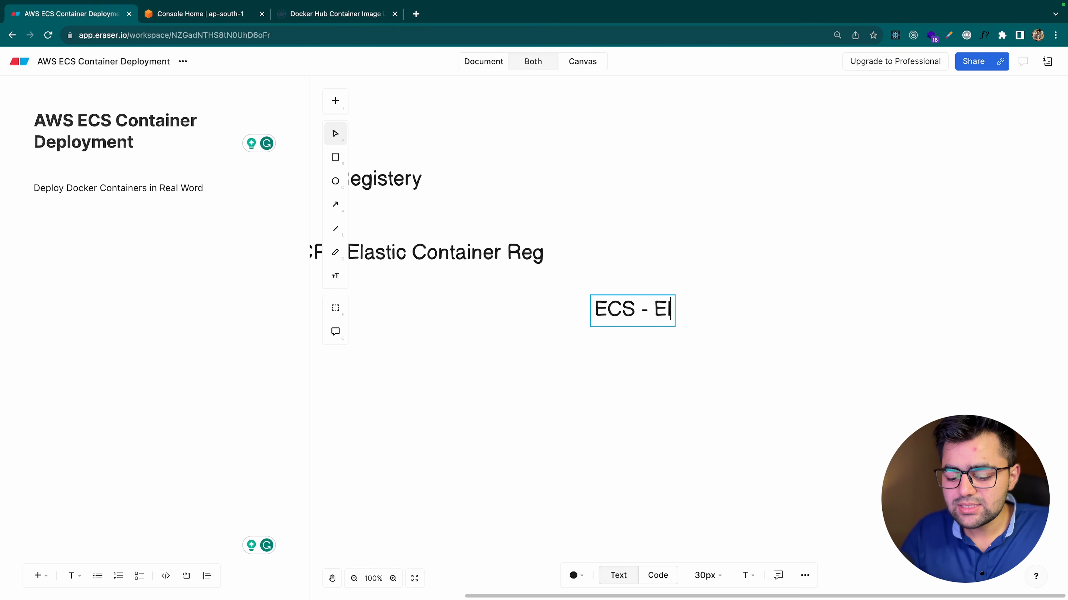
key("BackSpace")
key("BackSpace")
type("stic Container S")
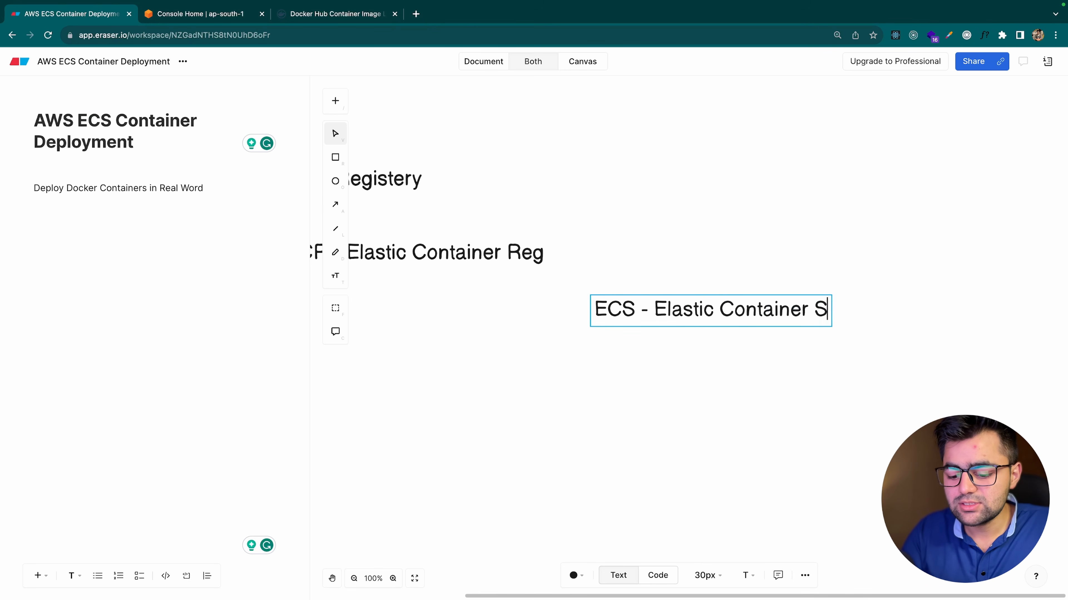
type("ervice")
left_click(622, 365)
left_click_drag(670, 303, 616, 345)
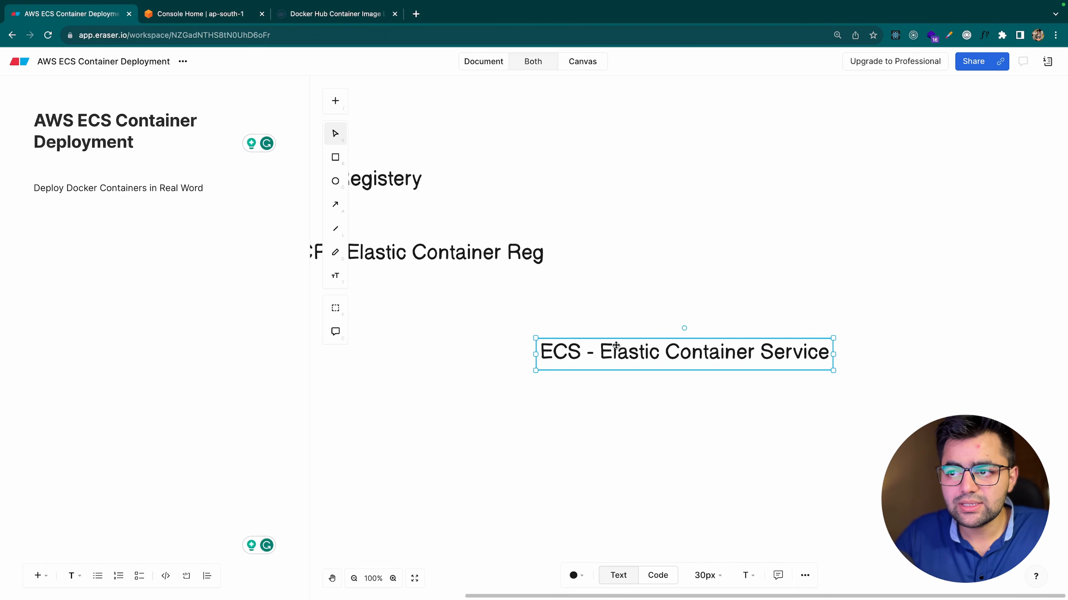
left_click(622, 405)
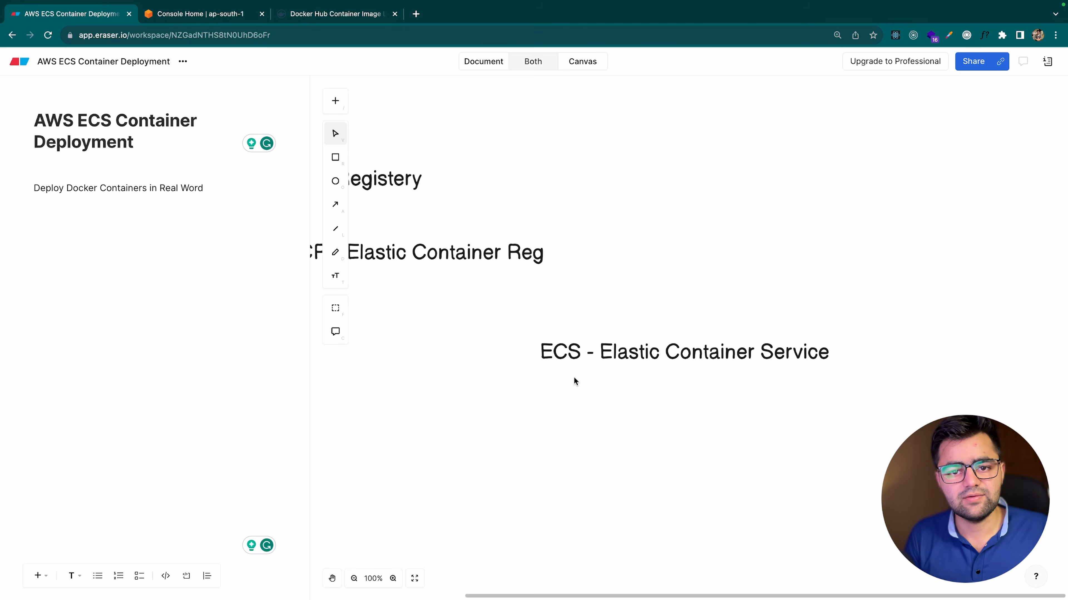
Step: Draw an arrow from the end of the ECR text down to the ECS text
scroll(575, 381, "left", 5)
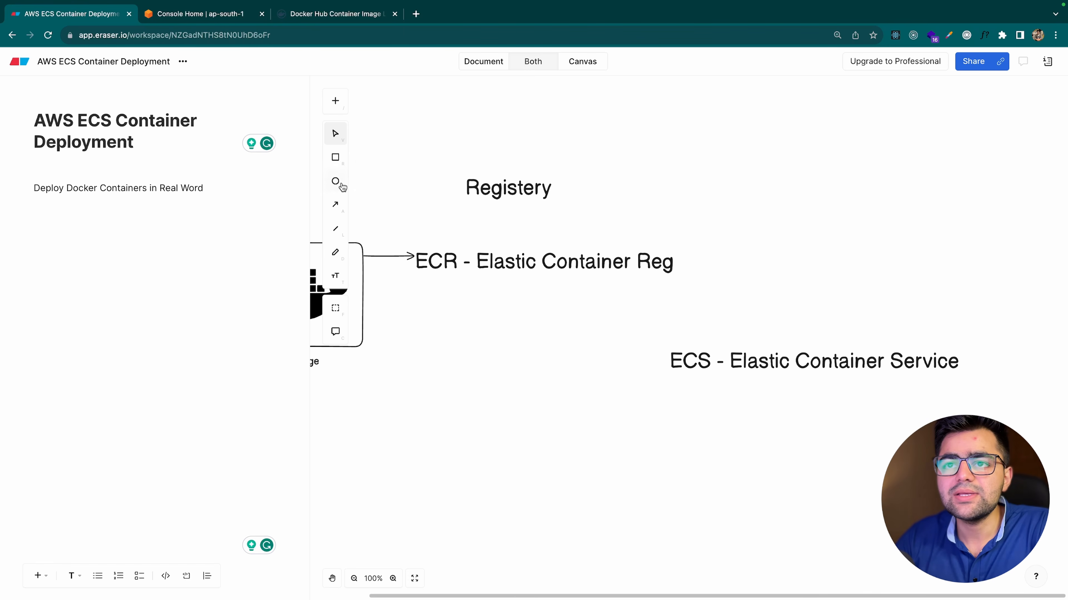
left_click(335, 205)
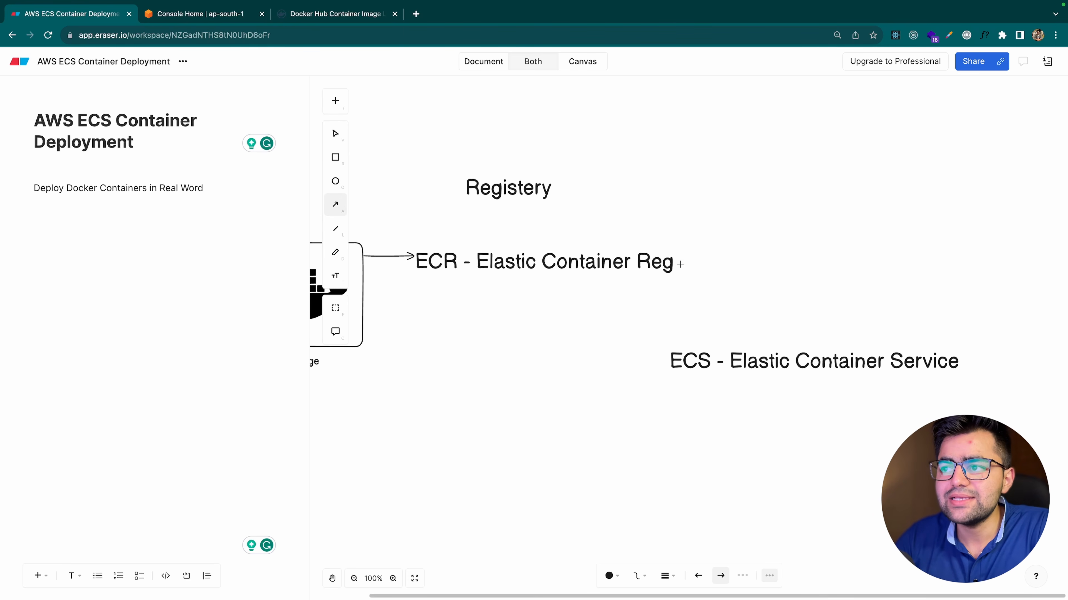
left_click_drag(690, 266, 701, 347)
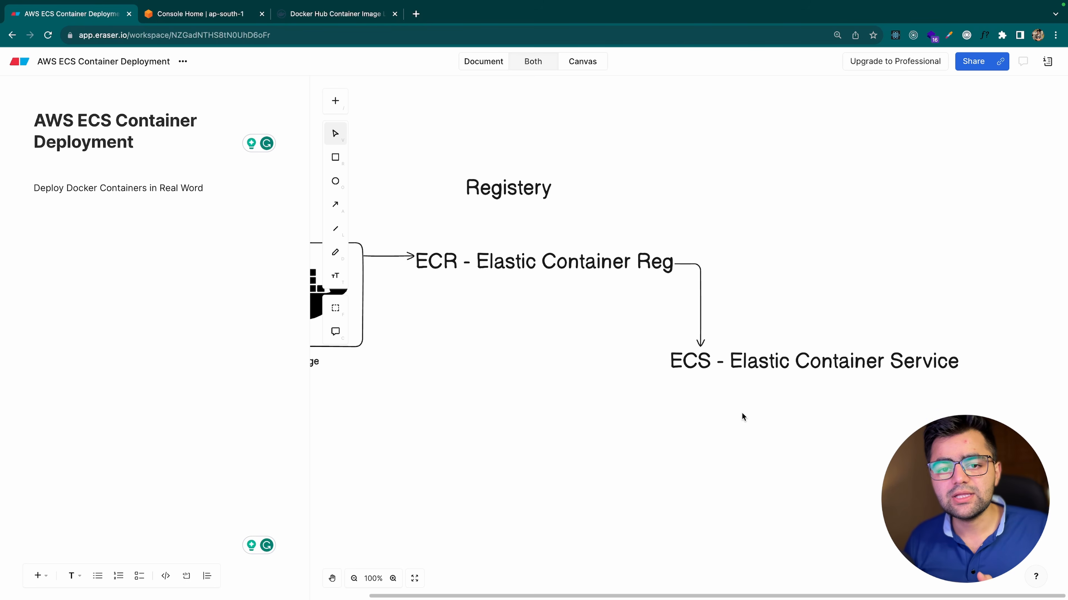
Step: Switch to the node-container-tut project in VS Code, zoom in the interface and enlarge the window so the code lines fit
key("ctrl+Left")
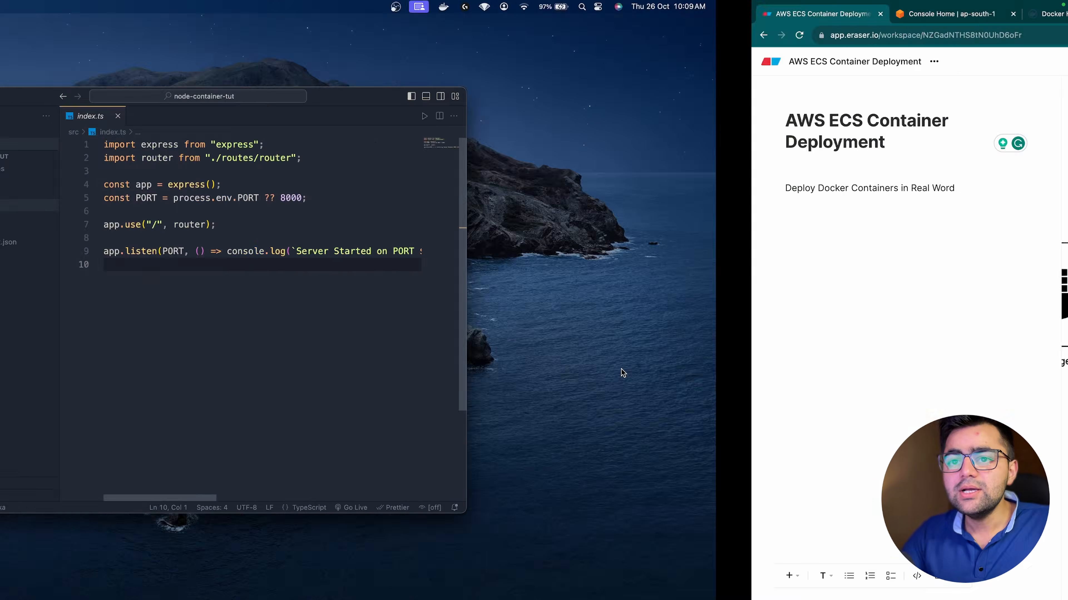
left_click(466, 224)
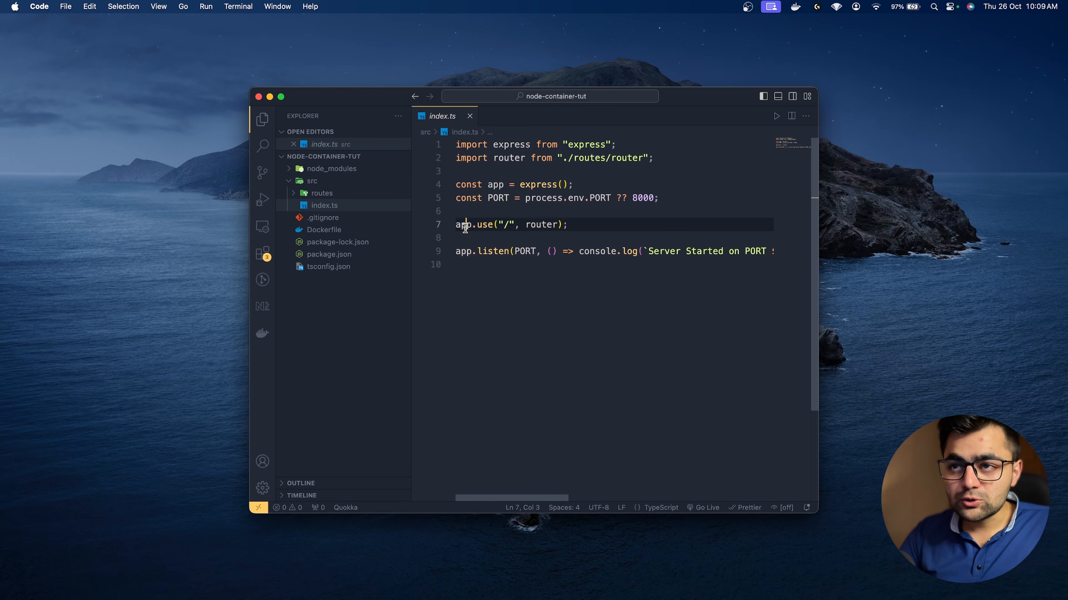
key("super+equal")
key("super+equal")
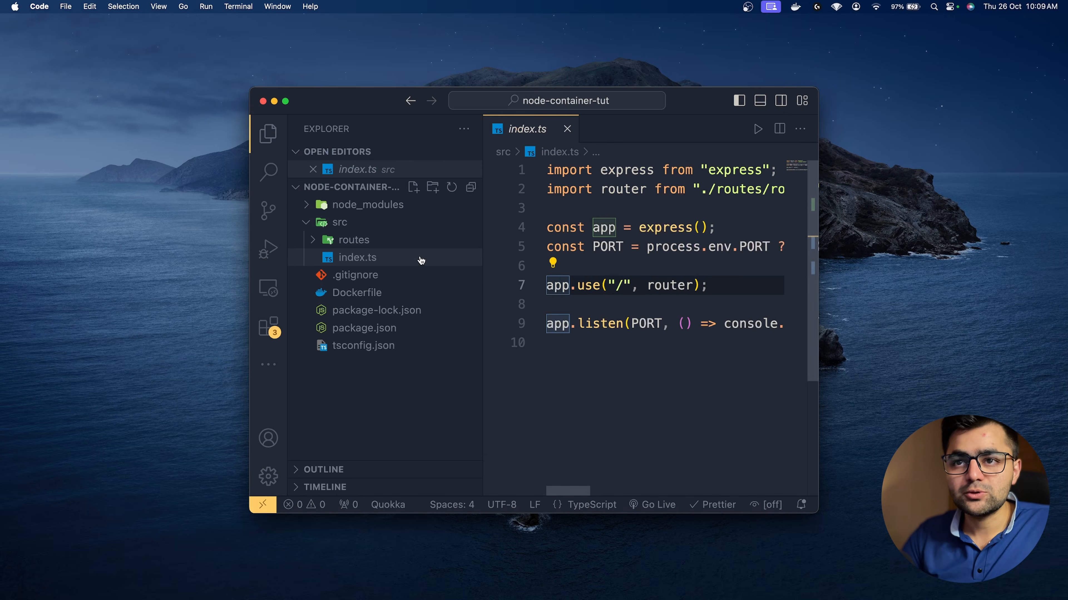
left_click_drag(250, 243, 80, 254)
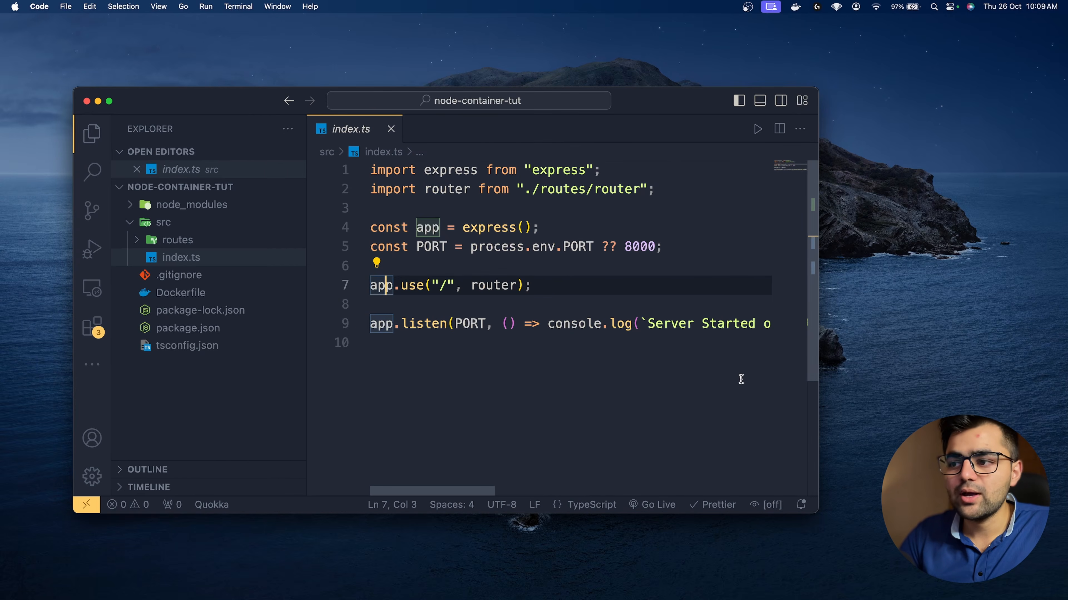
left_click_drag(818, 513, 1005, 537)
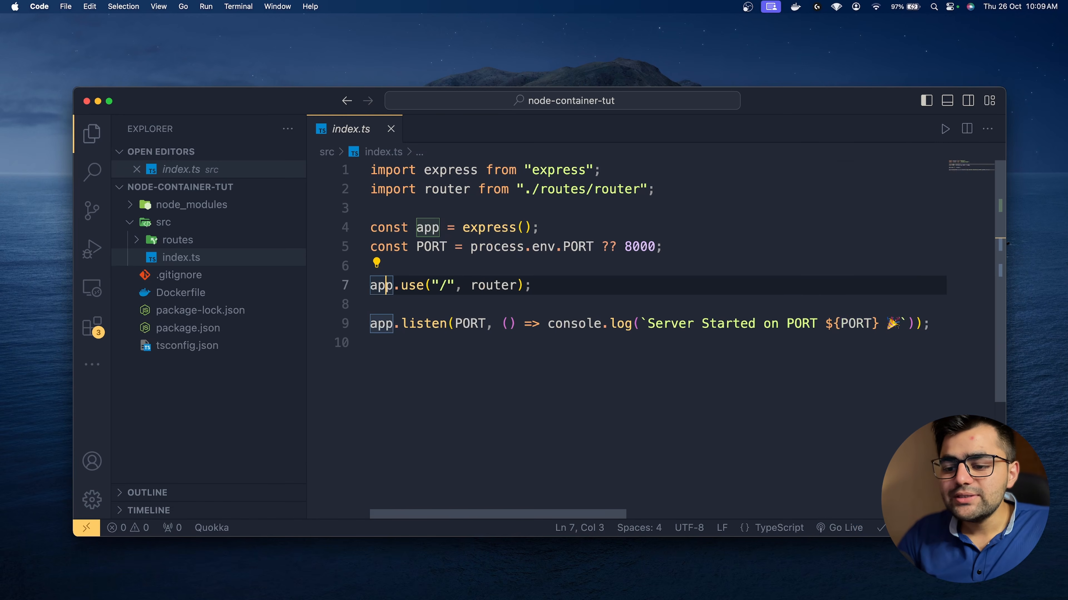
left_click(681, 452)
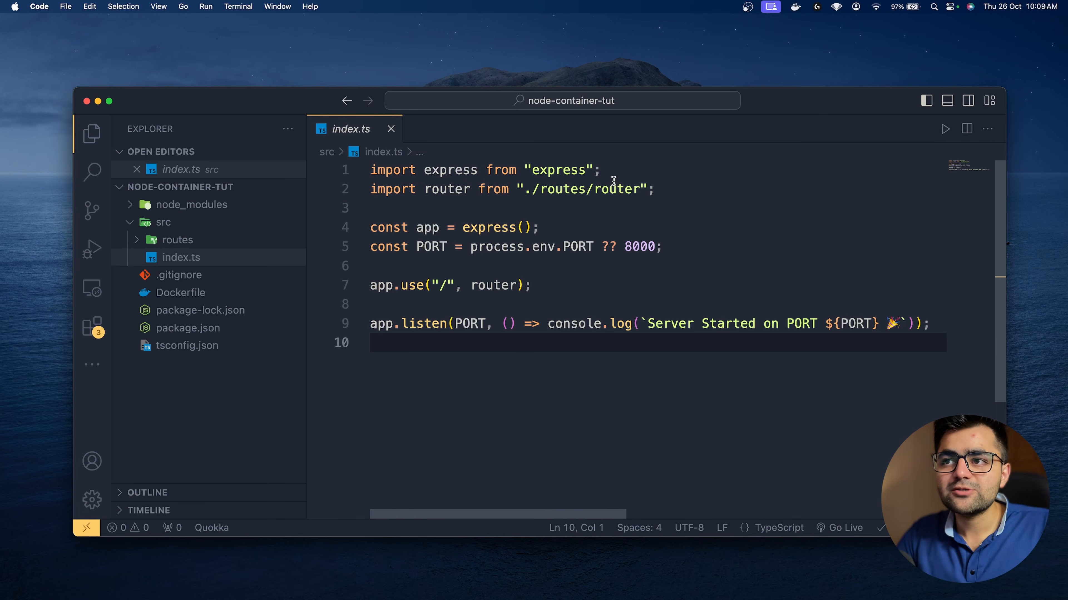
Step: Examine the imports, the express app creation and the PORT constant with its fallback value in index.ts
left_click_drag(613, 178, 408, 186)
left_click_drag(657, 187, 463, 190)
left_click_drag(539, 227, 440, 227)
left_click_drag(665, 247, 492, 247)
left_click(561, 264)
double_click(568, 247)
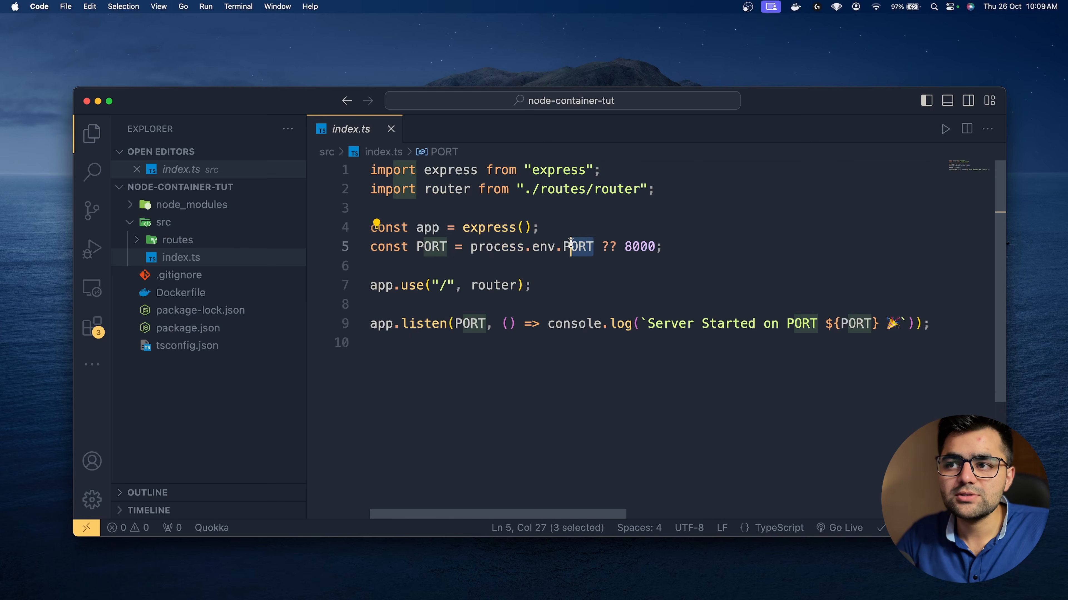
left_click(561, 266)
left_click(617, 247)
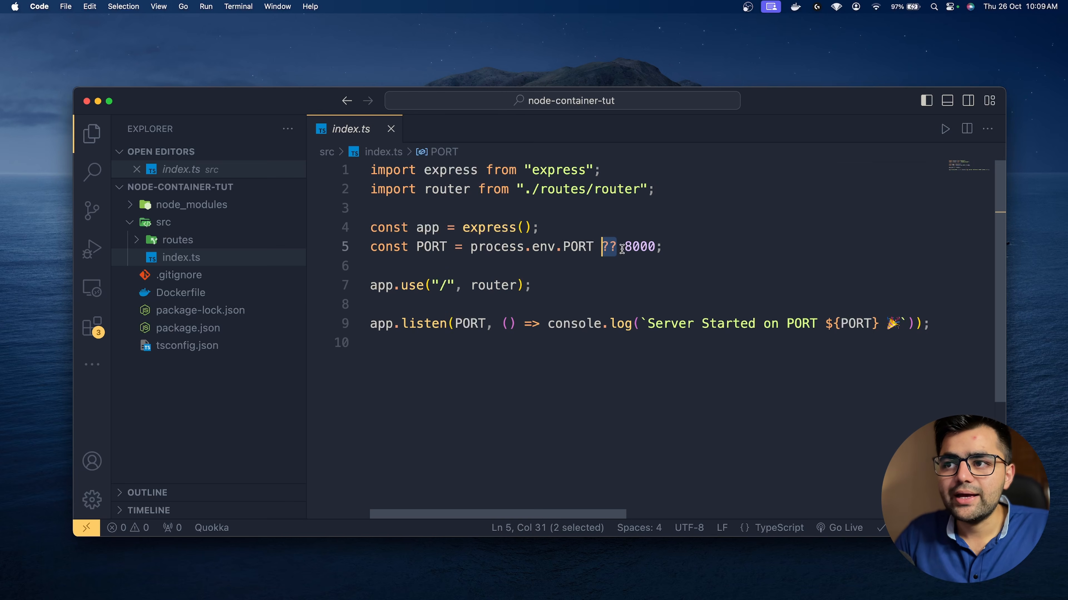
double_click(628, 247)
left_click(529, 294)
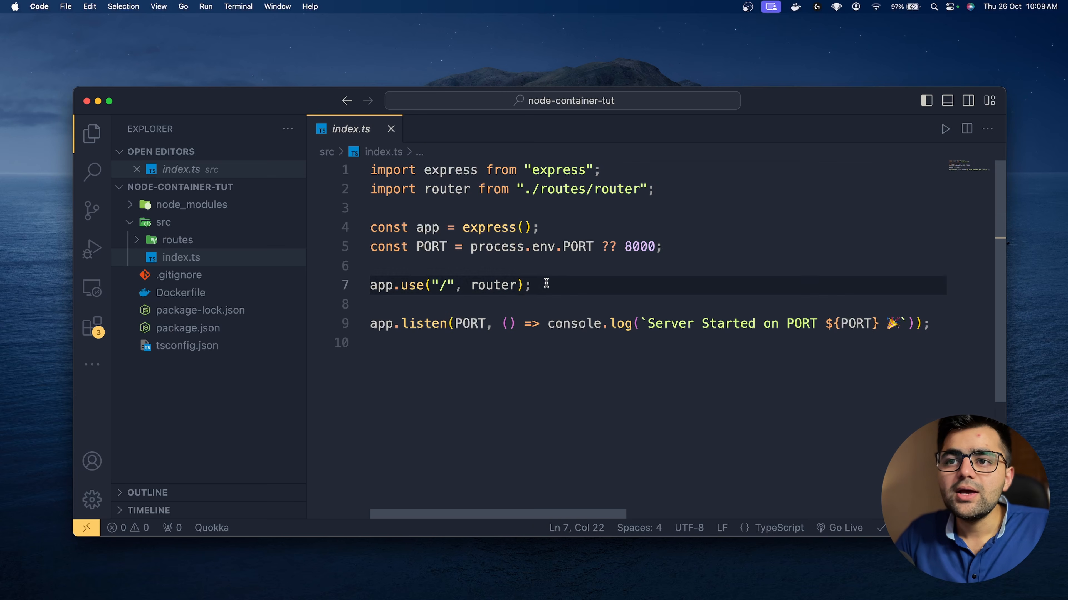
Step: Examine the router mounting on "/" and the app.listen call with its startup log message in index.ts
left_click_drag(546, 284, 361, 284)
left_click(374, 299)
left_click(431, 285)
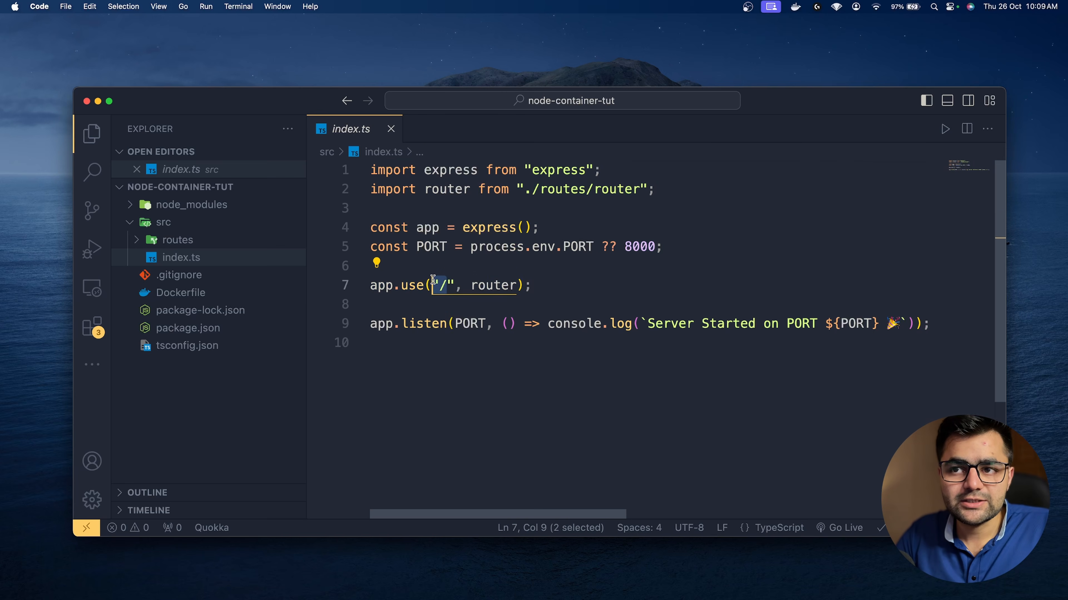
left_click(372, 304)
left_click_drag(371, 324, 467, 328)
left_click(466, 327)
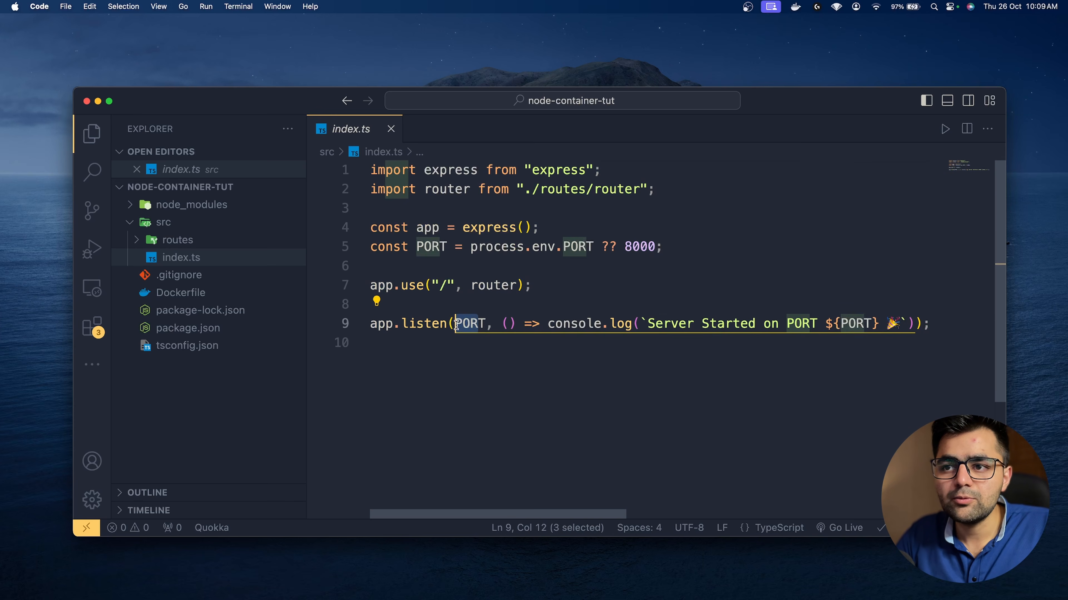
left_click_drag(548, 327, 762, 327)
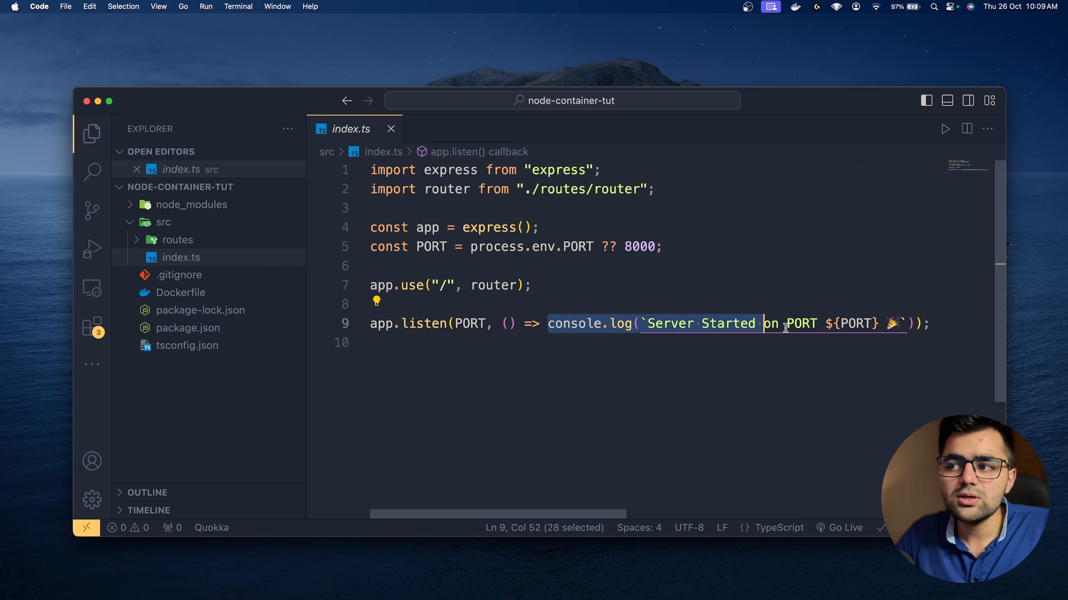
left_click(763, 327)
left_click(900, 325)
left_click(835, 405)
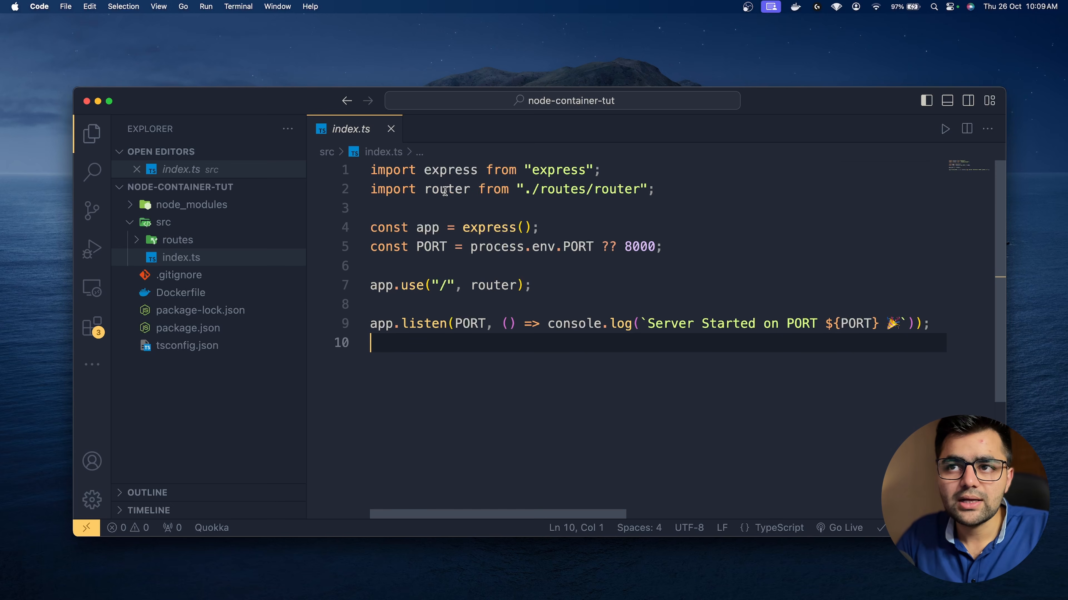
Step: Open router.ts from the router import and examine the router definition and the "/" route's response message
left_click(455, 191, "super")
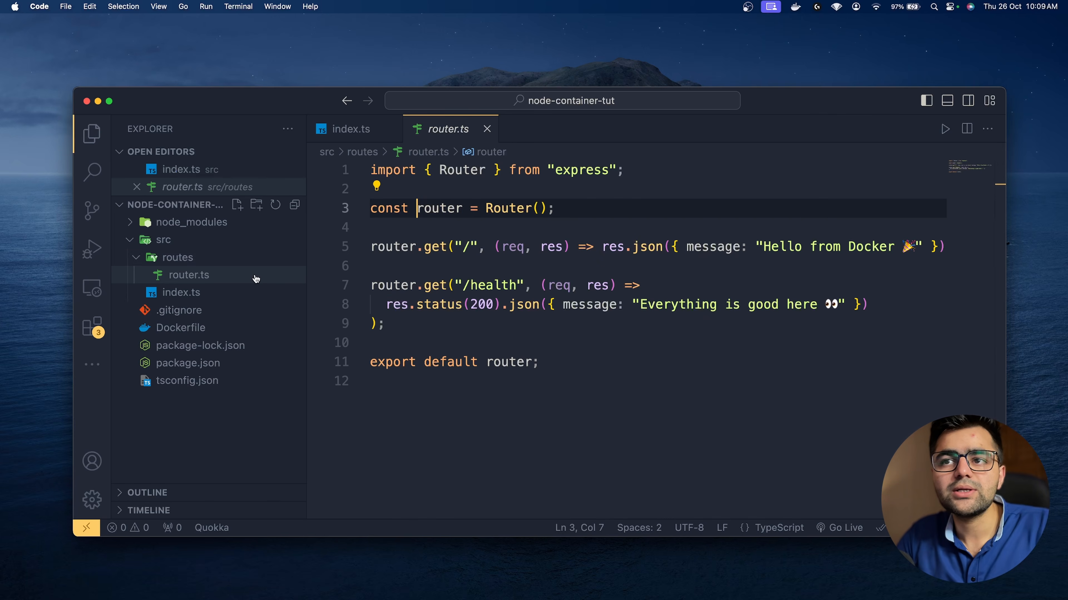
left_click_drag(545, 205, 378, 208)
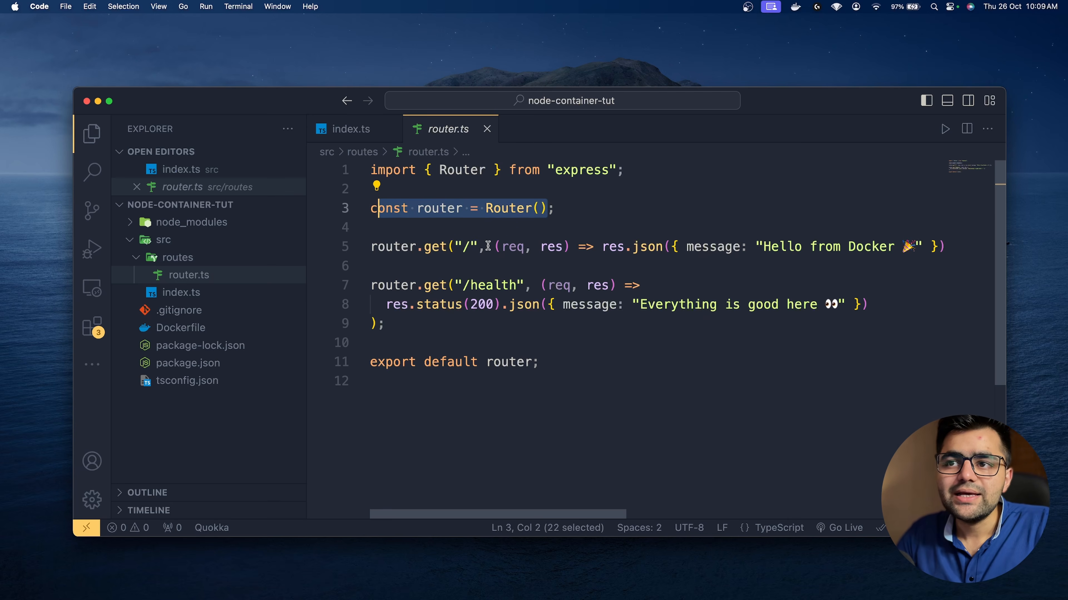
left_click(468, 385)
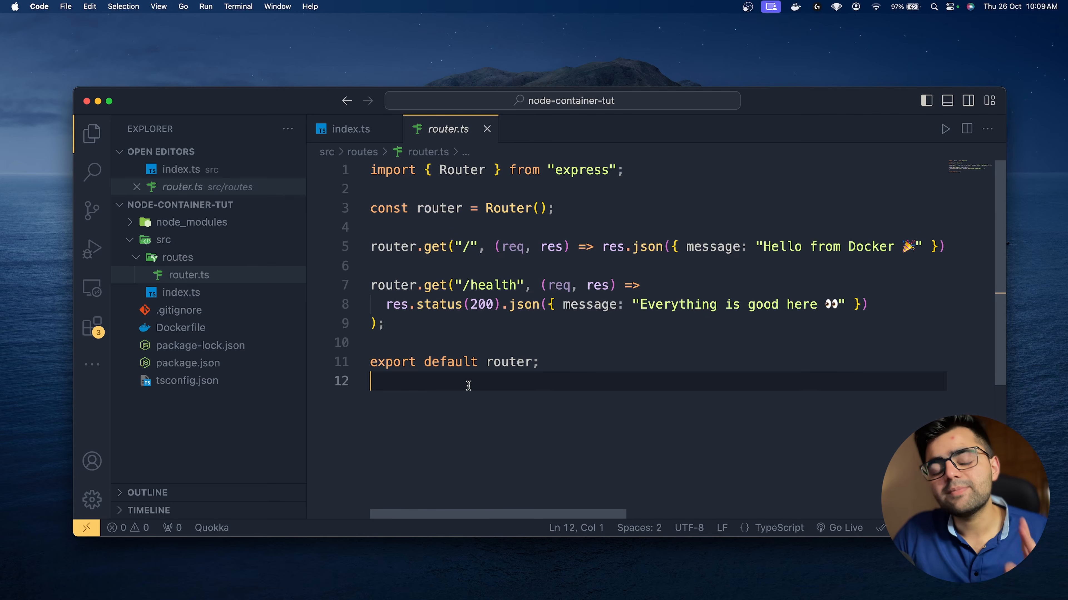
left_click_drag(476, 252, 455, 249)
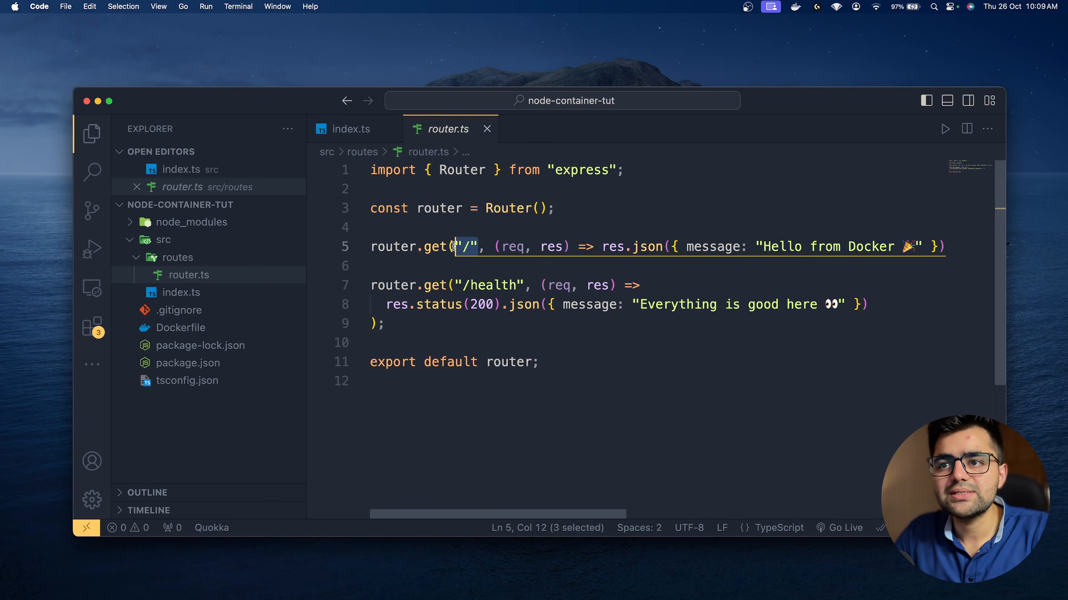
scroll(678, 274, "right", 2)
left_click_drag(718, 247, 877, 248)
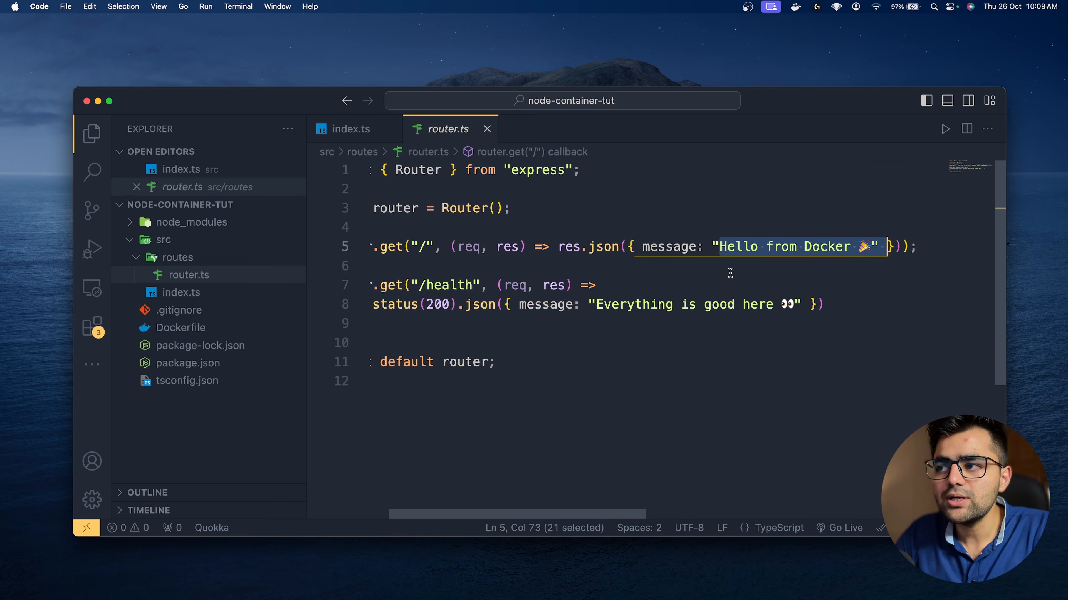
Step: Examine the "/health" route in router.ts, including its path, status code and response message
scroll(589, 286, "left", 2)
left_click_drag(527, 283, 463, 286)
left_click_drag(507, 324, 507, 334)
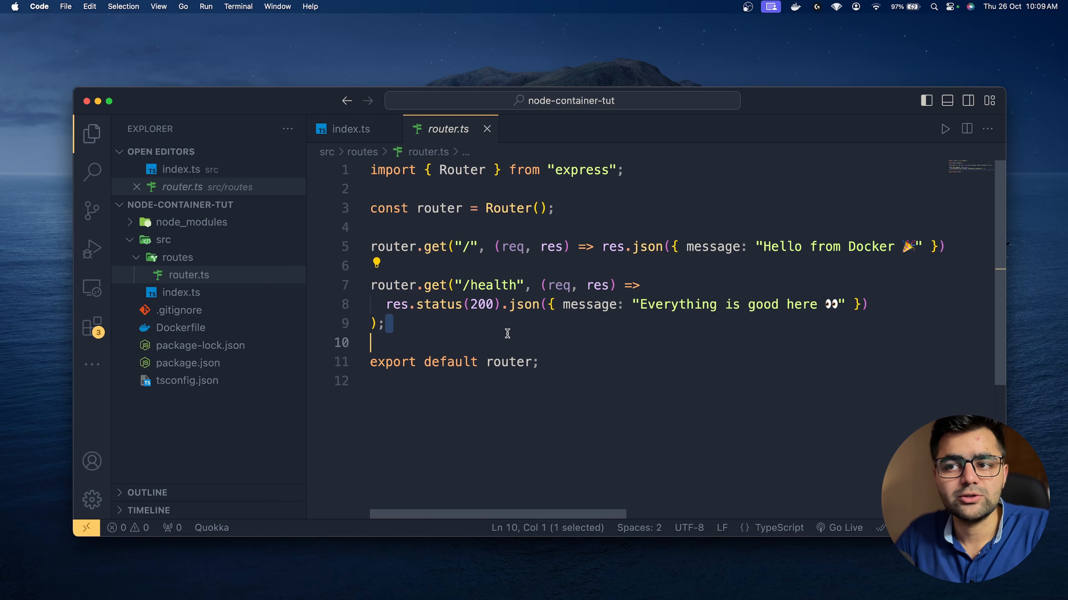
left_click_drag(637, 309, 843, 305)
left_click(793, 350)
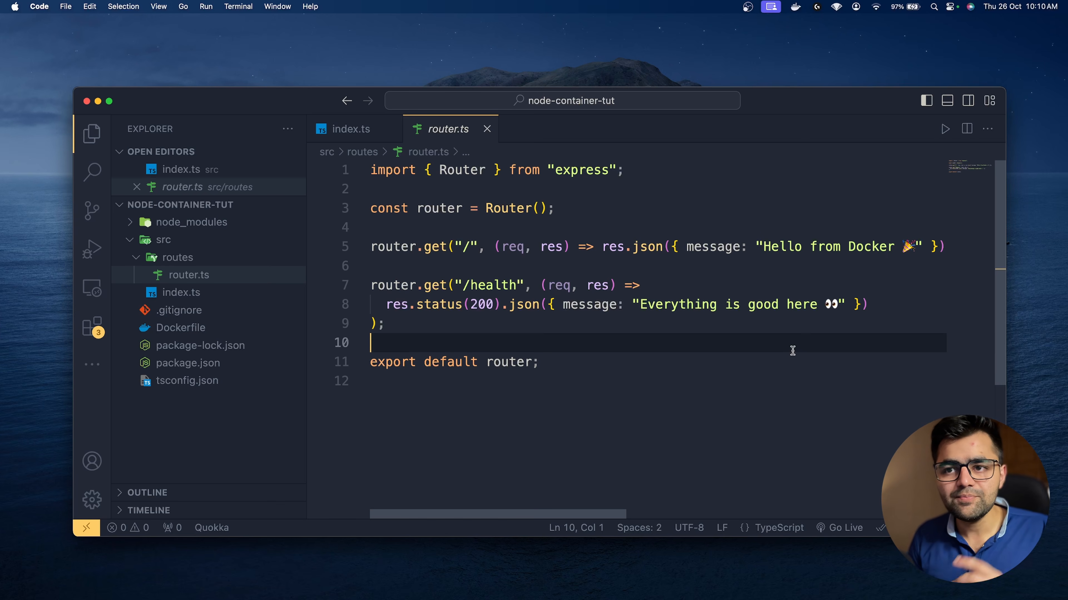
left_click_drag(404, 325, 357, 281)
left_click(403, 320)
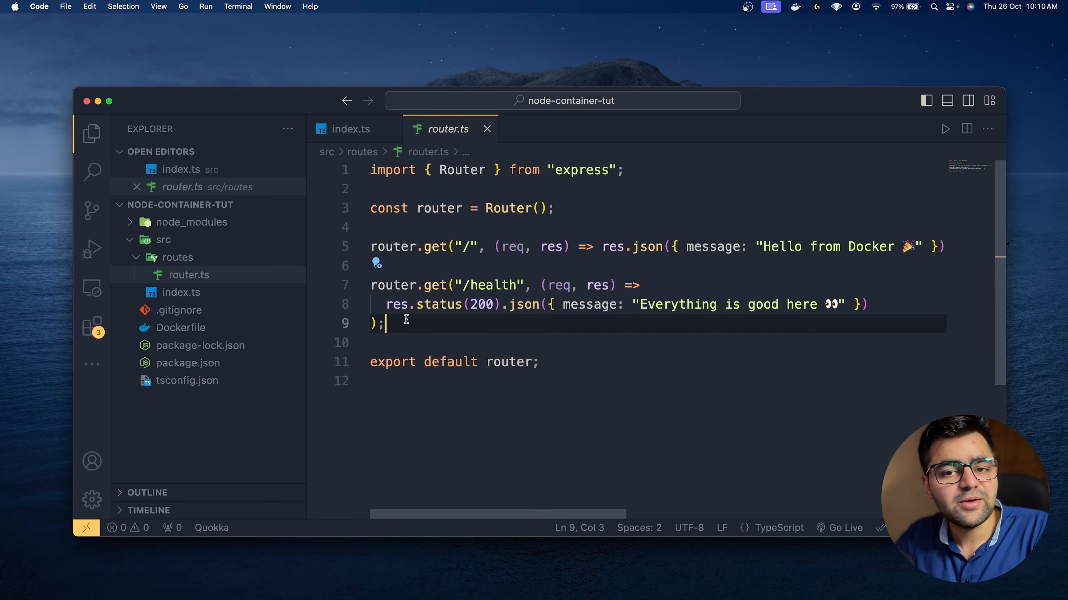
left_click_drag(417, 329, 366, 286)
left_click_drag(525, 286, 456, 305)
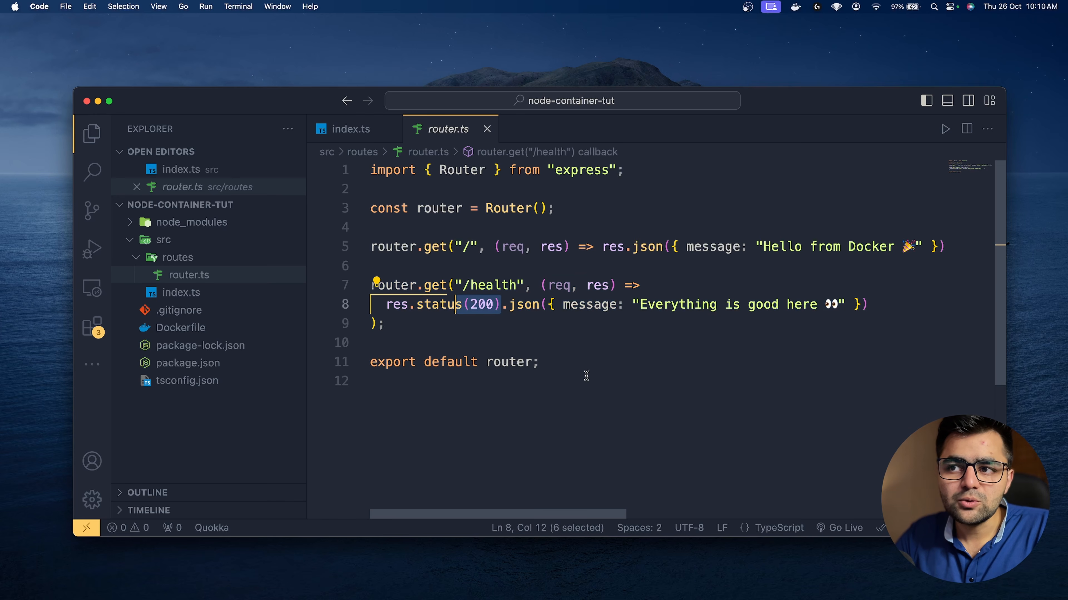
left_click(575, 311)
left_click_drag(647, 305, 831, 305)
left_click(802, 362)
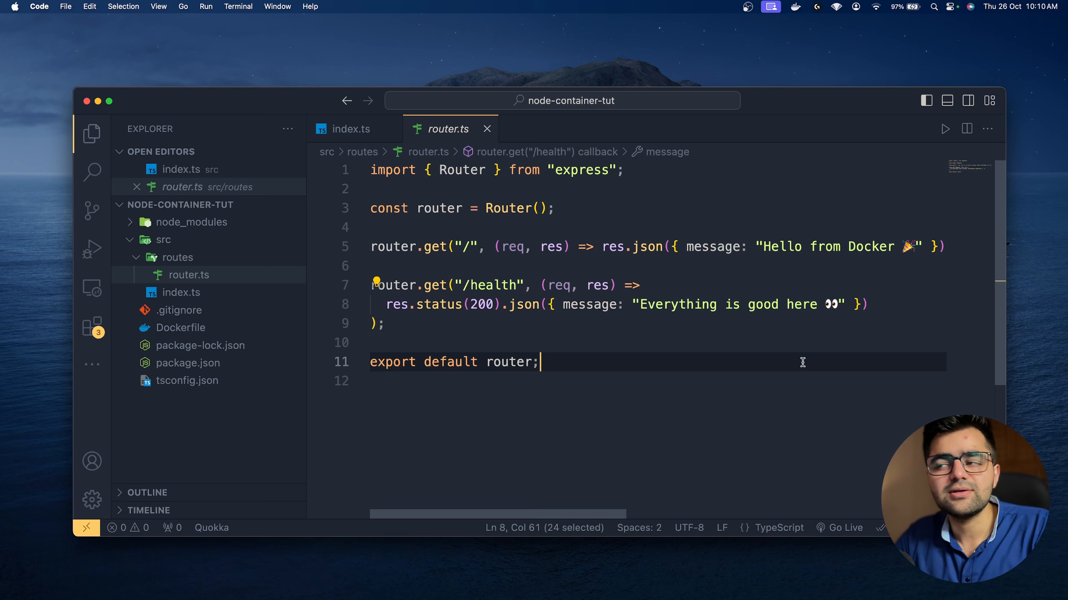
Step: Collapse the src folder in the project tree and open tsconfig.json
left_click(202, 256)
left_click(181, 243)
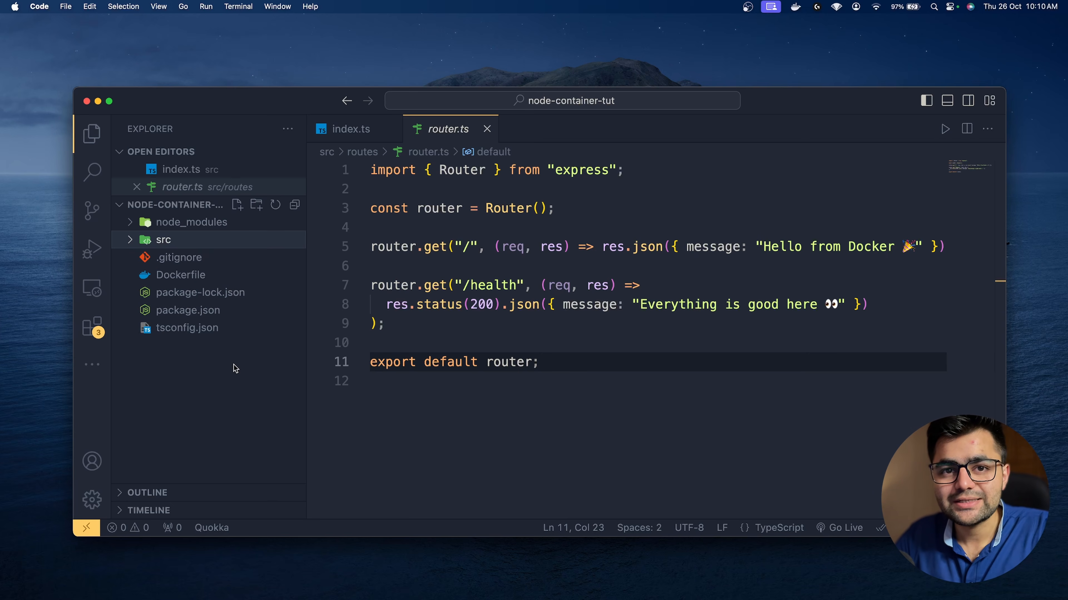
left_click(212, 328)
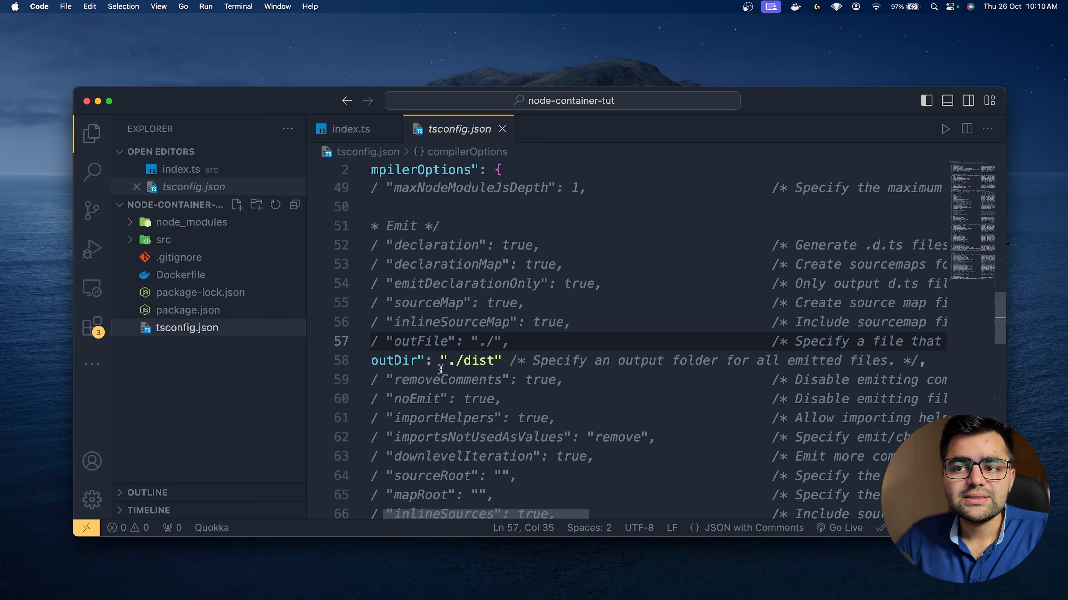
Step: Examine the remaining compiler options in tsconfig.json, collapse the src folder in the project tree and close the file
scroll(538, 394, "down", 9)
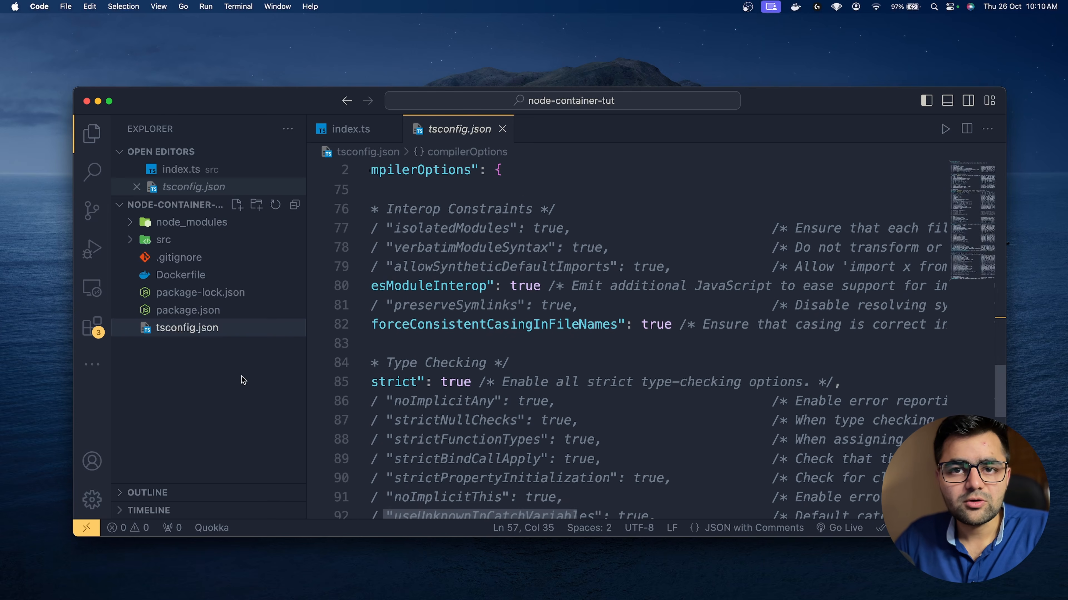
left_click(187, 241)
left_click(188, 381)
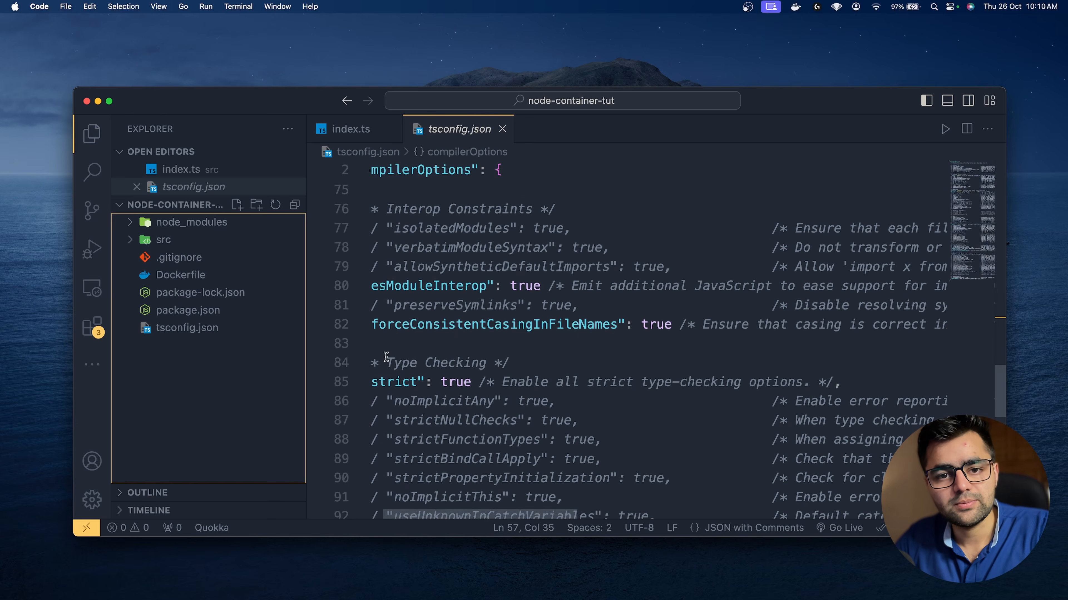
scroll(386, 357, "up", 20)
left_click(503, 129)
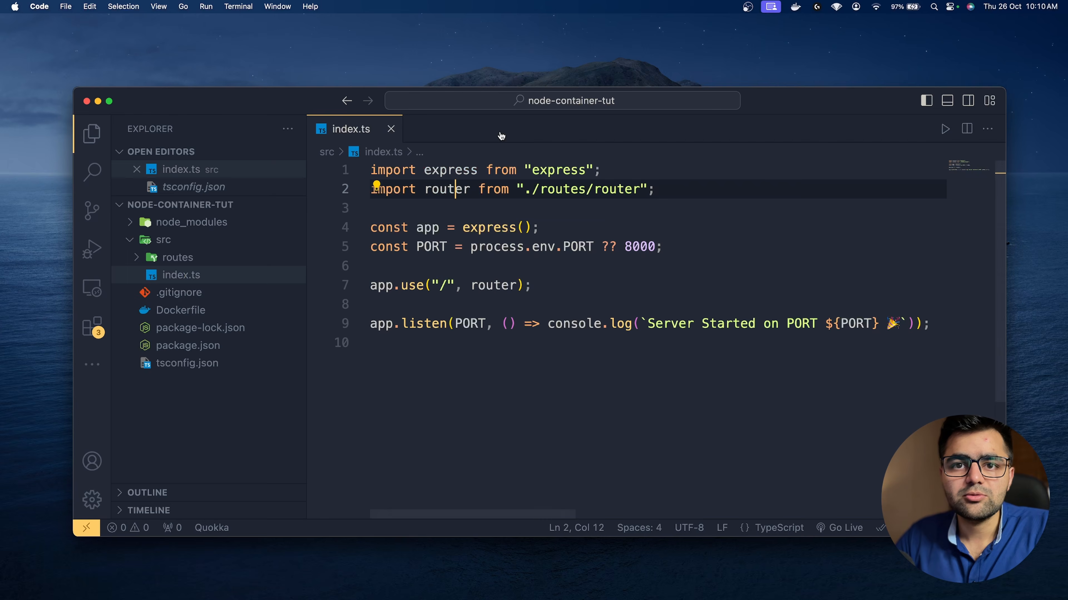
left_click(247, 328)
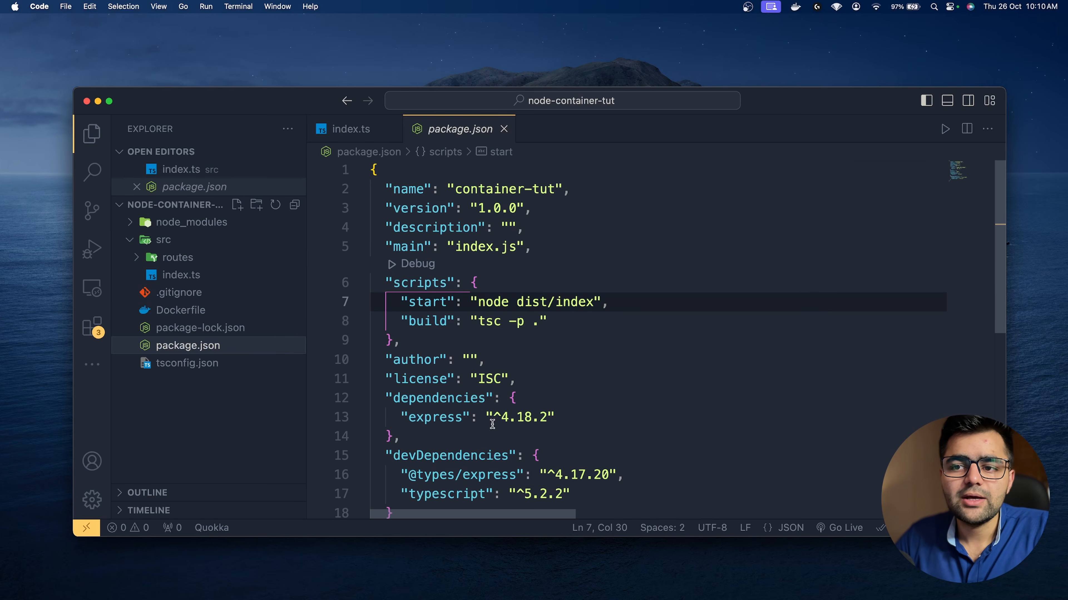
left_click_drag(555, 418, 400, 421)
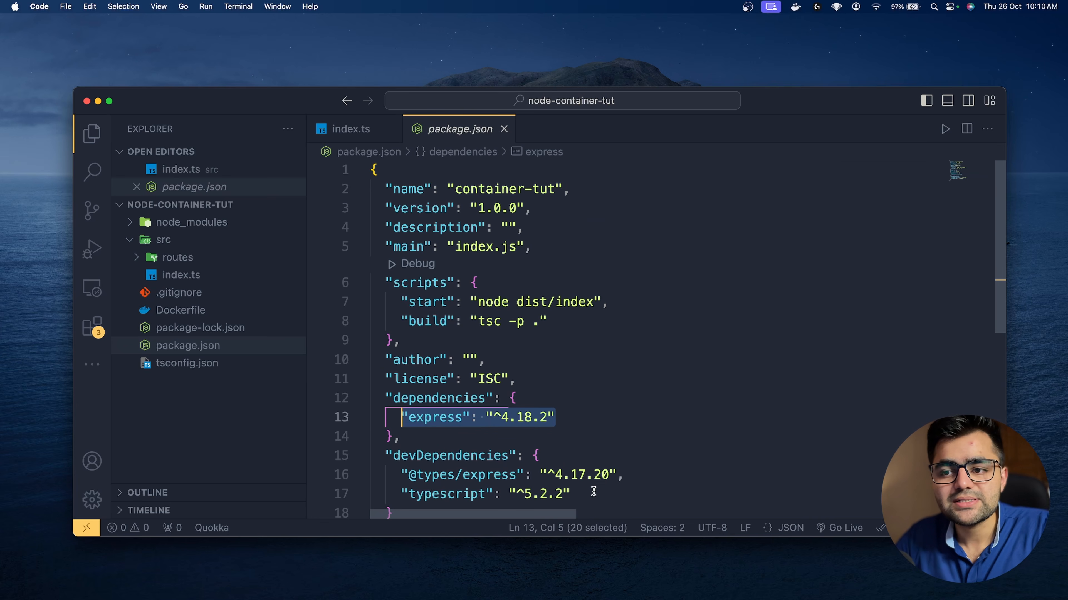
left_click(447, 494)
left_click(451, 475)
left_click(524, 418)
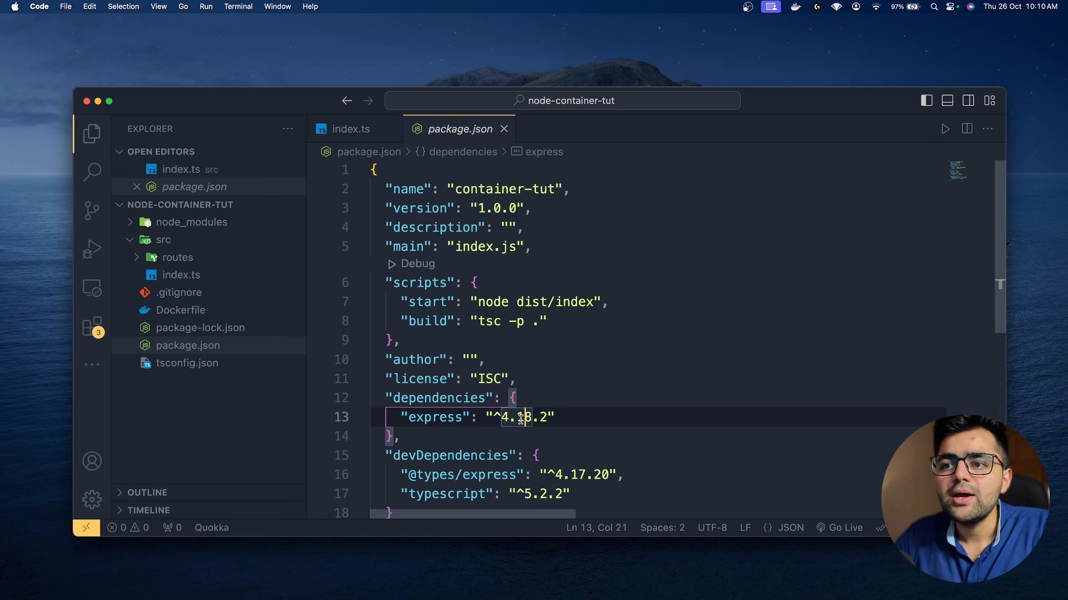
Step: Examine the "build" and "start" scripts in package.json
left_click_drag(548, 320, 400, 320)
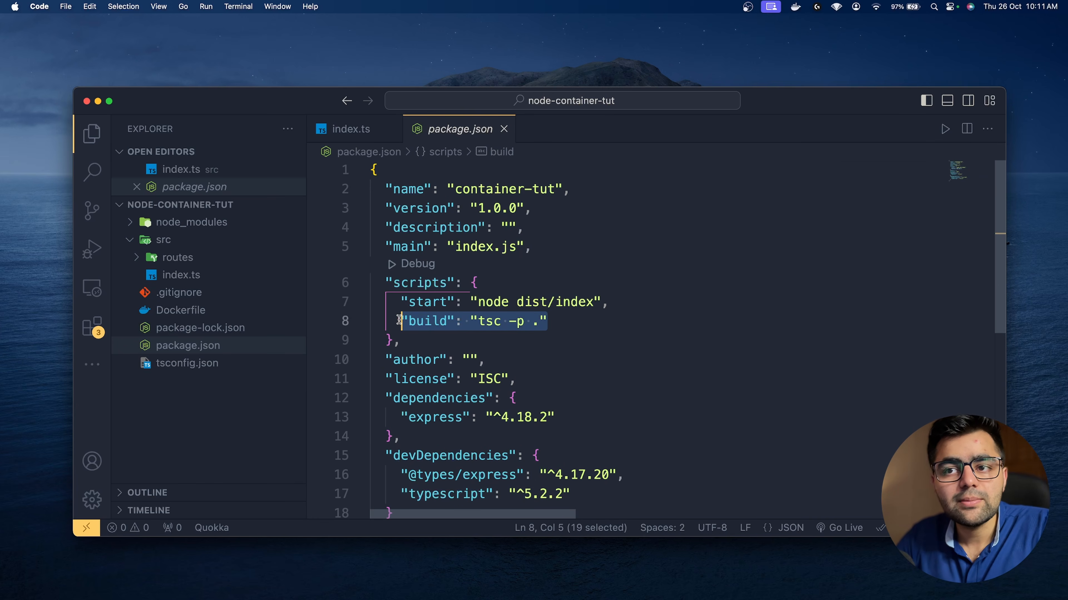
left_click_drag(643, 295, 401, 302)
left_click(521, 321)
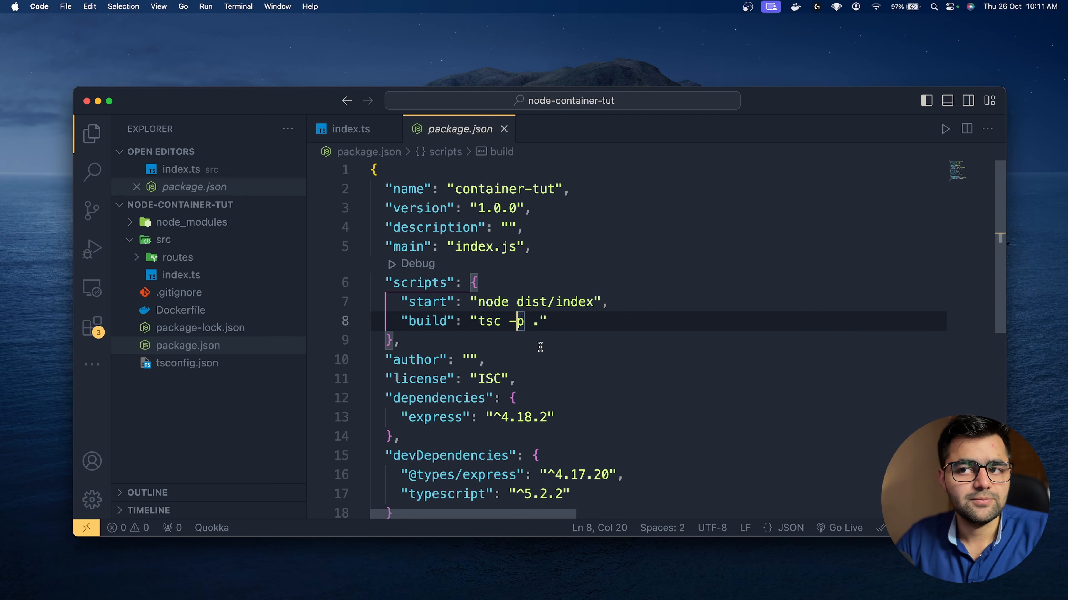
left_click(542, 345)
Step: Open an integrated terminal and run npm run build, checking the "tsc -p ." build script before executing it
key("ctrl+grave")
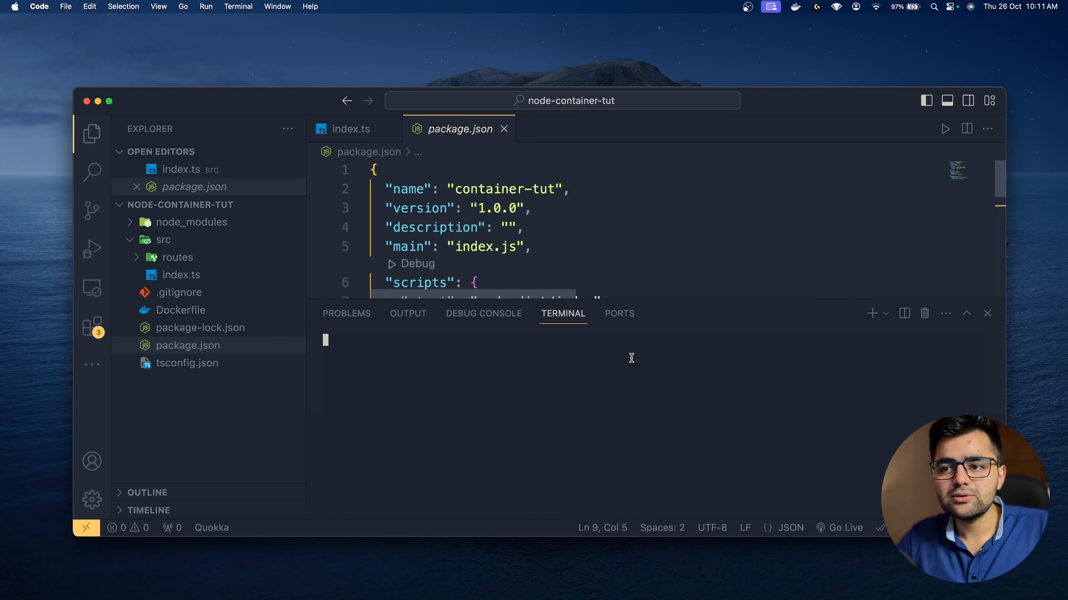
type("npm run build")
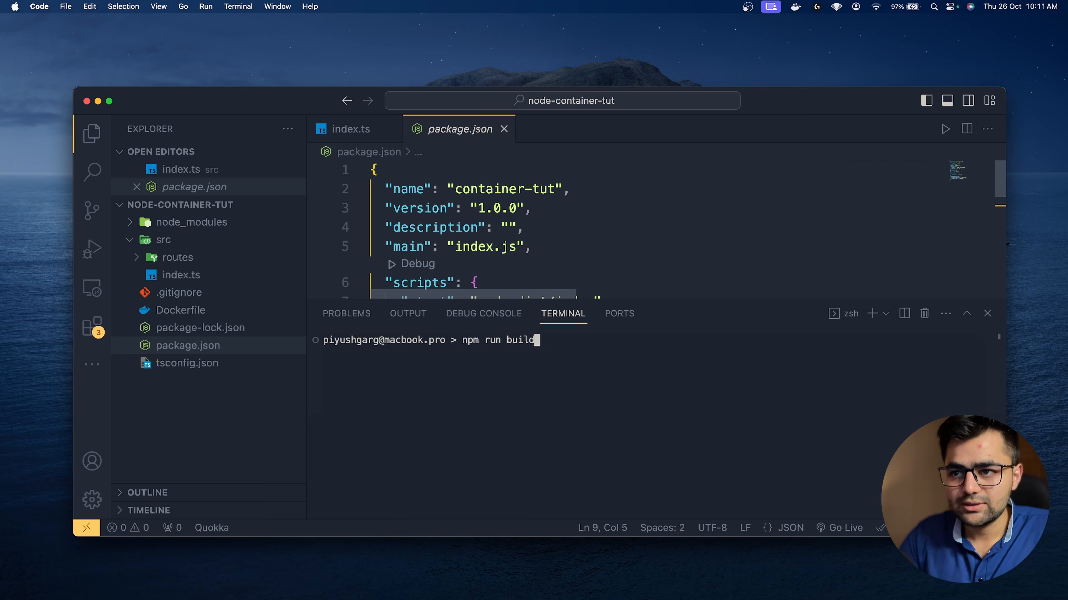
scroll(664, 279, "down", 1)
scroll(665, 279, "down", 3)
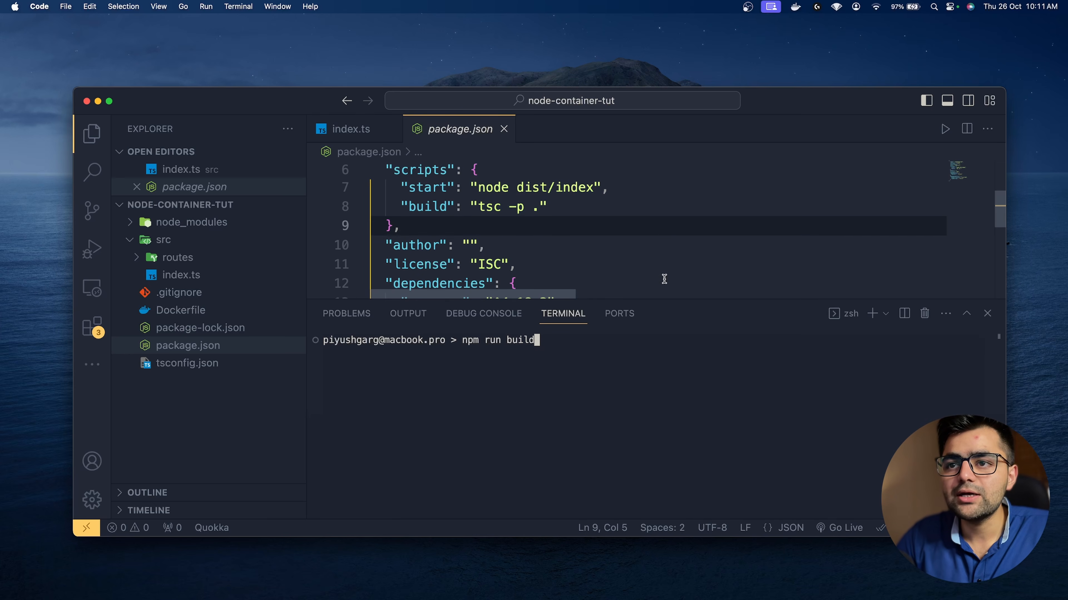
left_click_drag(562, 210, 439, 207)
left_click(544, 341)
key("Return")
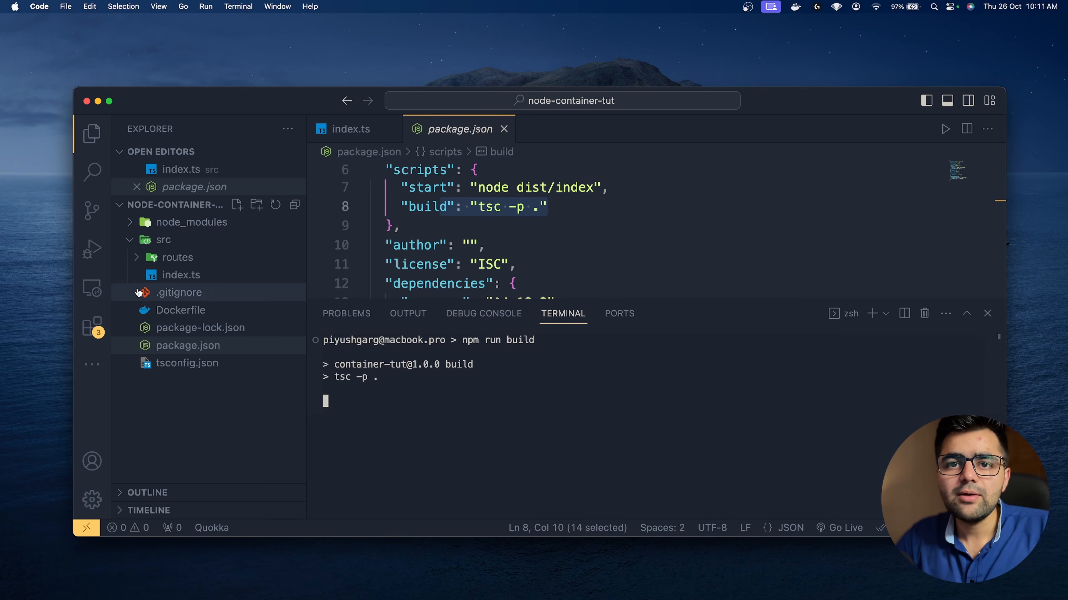
Step: Collapse src, expand the dist folder and view the compiled index.js and routes/router.js
left_click(174, 239)
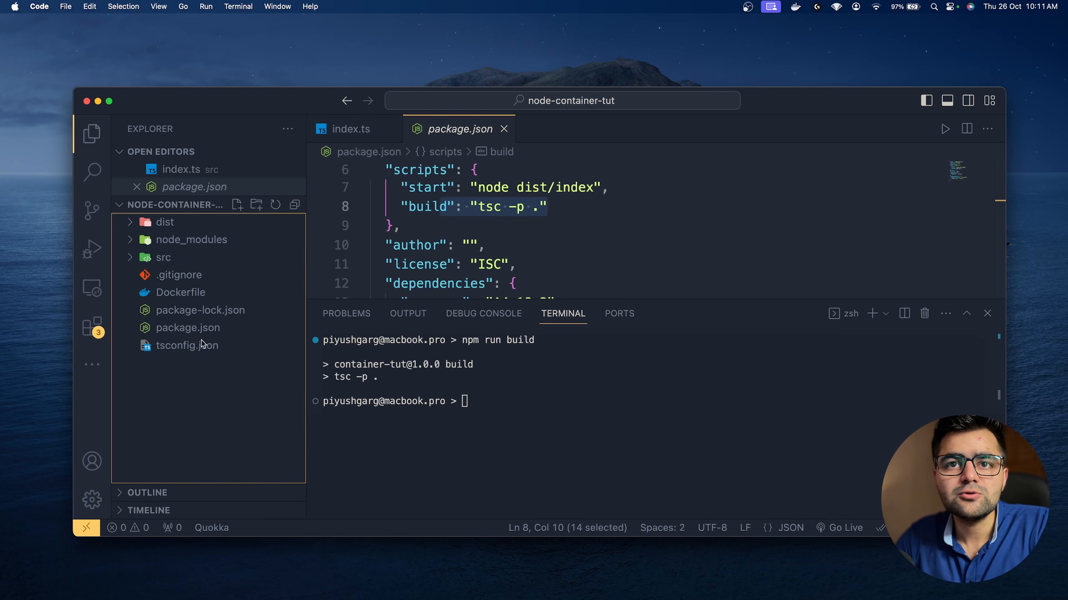
left_click(199, 225)
left_click(214, 257)
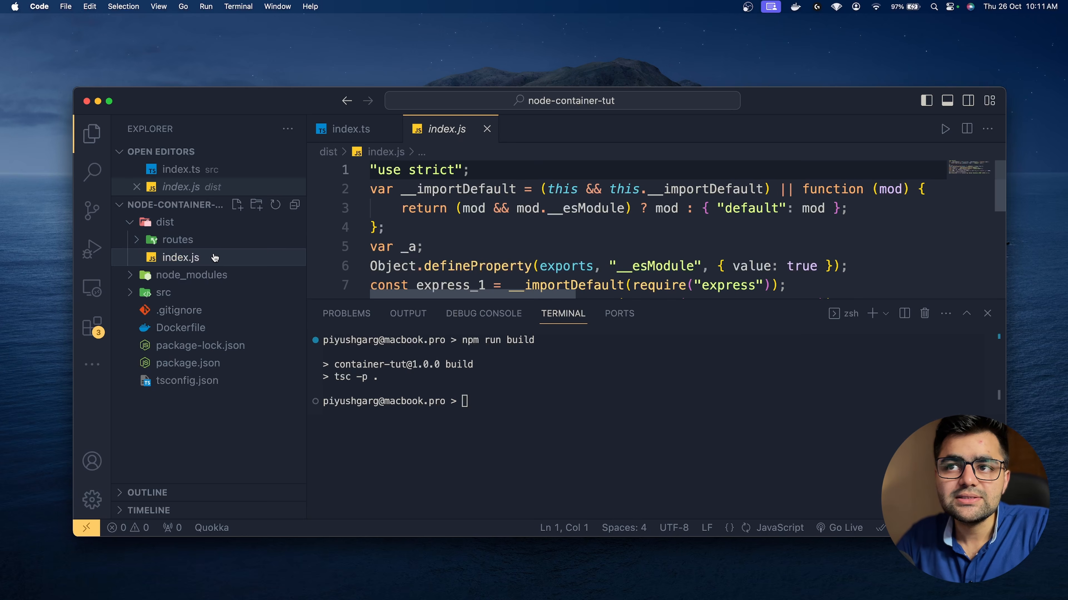
left_click(210, 239)
left_click(210, 257)
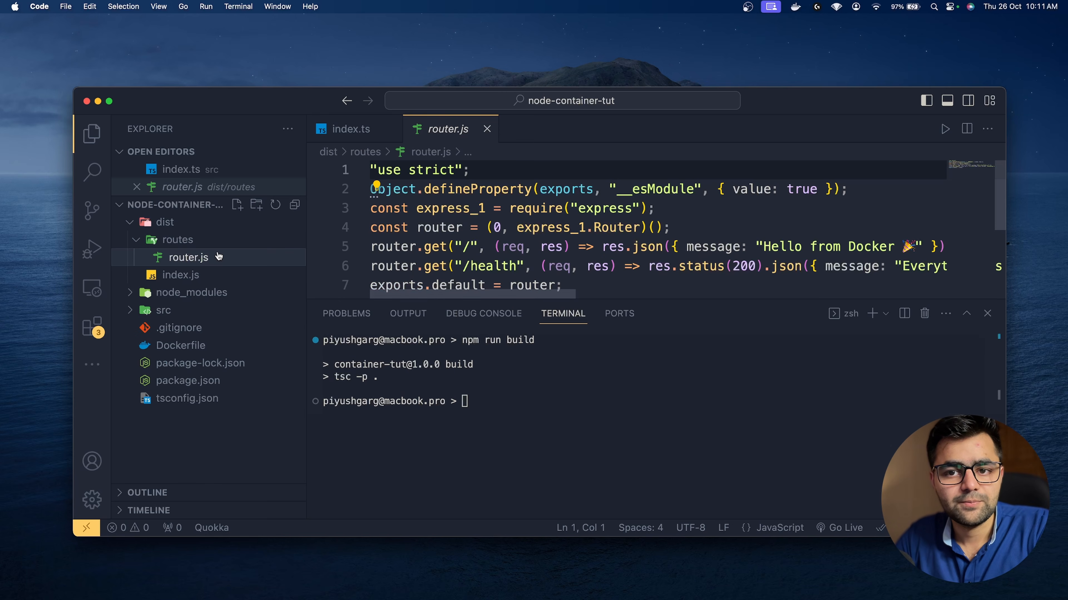
Step: Delete the dist folder from the project and confirm moving it to the trash
left_click(201, 227)
key("super+BackSpace")
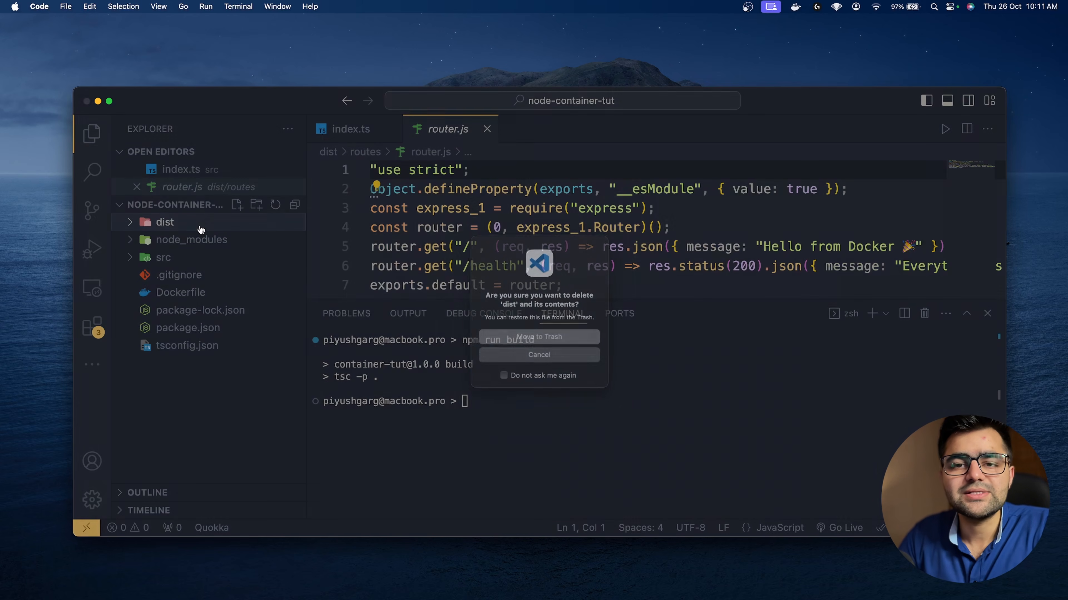
key("Return")
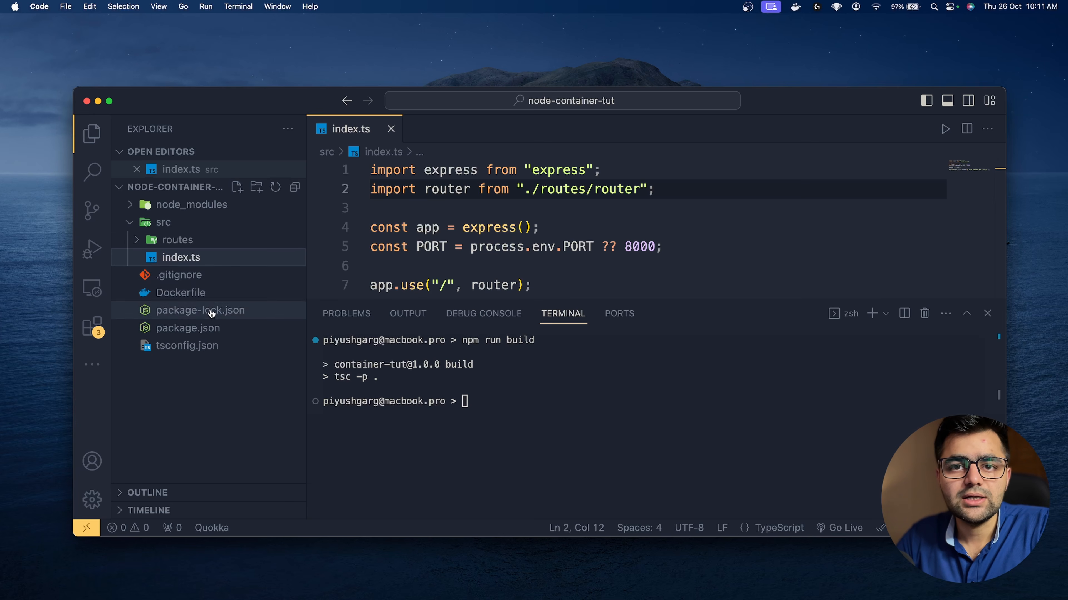
Step: Reopen package.json and examine the "start" script's "node dist/index" command alongside the "build" script
left_click(198, 328)
scroll(589, 236, "down", 1)
scroll(589, 235, "up", 3)
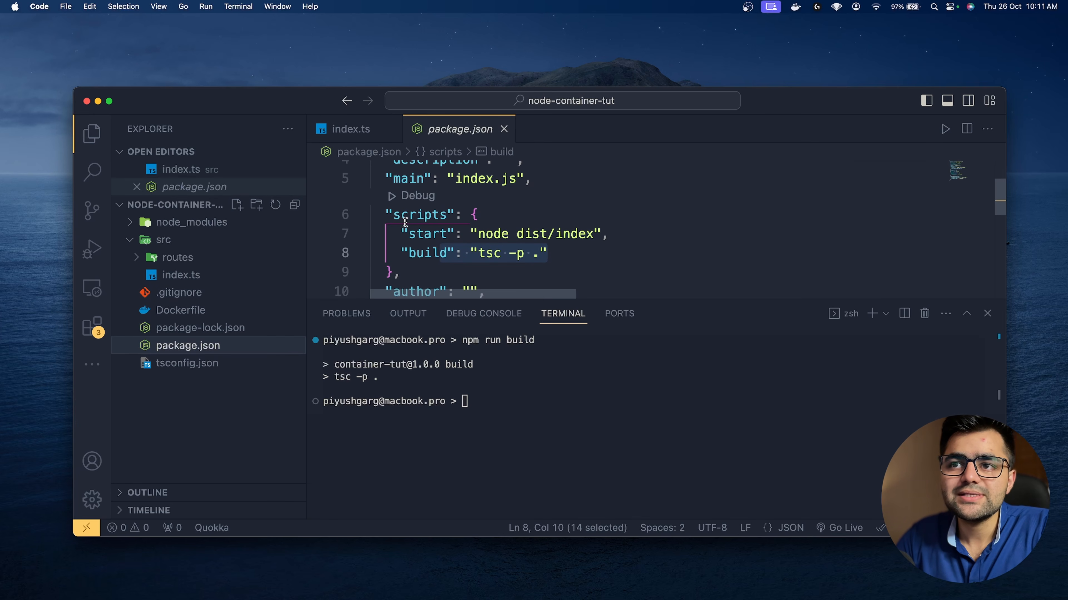
left_click_drag(401, 235, 456, 235)
left_click_drag(548, 234, 516, 234)
left_click_drag(608, 234, 554, 234)
left_click(549, 255)
Step: Rerun npm run build in the terminal and start the compiled server with npm start
left_click(536, 377)
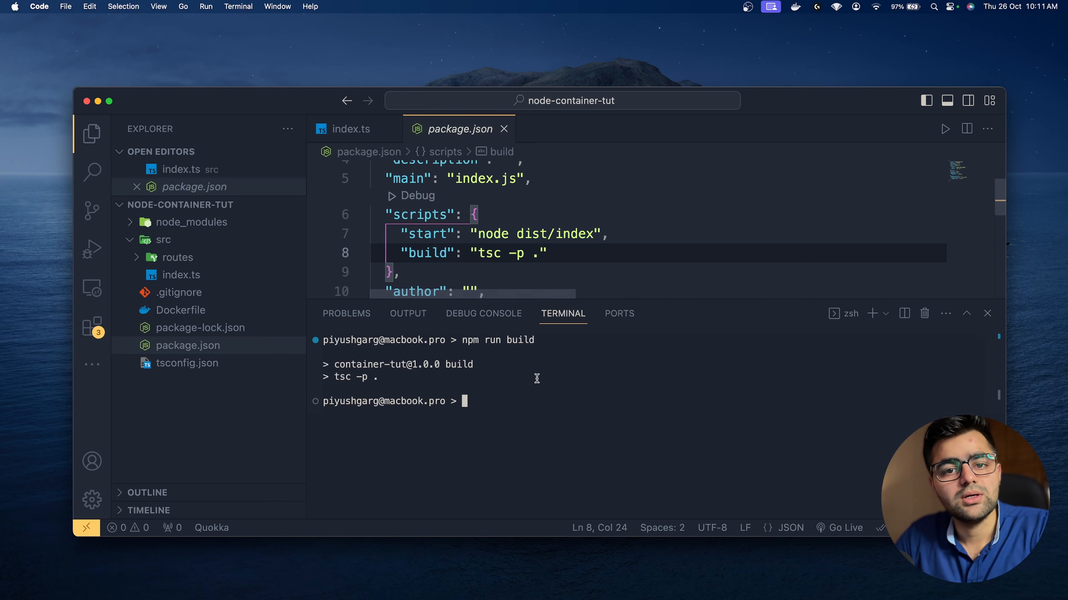
key("Up")
key("Return")
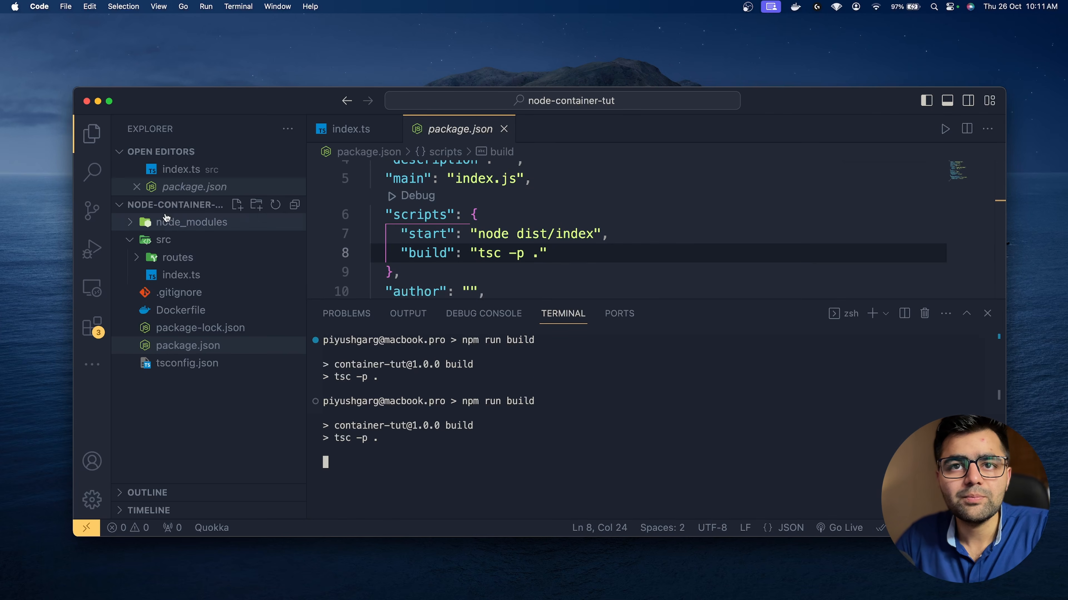
type("npm start")
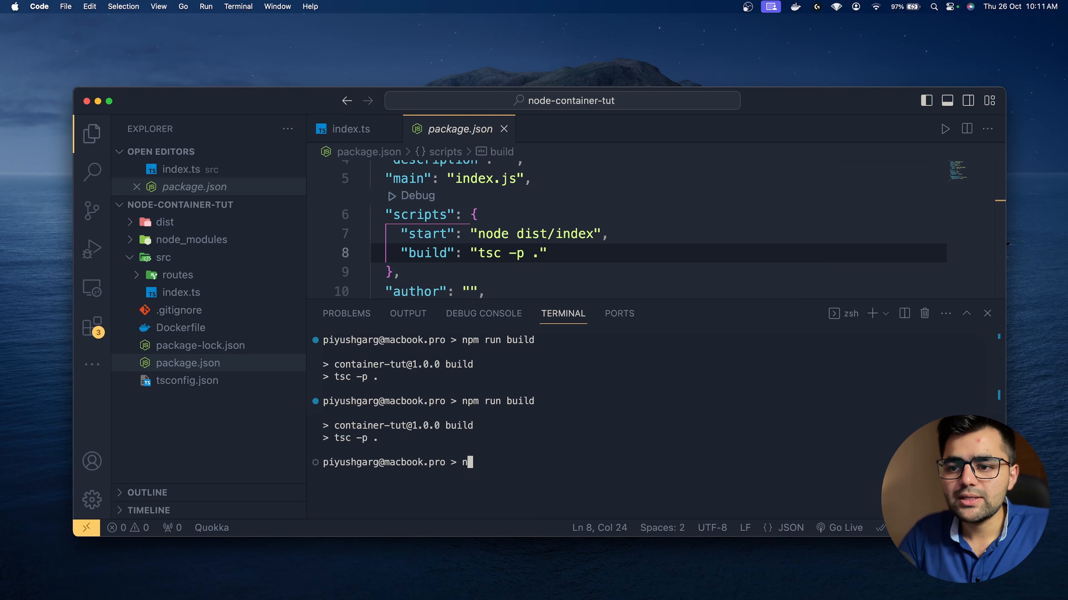
key("Return")
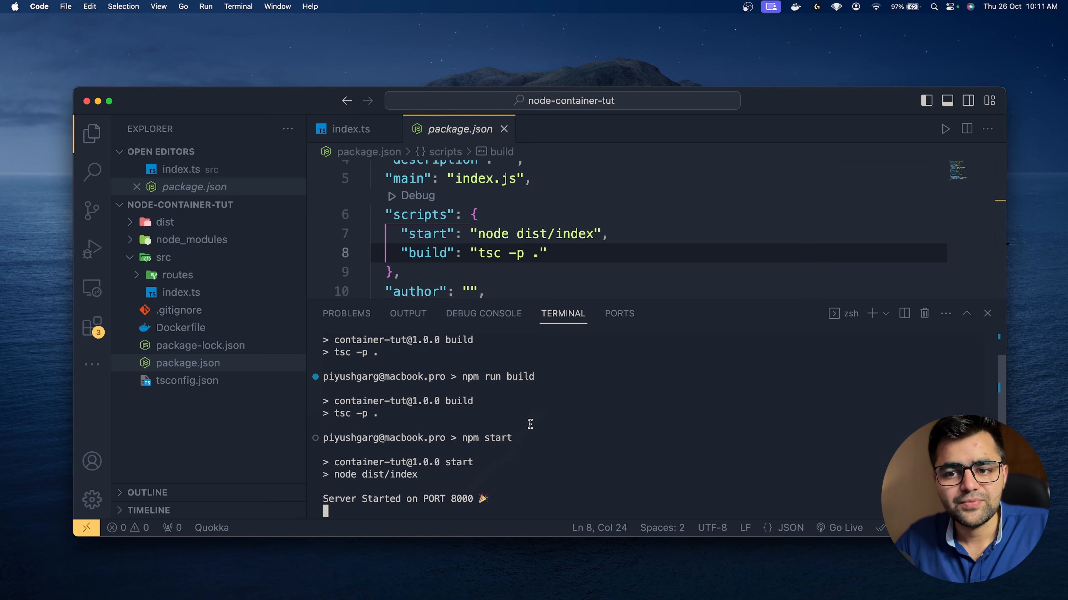
Step: Stop the running server, clear the terminal and delete the rebuilt dist folder
key("ctrl+c")
key("super+k")
left_click(195, 220)
key("super+BackSpace")
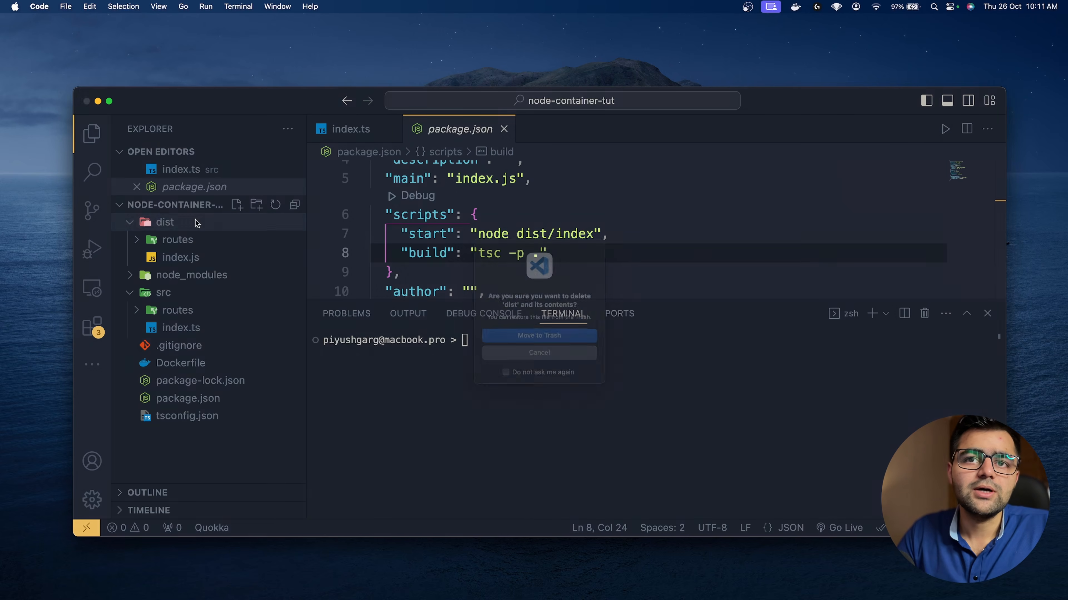
key("Return")
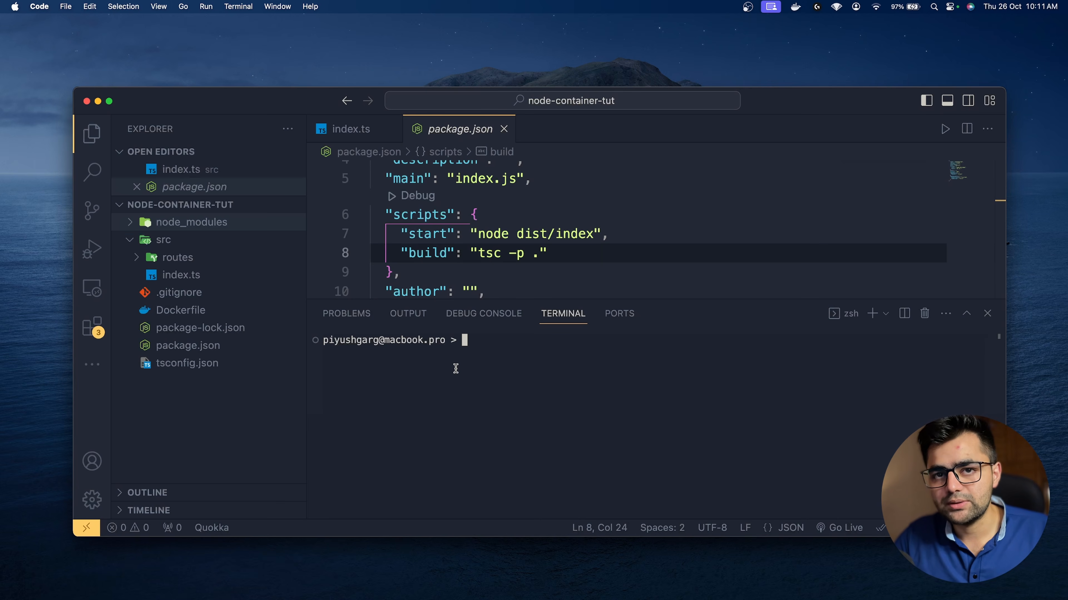
Step: Collapse the src folder, open the Dockerfile and kill the terminal to show more of the file
left_click(225, 239)
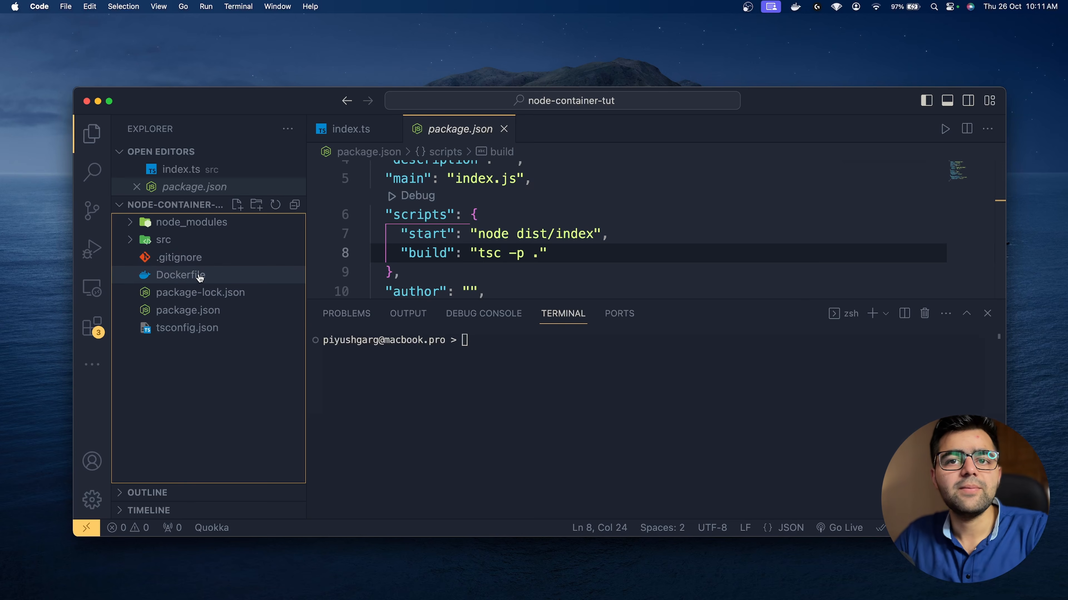
left_click(214, 278)
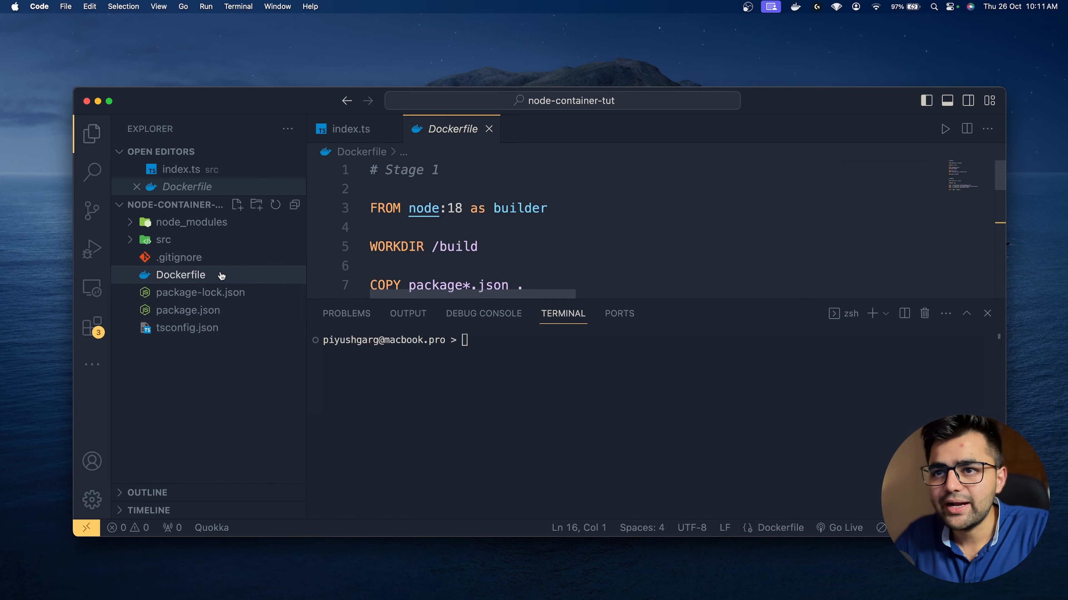
left_click_drag(758, 299, 762, 334)
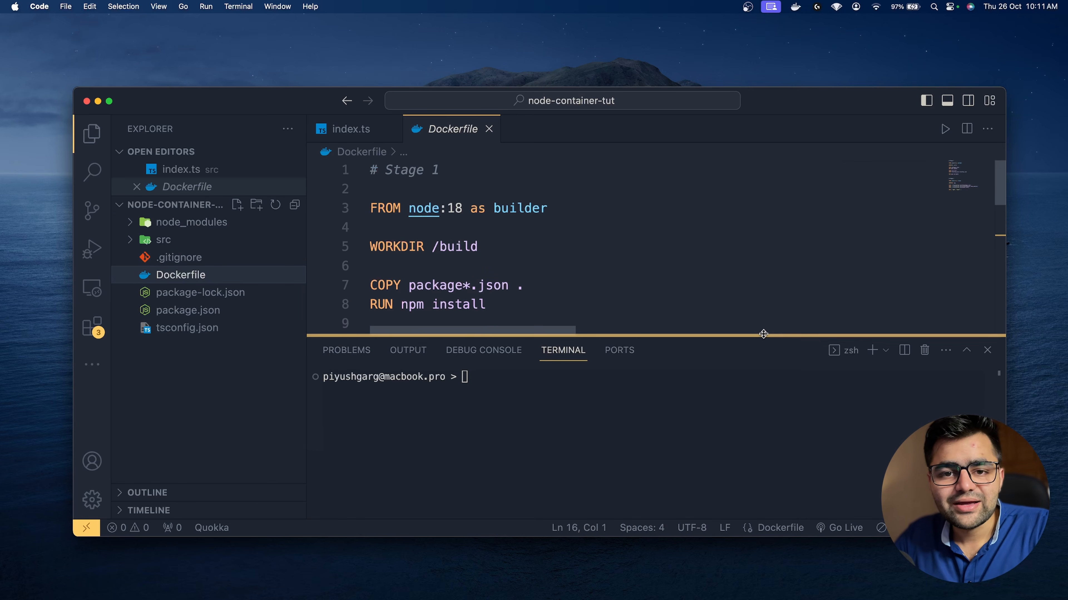
left_click(921, 349)
left_click(608, 411)
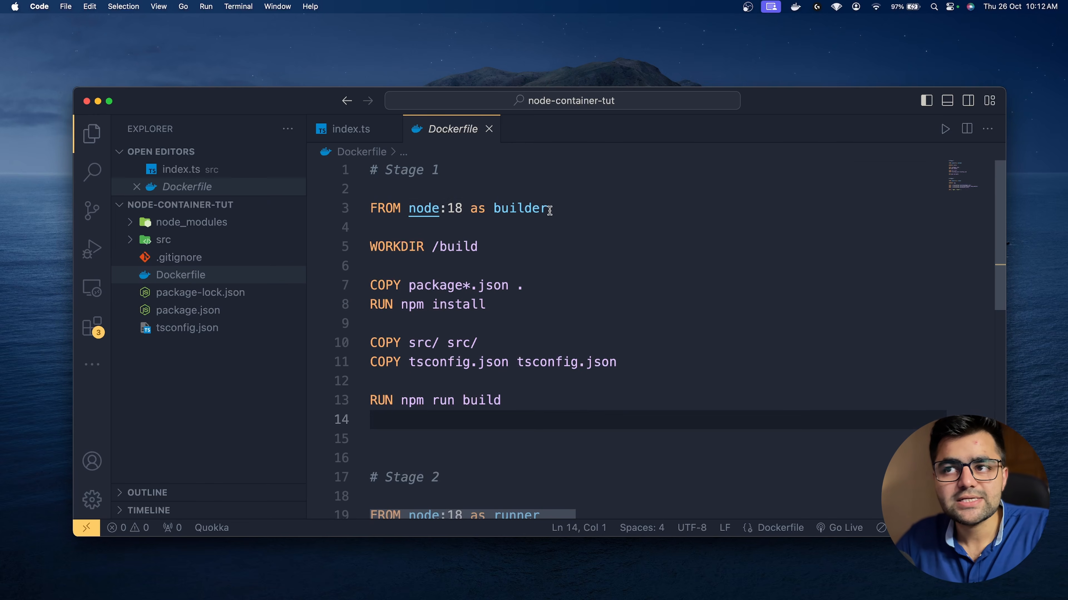
Step: Examine the Stage 1 line "FROM node:18 as builder" in the Dockerfile, including its base image and stage name
left_click_drag(552, 208, 360, 214)
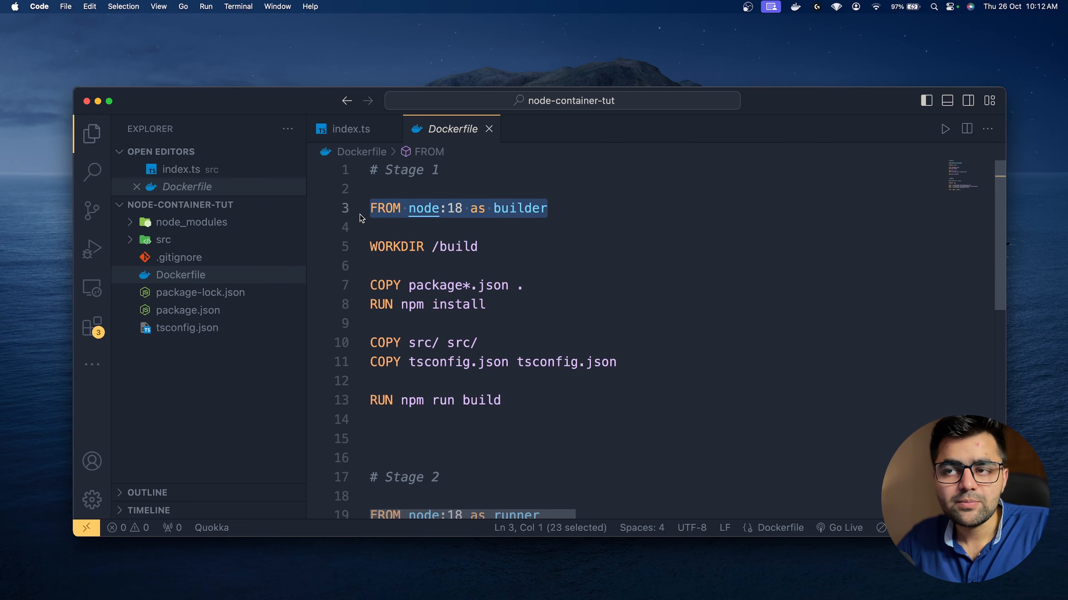
left_click(405, 223)
left_click_drag(547, 209, 487, 210)
left_click(497, 224)
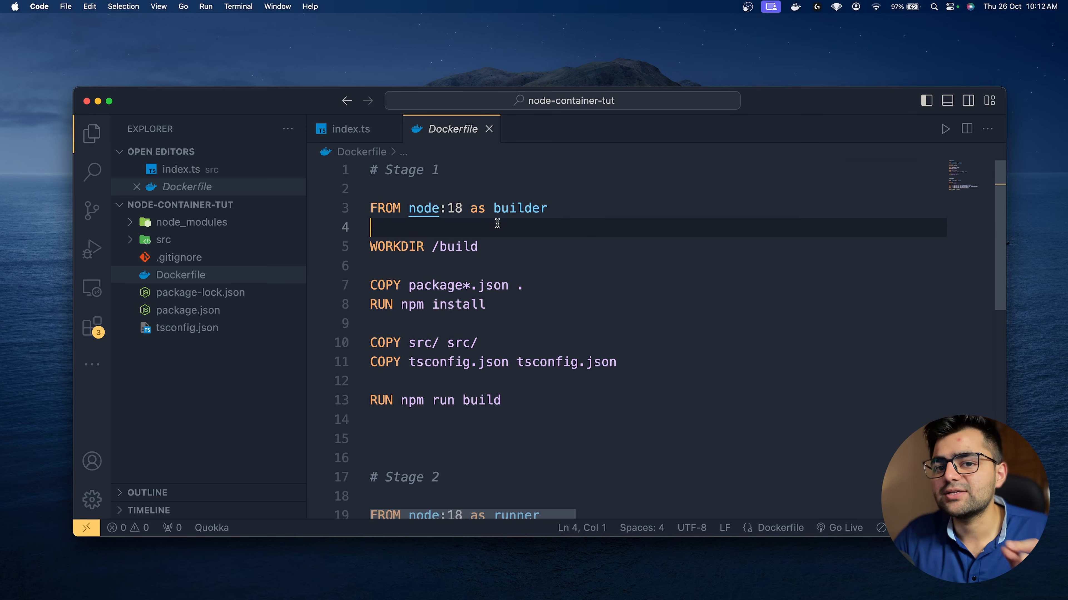
left_click(416, 208)
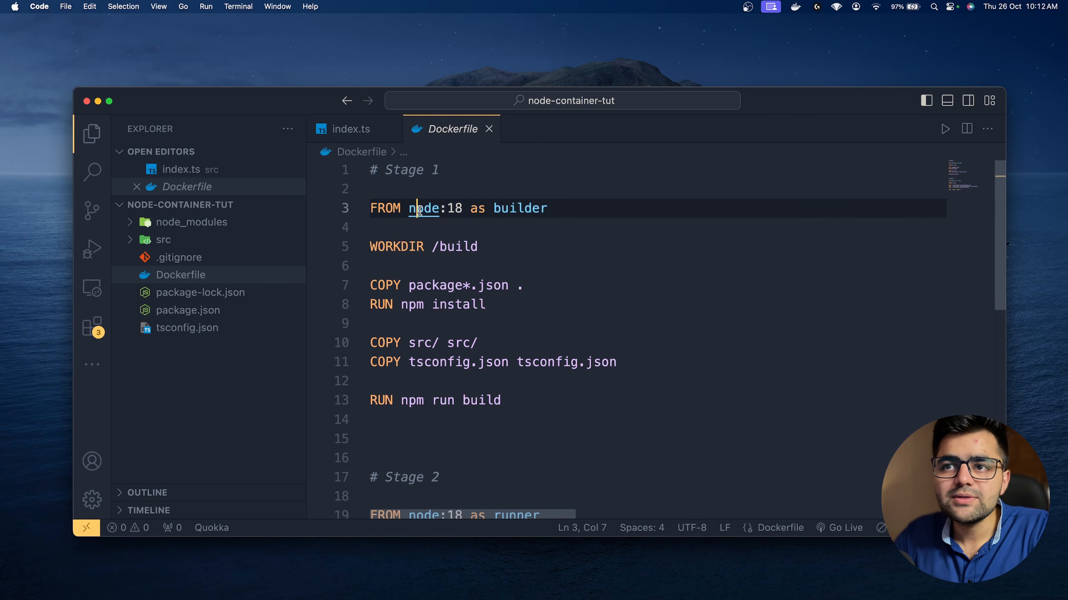
left_click(462, 207)
left_click_drag(462, 207, 408, 208)
left_click(407, 228)
left_click(425, 221)
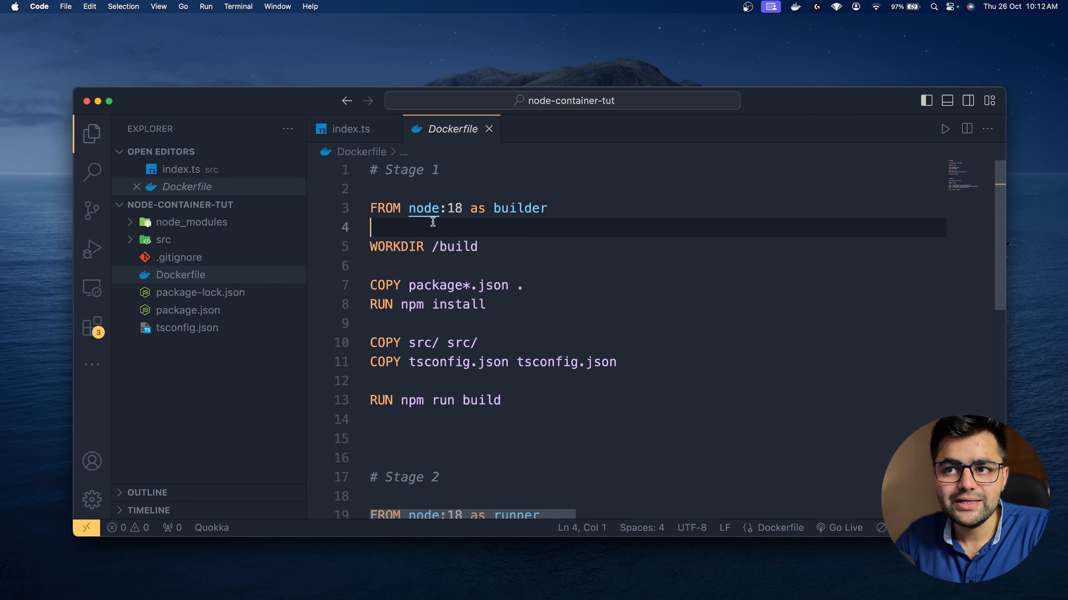
Step: Examine the Stage 1 lines WORKDIR /build, COPY package*.json . and RUN npm install in the Dockerfile
left_click_drag(490, 247, 425, 246)
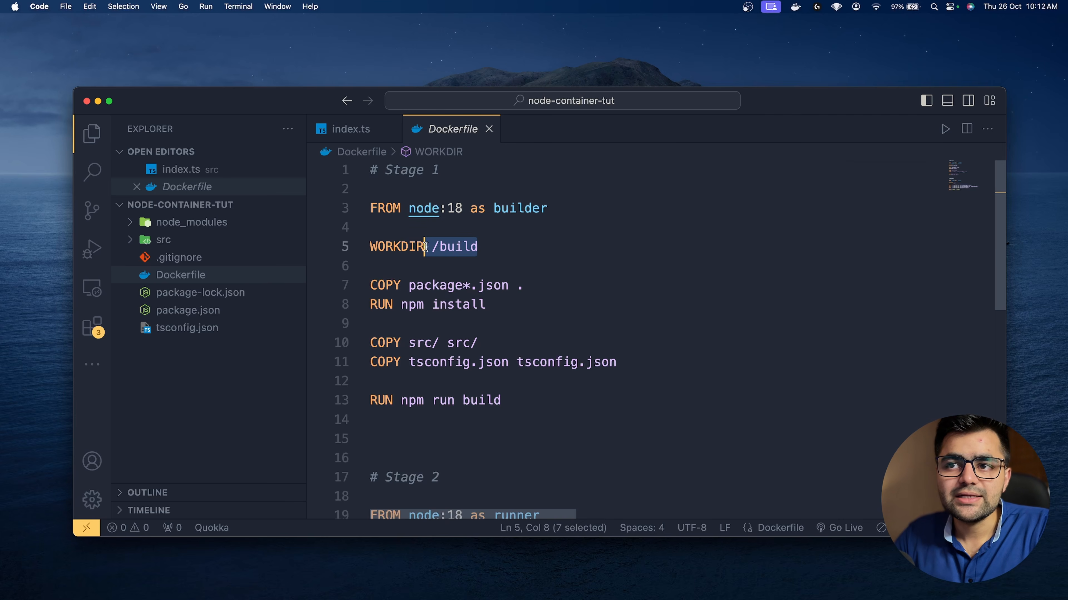
scroll(469, 265, "down", 1)
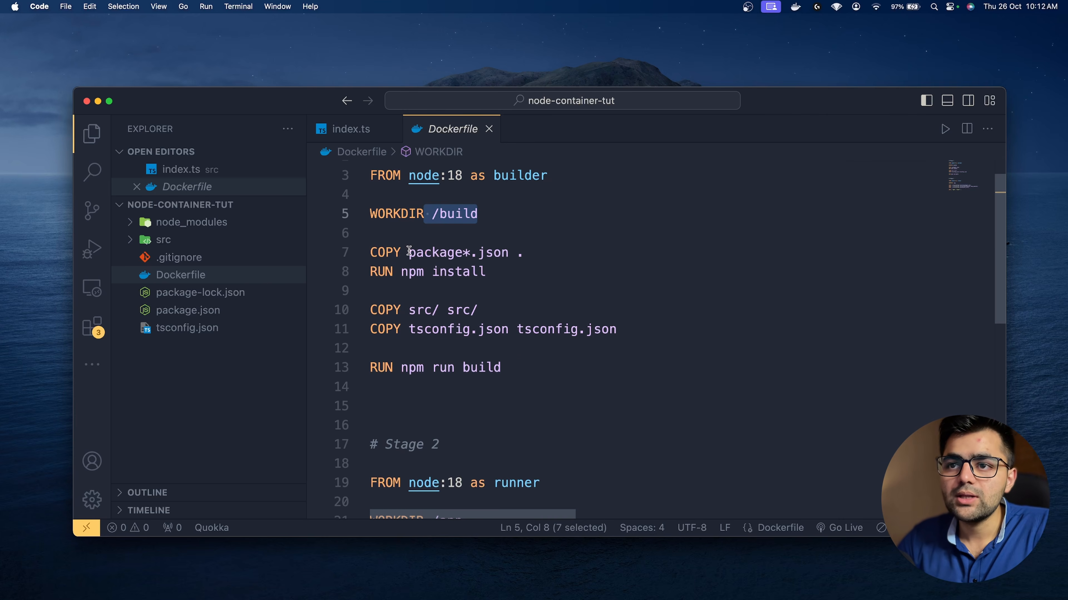
left_click_drag(408, 251, 463, 254)
left_click(471, 252)
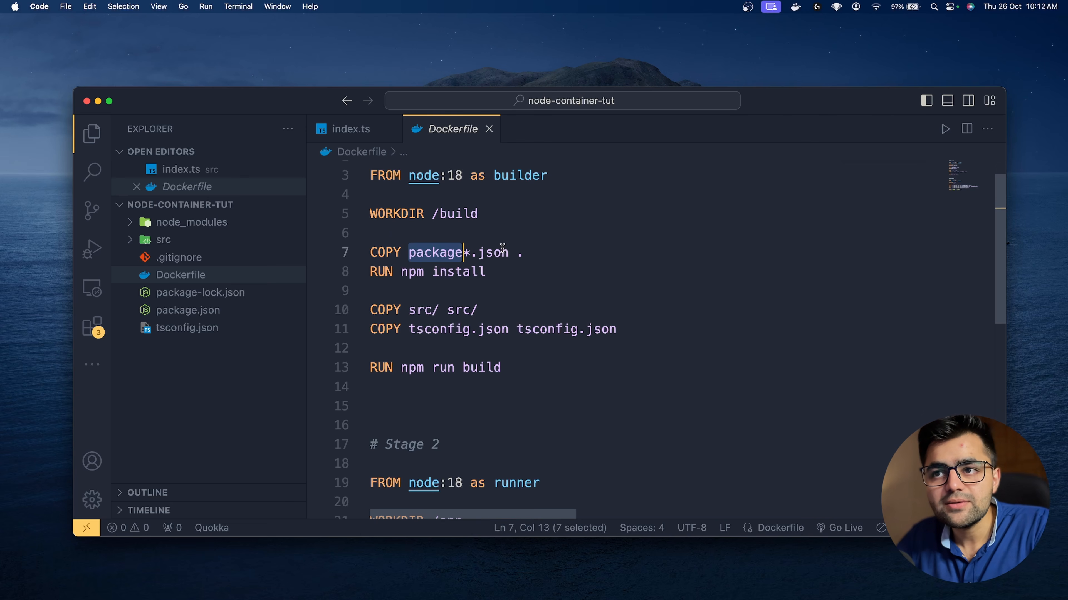
left_click(517, 252)
left_click(529, 269)
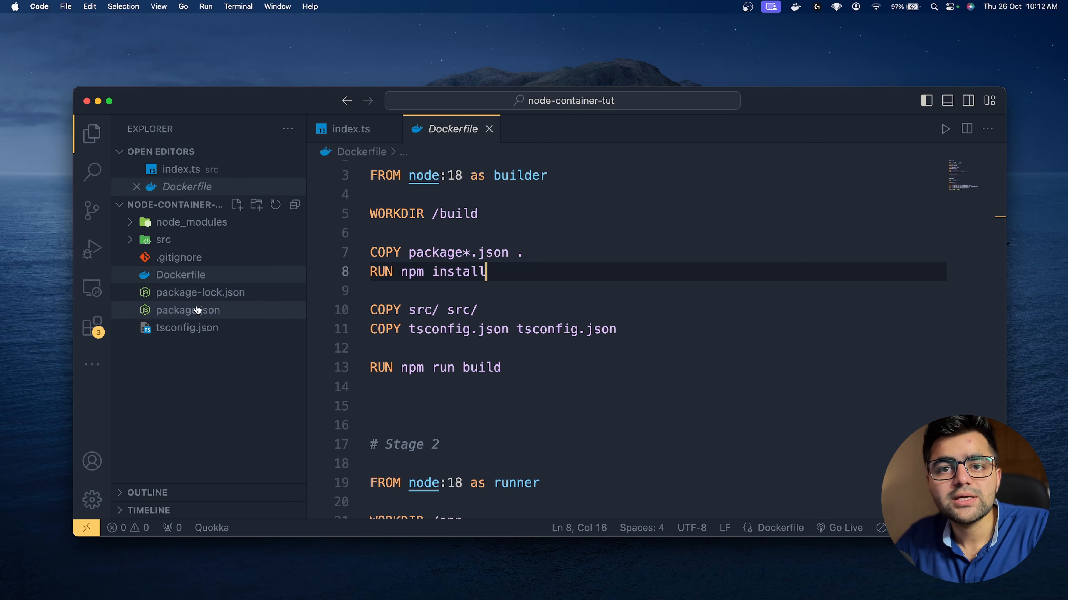
left_click_drag(471, 252, 461, 252)
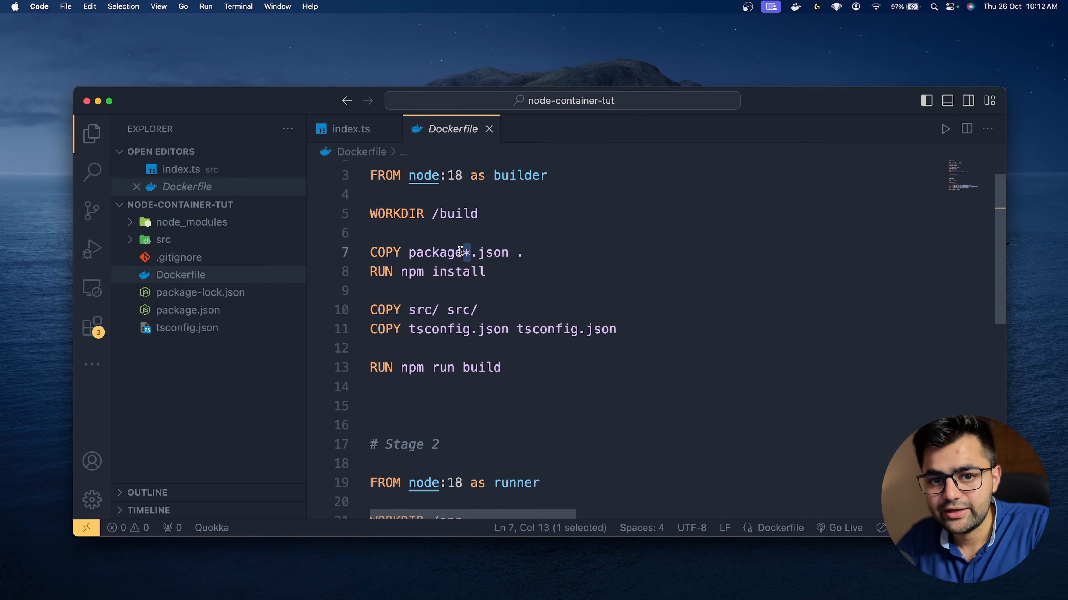
left_click_drag(541, 252, 402, 249)
left_click_drag(499, 274, 362, 272)
left_click(392, 292)
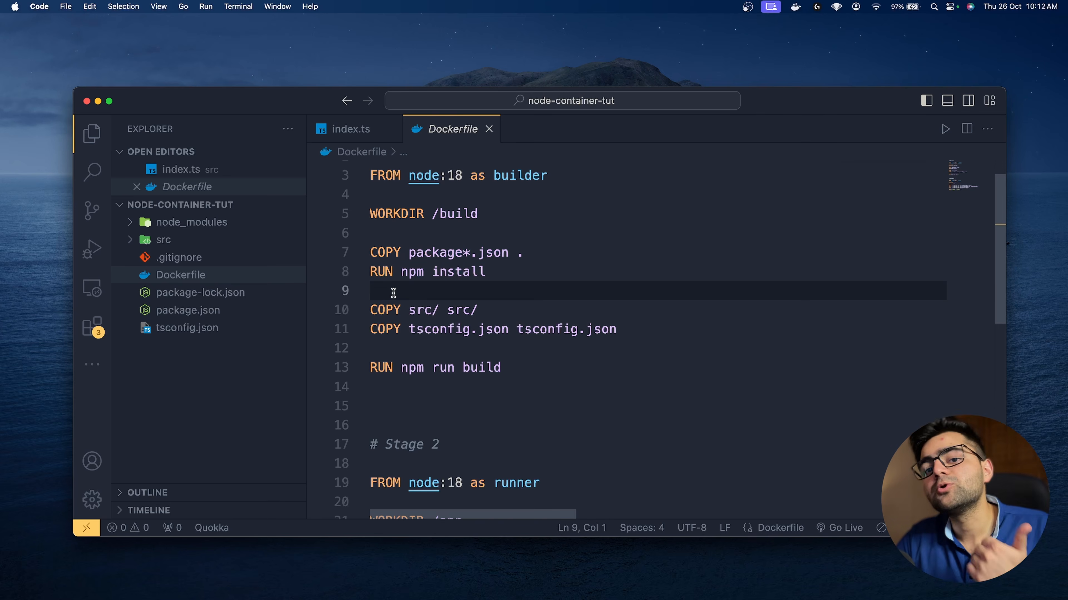
Step: Examine the Stage 1 lines that copy src/ and tsconfig.json and run npm run build
left_click_drag(547, 176, 432, 218)
left_click(495, 233)
left_click_drag(410, 310, 491, 314)
left_click(490, 313)
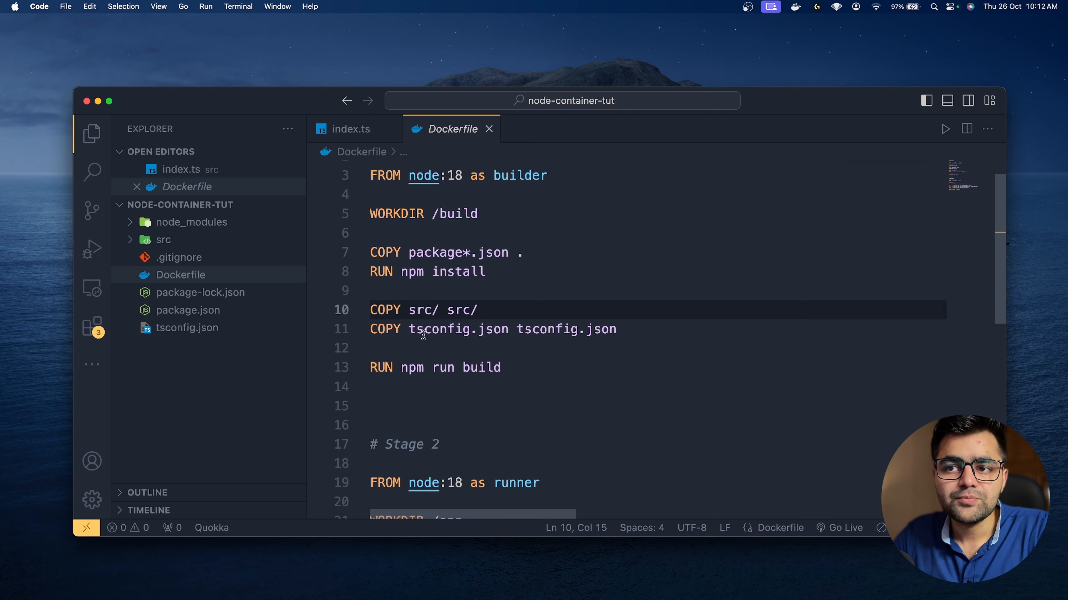
left_click_drag(410, 332, 636, 317)
left_click(632, 326)
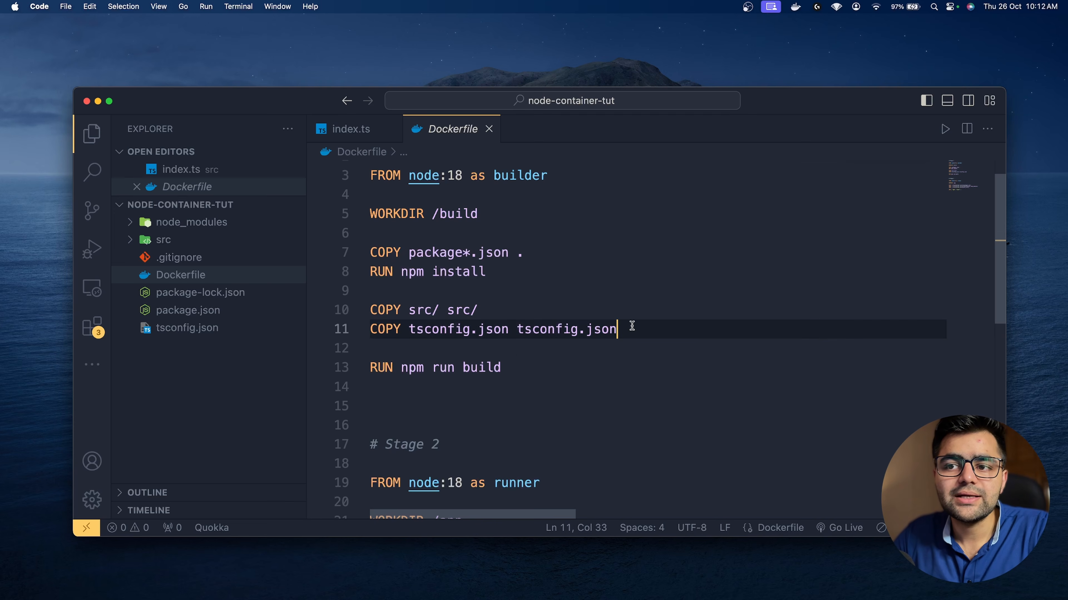
left_click(501, 367)
left_click_drag(529, 367, 405, 368)
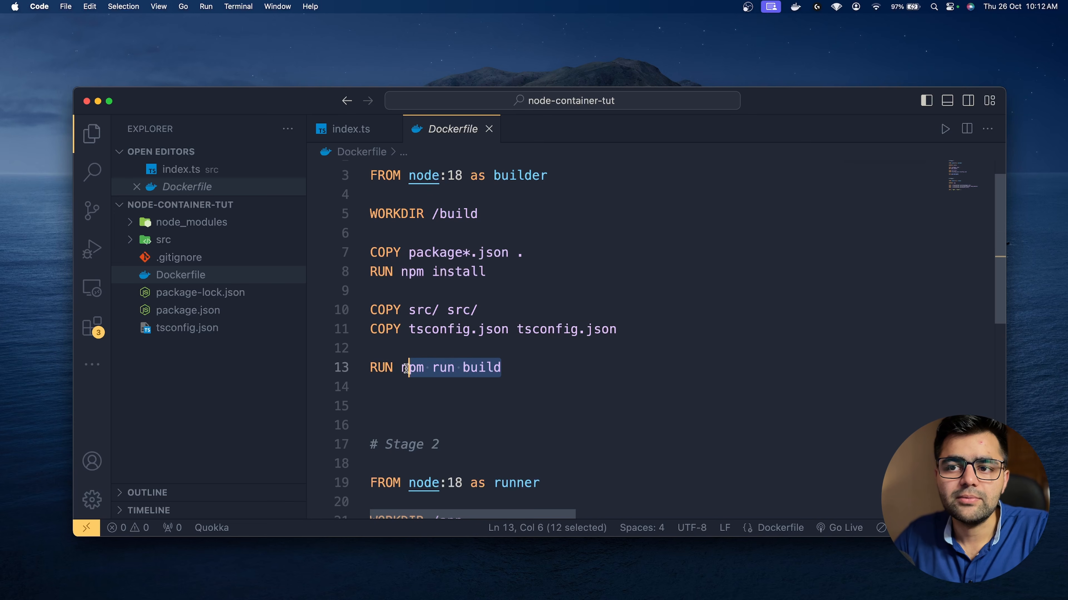
left_click(404, 383)
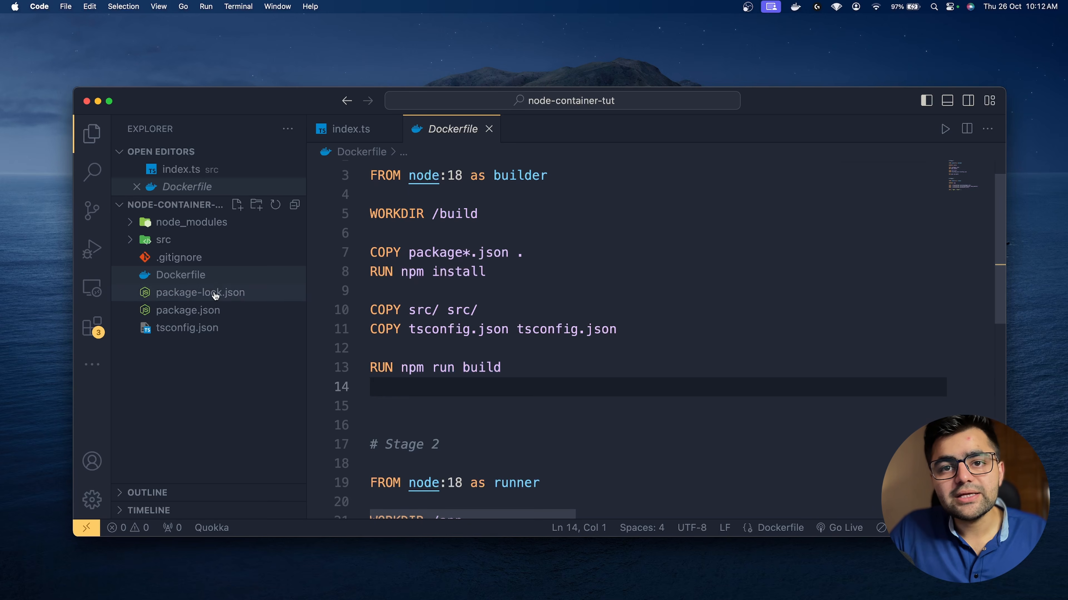
Step: Check the build script in package.json and the index.ts source, and return to the Dockerfile
left_click(188, 310)
left_click_drag(543, 253, 484, 252)
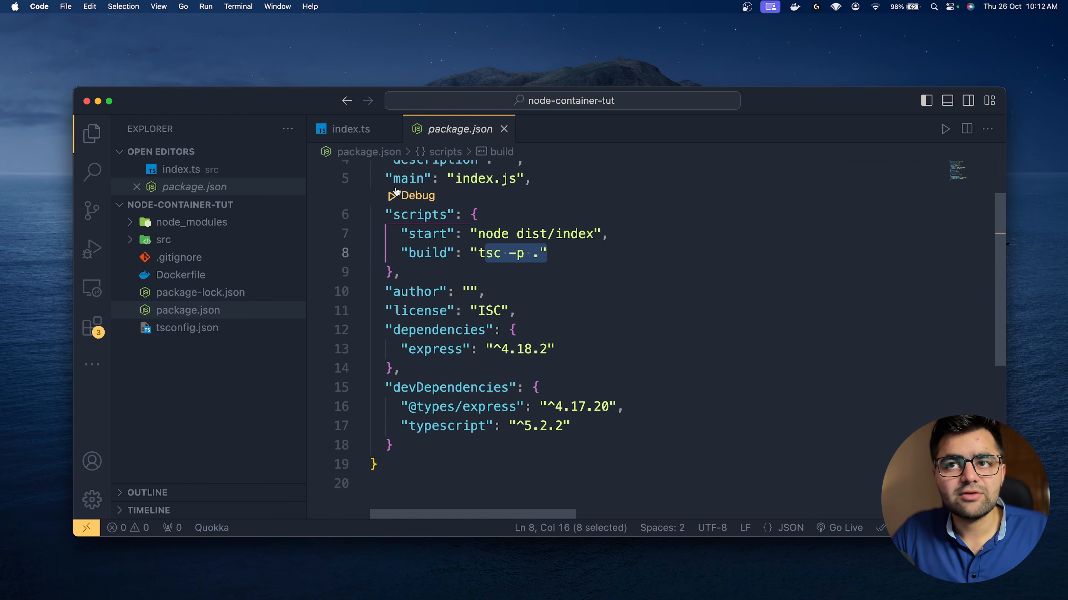
left_click(351, 128)
left_click(475, 342)
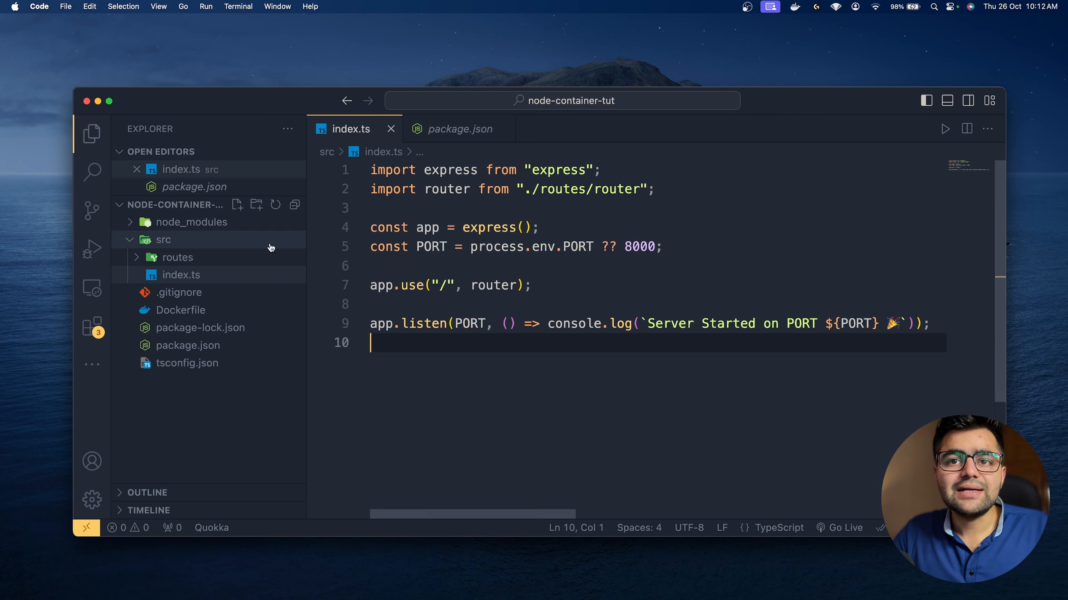
left_click(214, 310)
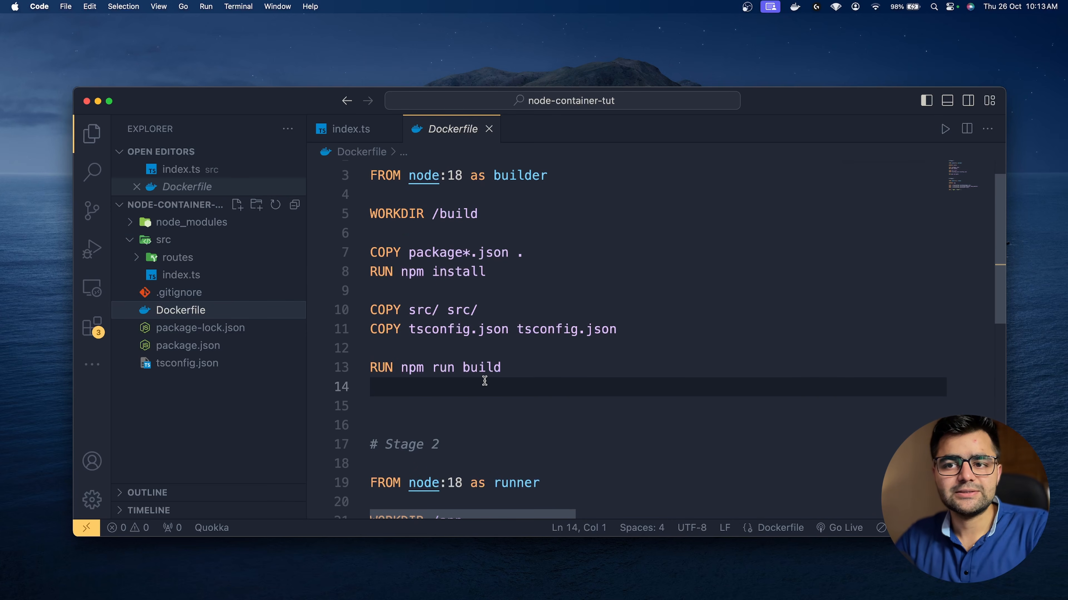
Step: Highlight the whole Stage 1 instruction block, from RUN npm run build back up to the FROM line
key("shift+Up")
key("shift+Up")
key("shift+Up")
key("shift+Up")
key("shift+Up")
key("shift+Up")
key("shift+Up")
key("shift+Up")
key("shift+Up")
key("shift+Up")
key("shift+Up")
key("shift+Up")
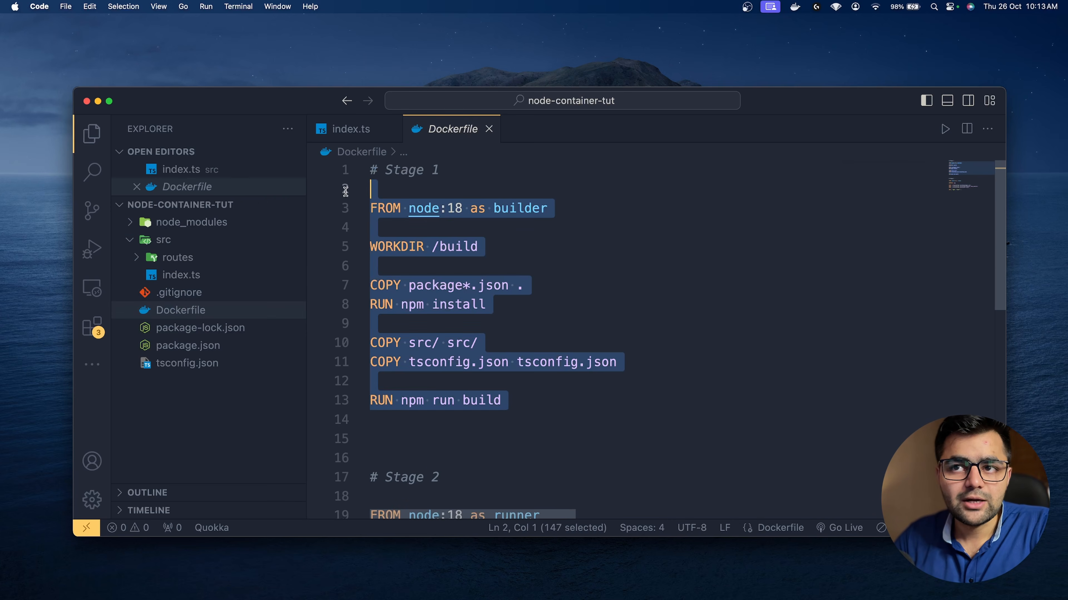
Step: Examine the Stage 2 lines FROM node:18 as runner and WORKDIR /app
scroll(534, 322, "down", 5)
left_click_drag(542, 296, 410, 296)
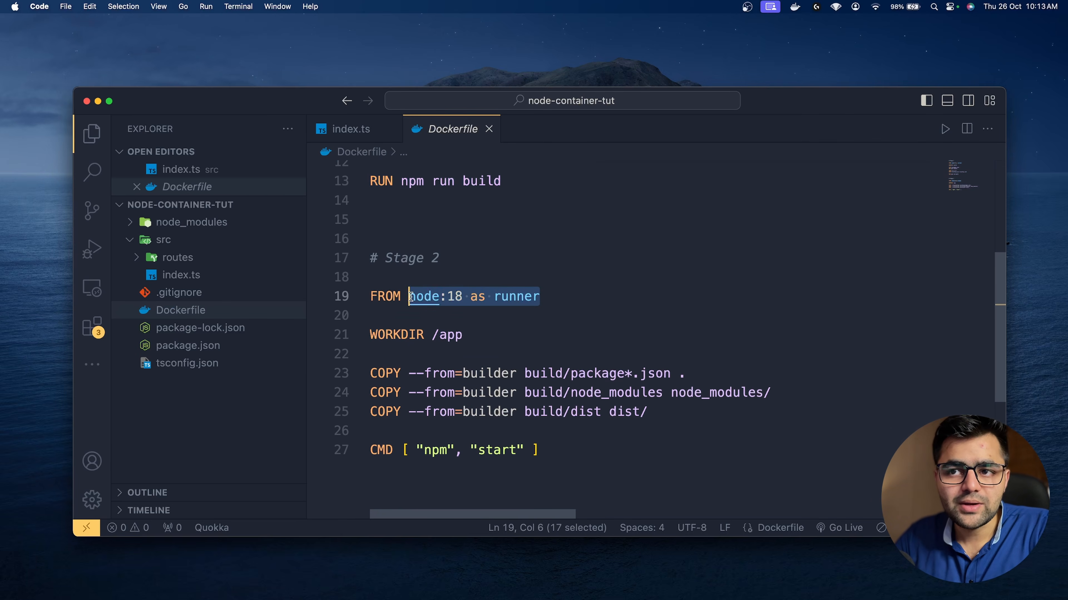
left_click(438, 310)
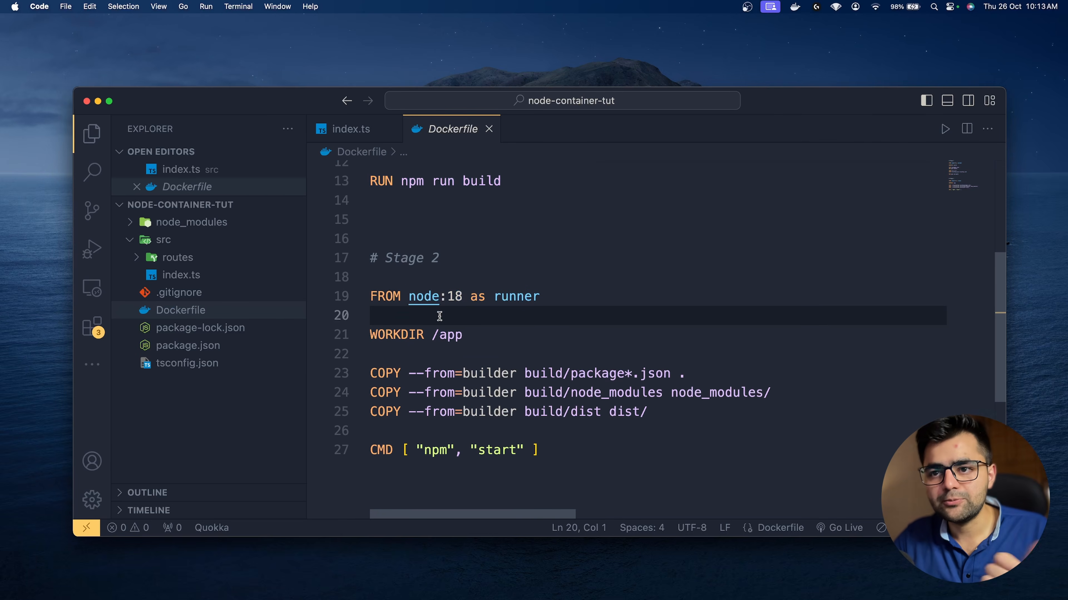
left_click_drag(464, 335, 424, 335)
left_click(436, 353)
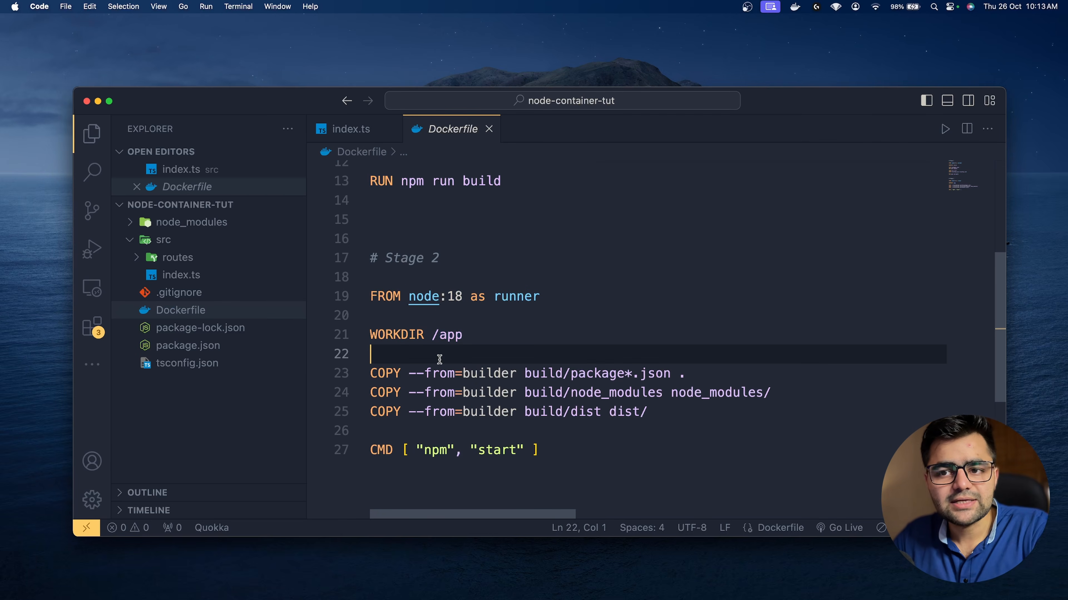
Step: Trace the --from=builder references and build/package*.json source in Stage 2 back to the stage name, WORKDIR and COPY lines in Stage 1
left_click_drag(408, 374, 460, 410)
double_click(479, 412)
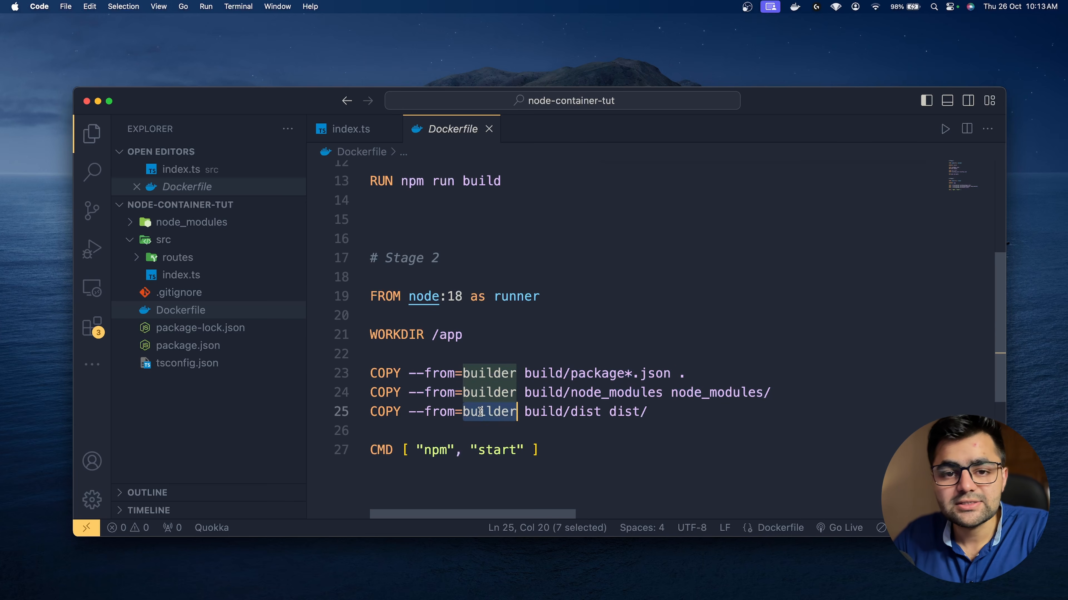
left_click(479, 411, "super")
scroll(524, 298, "down", 5)
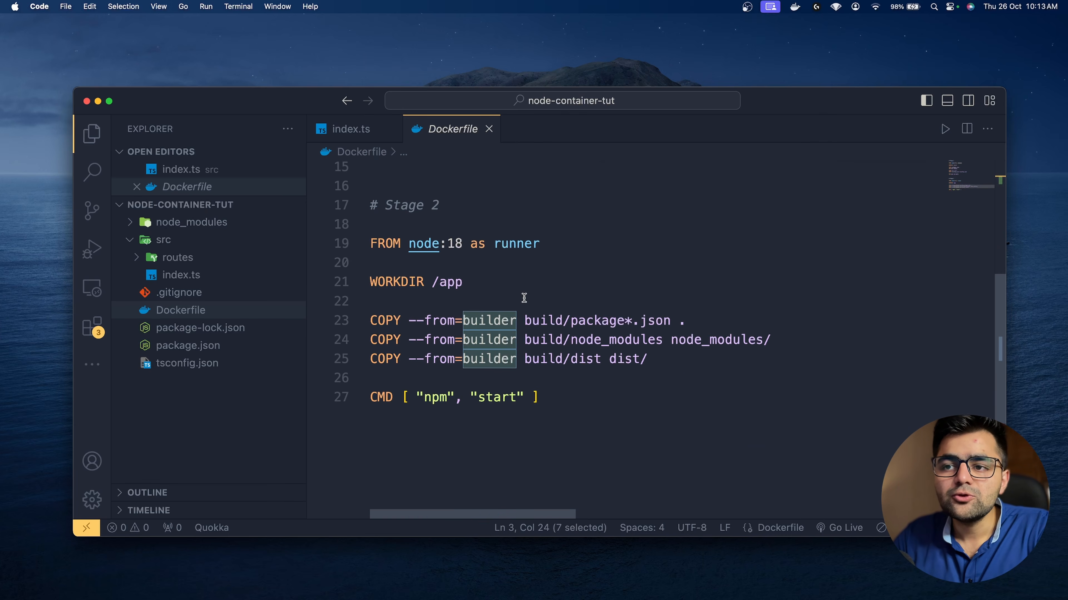
left_click_drag(524, 320, 697, 319)
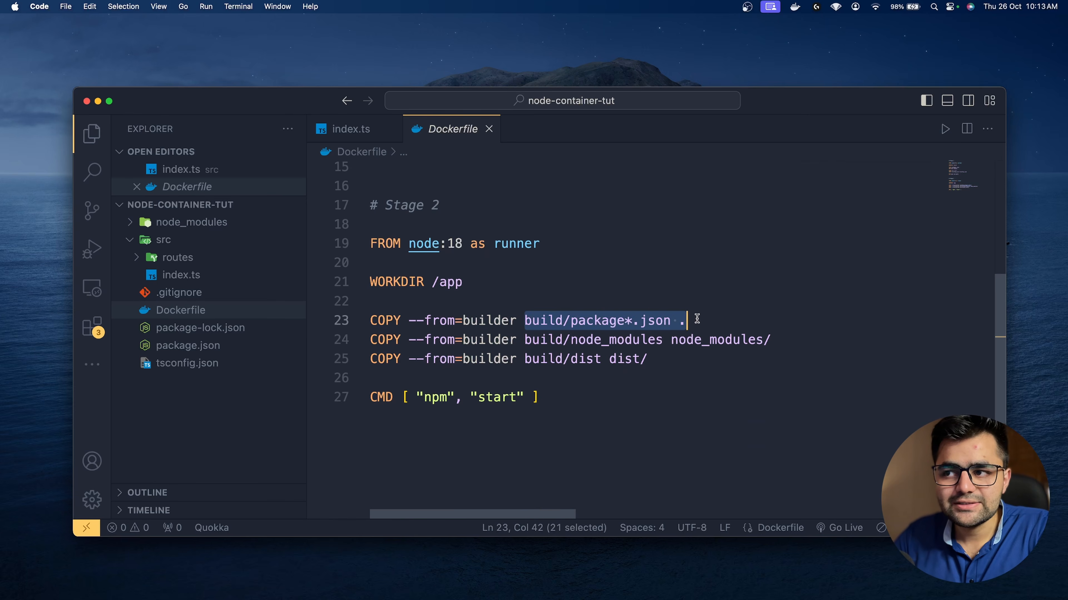
scroll(699, 319, "up", 3)
left_click(469, 170)
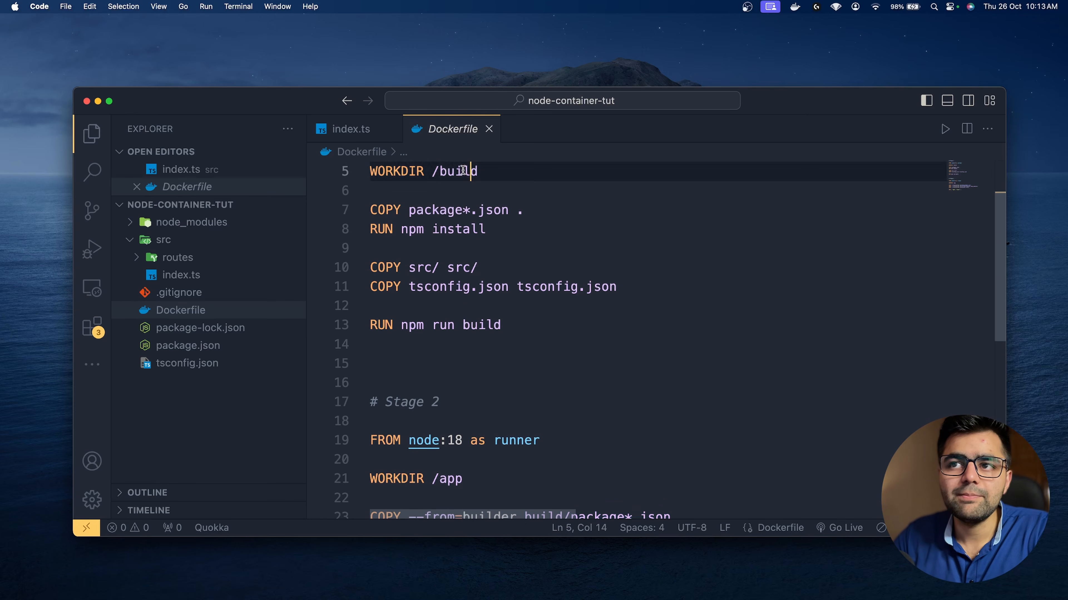
left_click_drag(517, 209, 423, 208)
scroll(533, 268, "down", 5)
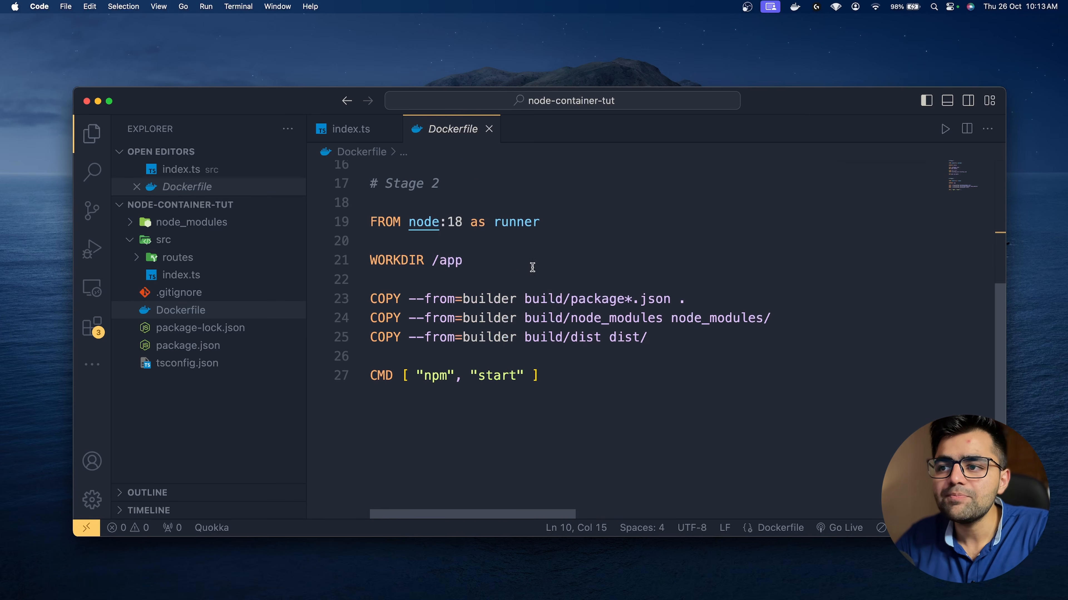
Step: Examine the Stage 2 copies of package*.json, node_modules and dist, and the CMD [ "npm", "start" ] line
left_click_drag(682, 299, 564, 299)
left_click_drag(743, 318, 571, 319)
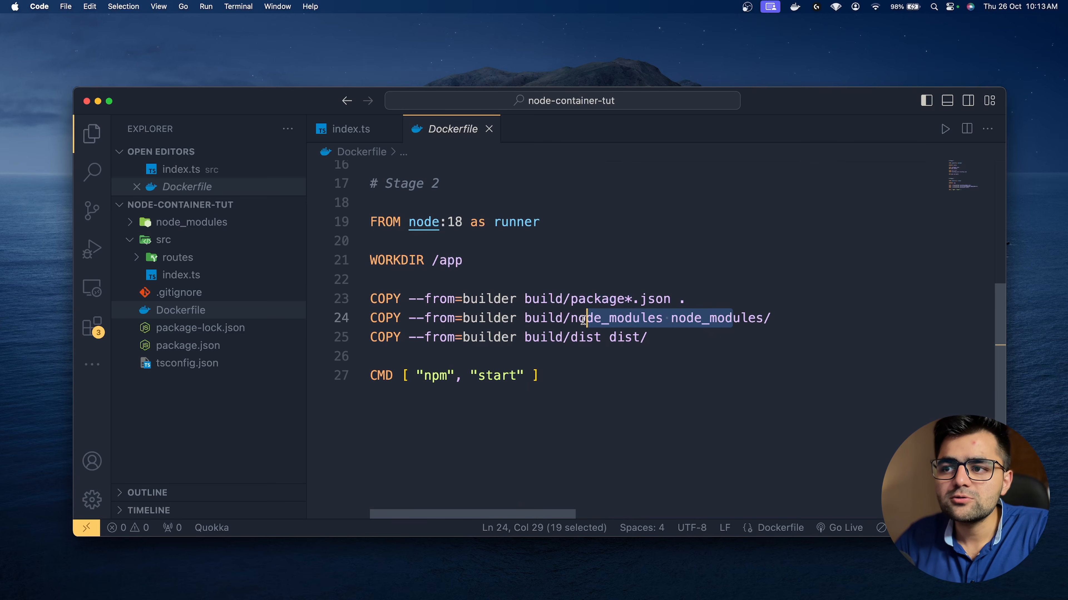
left_click_drag(647, 337, 563, 339)
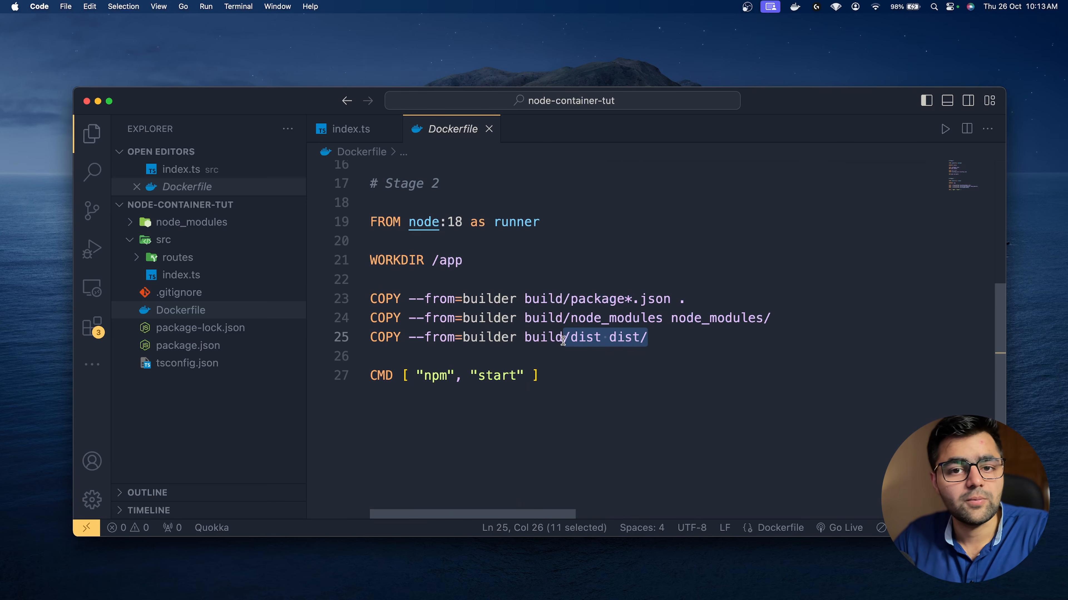
left_click(586, 356)
left_click_drag(542, 376, 369, 382)
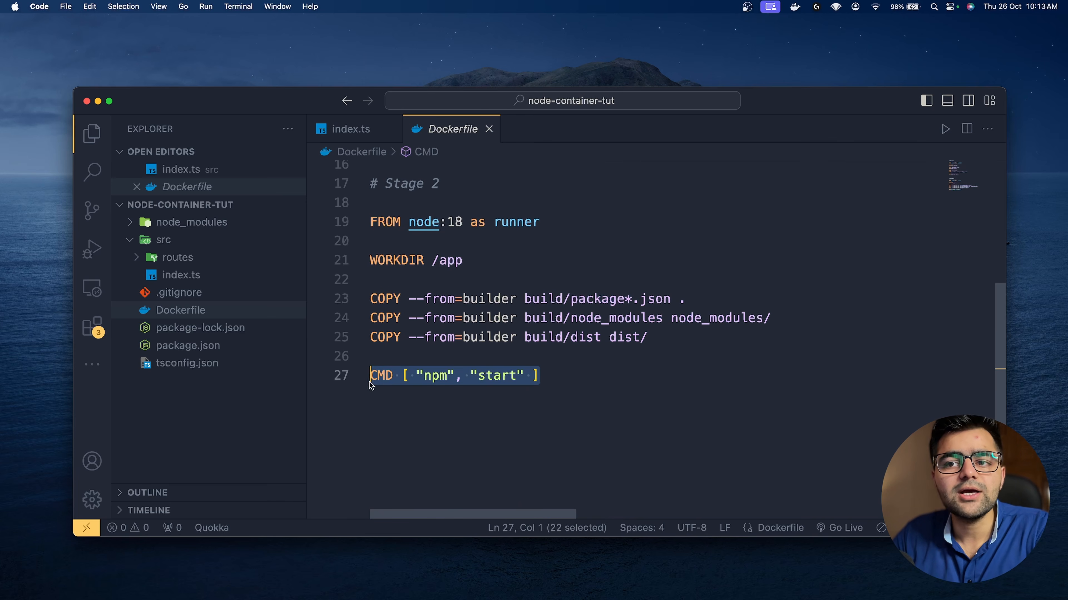
left_click(379, 396)
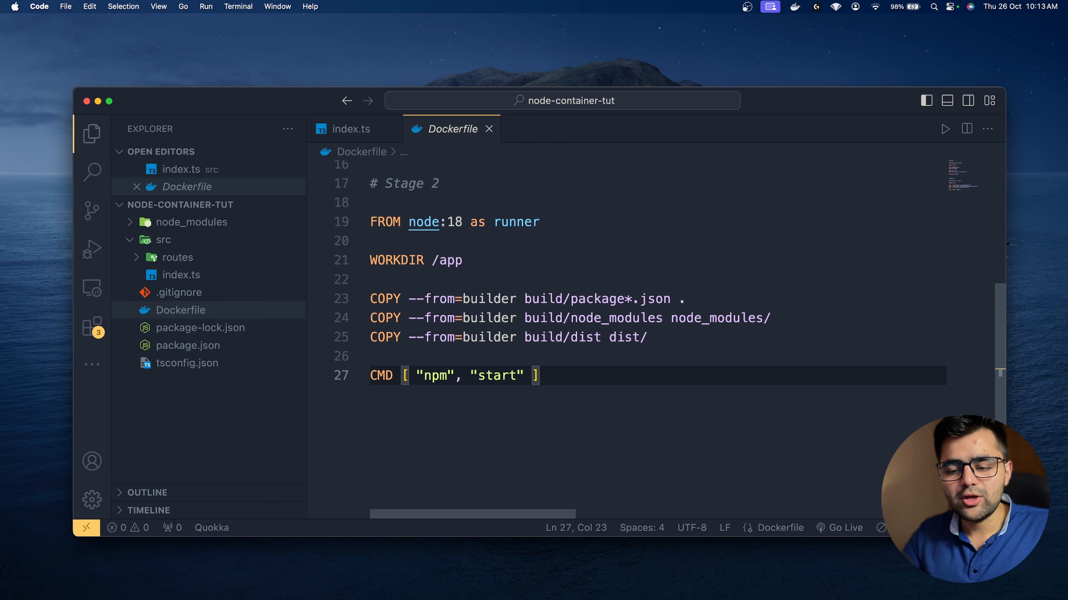
Step: Open the integrated terminal and try to build the Docker image with docker build -t . and no image name
key("ctrl+grave")
type("dock")
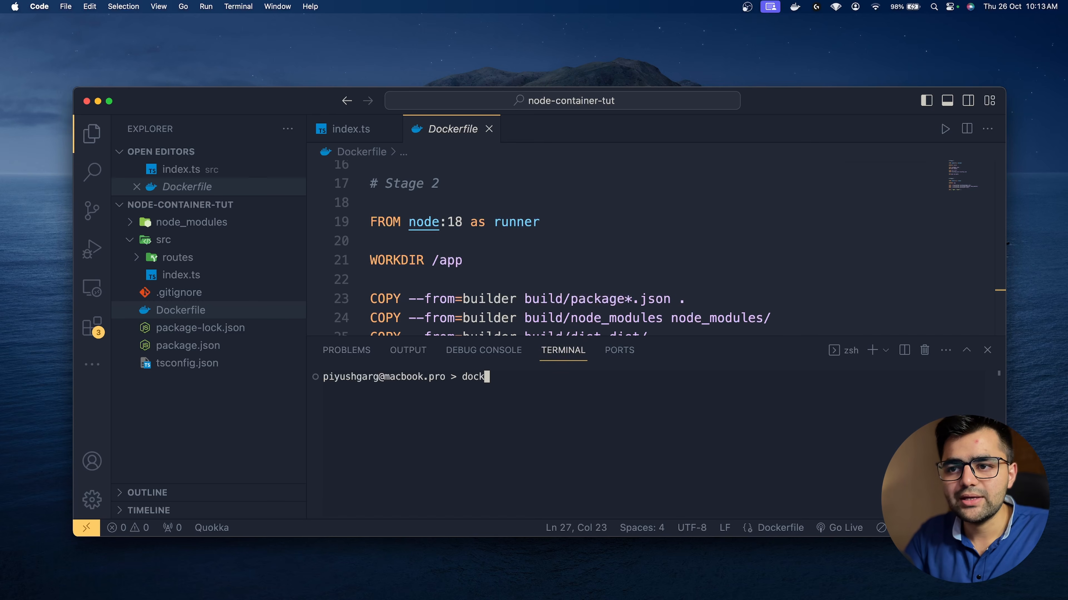
type("er bu")
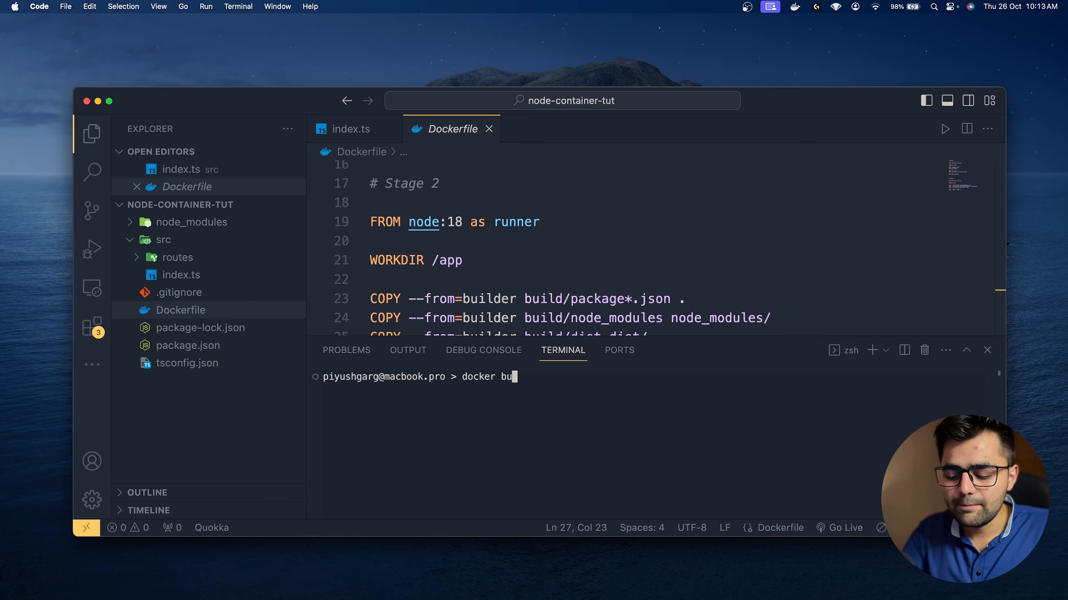
type("ild -t .")
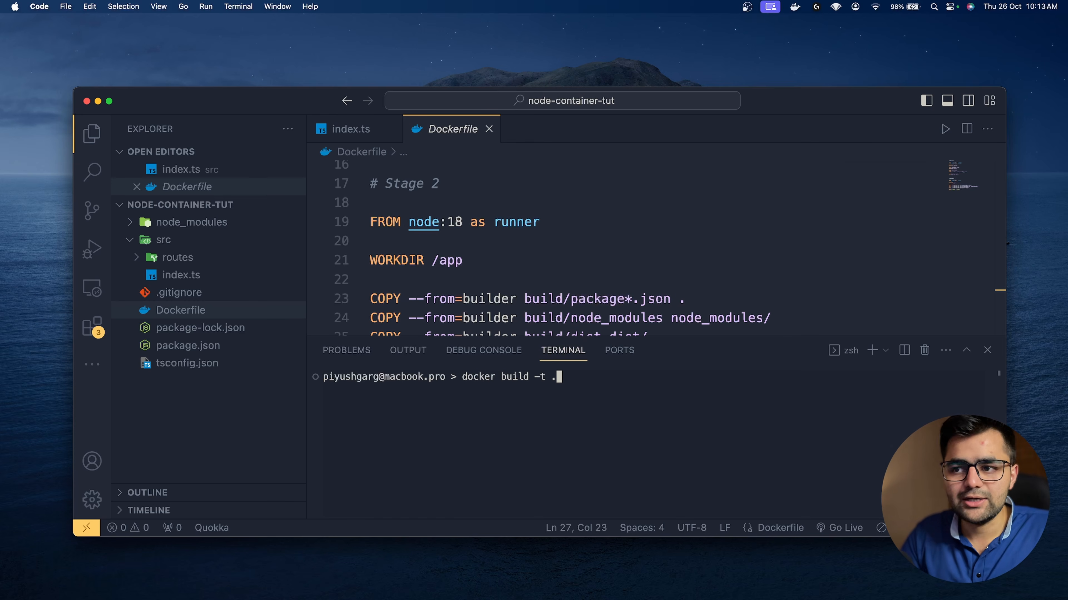
key("Return")
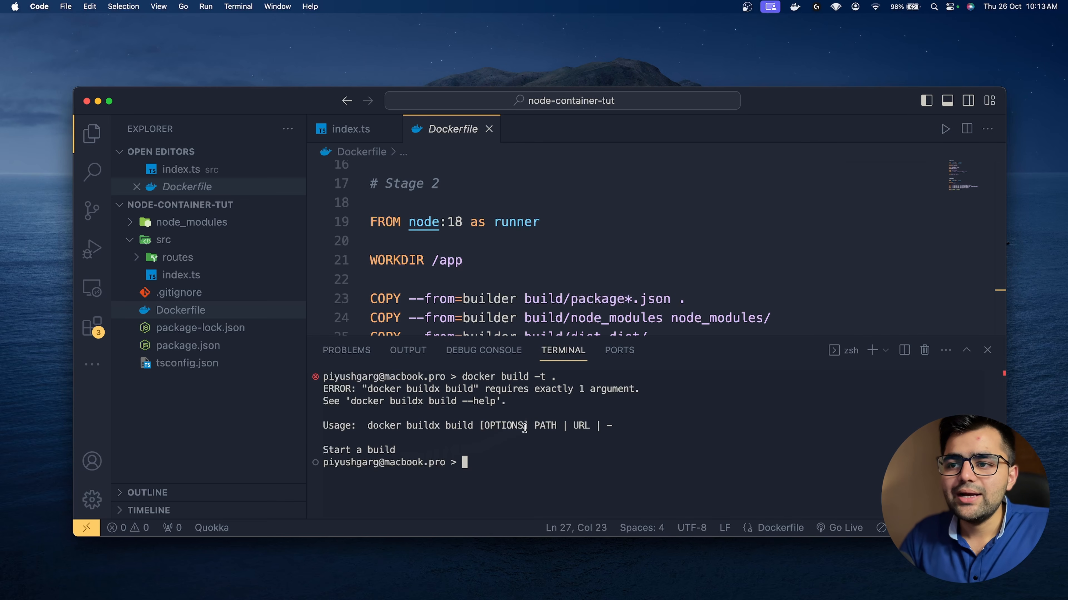
Step: Add the tag my-img to the previous build command and run it to build the image from the current folder
key("Up")
key("Left")
key("Left")
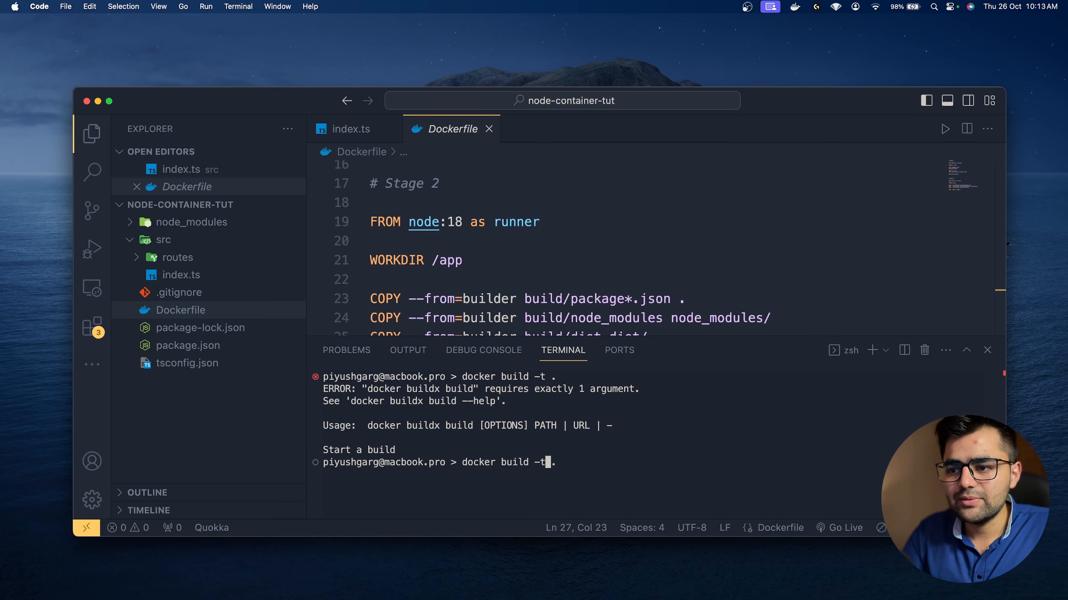
type("my-img")
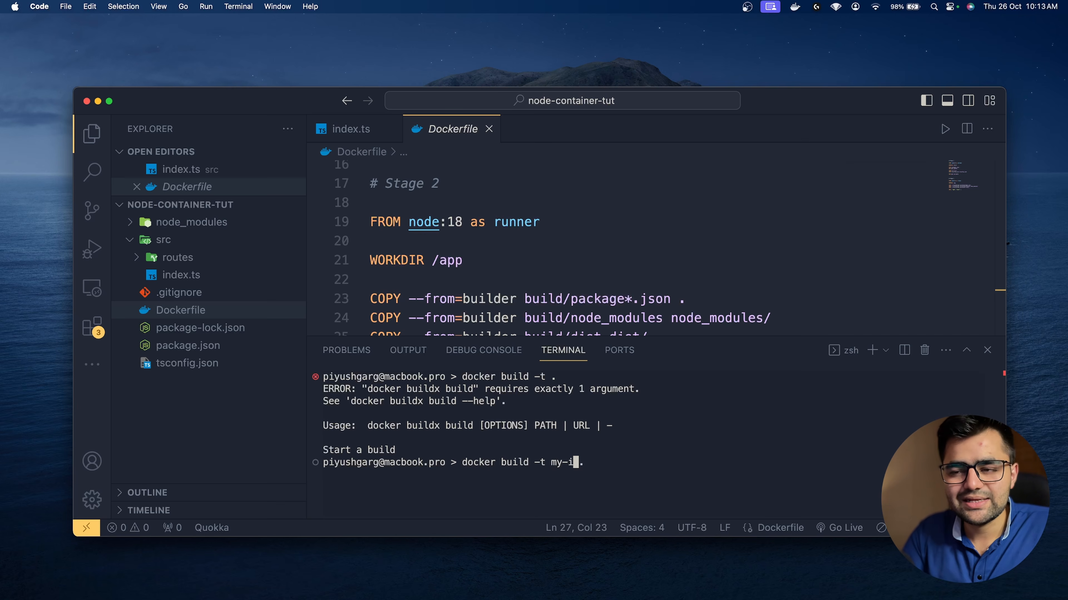
key("Return")
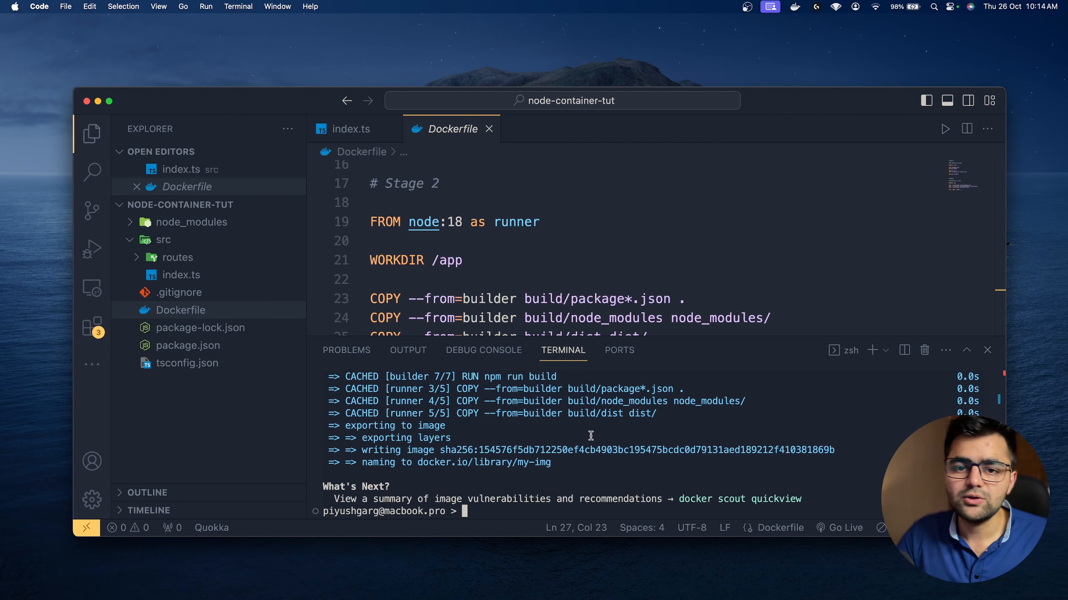
Step: Switch to Terminal and try to run a container interactively from my0img with port mapping 8000:8000, stopping the image lookup
key("super+space")
type("ter")
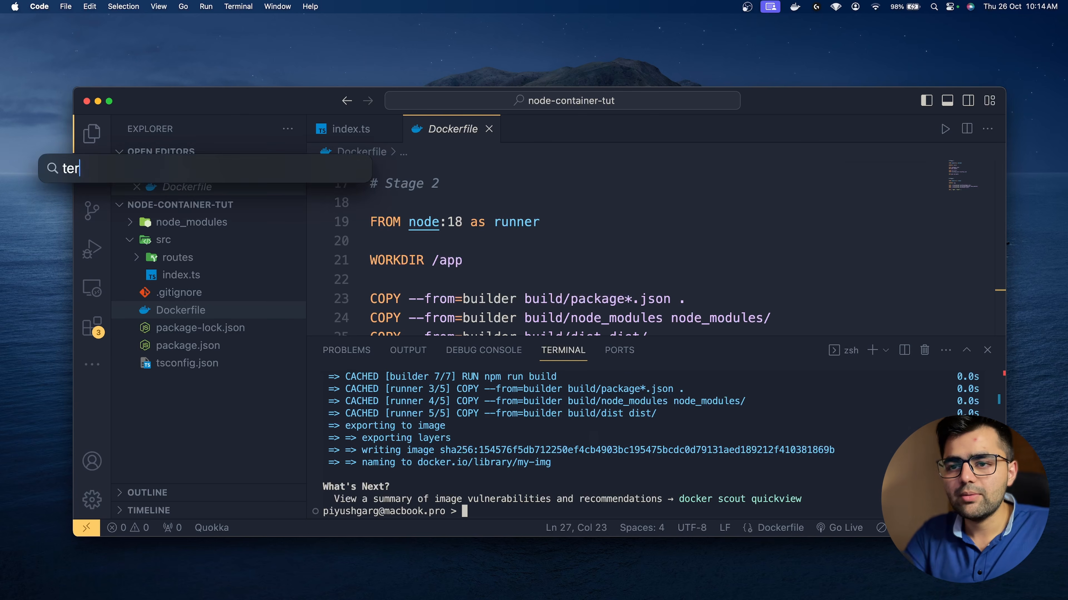
key("Return")
type("docke")
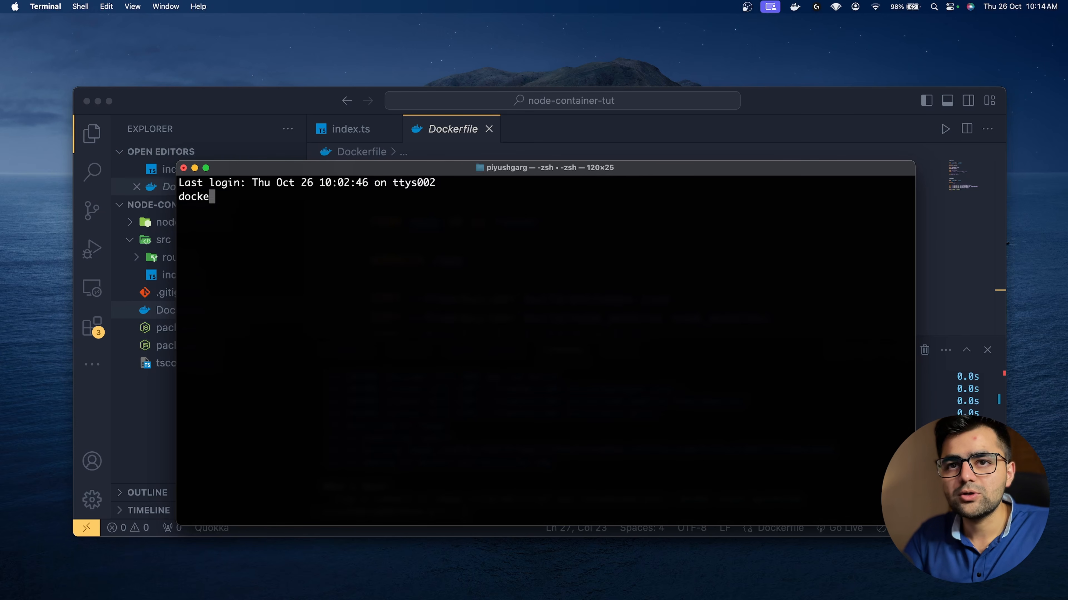
type("r run -it")
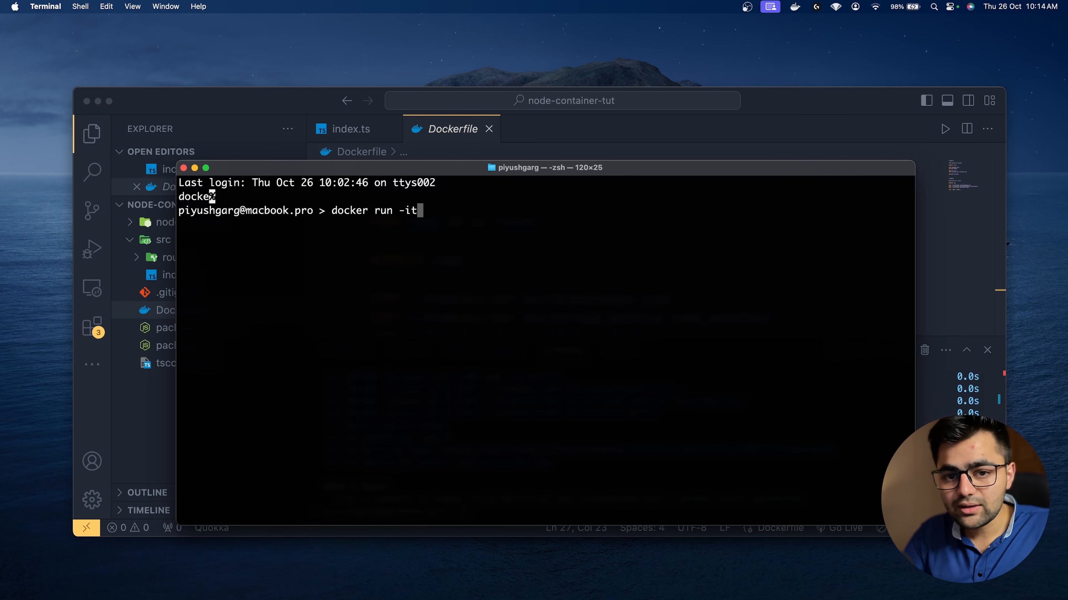
type(" -")
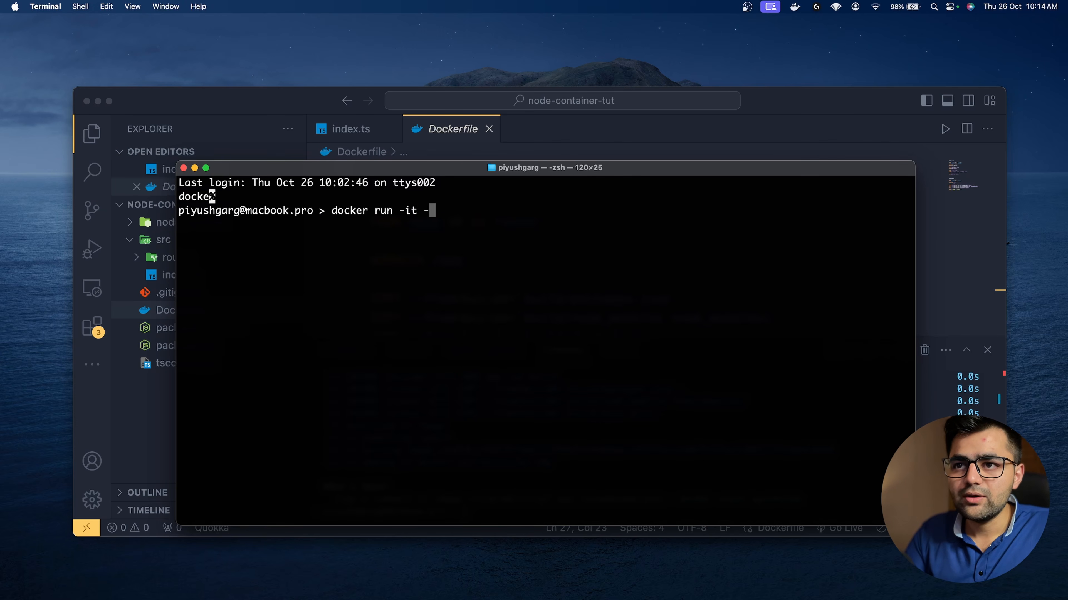
type("p 8000:")
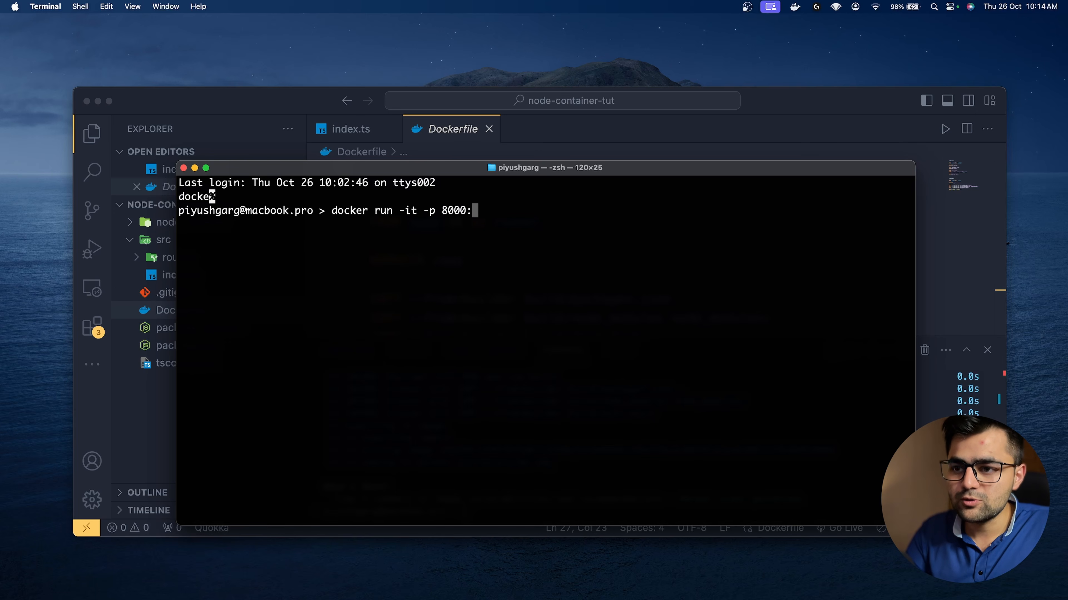
type("8000 m")
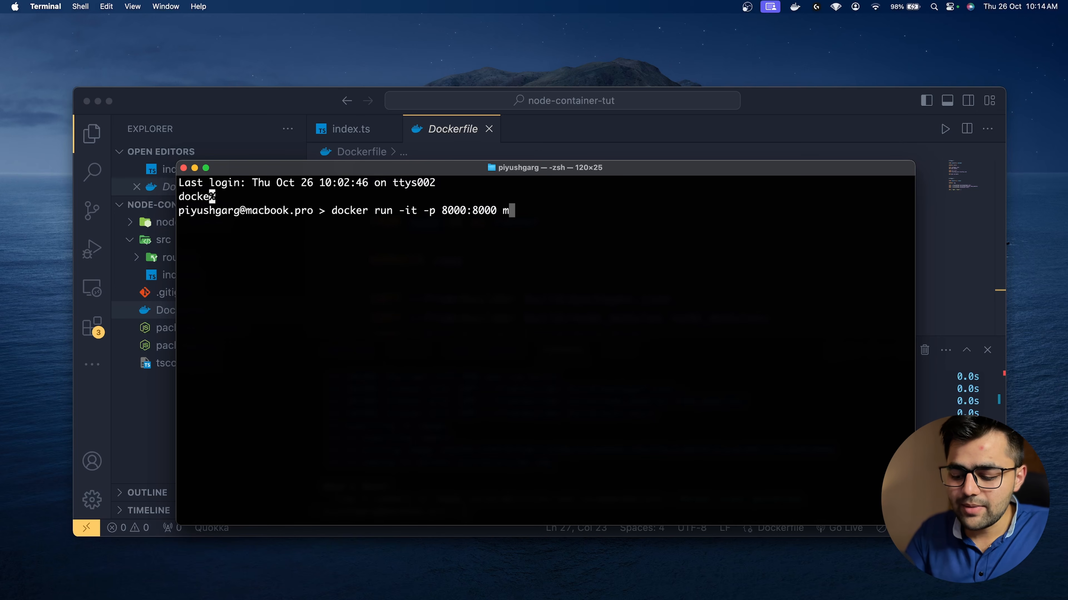
type("y0img")
key("Return")
key("ctrl+c")
key("Return")
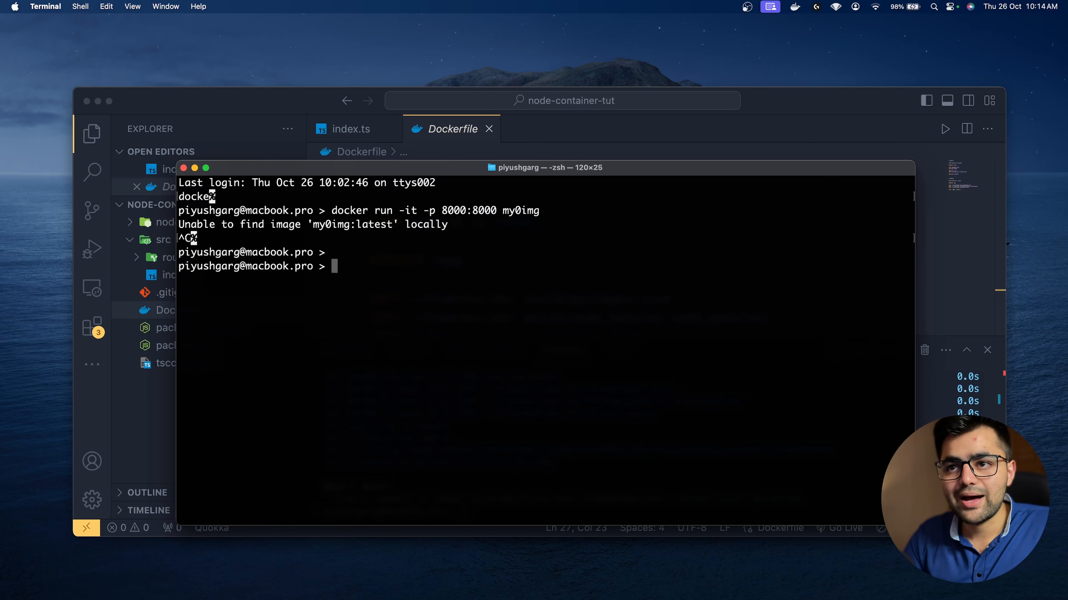
Step: Correct the image name to my-img in the previous docker run command and start the container with port mapping 8000:8000
key("Up")
key("Left")
key("Left")
key("Left")
key("BackSpace")
type("-")
key("ctrl+l")
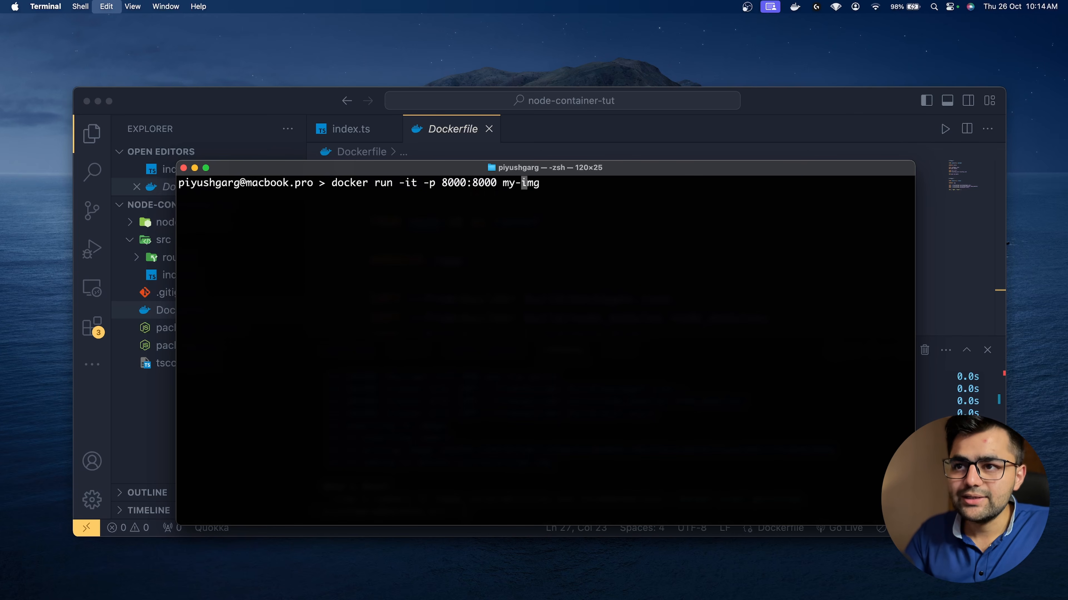
key("Return")
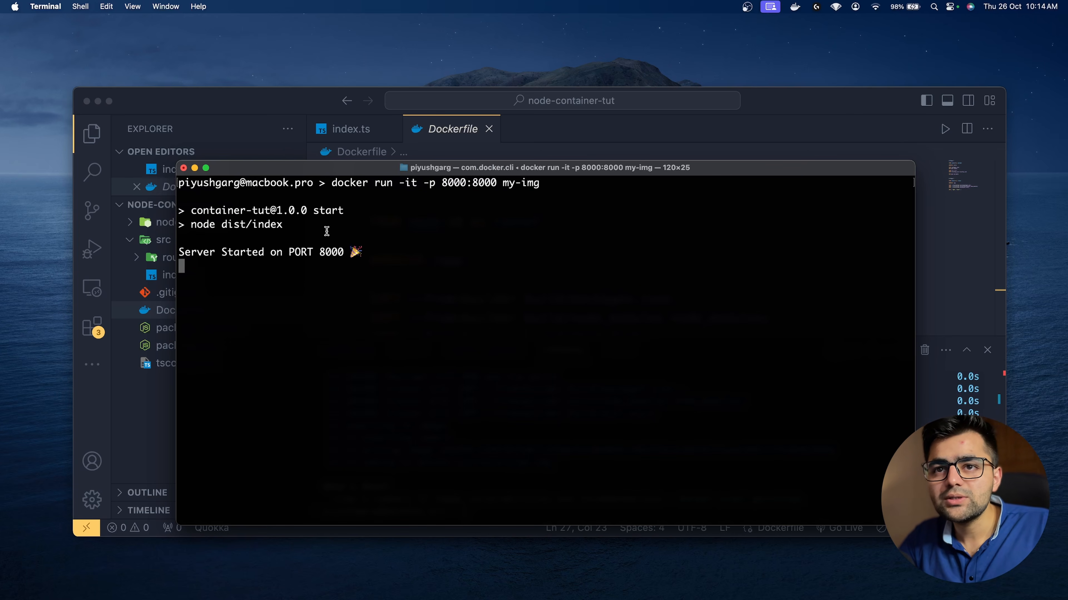
double_click(332, 252)
left_click(328, 268)
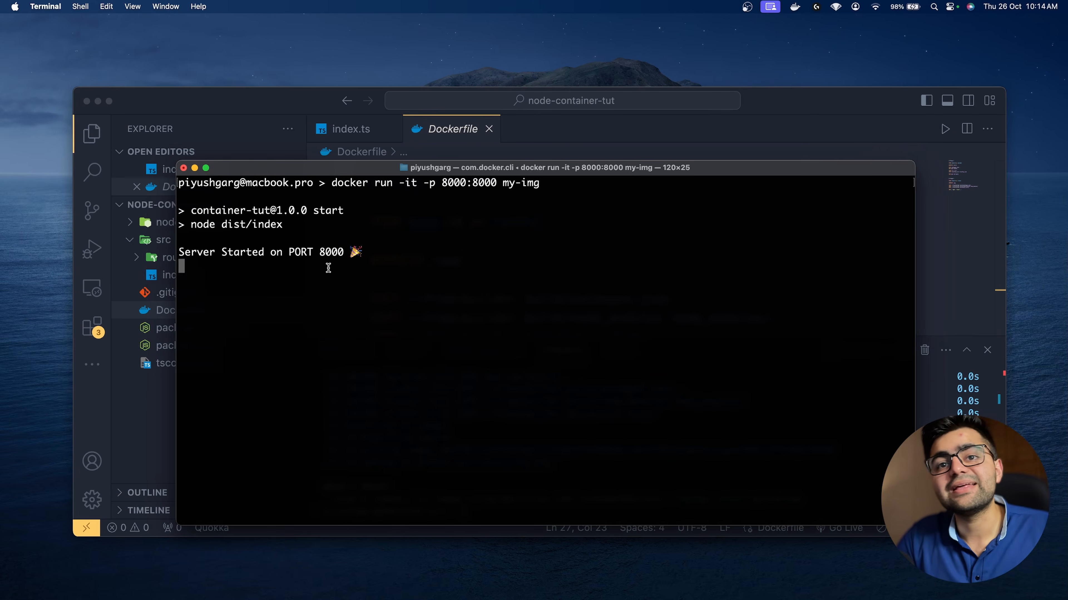
Step: Switch to Chrome, open localhost:8000 in a new tab and inspect the message in the JSON response
key("ctrl+Right")
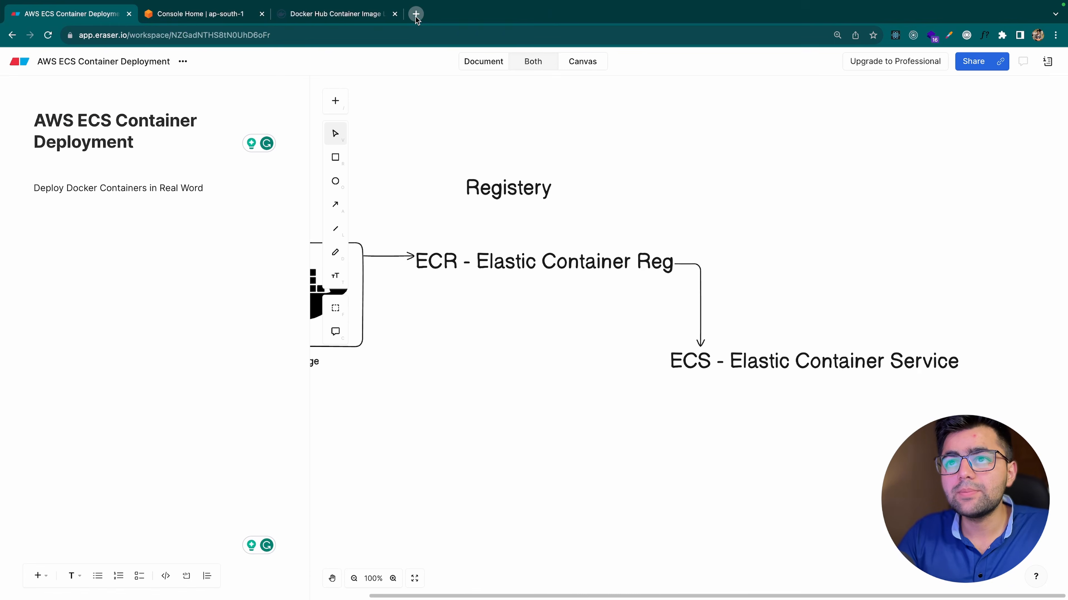
left_click(415, 14)
type("localhost:8000")
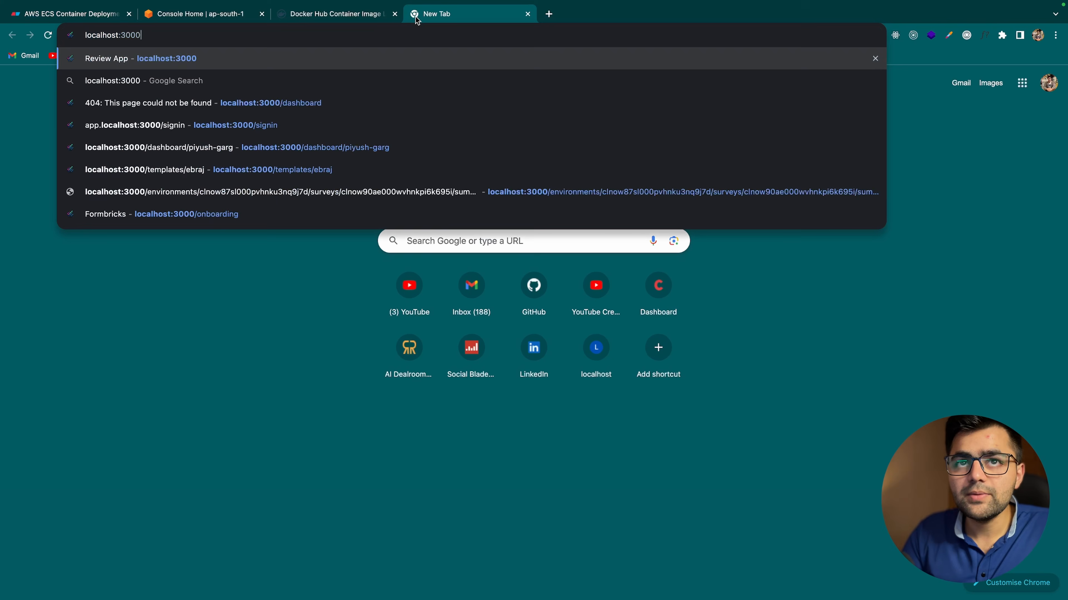
key("Return")
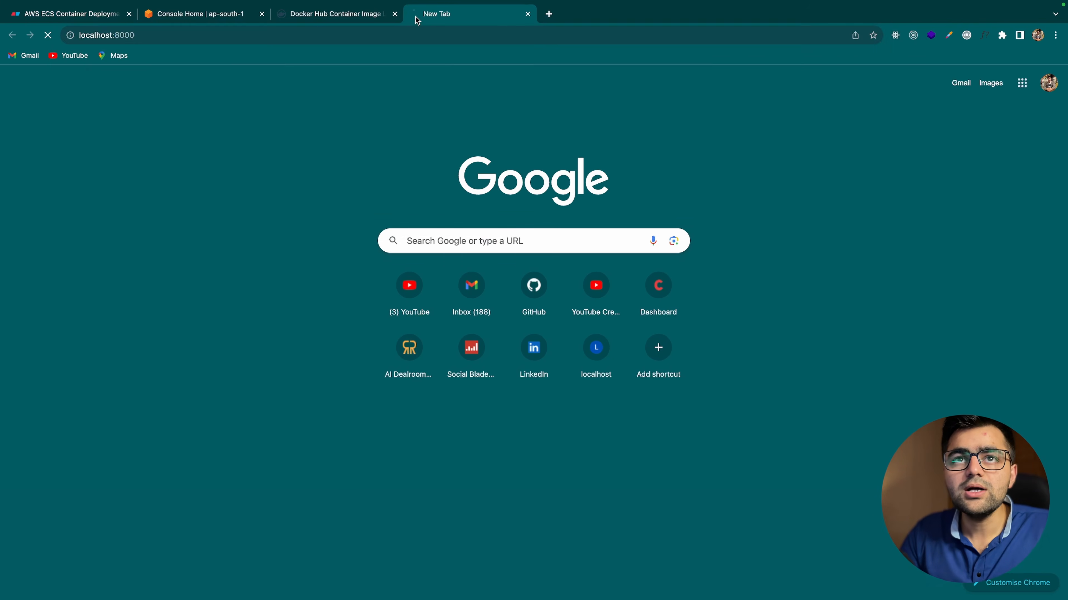
left_click_drag(218, 110, 114, 114)
Step: Request the /health route of the server at localhost:8000
left_click(210, 40)
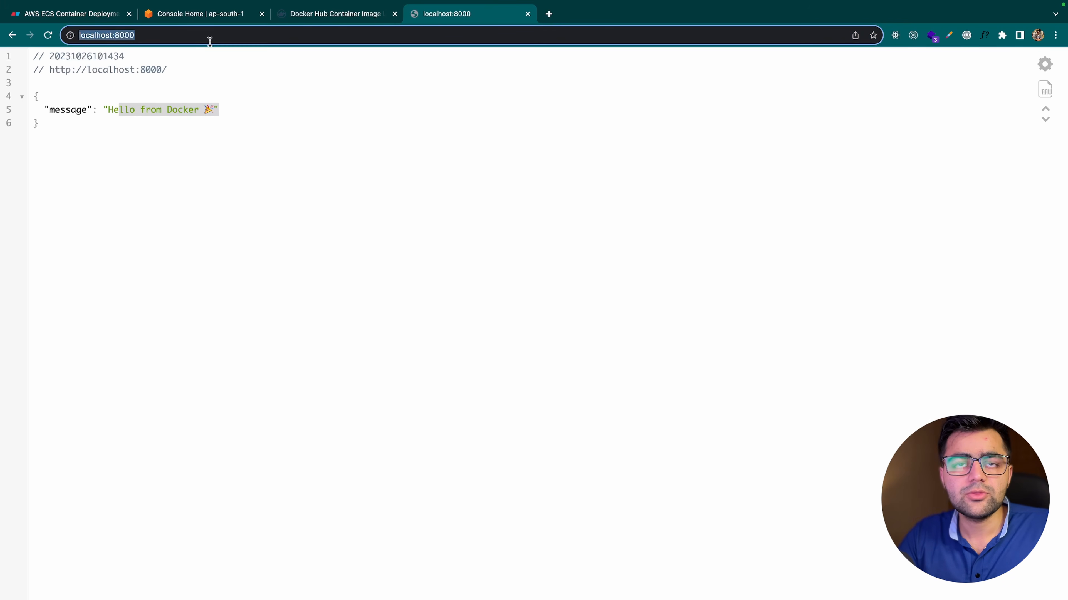
left_click(209, 40)
type("/health")
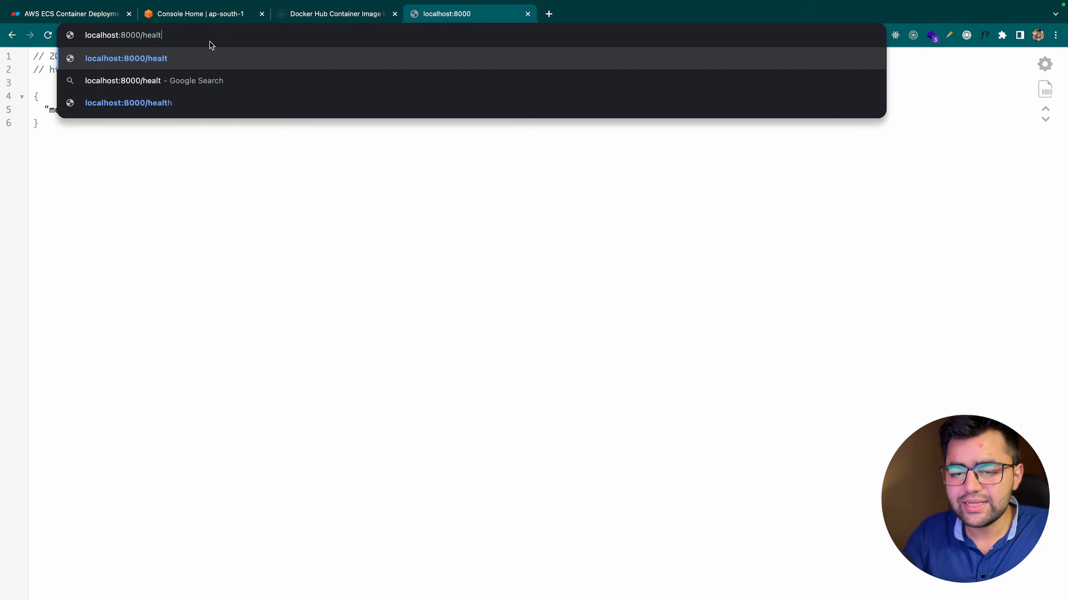
key("Return")
Step: Return to Terminal, stop the running my-img container and clear the terminal output
key("ctrl+Left")
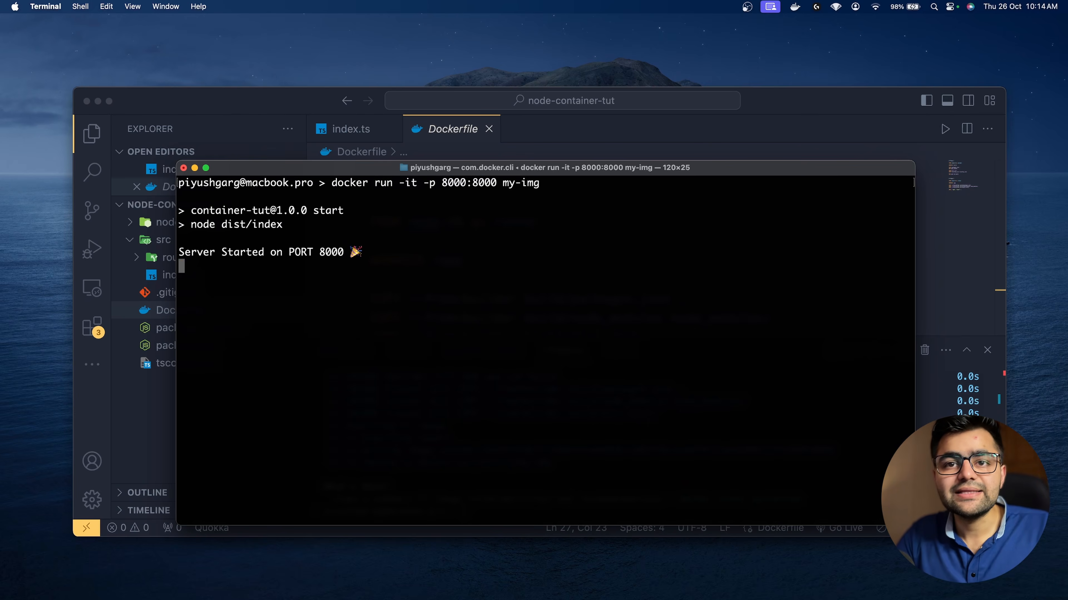
key("ctrl+c")
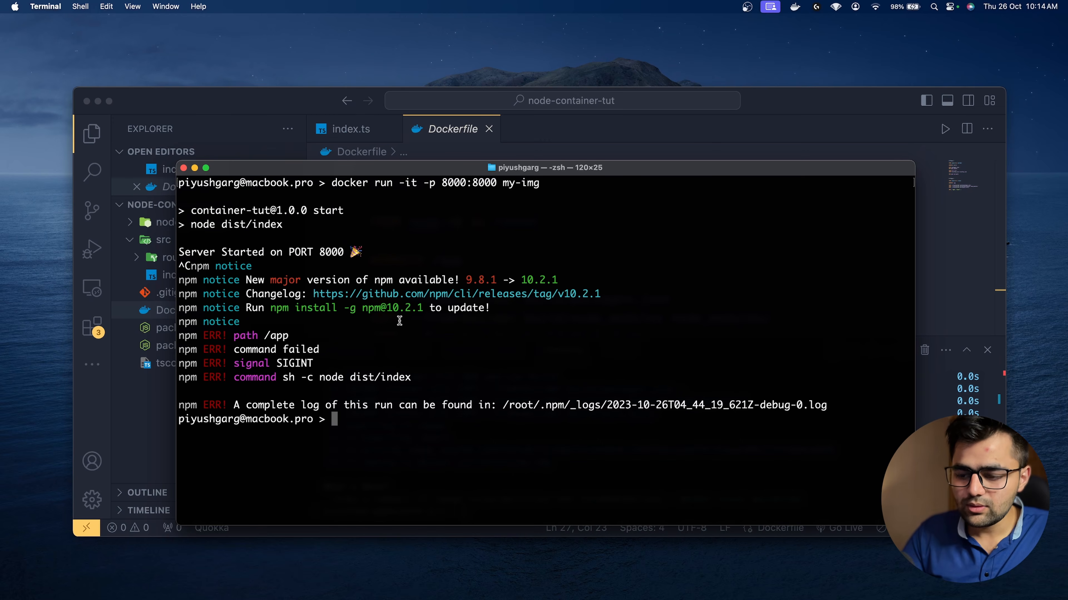
key("super+k")
Step: Switch to Chrome, review the Image to ECR to ECS diagram, and open Elastic Container Registry's repositories in the AWS console
key("ctrl+Right")
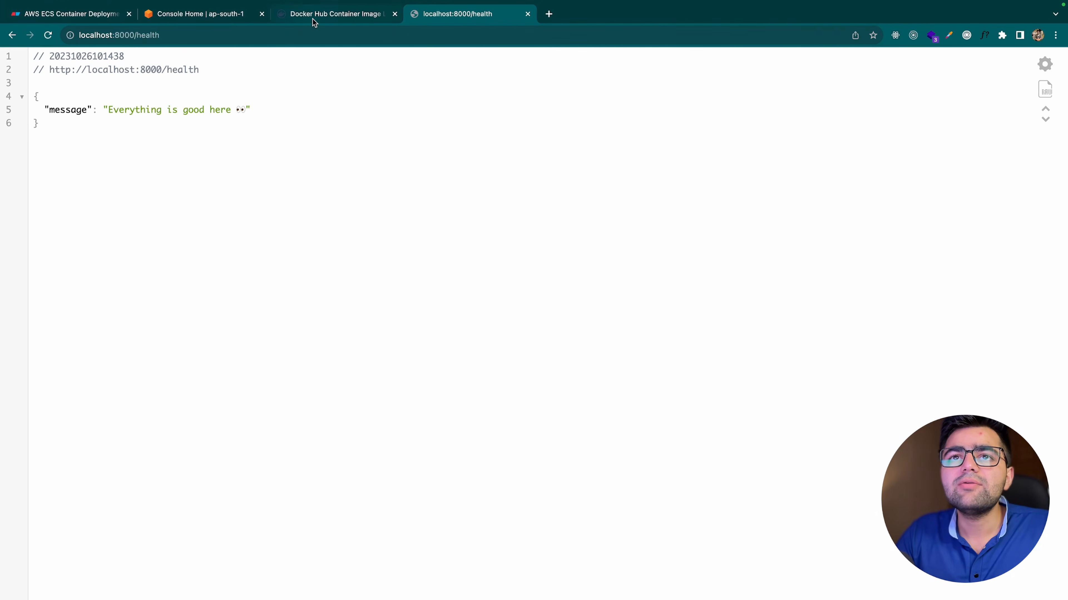
left_click(219, 17)
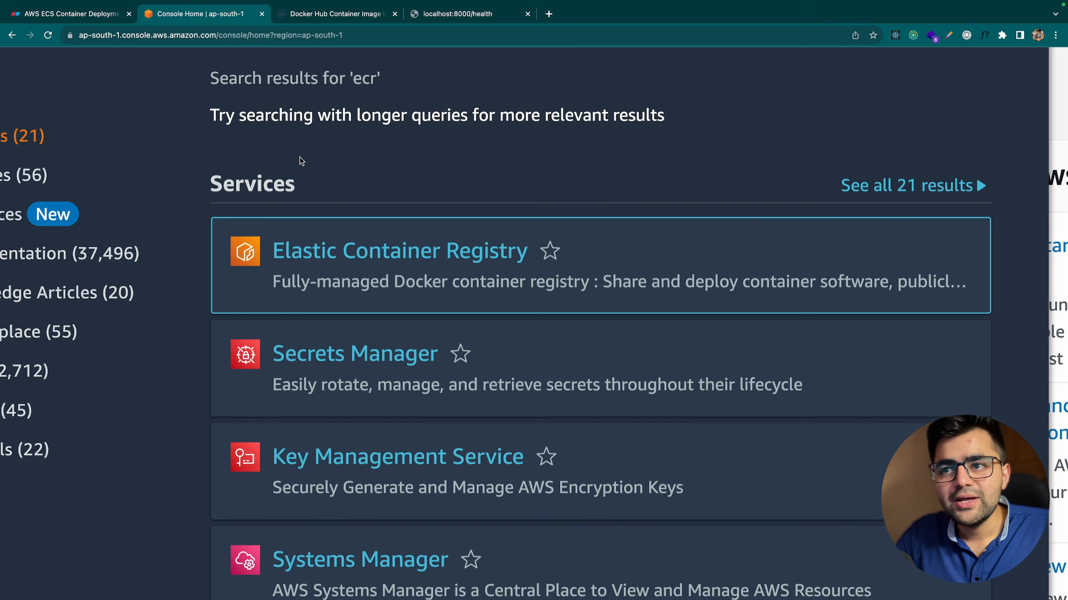
left_click(78, 19)
scroll(353, 227, "left", 5)
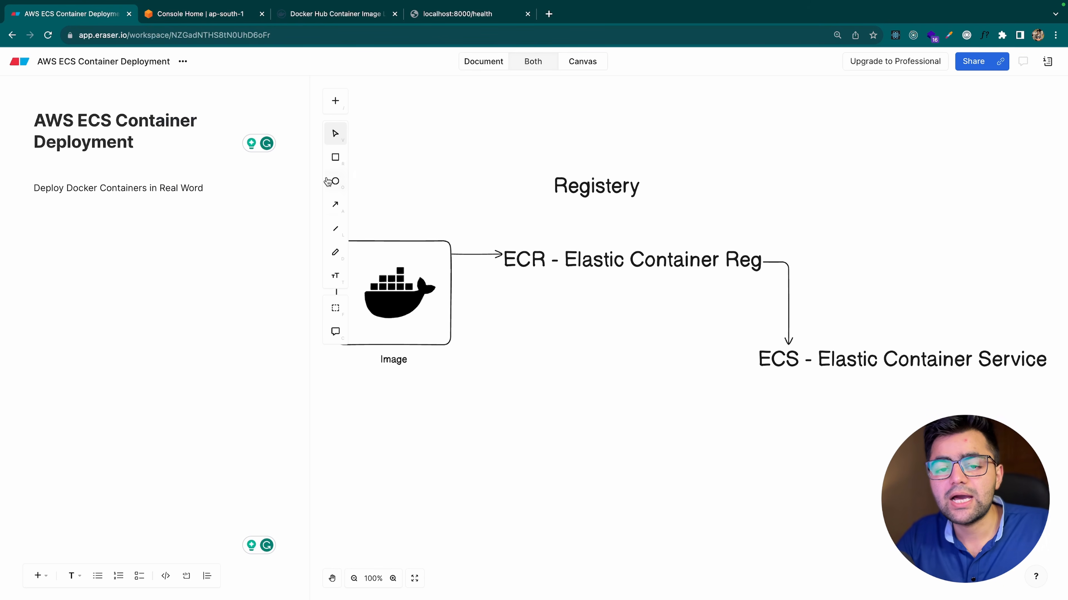
left_click(212, 13)
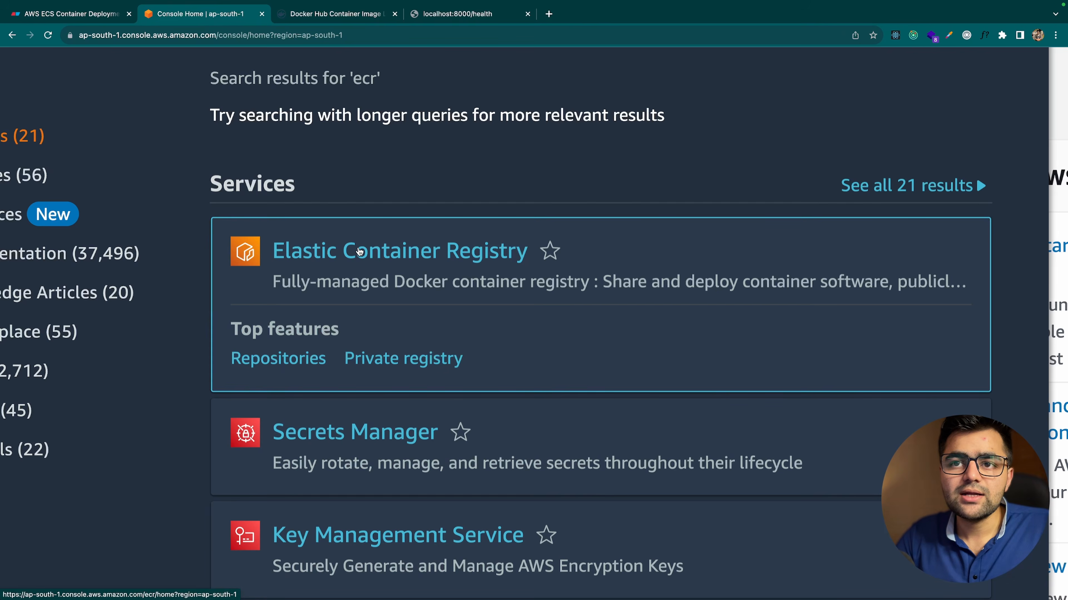
scroll(352, 248, "down", 5)
left_click(303, 170)
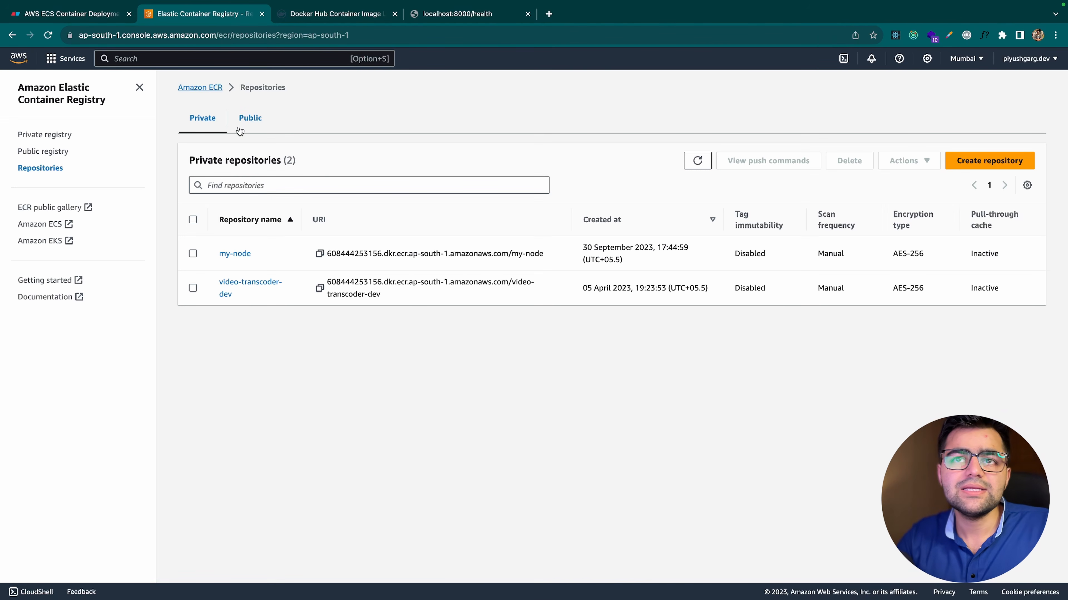
Step: Start a new ECR repository and fill in its name with the developer's handle followed by -server
left_click(992, 165)
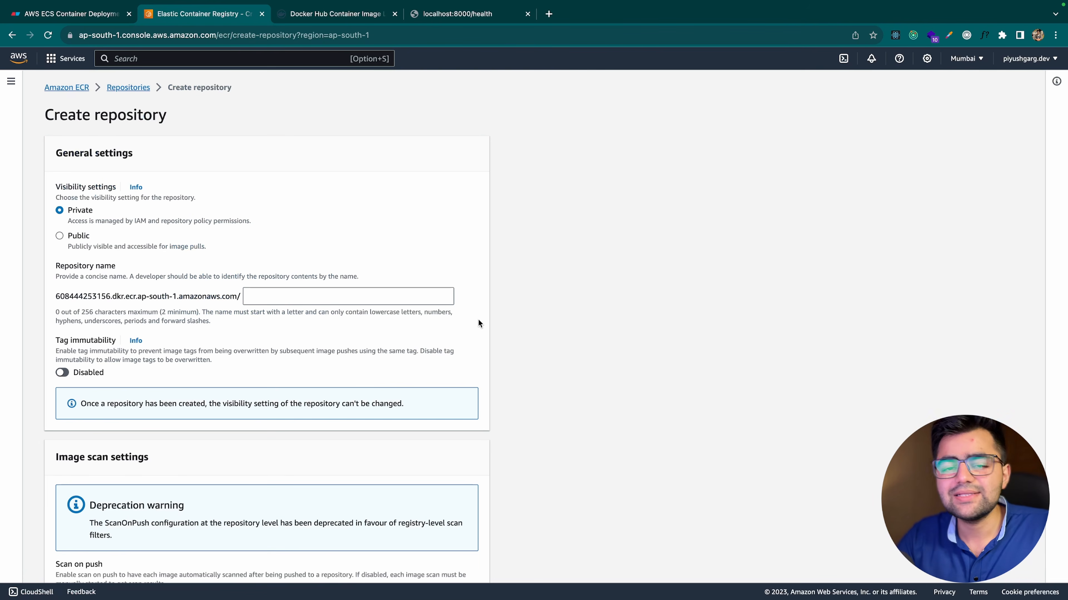
left_click(279, 296)
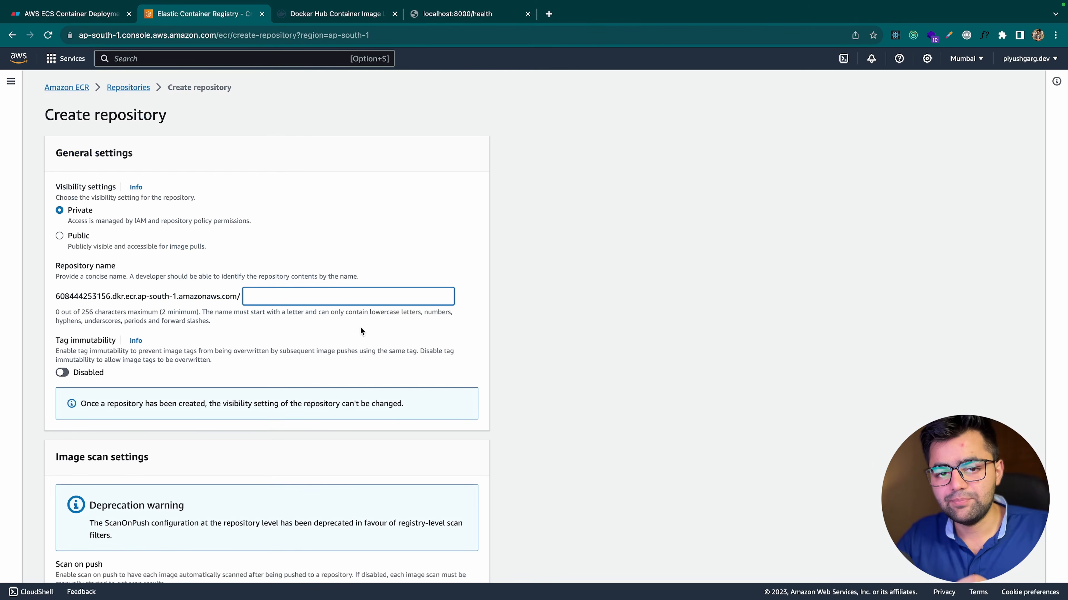
type("piyushgar")
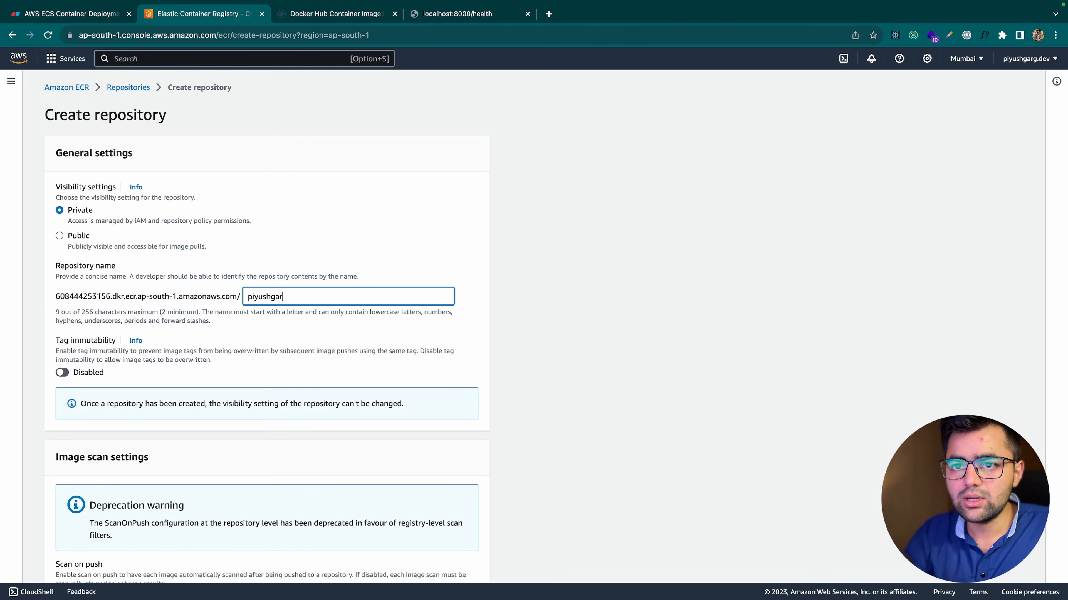
type("gdev-server")
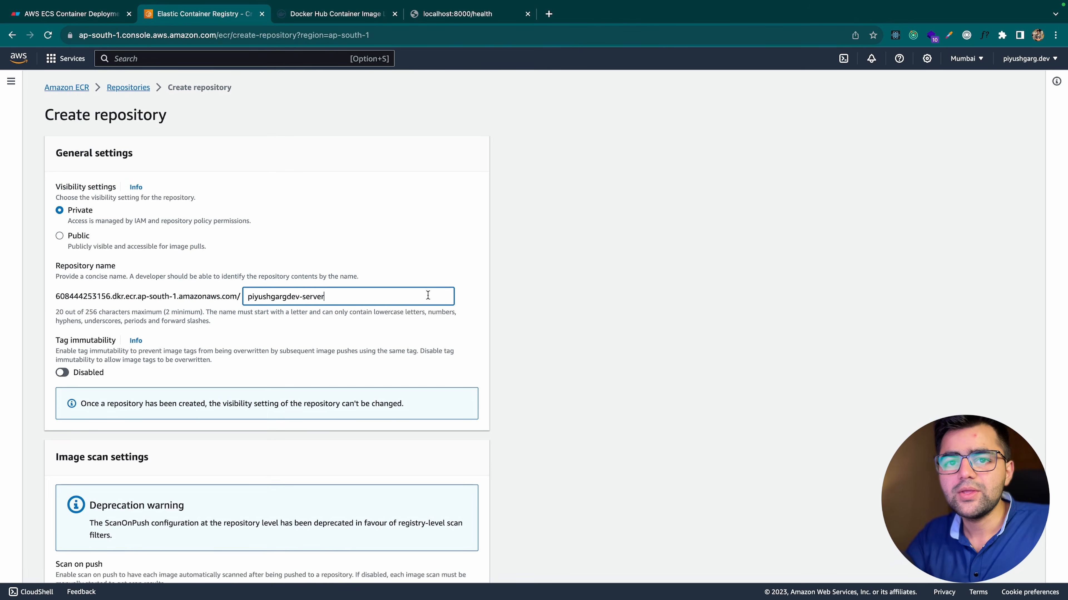
left_click(424, 247)
left_click_drag(343, 295, 242, 301)
left_click(260, 323)
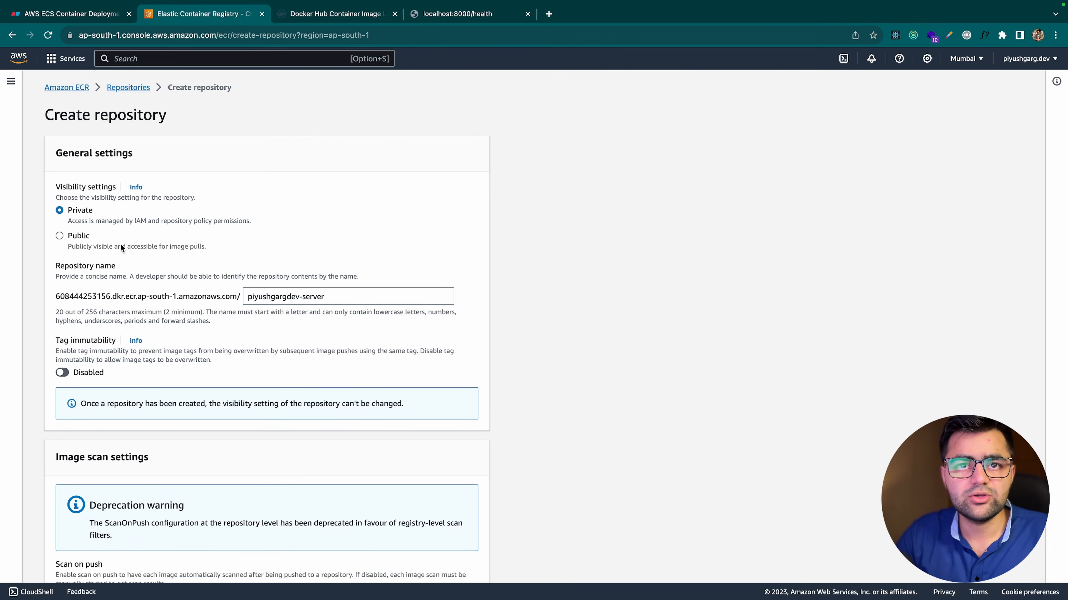
Step: Review the visibility, image scan and encryption settings, keep them at Private and Disabled, and create the repository
scroll(89, 252, "down", 2)
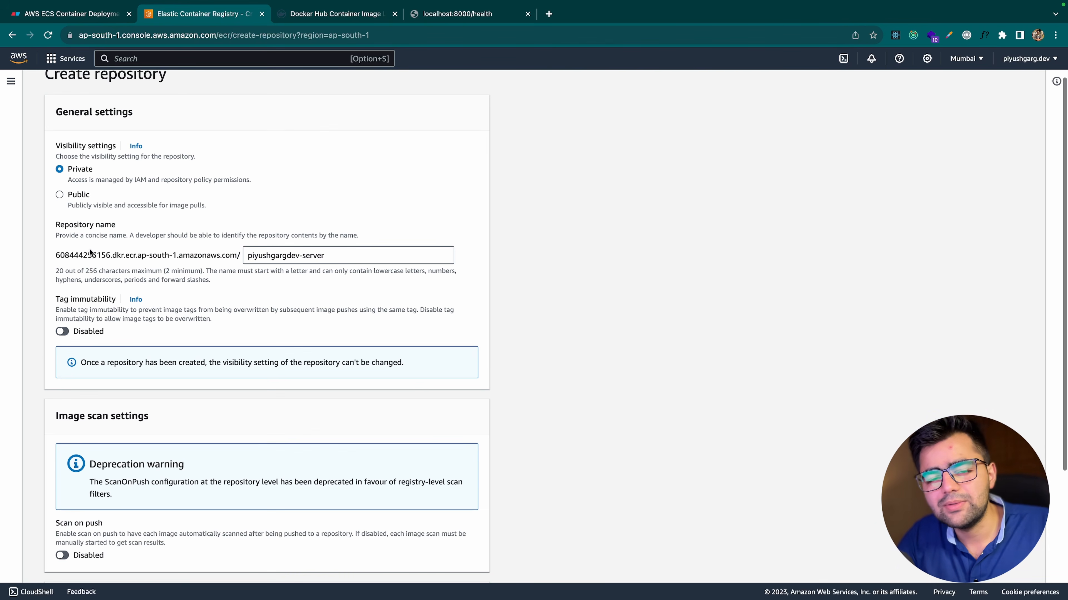
scroll(89, 251, "up", 2)
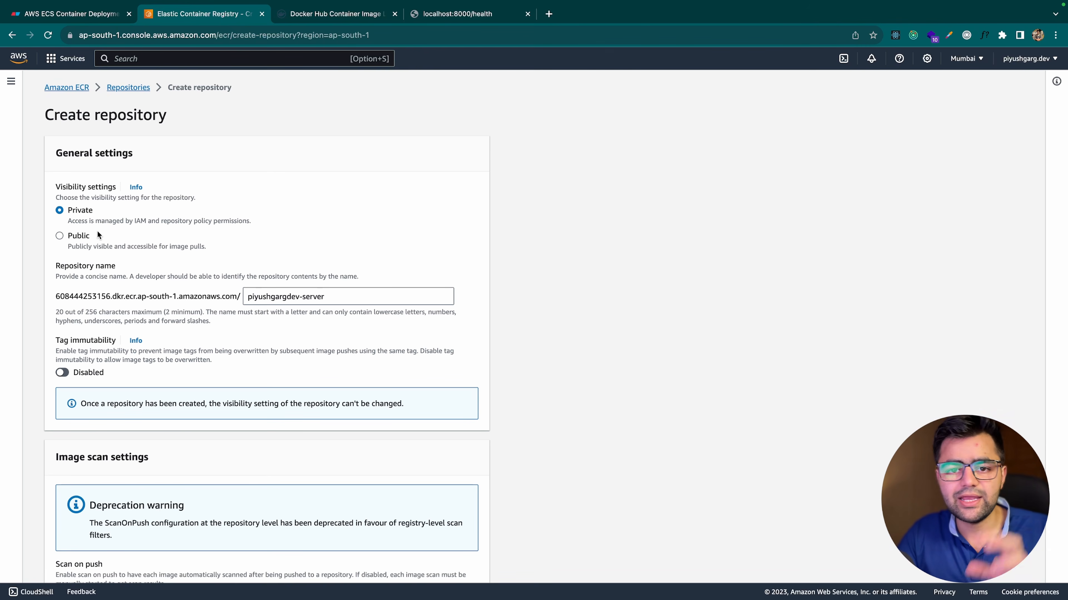
scroll(173, 307, "down", 5)
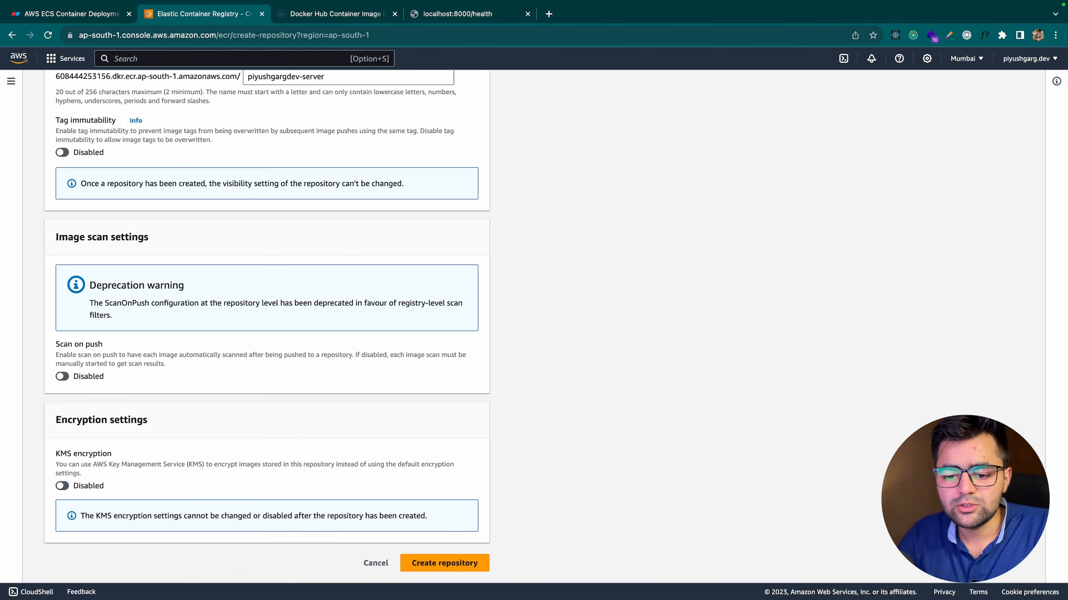
left_click(472, 563)
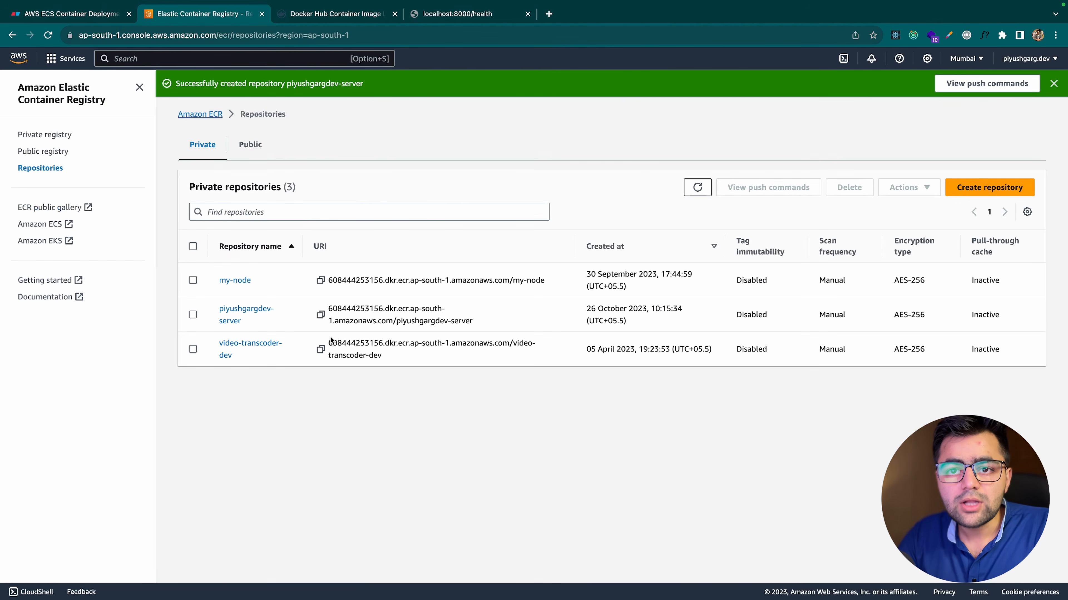
Step: Open the newly created repository and display its macOS / Linux push commands
left_click(245, 316)
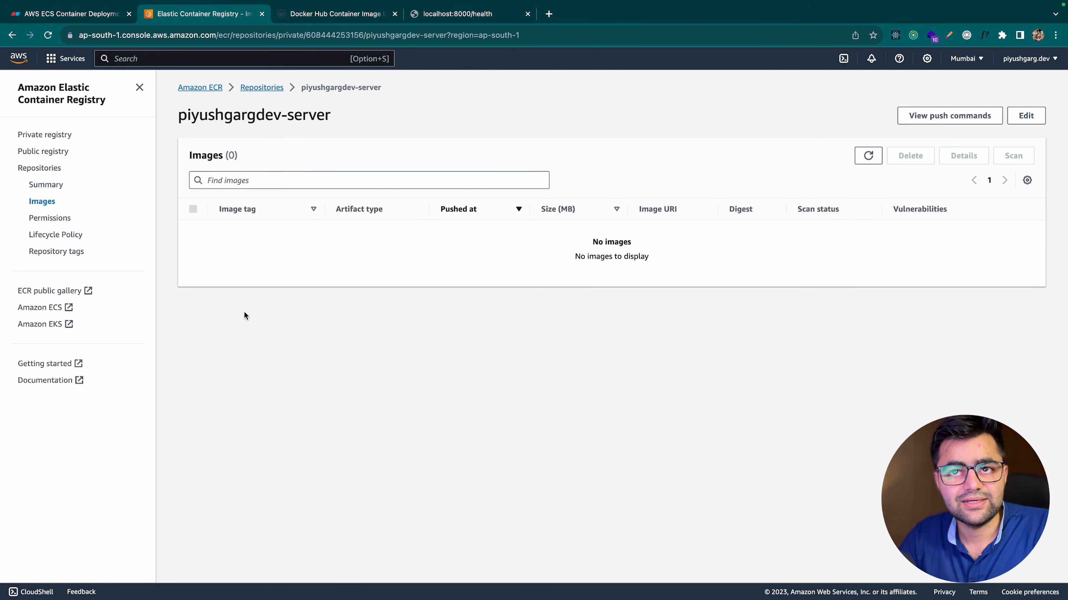
left_click(932, 120)
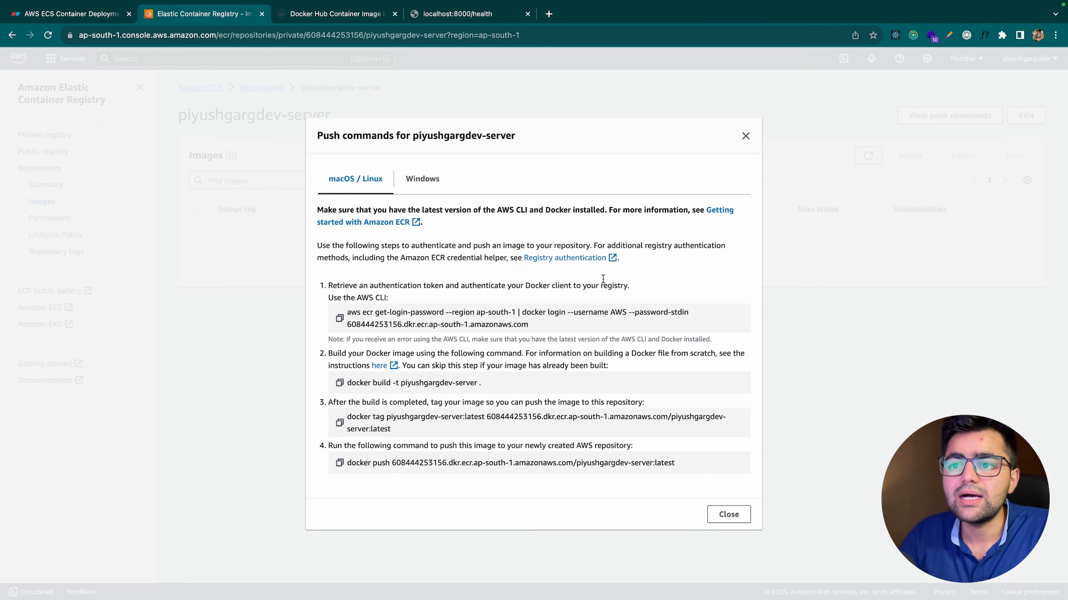
left_click(731, 515)
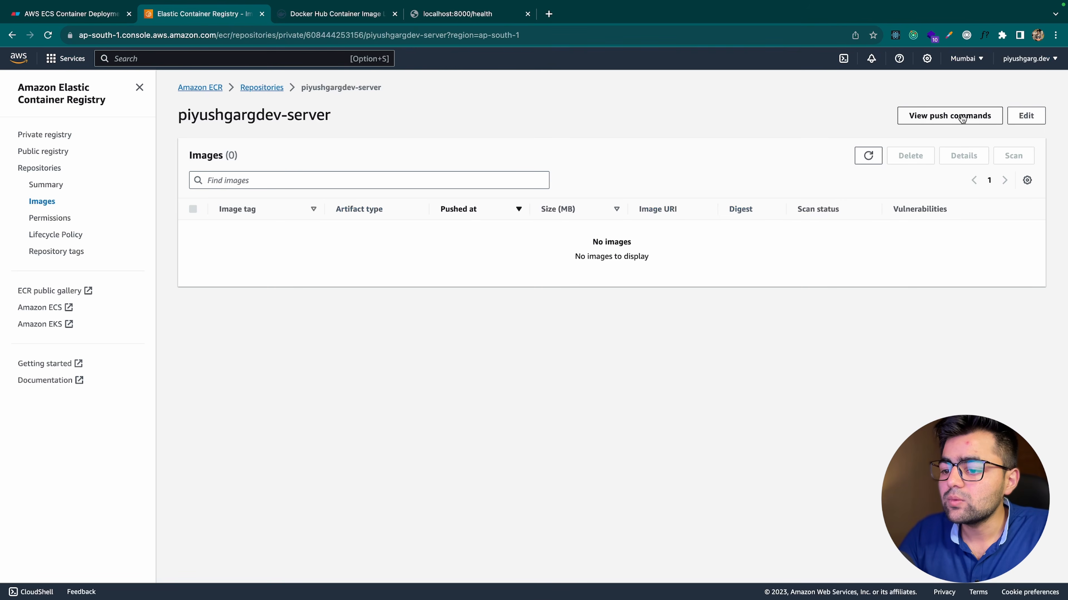
left_click(936, 117)
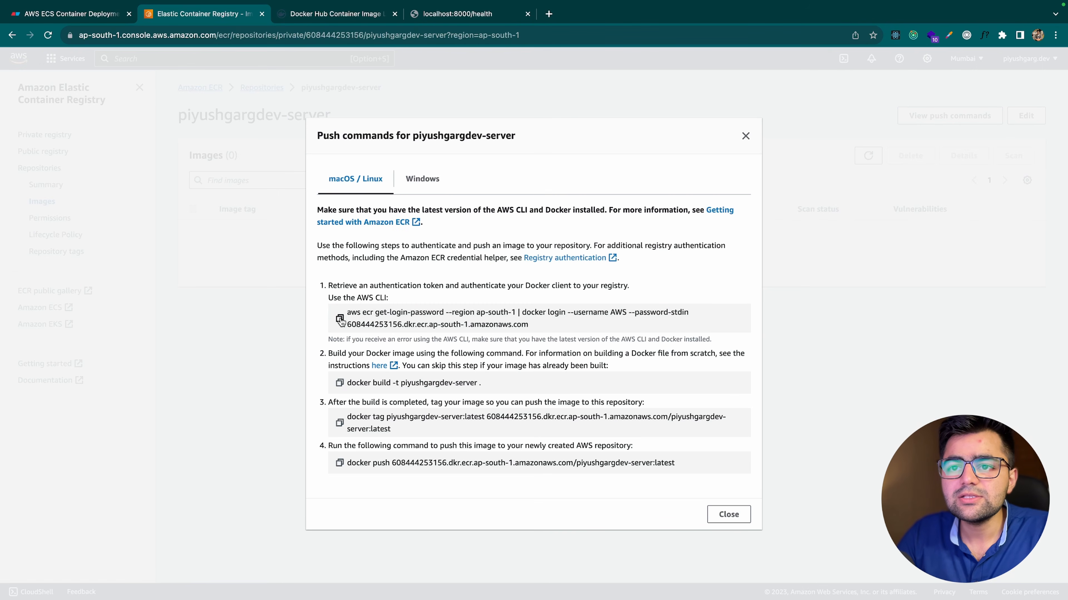
Step: Copy the AWS CLI login command for the ECR registry in region ap-south-1 and run it in the VS Code terminal
left_click(340, 319)
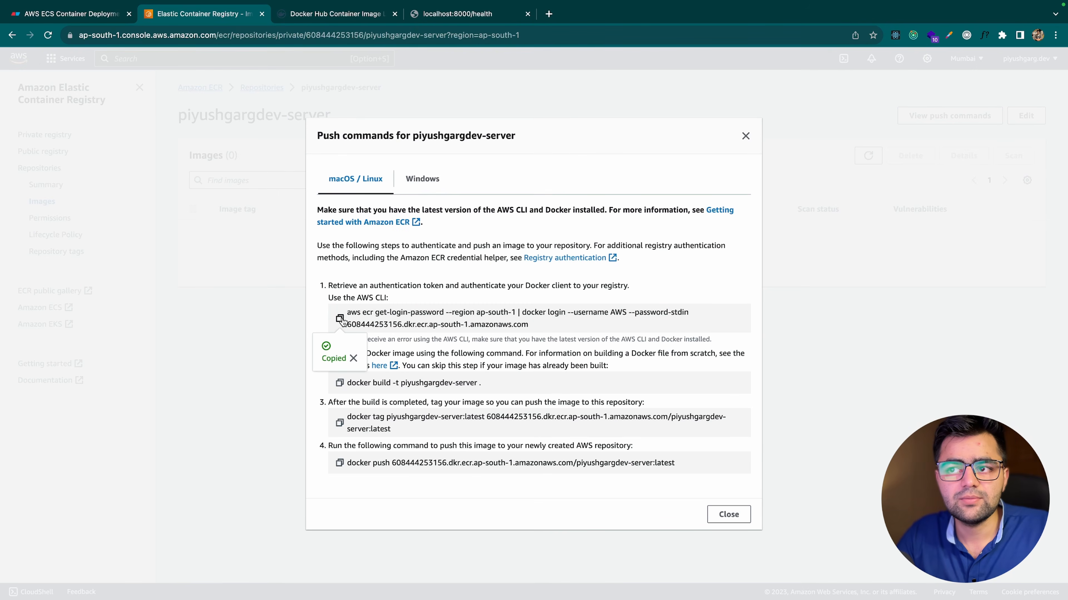
key("ctrl+Left")
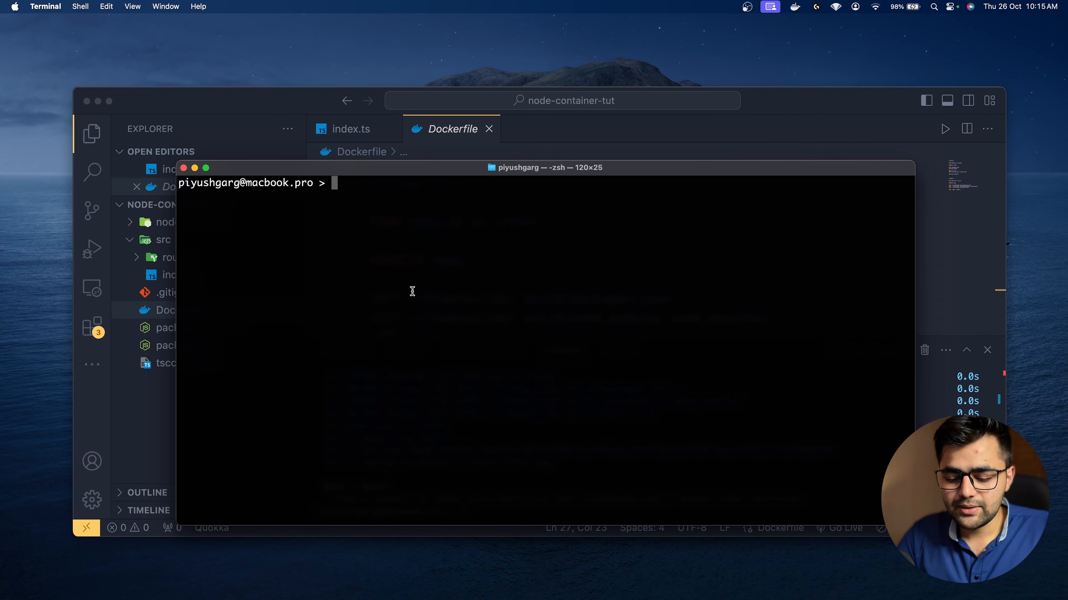
type("cd")
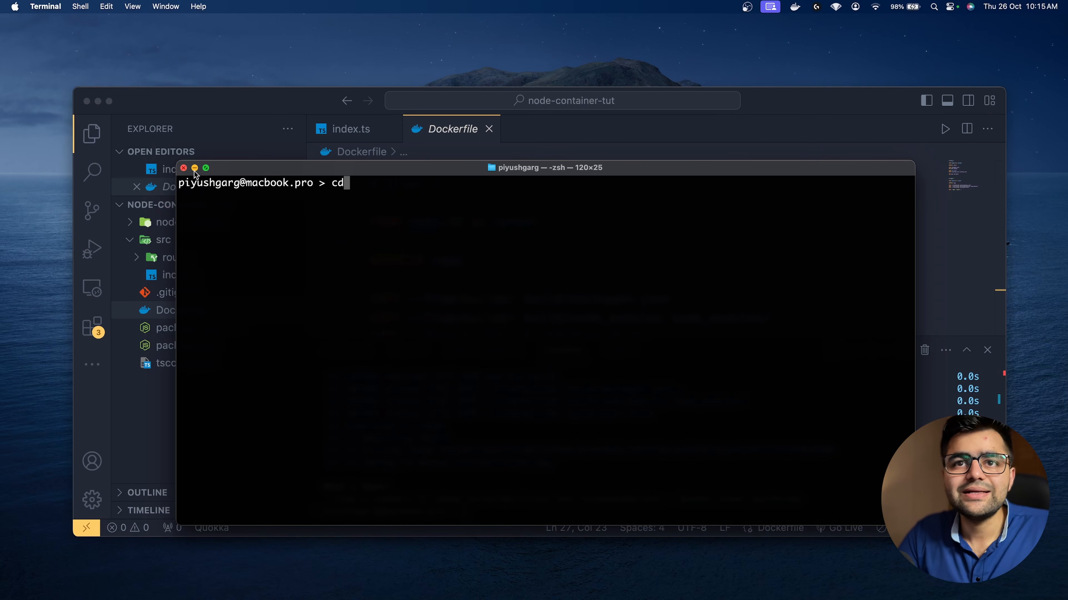
left_click(184, 168)
left_click(523, 455)
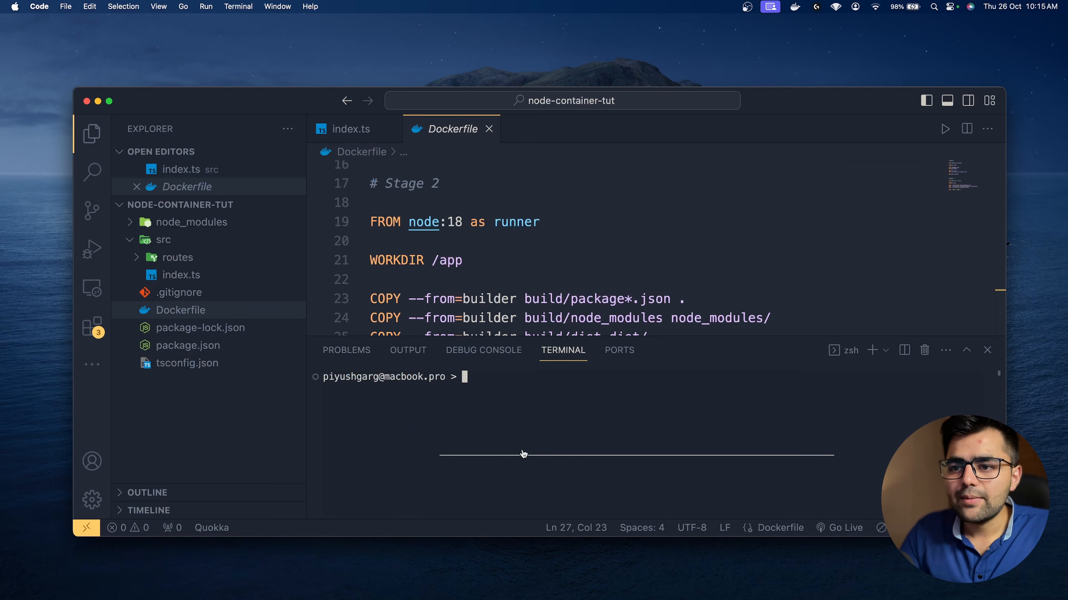
key("super+v")
key("Return")
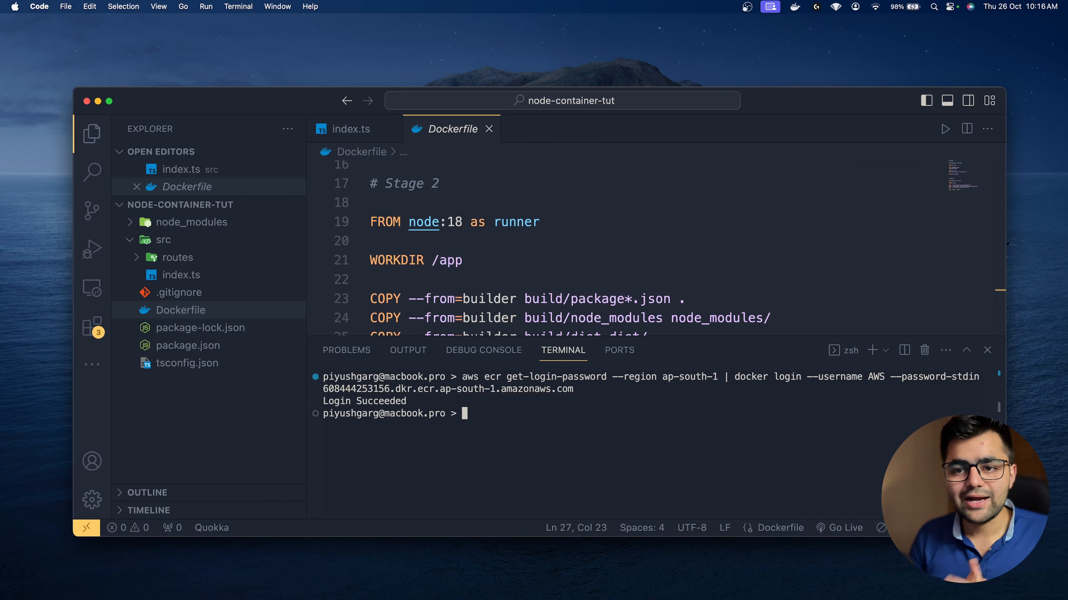
Step: Copy the docker build command from the ECR push commands in Chrome and run it in the VS Code terminal
key("ctrl+Right")
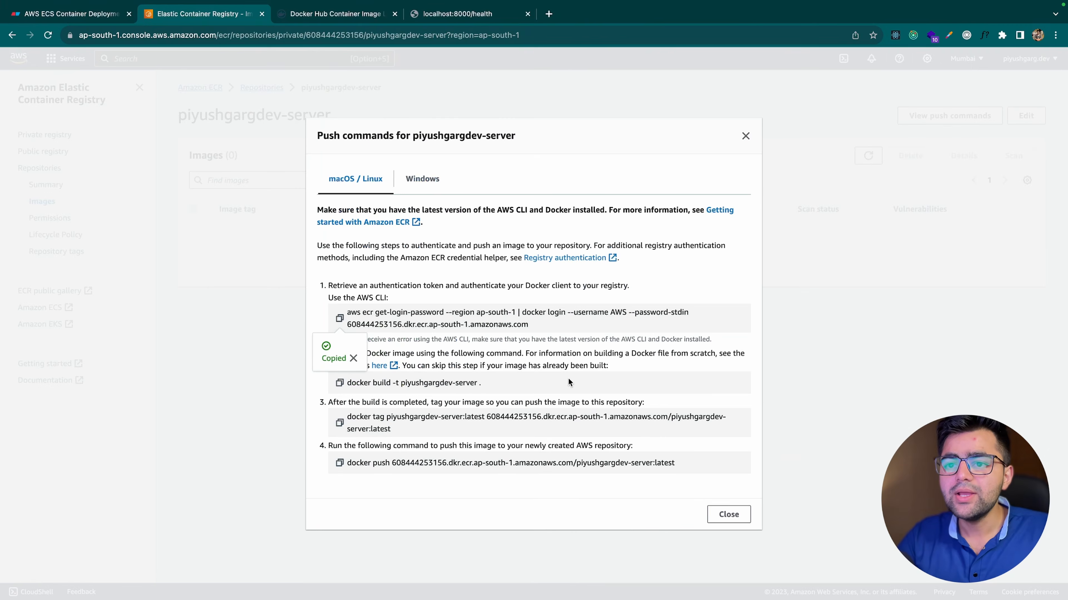
left_click(422, 395)
left_click(340, 382)
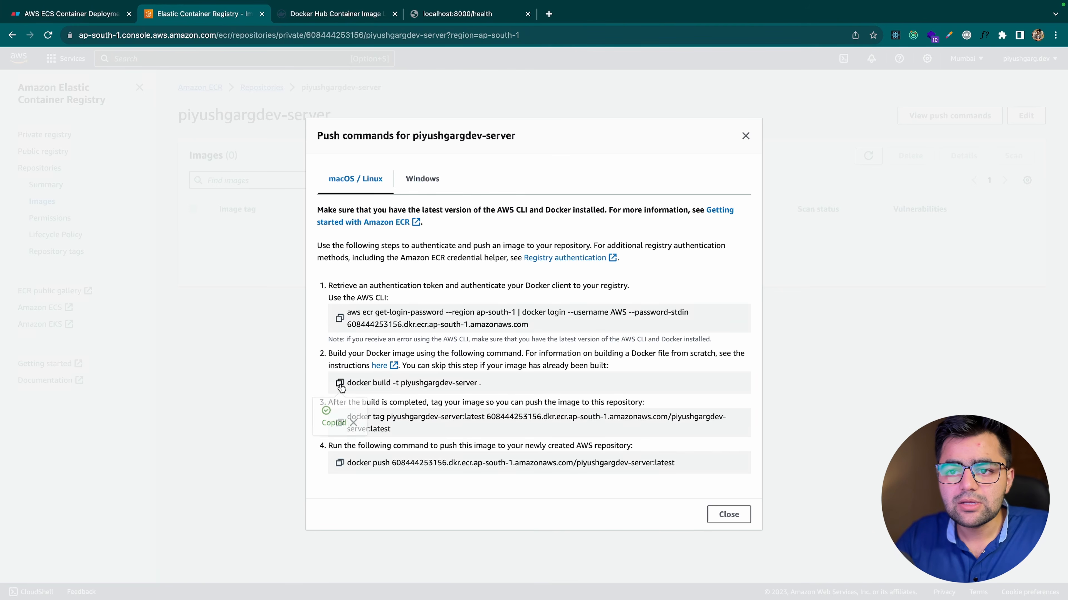
scroll(357, 379, "up", 3)
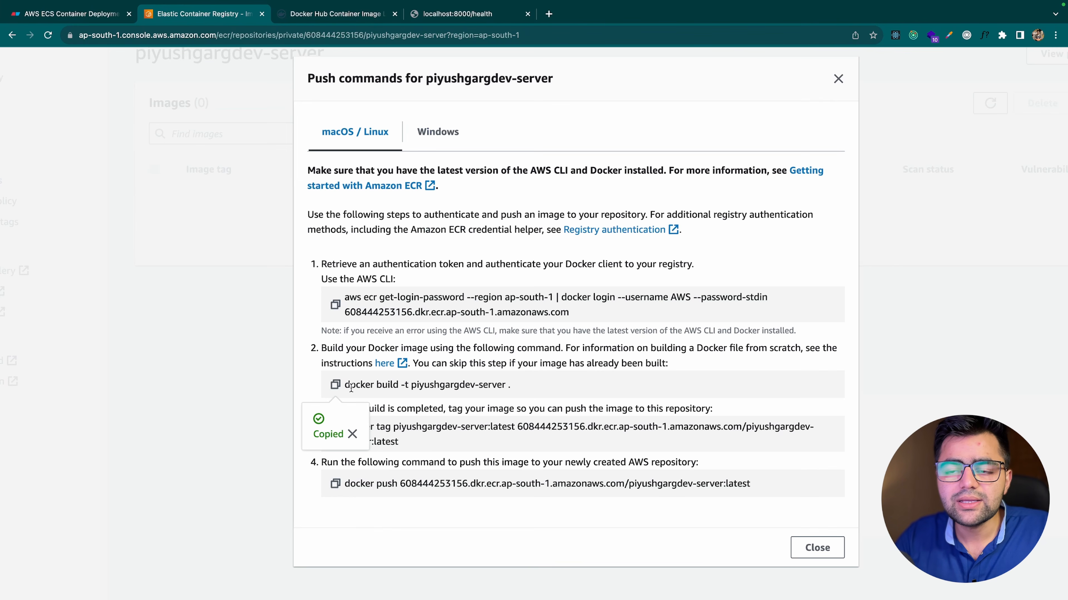
left_click_drag(411, 382, 500, 387)
left_click(338, 384)
key("ctrl+Left")
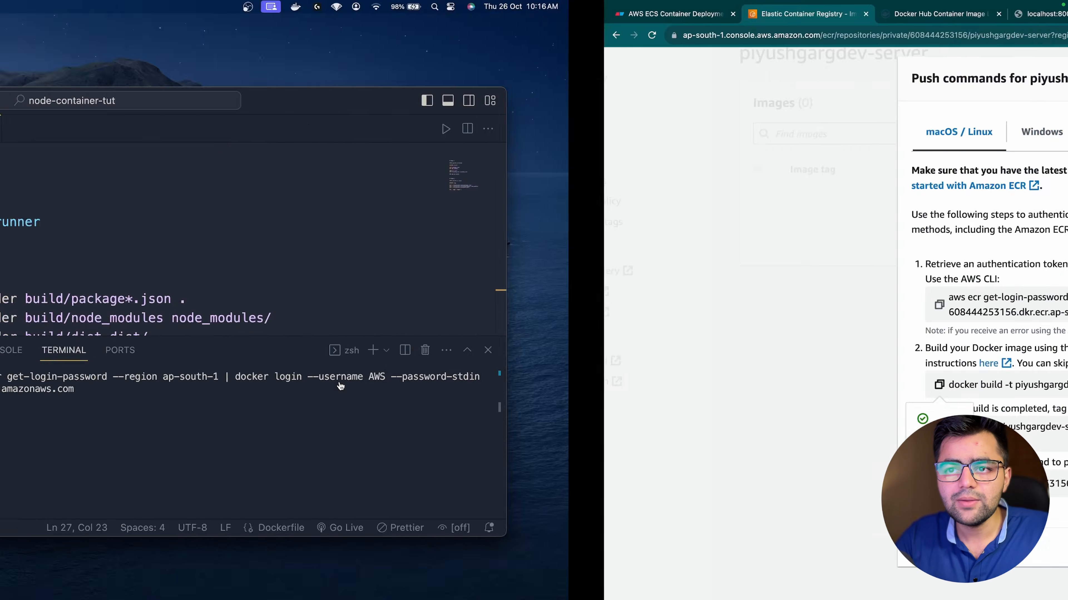
key("super+v")
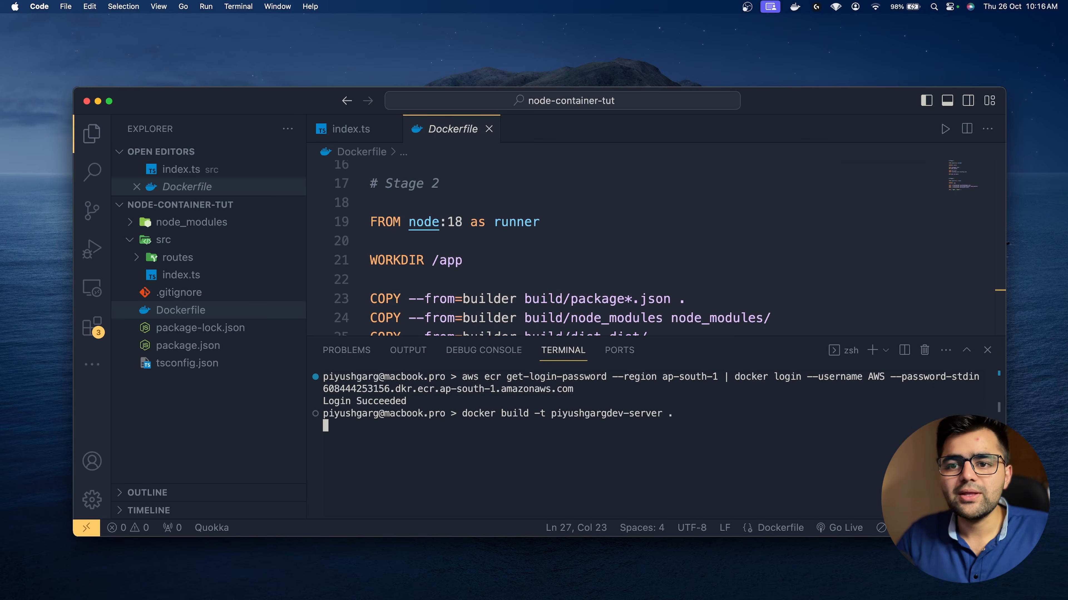
key("Return")
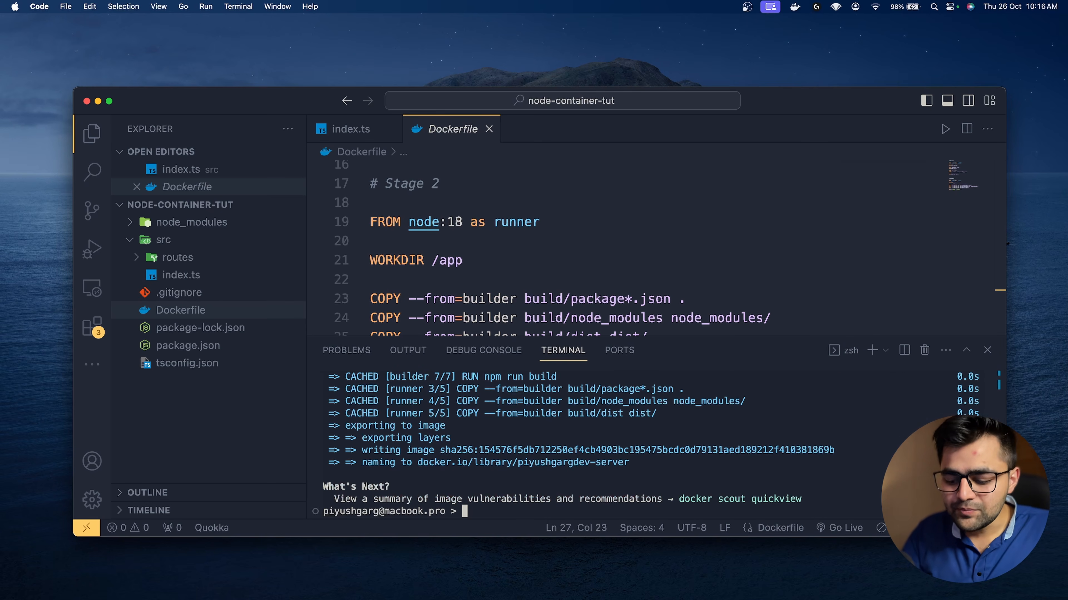
Step: List the local images with docker images and check the newly built server image and its tag
type("docker images")
key("Return")
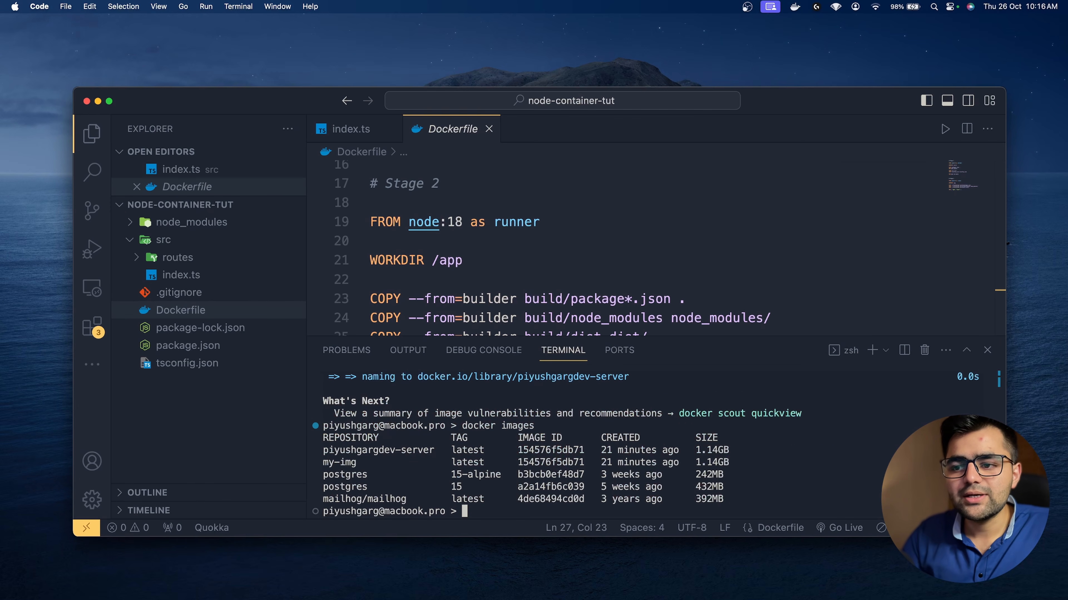
left_click_drag(324, 450, 479, 449)
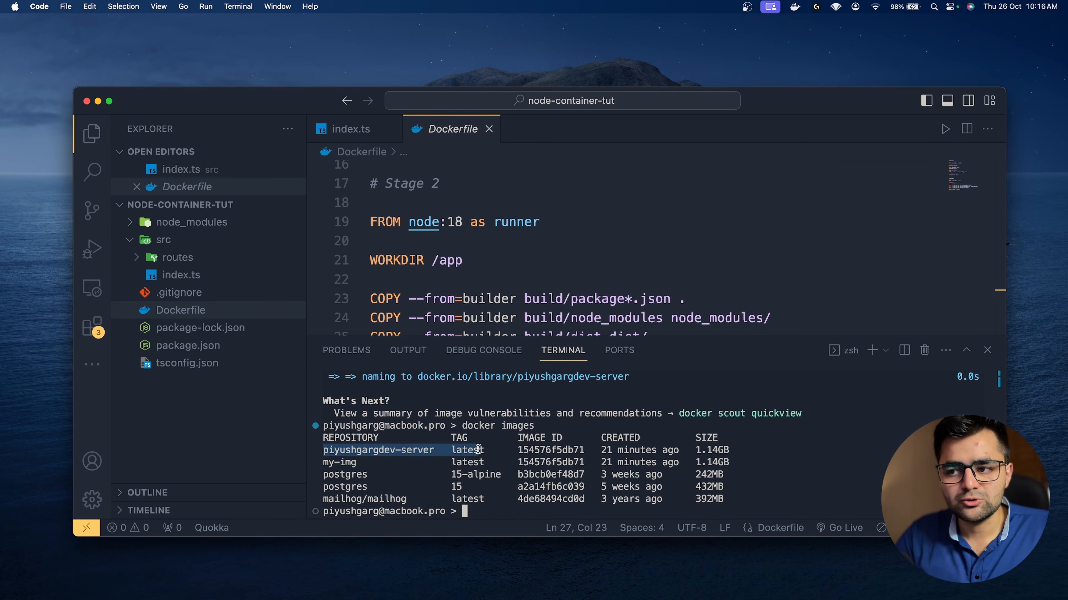
left_click(479, 449)
key("ctrl+Right")
key("ctrl+Left")
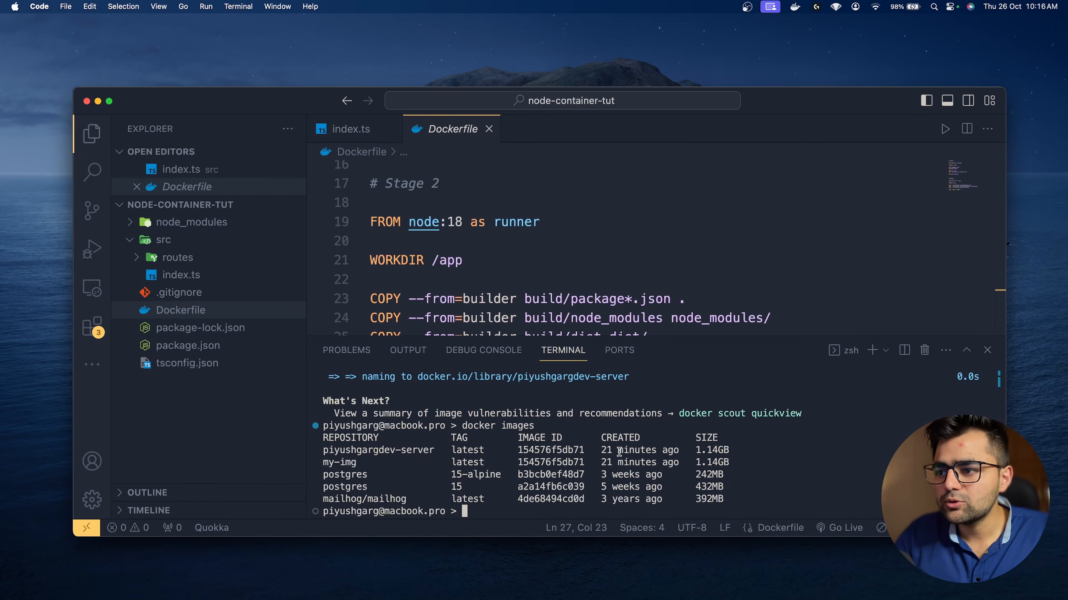
Step: Copy the docker tag command from the ECR push commands and run it in the cleared VS Code terminal to tag the latest image
key("ctrl+Right")
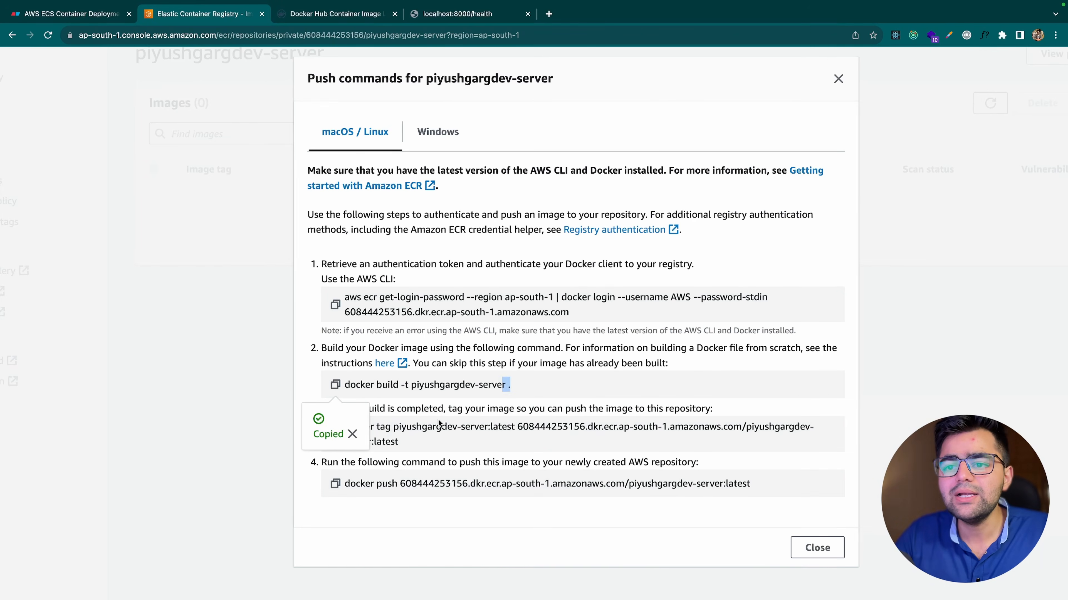
left_click(335, 437)
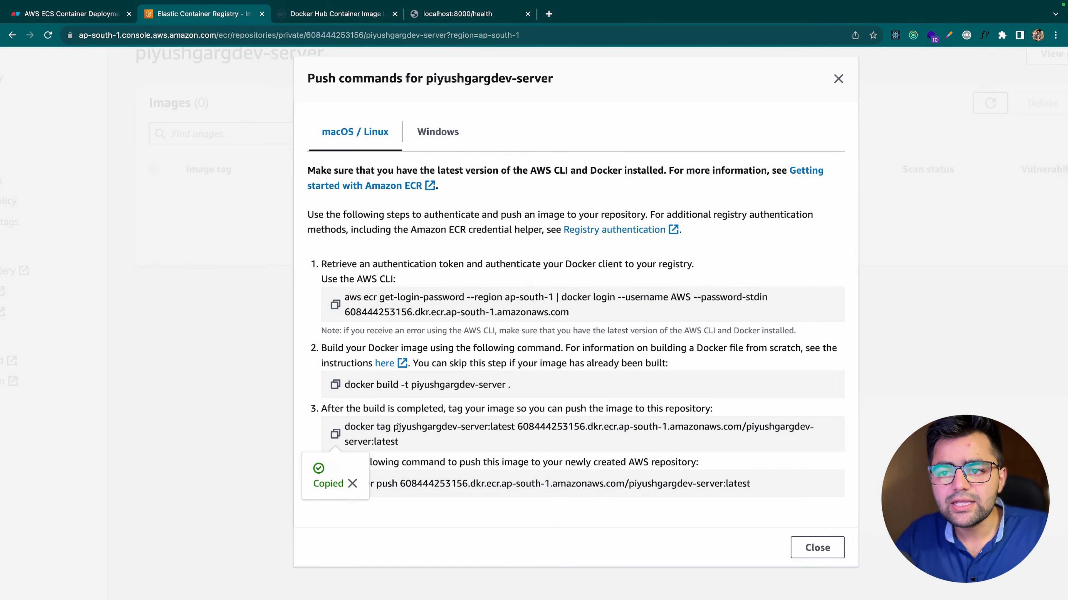
key("ctrl+Left")
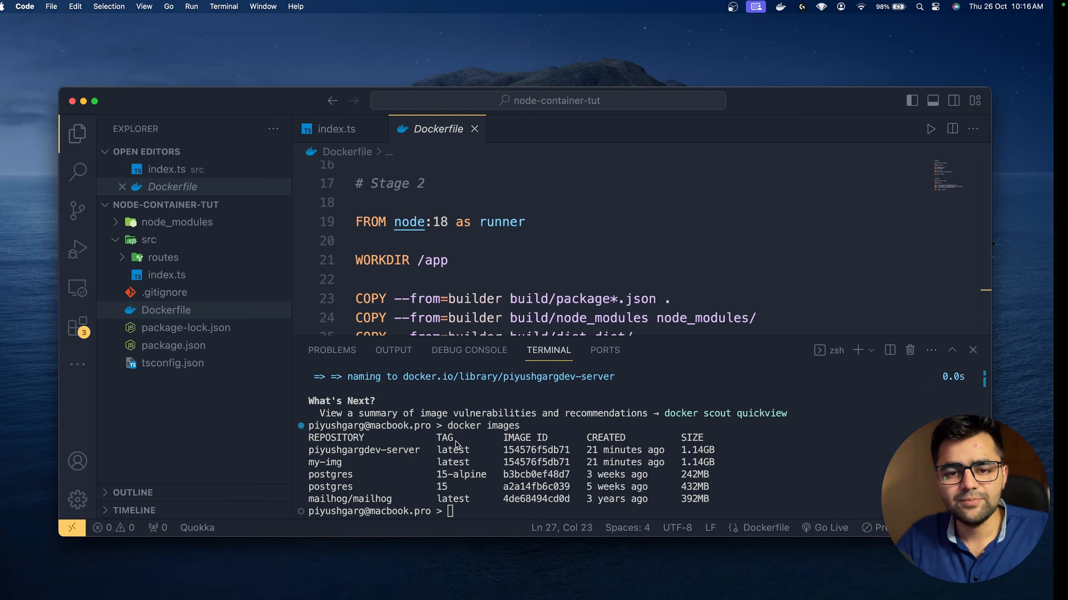
key("super+k")
key("super+v")
key("Return")
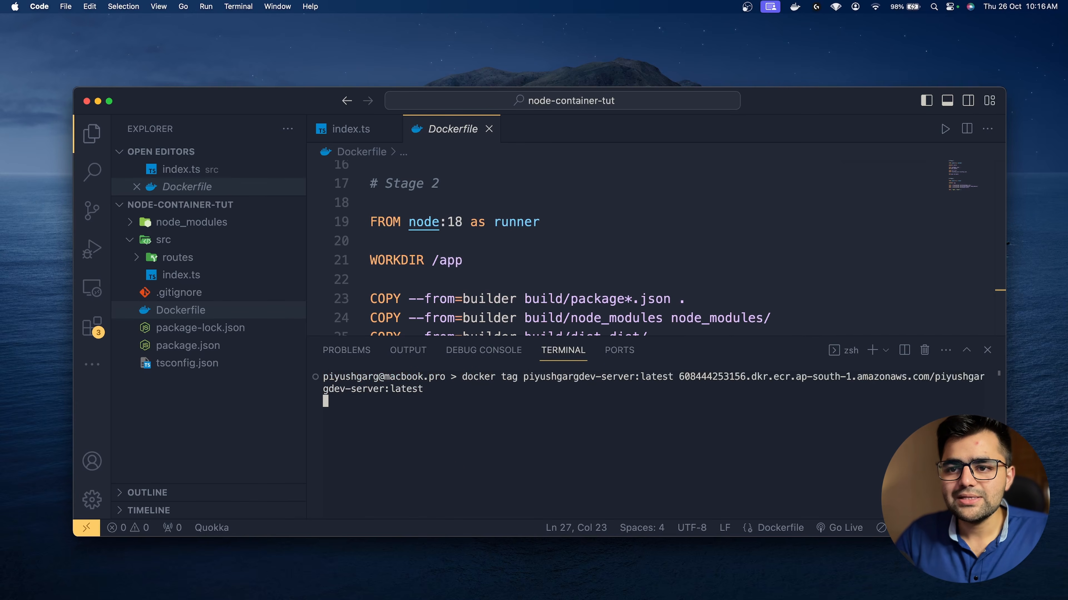
Step: Copy the docker push command for the latest tag from Chrome and run it in the VS Code terminal
key("ctrl+Right")
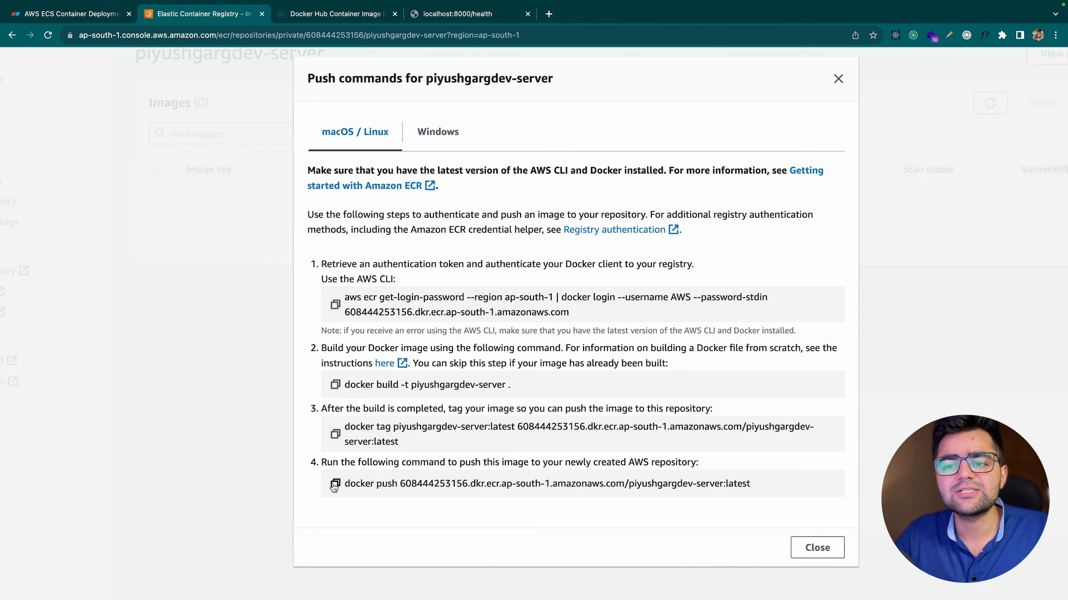
left_click(335, 484)
key("ctrl+Left")
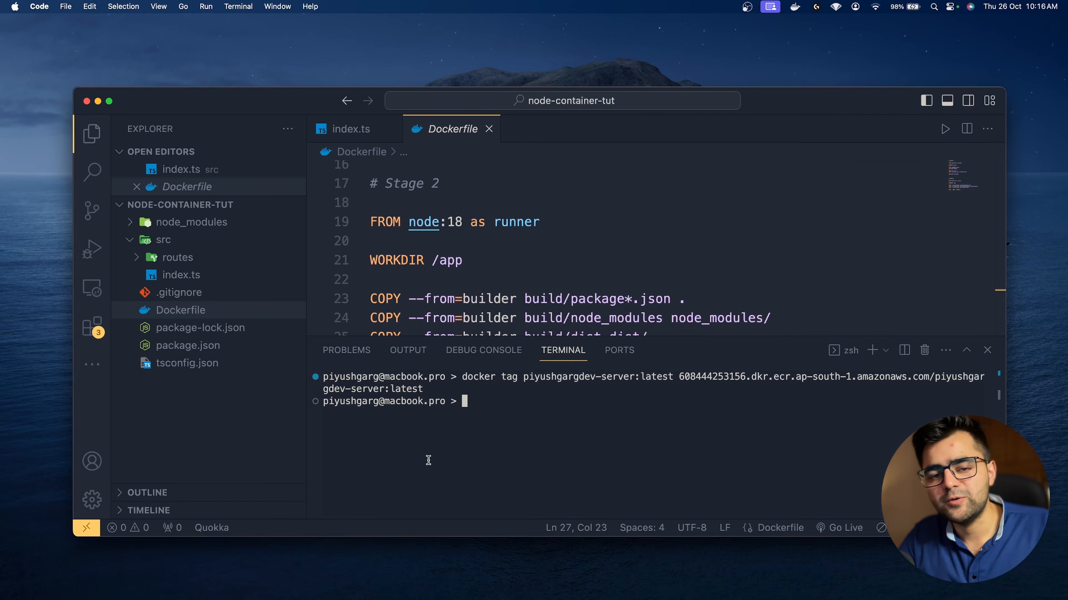
key("super+v")
key("Return")
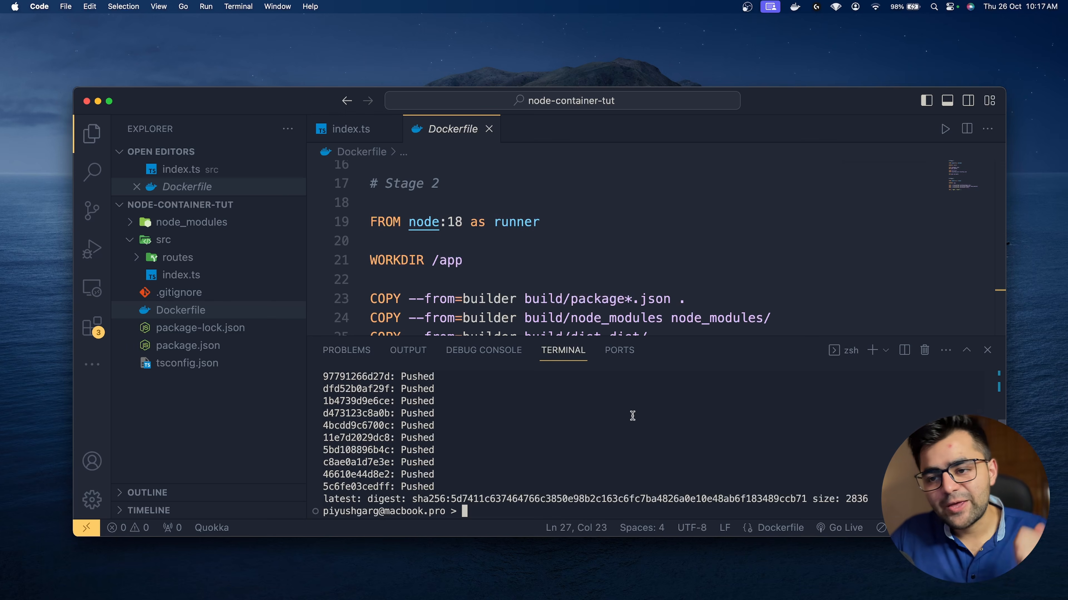
Step: Switch to Chrome, close the push commands dialog and refresh the repository's image list to check the pushed image
key("super+Tab")
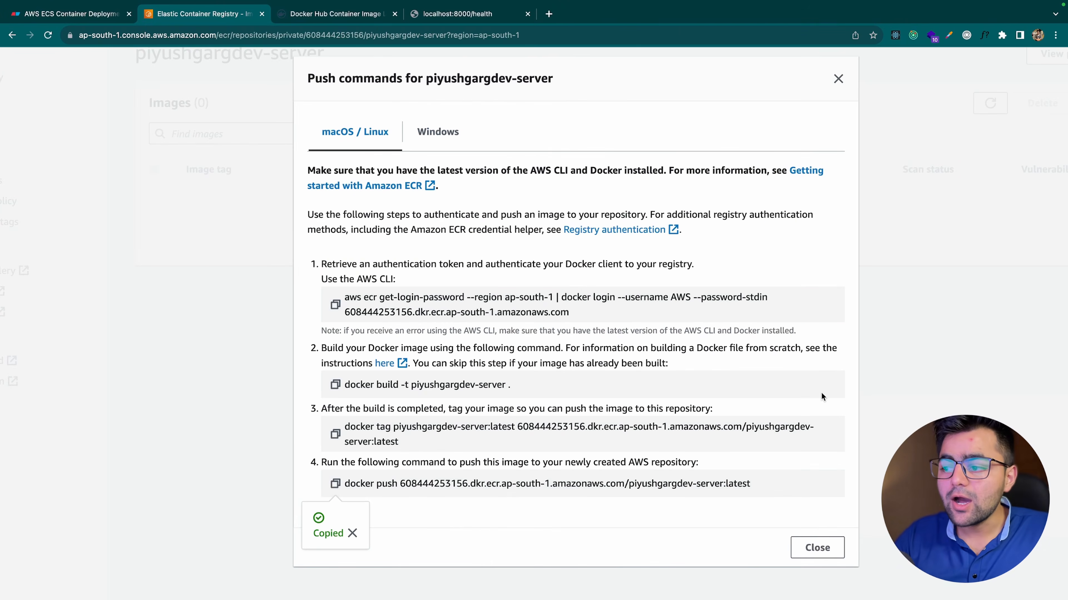
left_click(818, 548)
left_click(987, 106)
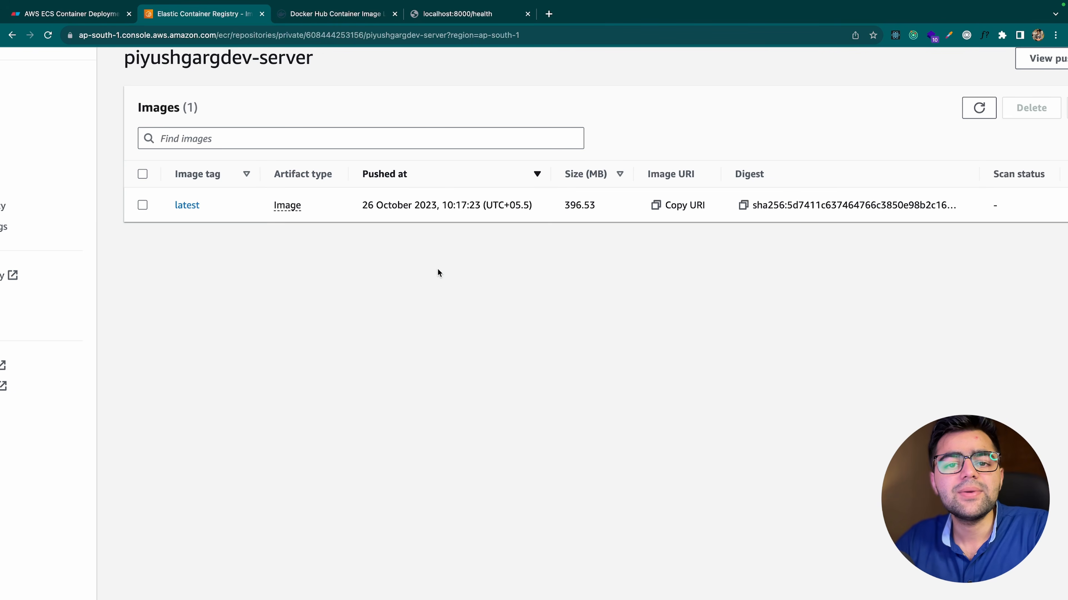
scroll(438, 271, "down", 3)
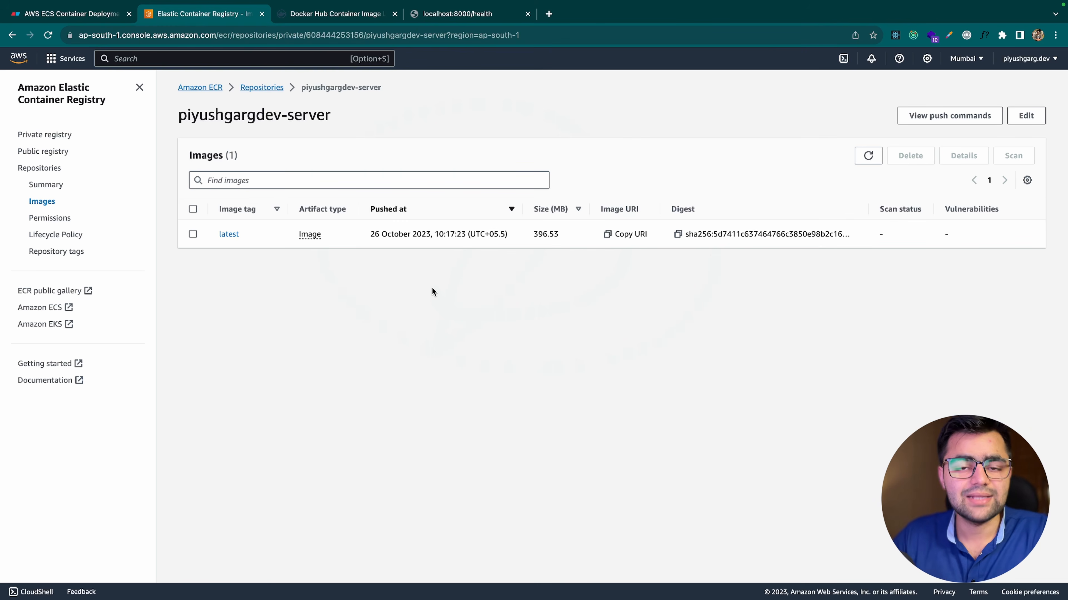
Step: Copy the latest image's URI and paste it into the Eraser diagram, directly above the ECR - Elastic Container Reg label
left_click(608, 234)
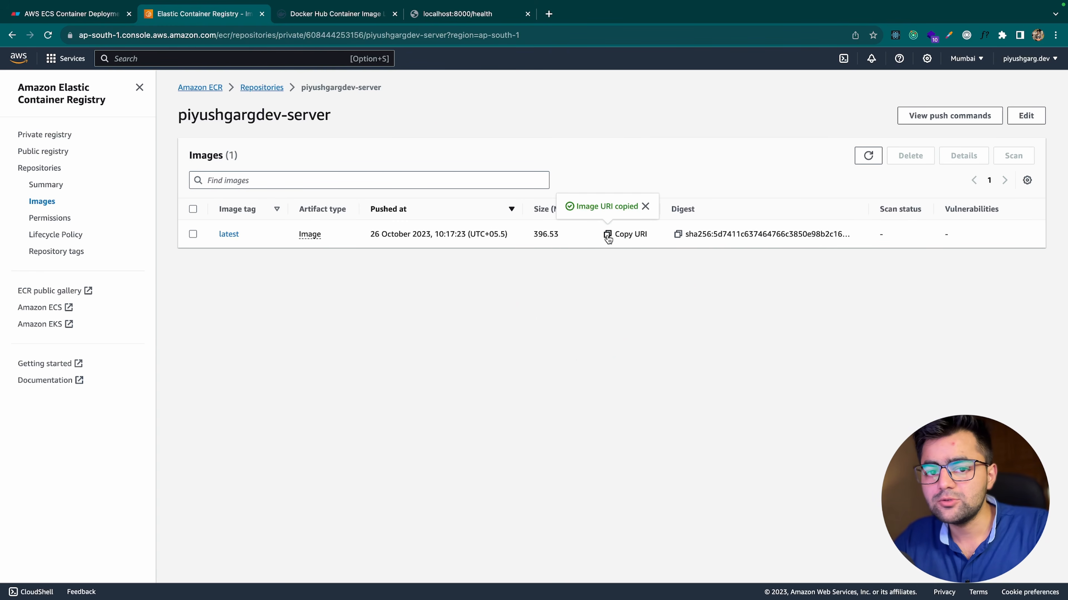
left_click(95, 17)
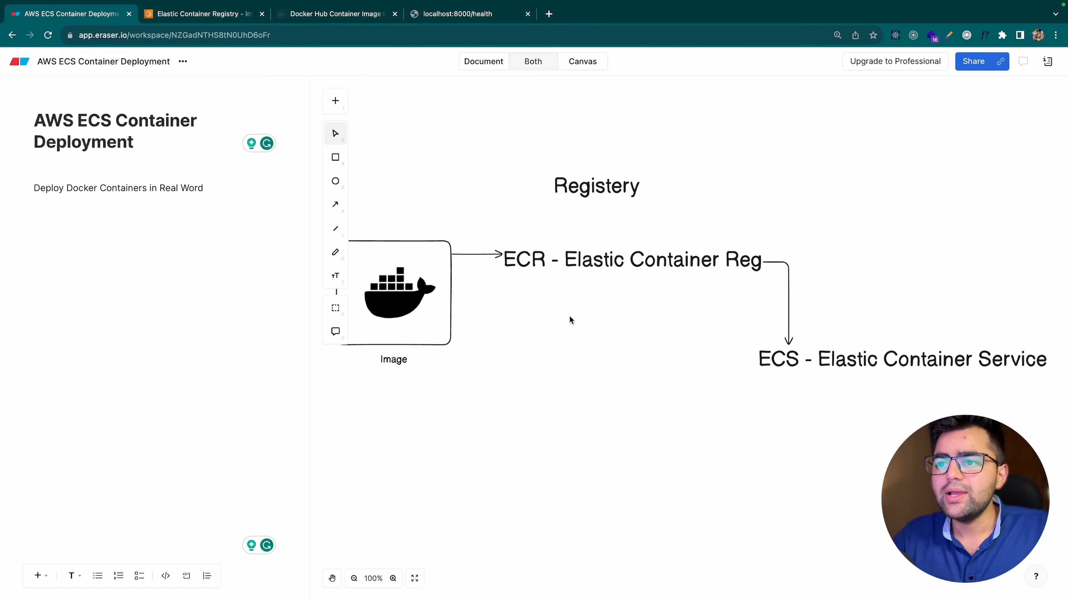
key("ctrl+v")
left_click_drag(568, 326, 567, 233)
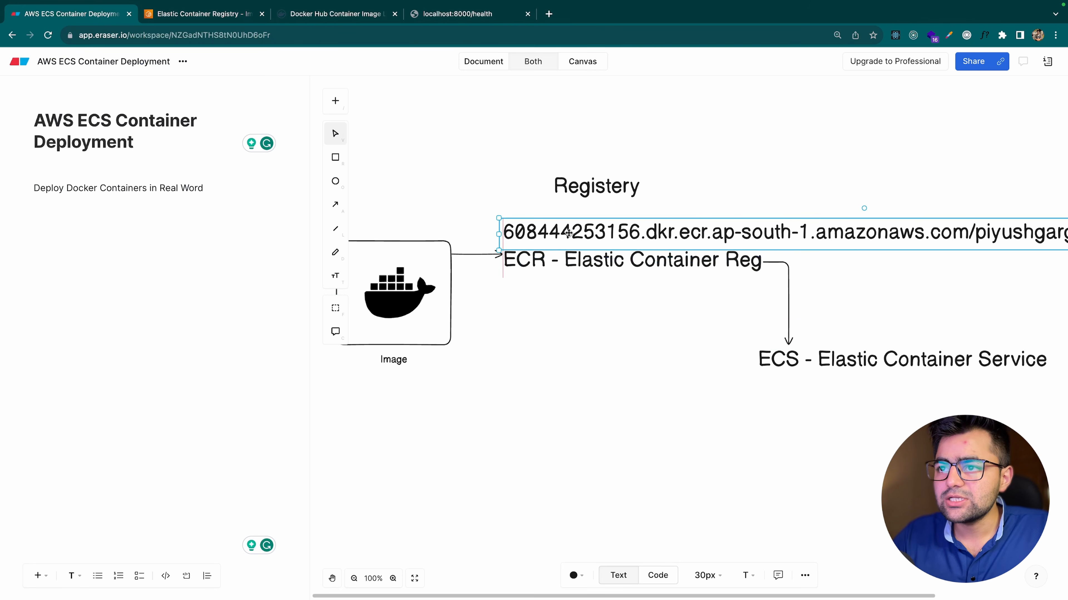
left_click(579, 329)
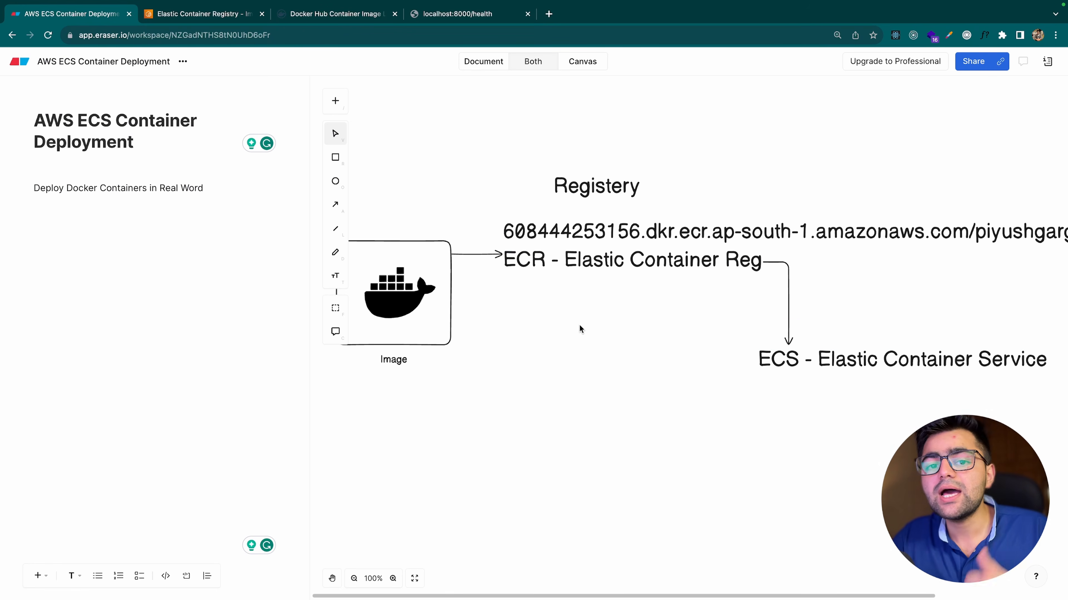
scroll(618, 323, "right", 7)
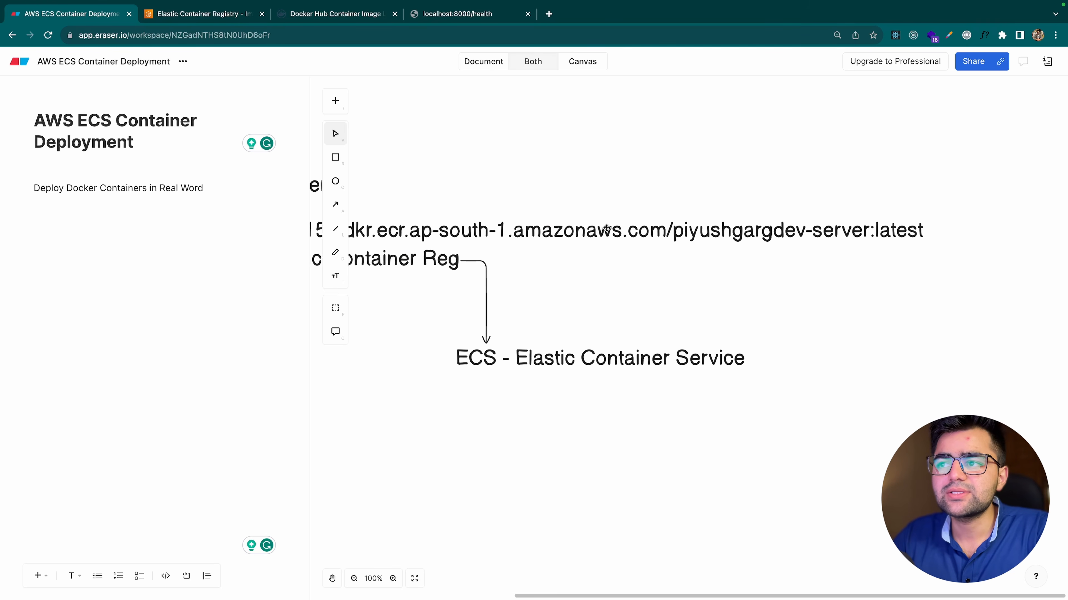
left_click(930, 224)
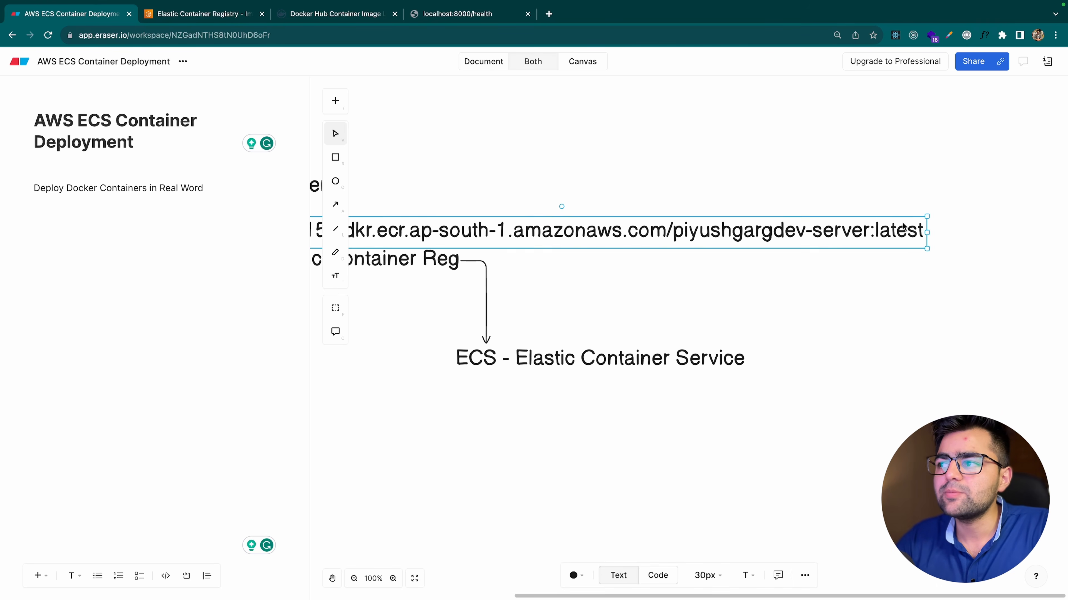
left_click(808, 289)
scroll(808, 289, "left", 5)
scroll(808, 289, "left", 1)
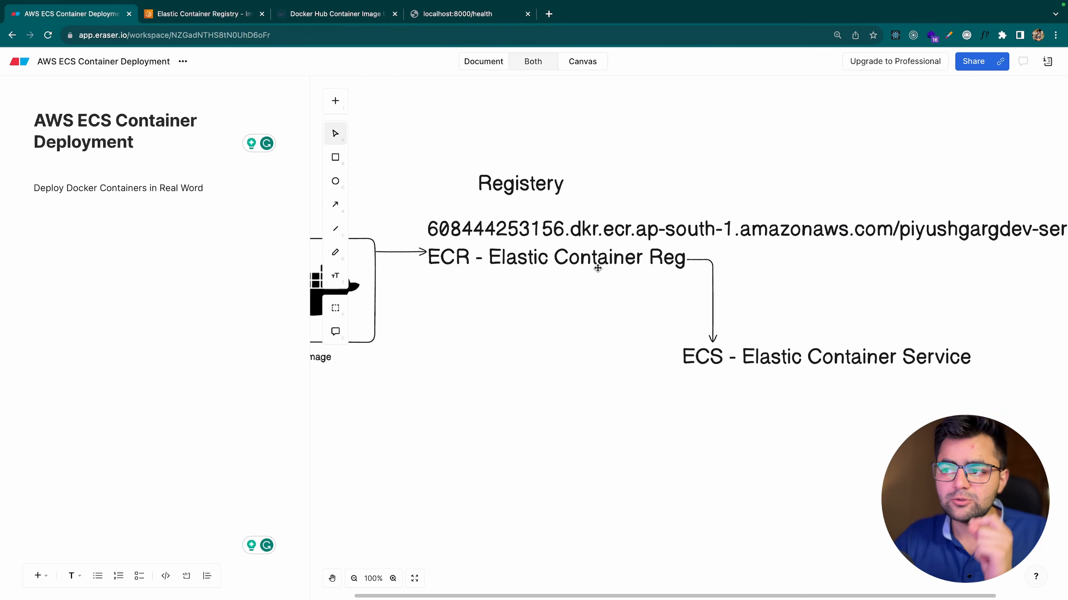
Step: Return to the AWS console, search its services for ecs and open Elastic Container Service
left_click(212, 16)
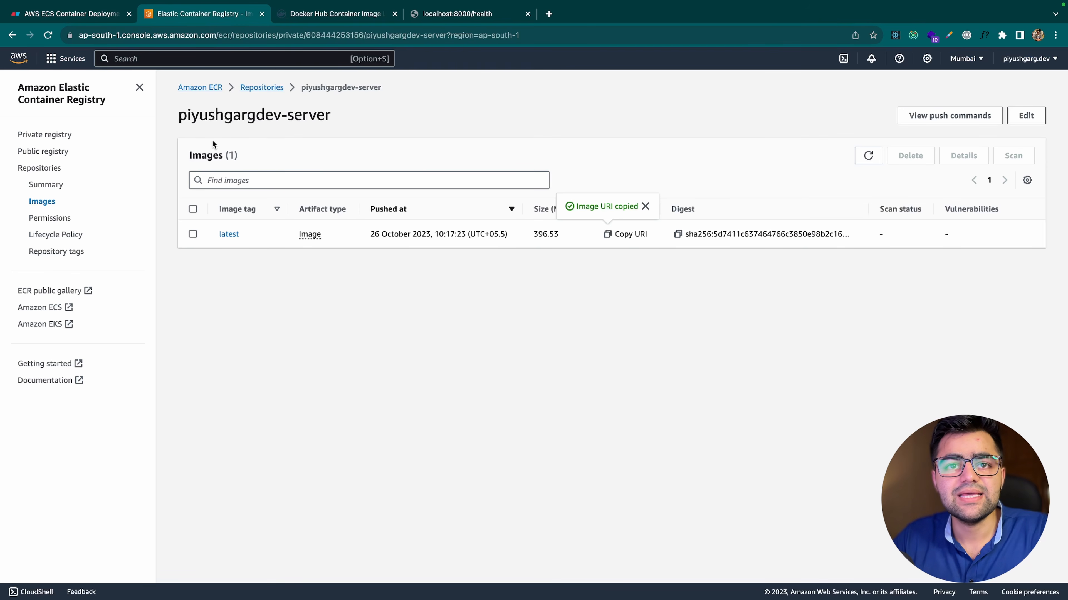
left_click(231, 64)
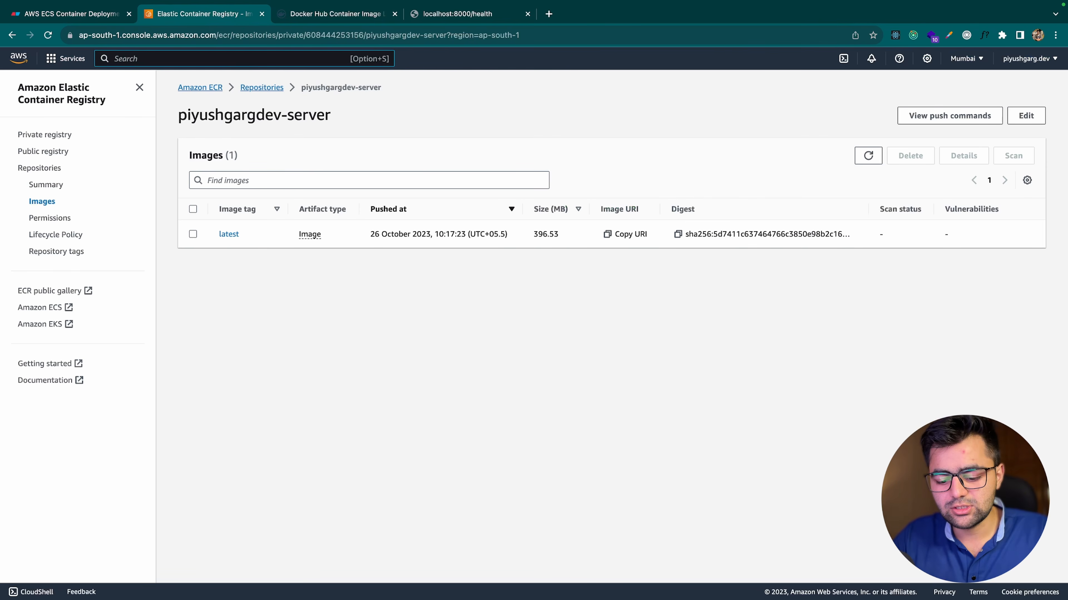
type("ecs")
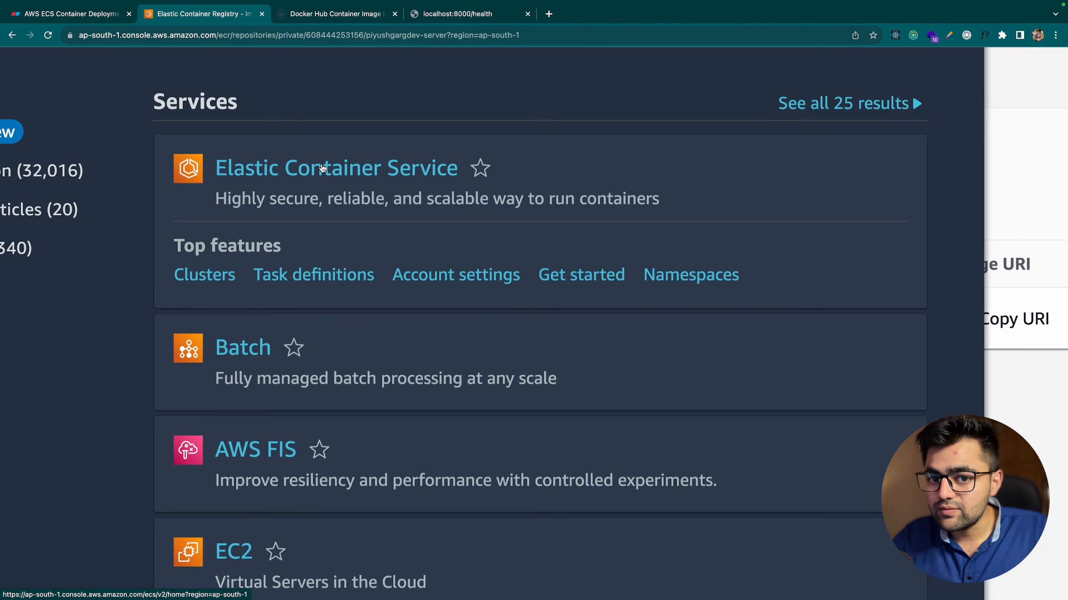
left_click(310, 167)
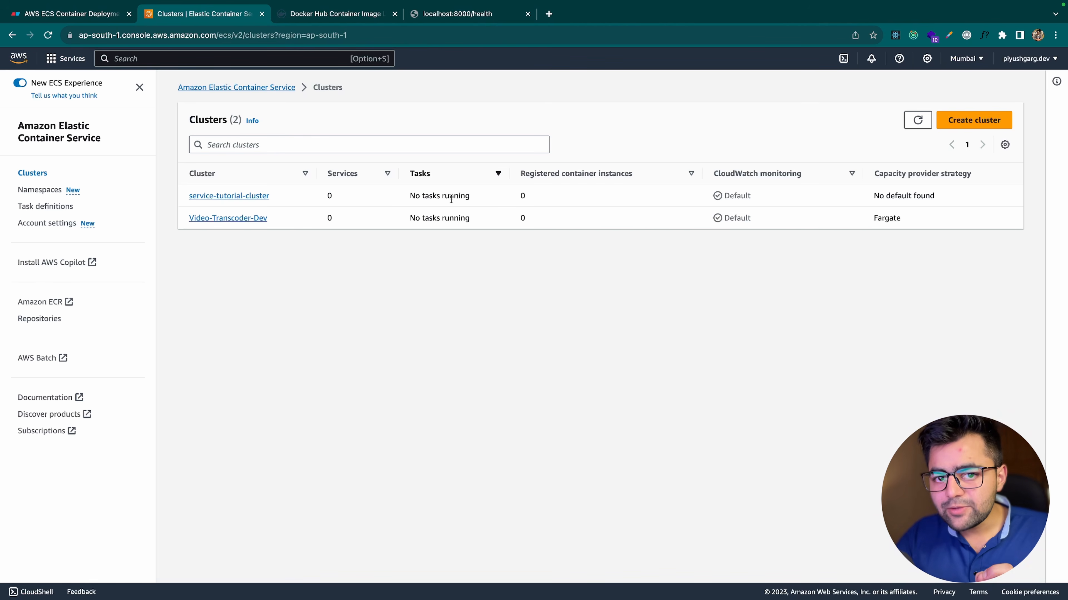
Step: Start creating an ECS cluster and set its name to the account owner's name followed by -dev-server
left_click(991, 122)
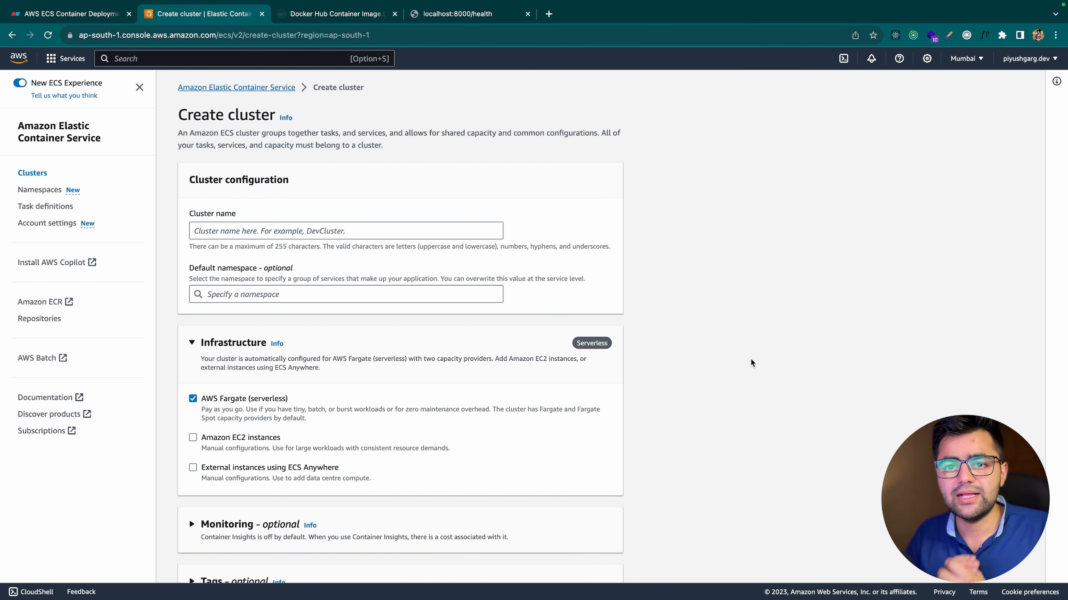
left_click(321, 225)
type("piy")
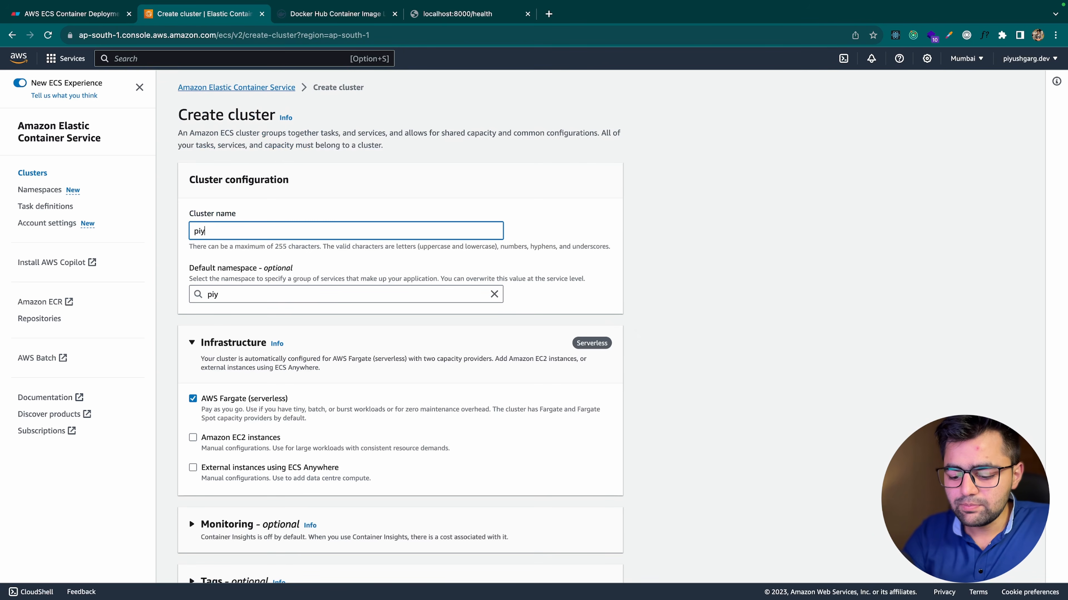
type("ushgarg-dev-")
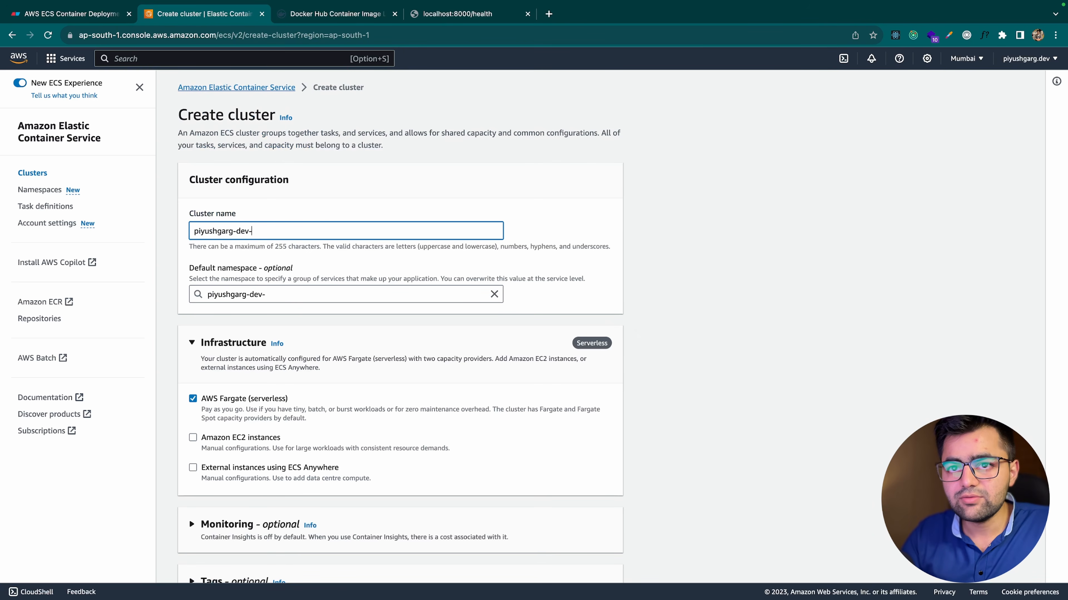
type("server")
left_click(355, 195)
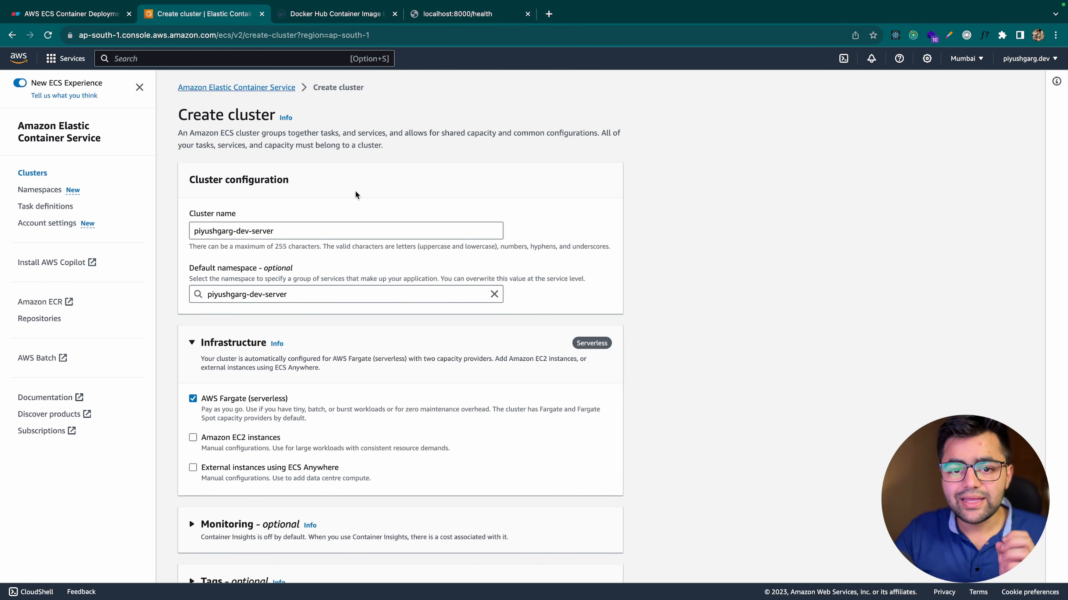
Step: Switch to the Eraser diagram and draw a large rectangle labelled cluster below the ECS - Elastic Container Service label
left_click(95, 17)
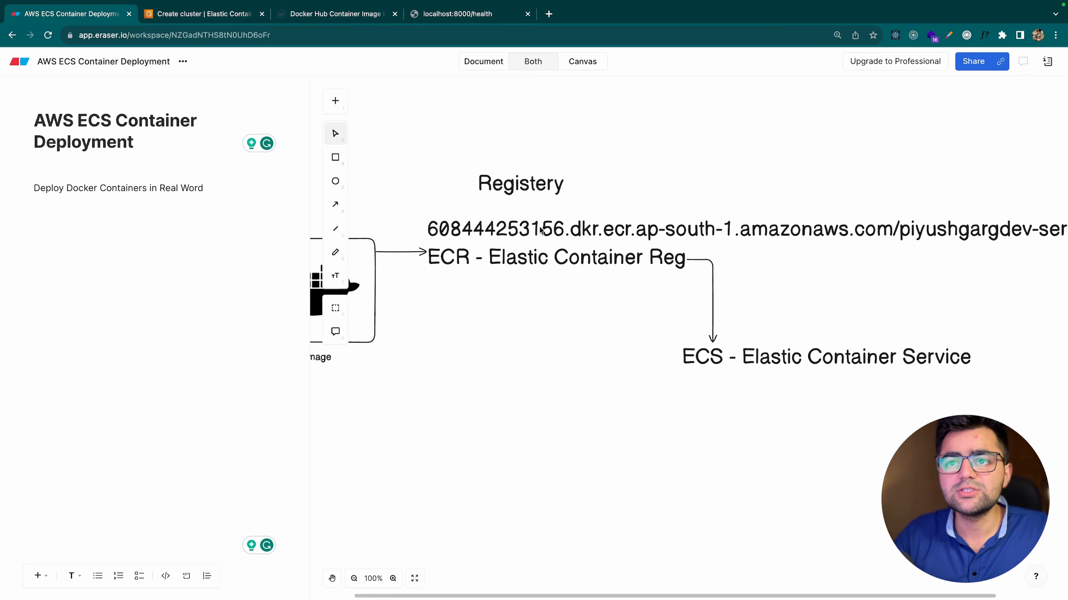
scroll(541, 231, "down", 6)
left_click(335, 157)
mouse_move(417, 180)
left_mouse_down()
mouse_move(501, 223)
mouse_move(697, 381)
mouse_move(819, 454)
left_mouse_up()
key("Return")
type("clus")
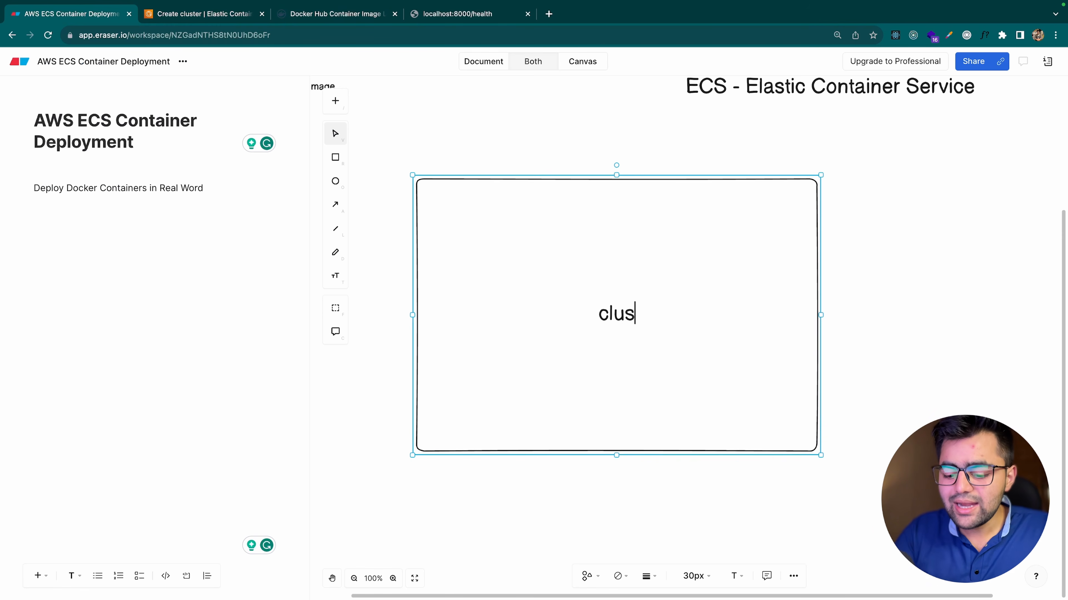
type("ter")
left_click(652, 338)
left_click_drag(626, 323, 670, 365)
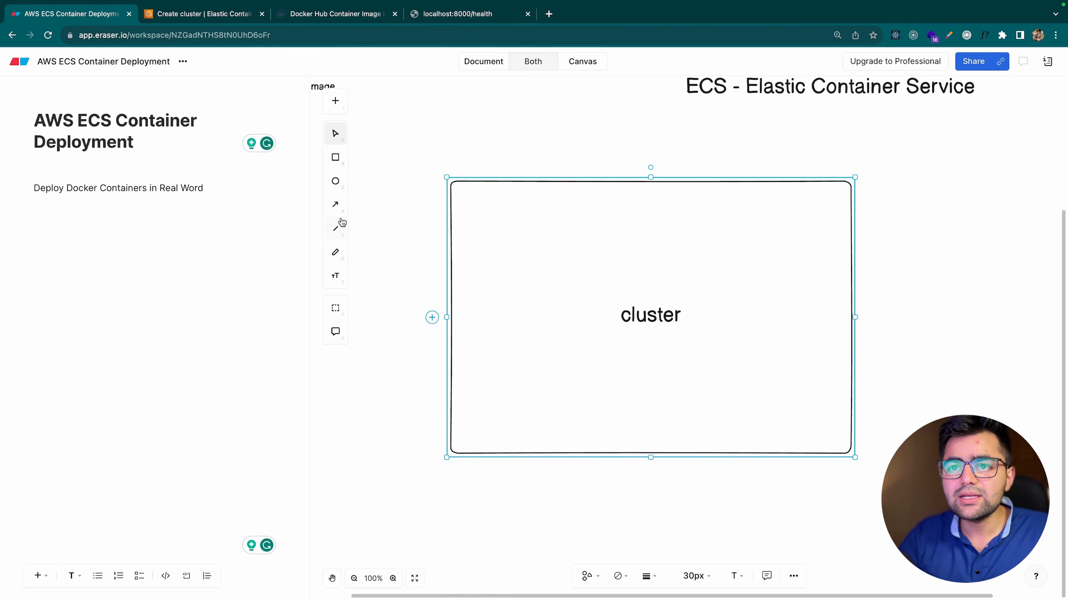
Step: Add the text auth in the cluster box's lower left and api in its lower right, with a text copy in the upper right
left_click(336, 276)
left_click(503, 392)
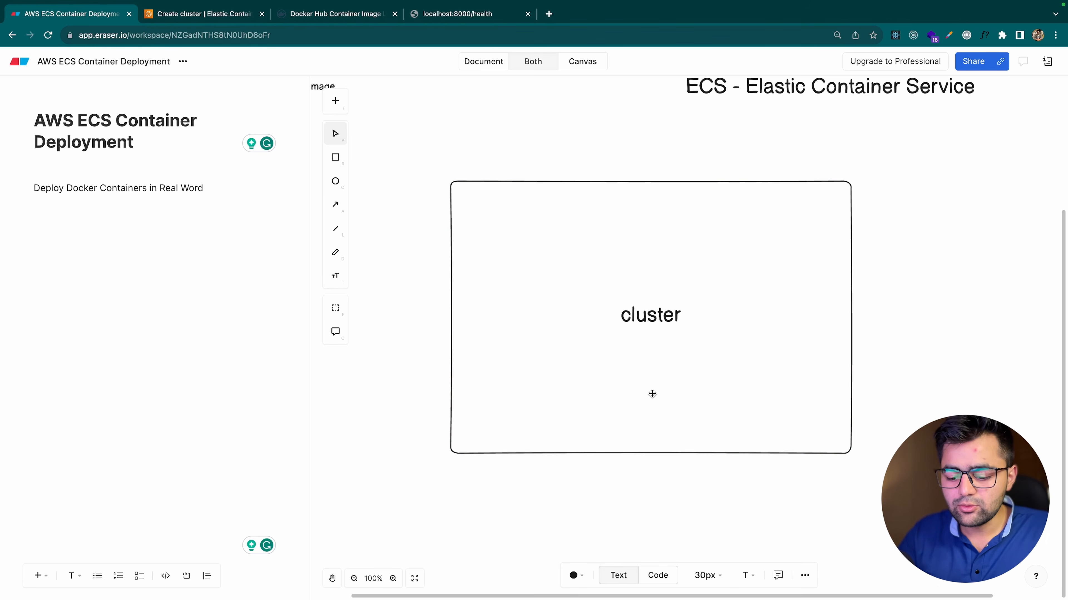
type("auth")
left_click(651, 395)
left_click(518, 401)
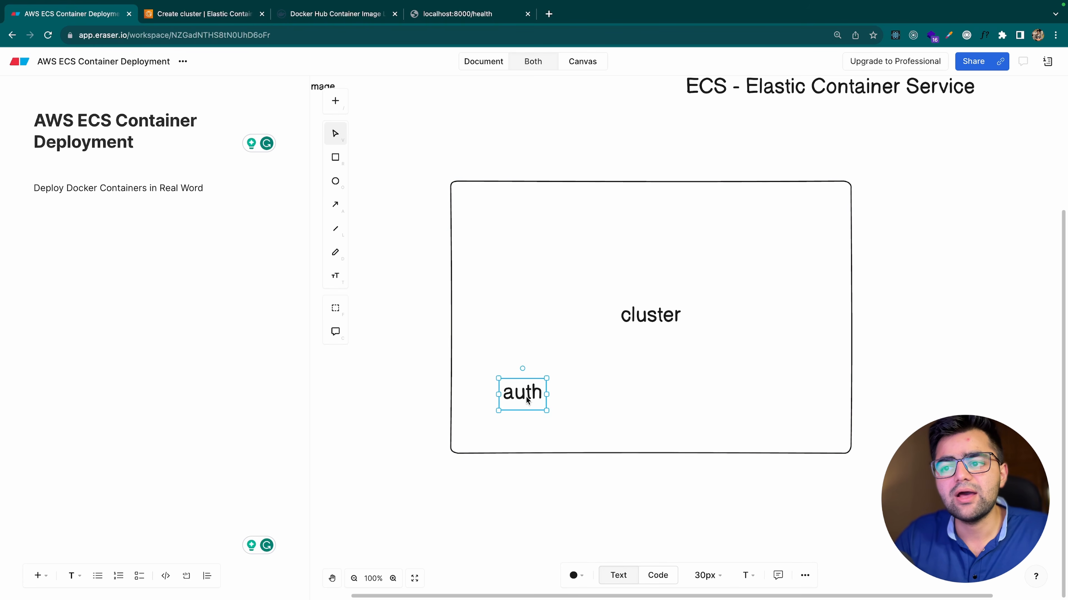
left_click_drag(526, 401, 772, 282)
double_click(695, 397)
type("api")
left_click(681, 426)
left_click(693, 404)
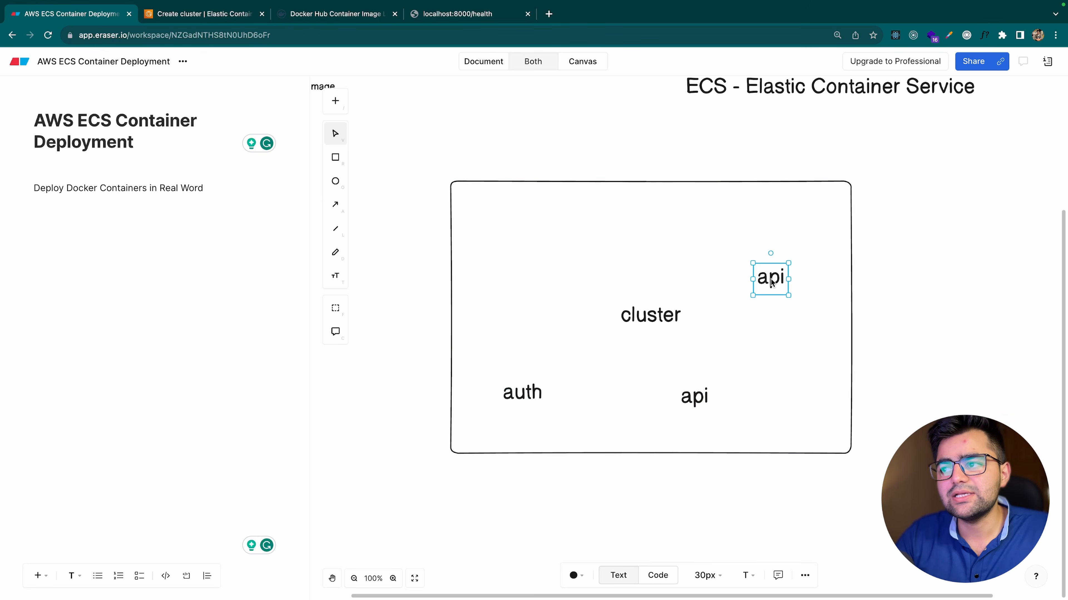
Step: Change the text in the cluster box's upper right to socket
double_click(770, 278)
type("socket")
left_click(763, 335)
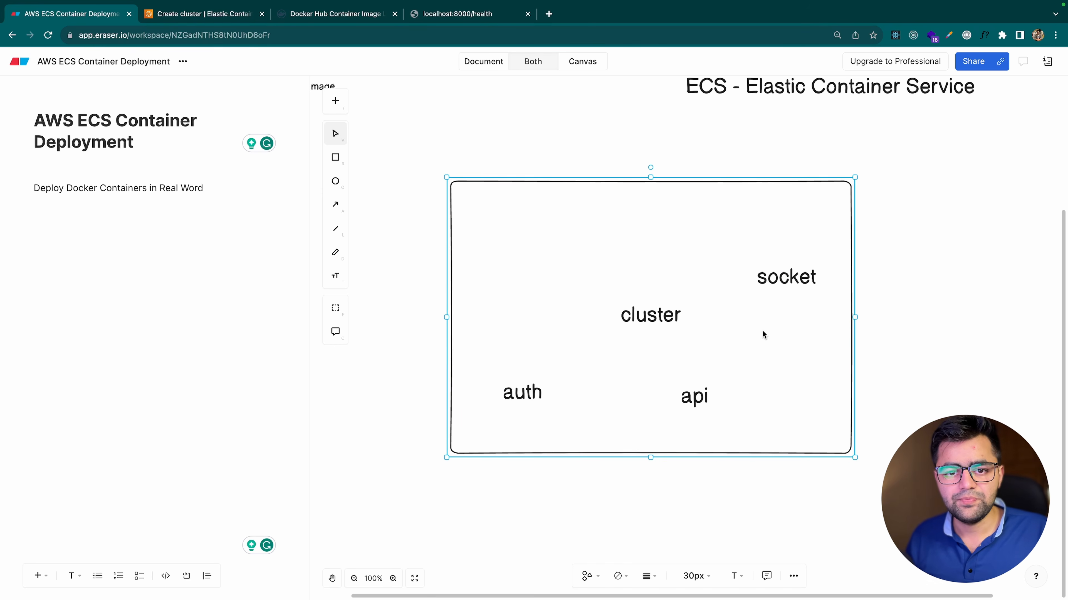
left_click_drag(701, 397, 702, 399)
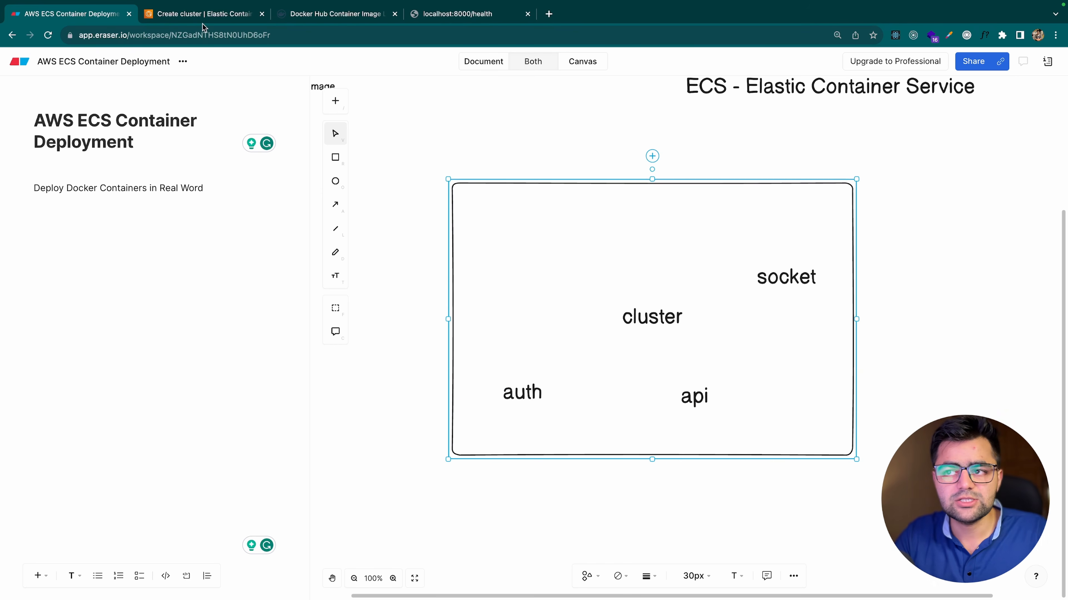
Step: Return to the AWS console, append -cluster to the cluster name and create the cluster on AWS Fargate (serverless)
left_click(204, 14)
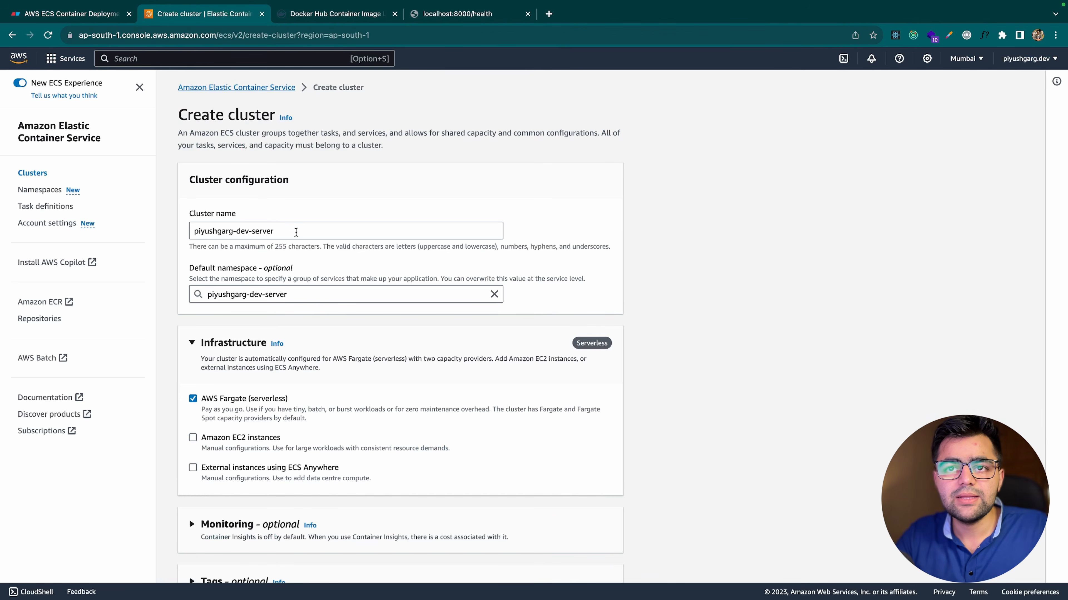
left_click_drag(296, 233, 179, 232)
left_click(312, 230)
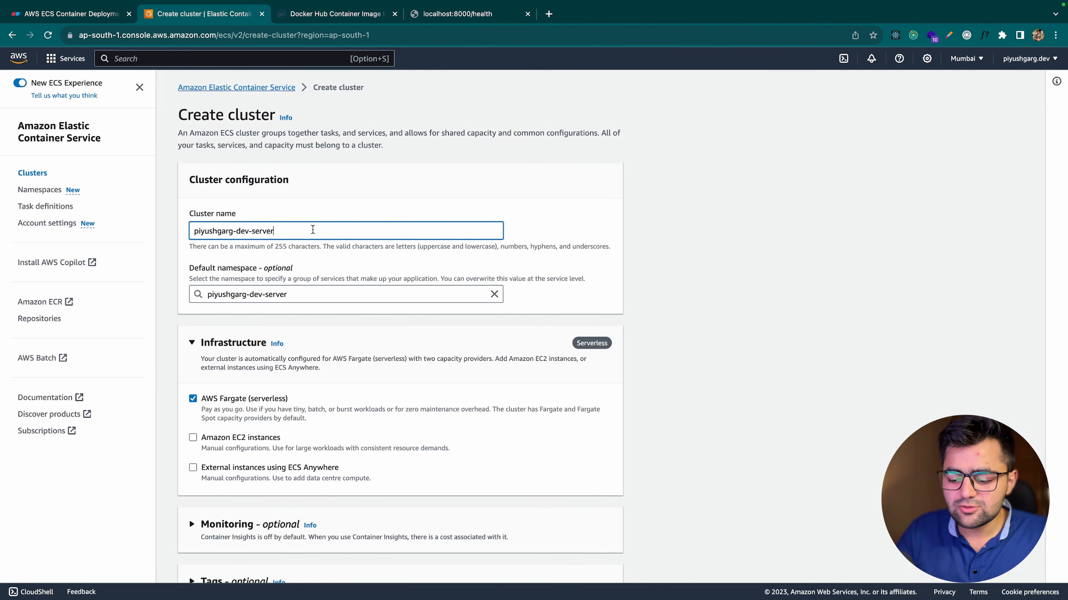
type("cluster")
left_click(389, 185)
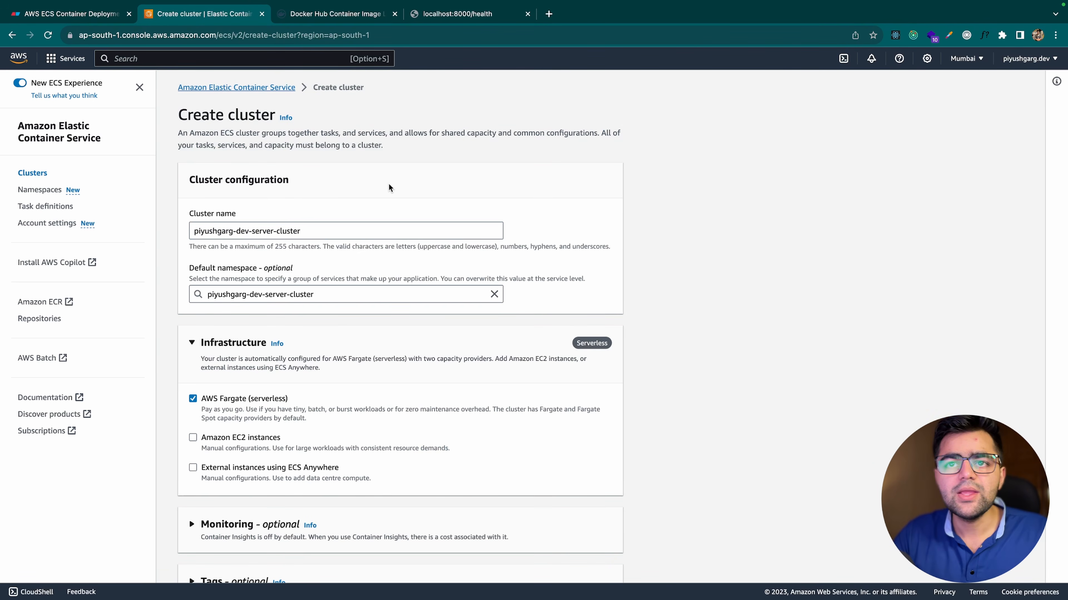
scroll(349, 307, "down", 3)
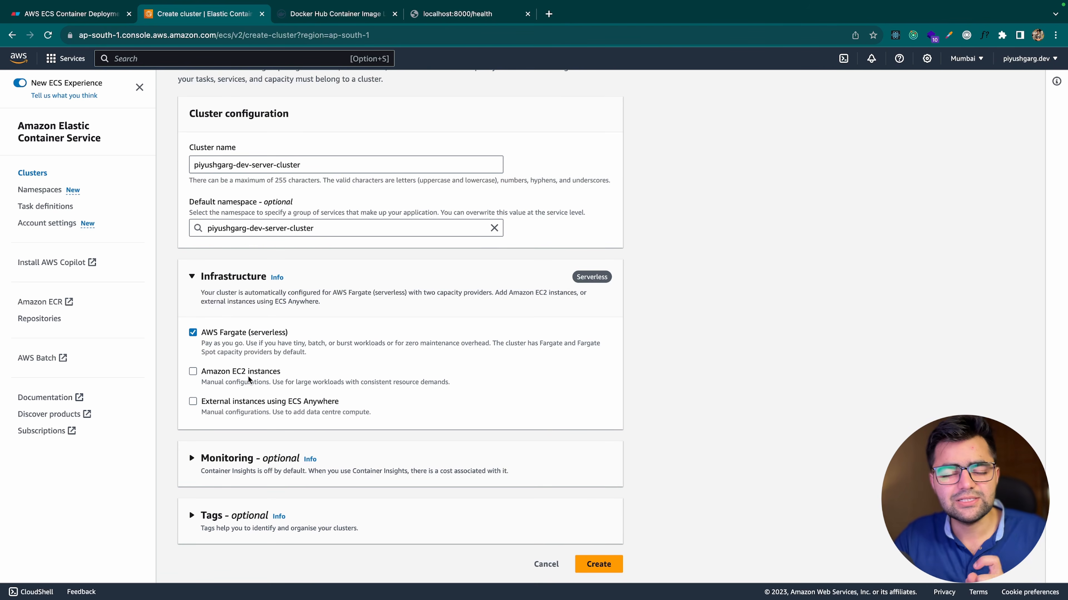
left_click(611, 561)
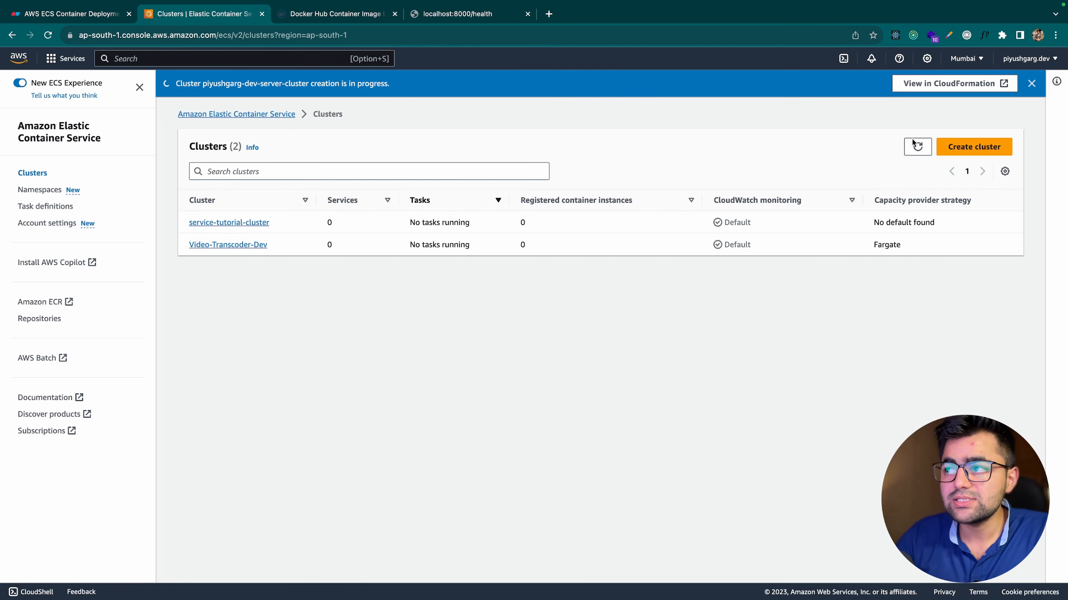
Step: Refresh the cluster list to check the new cluster, then open the ECS task definitions
left_click(916, 147)
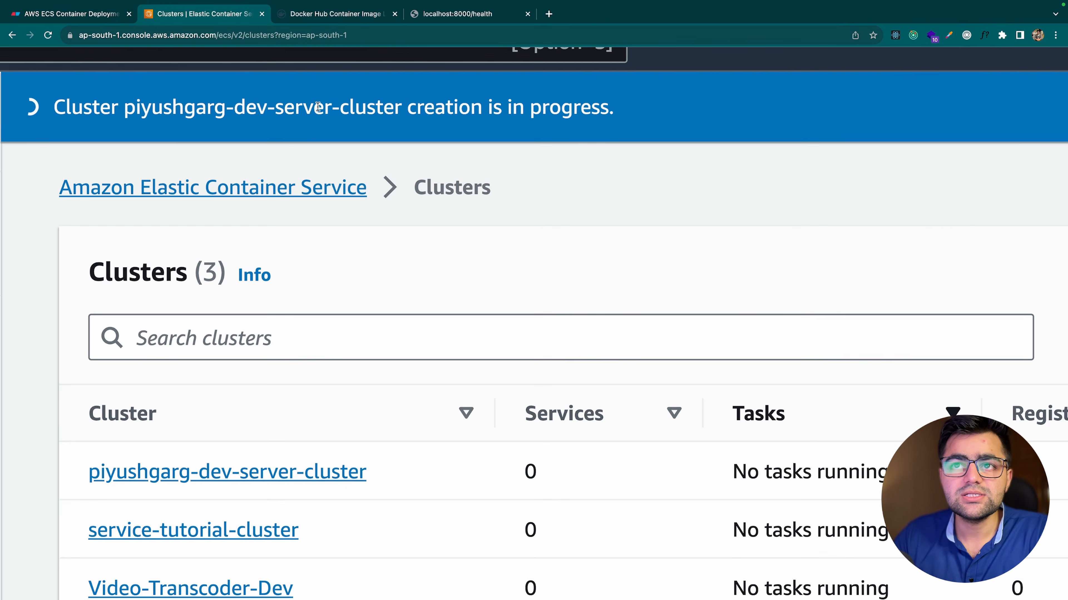
scroll(461, 218, "down", 1)
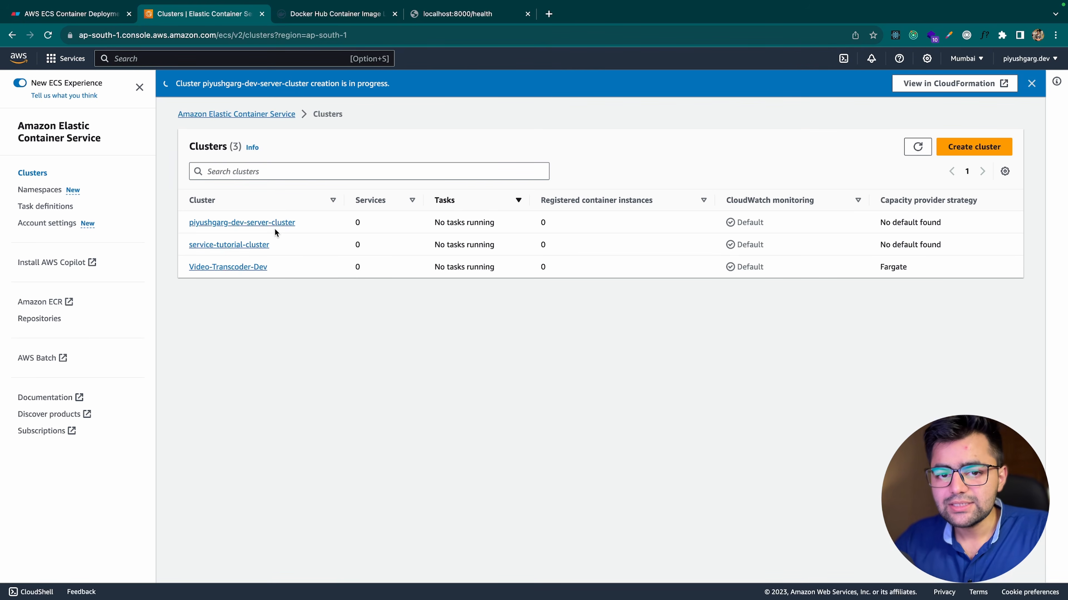
left_click(62, 207)
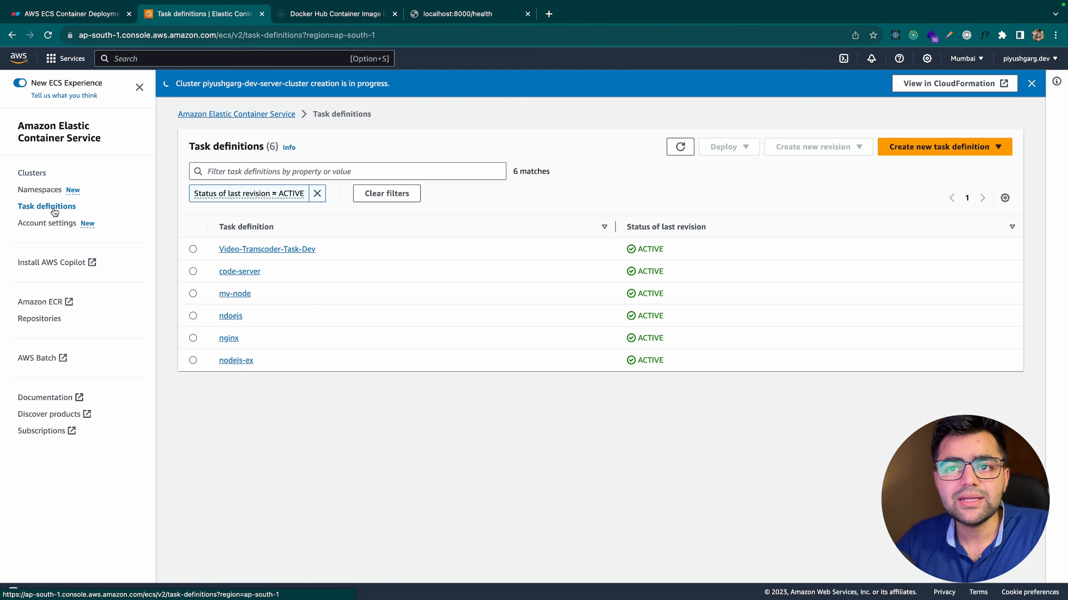
Step: In the Eraser diagram, draw a second rectangle below the first cluster box and place the text cluster in its upper-left corner
left_click(84, 14)
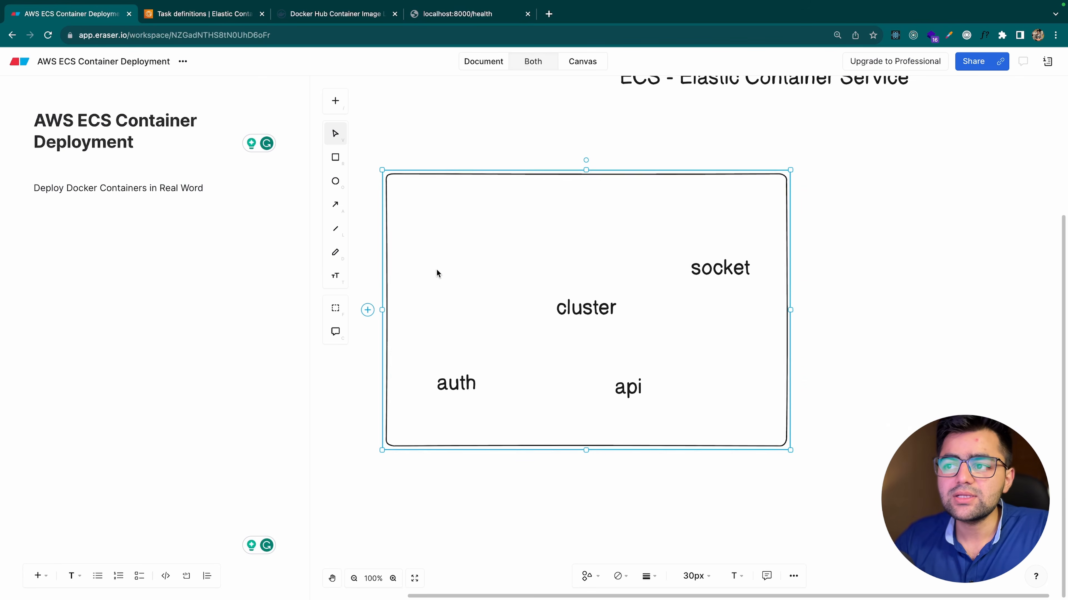
scroll(436, 273, "down", 8)
scroll(436, 273, "right", 2)
left_click(335, 157)
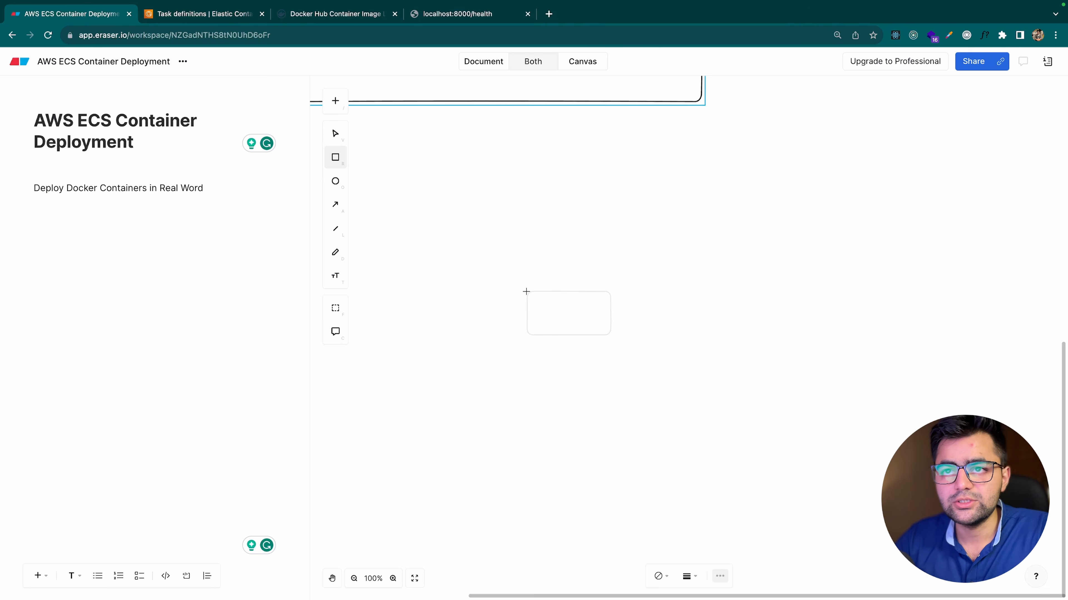
mouse_move(446, 271)
left_mouse_down()
mouse_move(660, 479)
mouse_move(705, 453)
mouse_move(724, 460)
left_mouse_up()
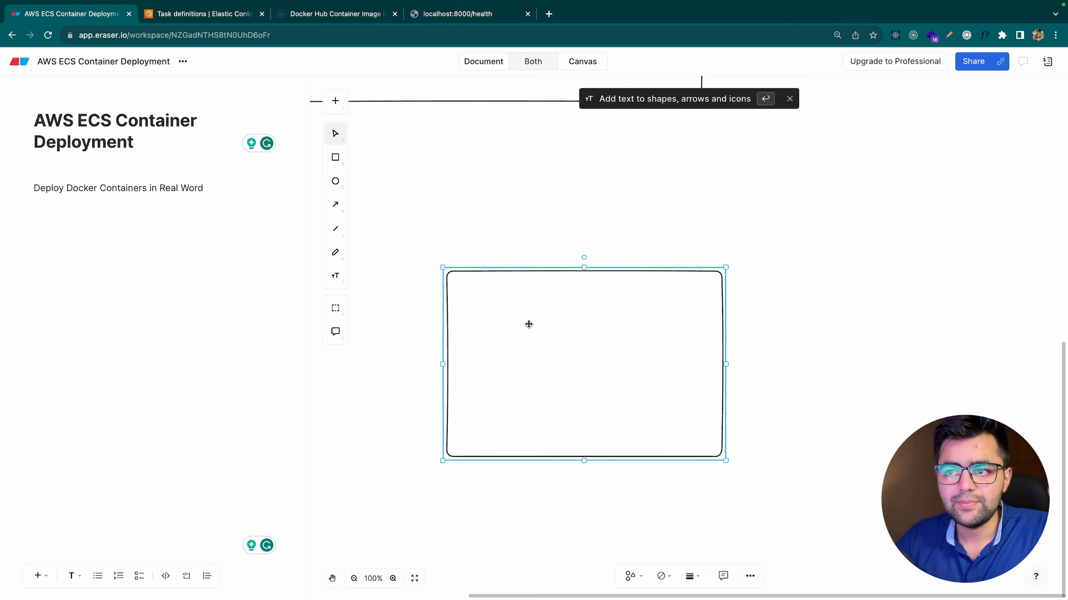
left_click(335, 275)
left_click(481, 287)
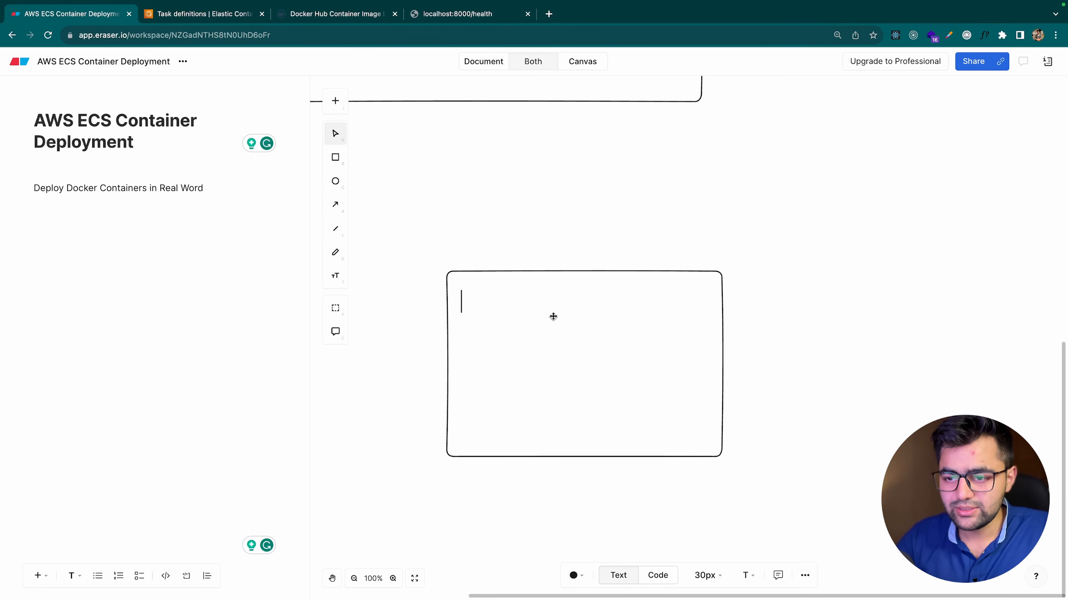
type("cluster")
key("Escape")
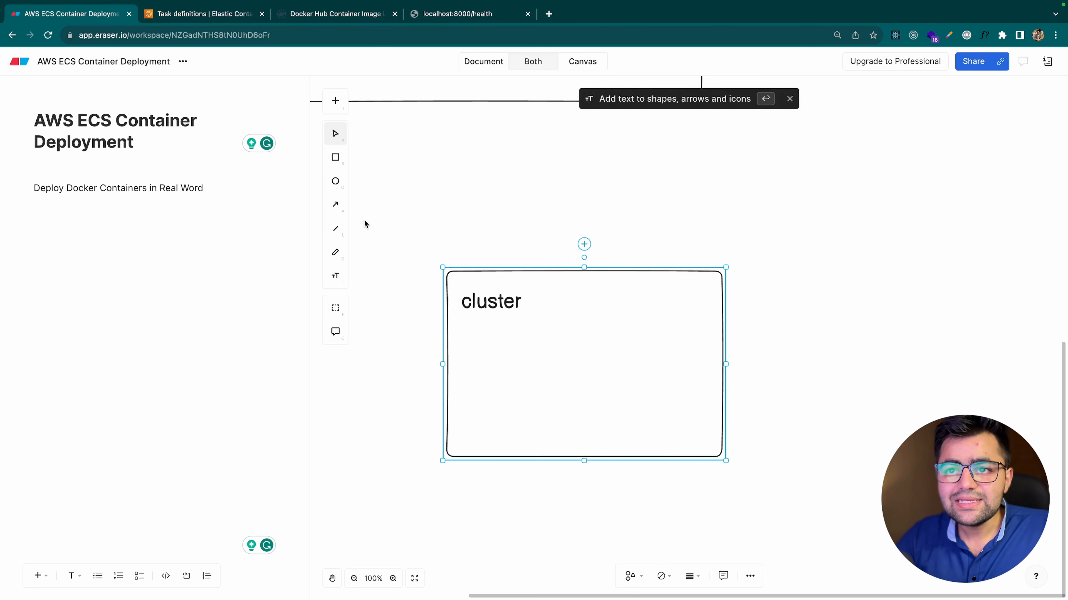
Step: Add the text service - api inside the new rectangle, below the cluster text
key("t")
left_click(468, 361)
type("ser")
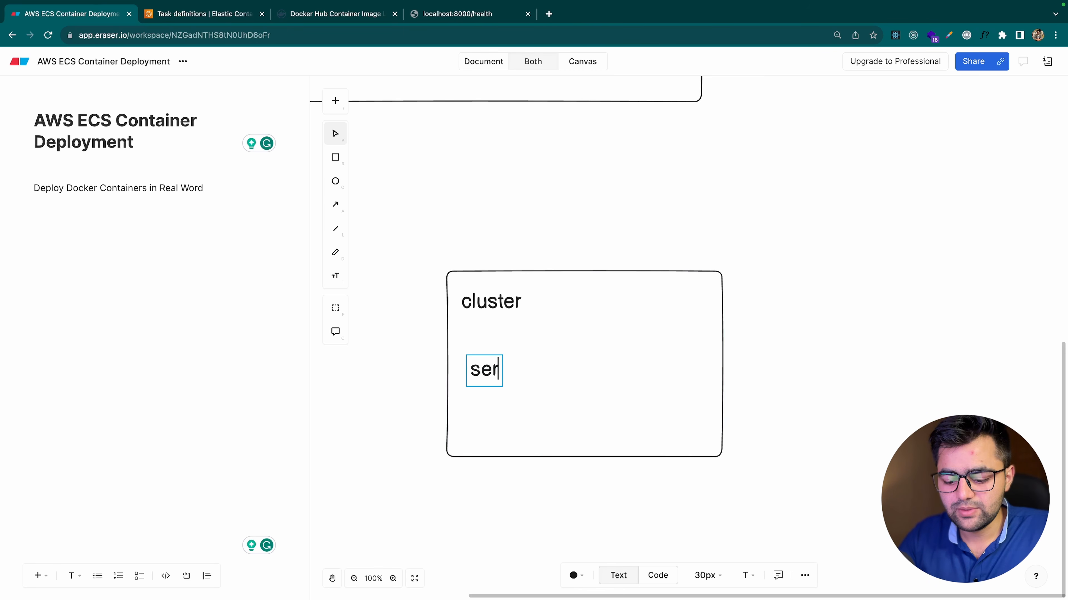
type("vice - api")
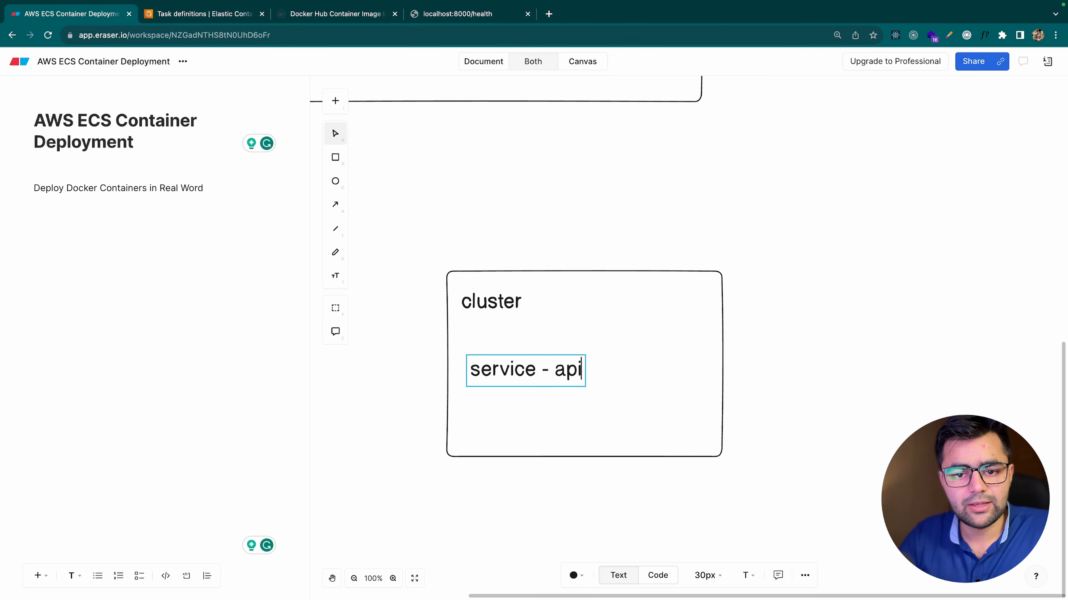
left_click(504, 430)
Step: Draw a small rectangle to the right of the second cluster box and label it task
scroll(504, 430, "right", 5)
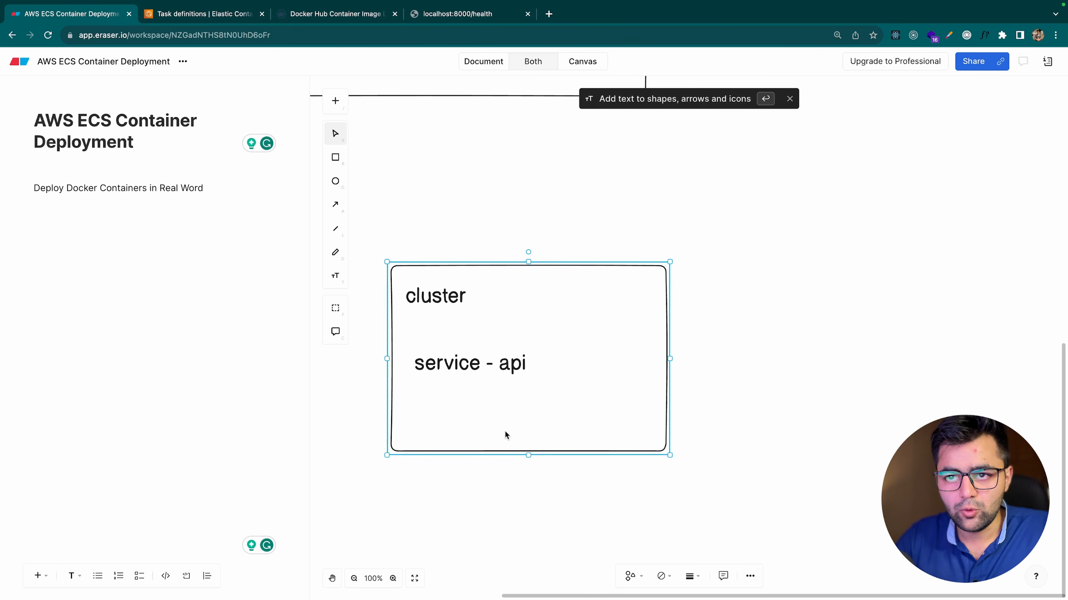
left_click(338, 154)
left_click_drag(707, 336, 854, 393)
double_click(760, 351)
type("ta")
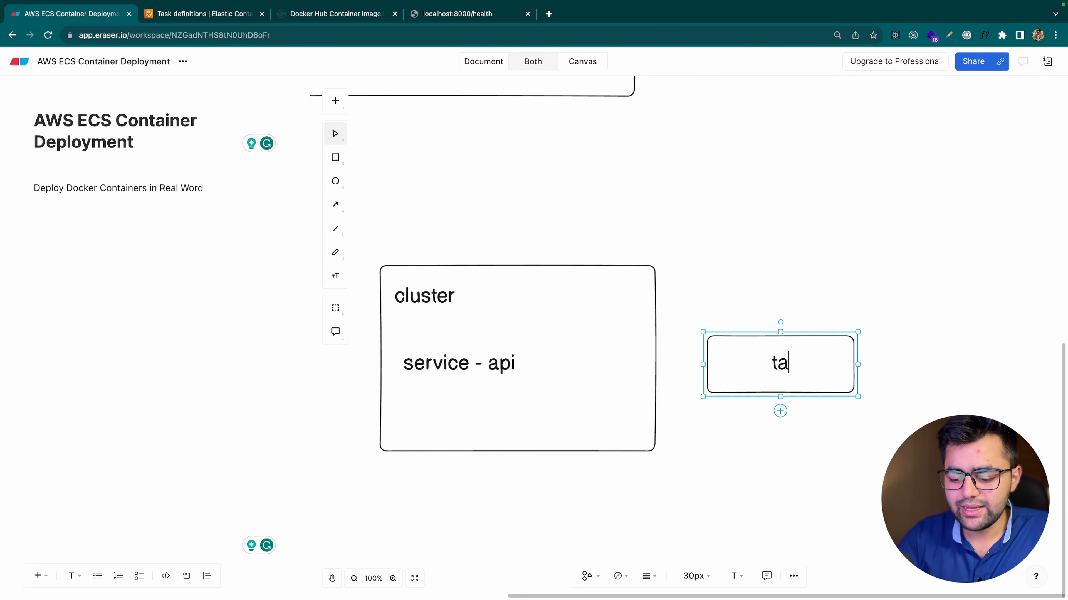
type("sk")
left_click(786, 434)
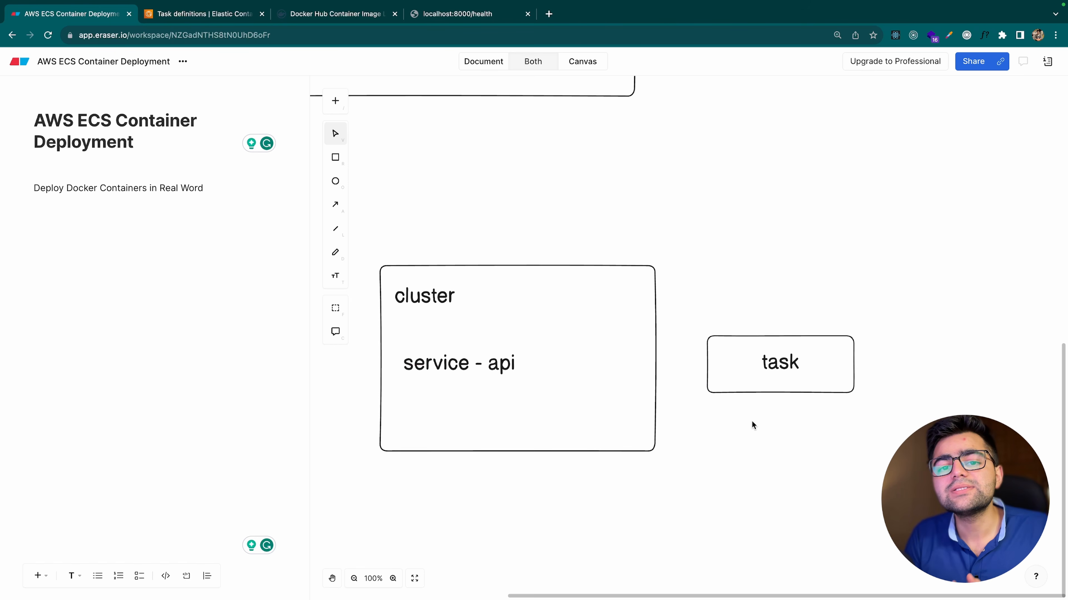
Step: Copy the image URI text above the ECR label and place the copy directly beneath the task box
scroll(752, 425, "up", 10)
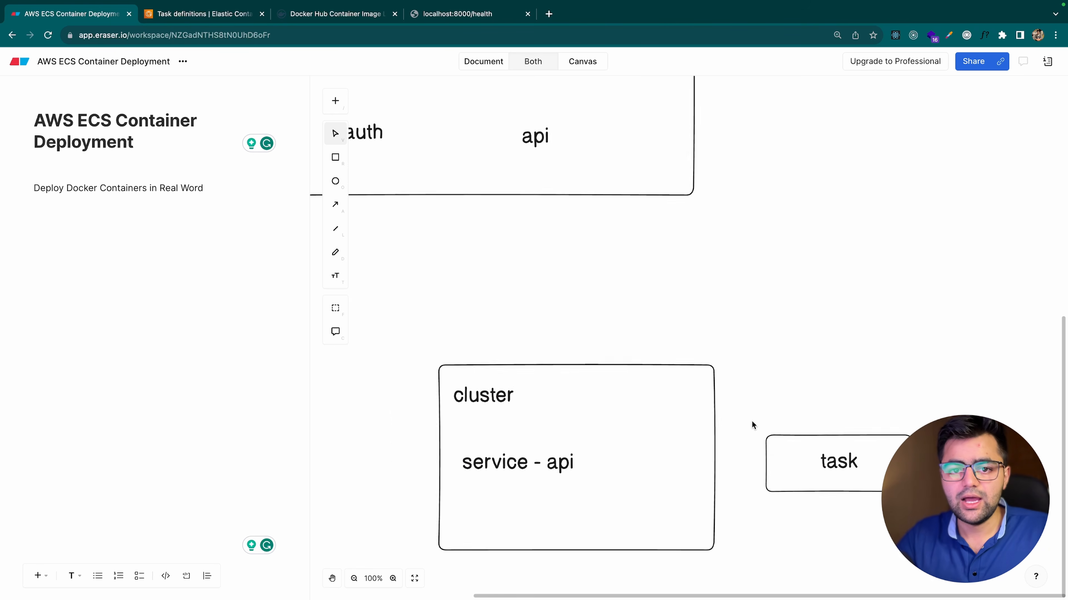
left_click(691, 342)
scroll(691, 342, "down", 15)
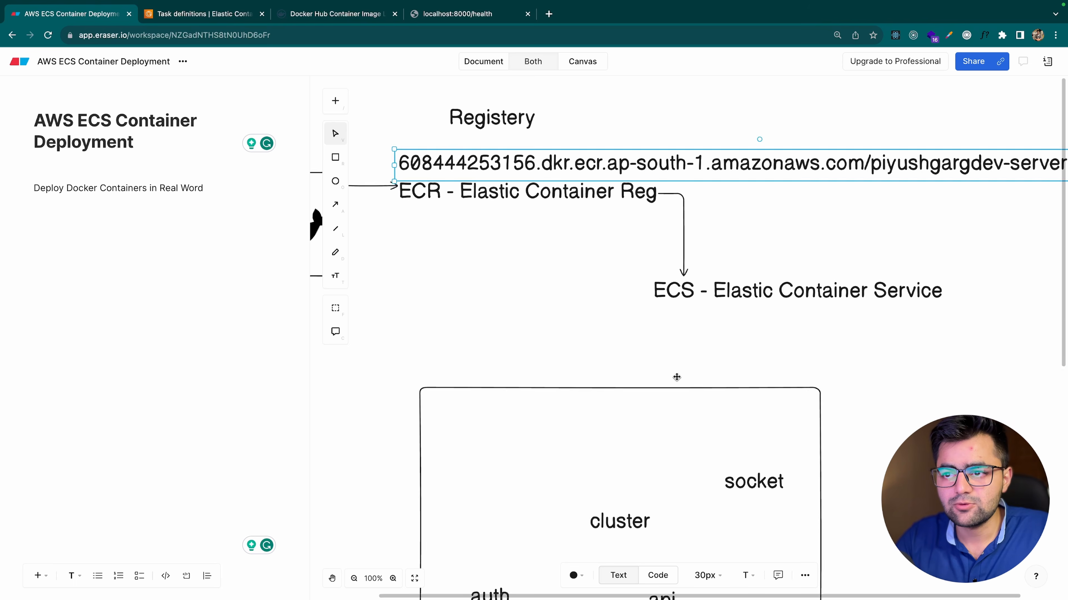
left_click(768, 487)
key("super+v")
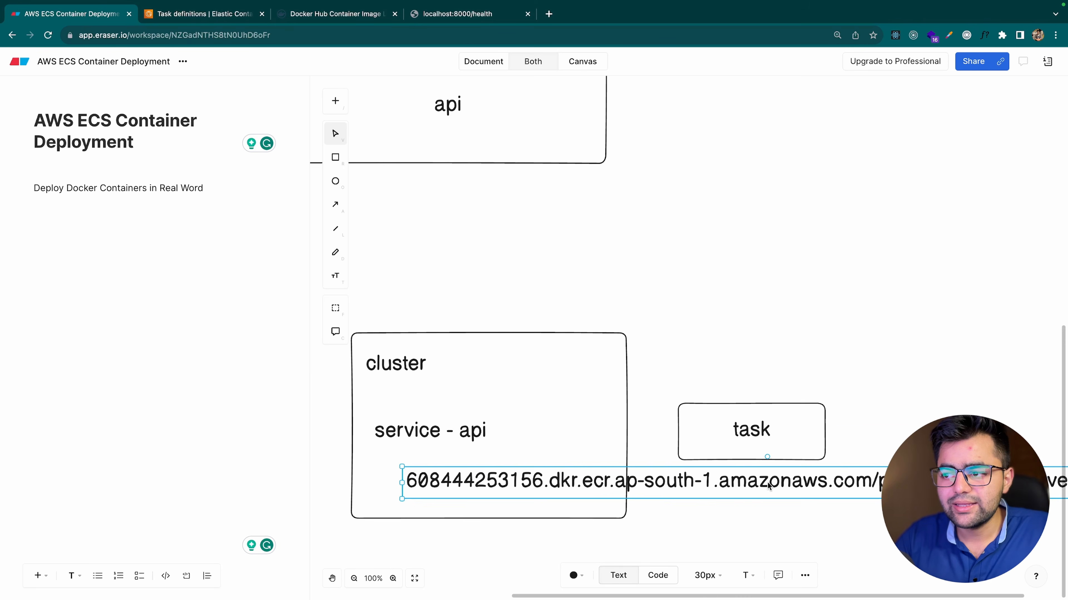
scroll(768, 486, "right", 3)
scroll(767, 487, "down", 1)
left_click_drag(573, 440, 845, 435)
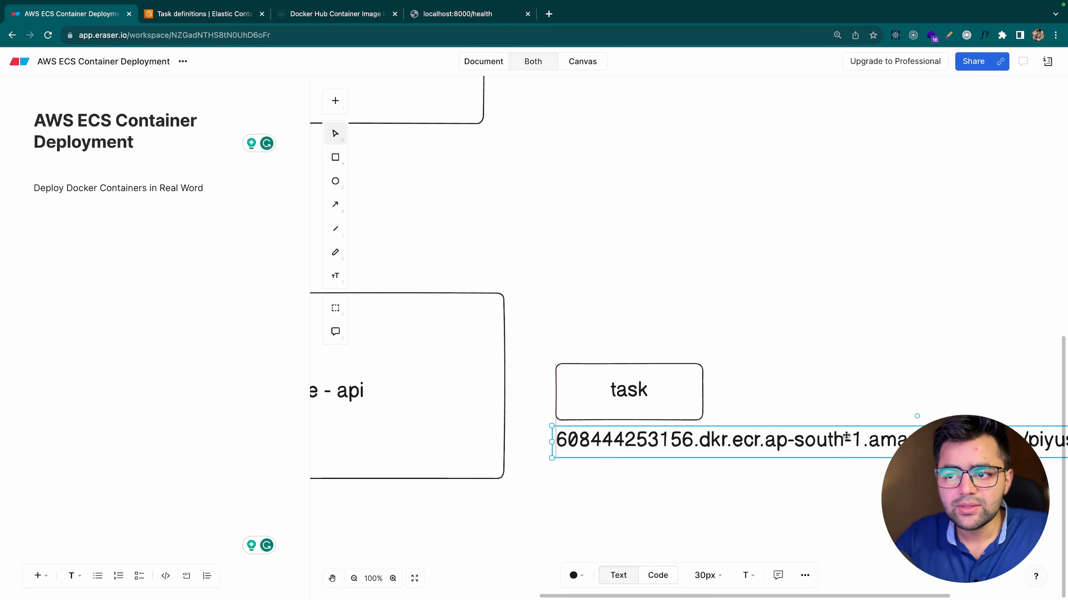
left_click(815, 484)
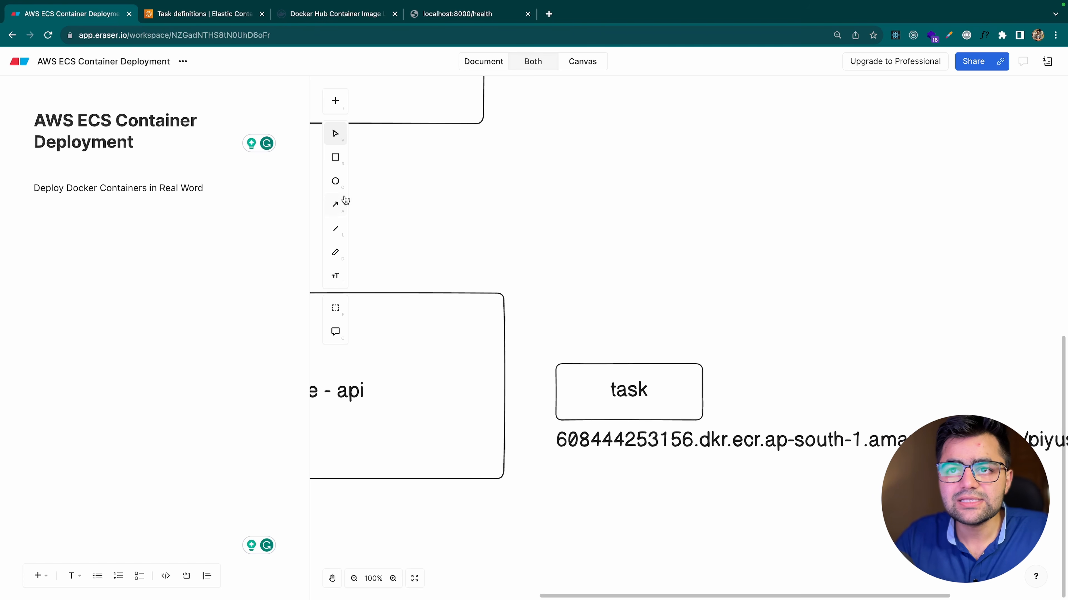
Step: Draw an arrow from the task box to the image URI text and another from service - api to the task box
left_click(335, 205)
left_click_drag(707, 393, 751, 424)
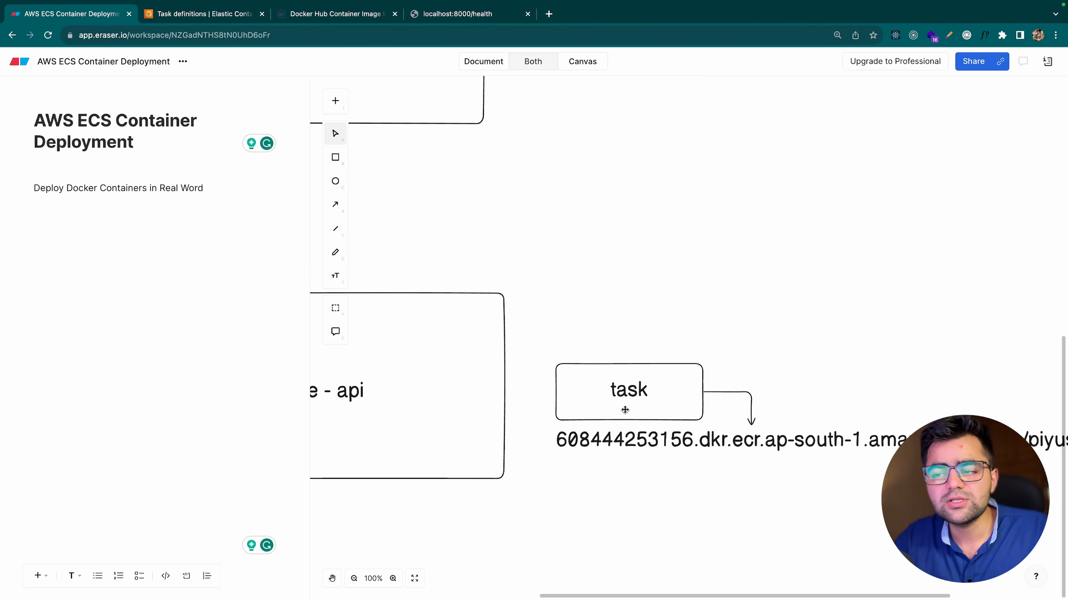
scroll(639, 433, "left", 5)
scroll(640, 434, "left", 3)
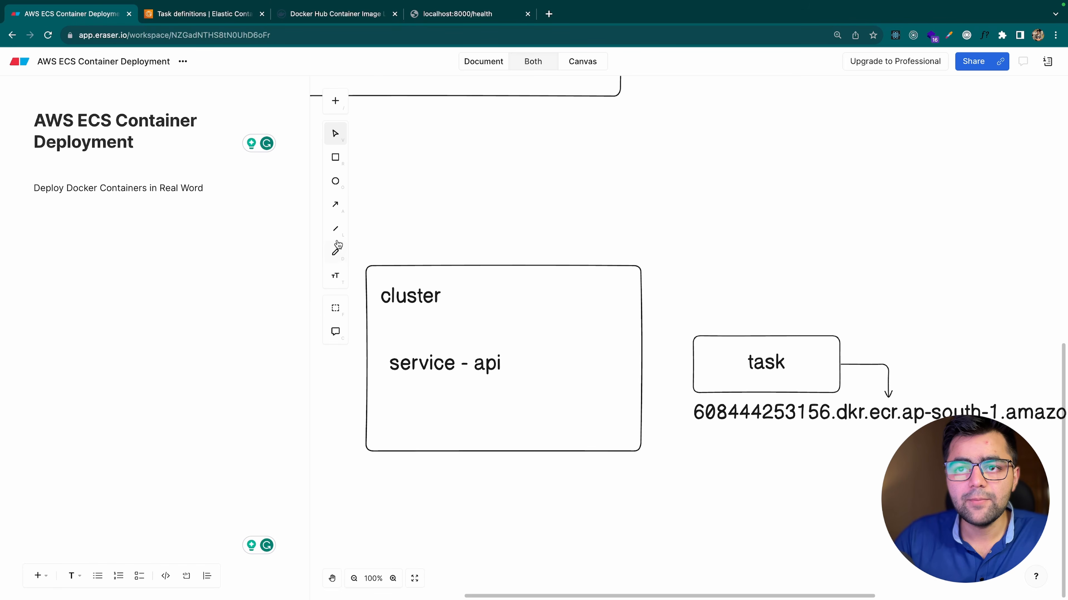
left_click(335, 206)
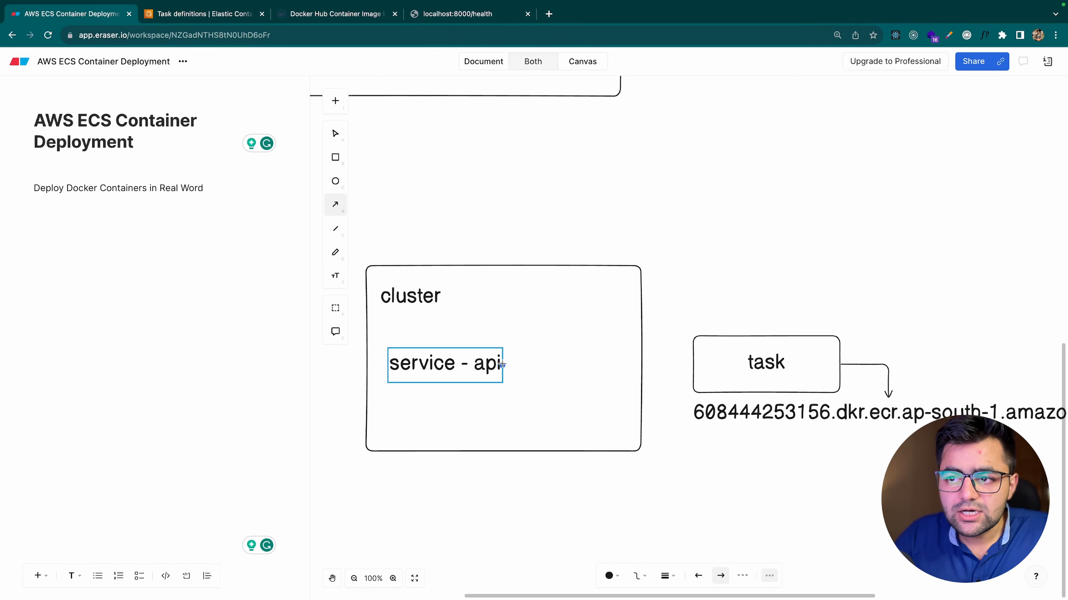
left_click_drag(501, 364, 689, 364)
left_click(491, 325)
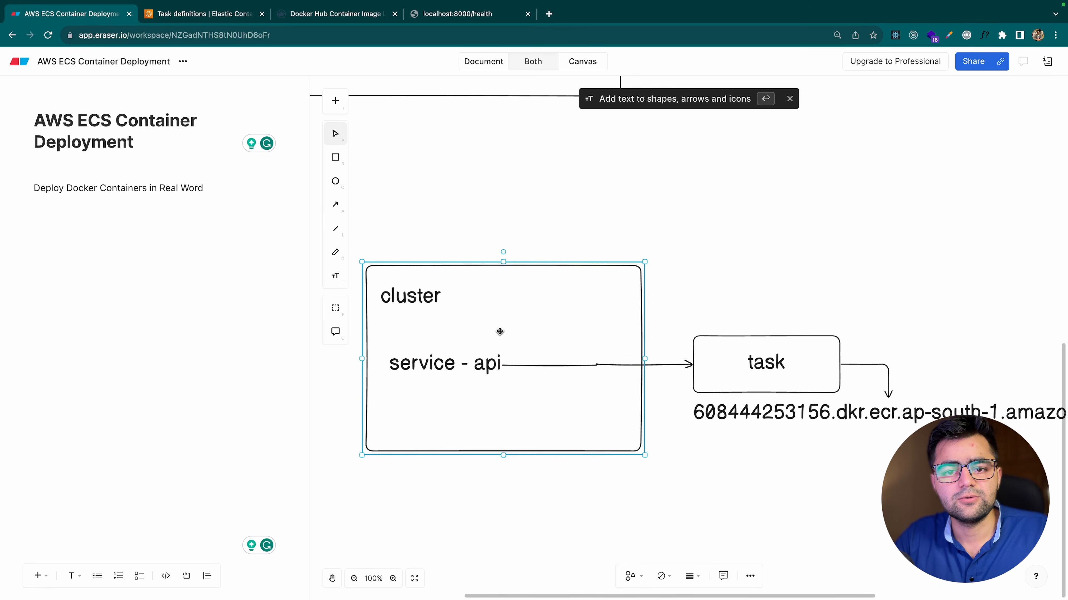
left_click_drag(455, 366, 455, 364)
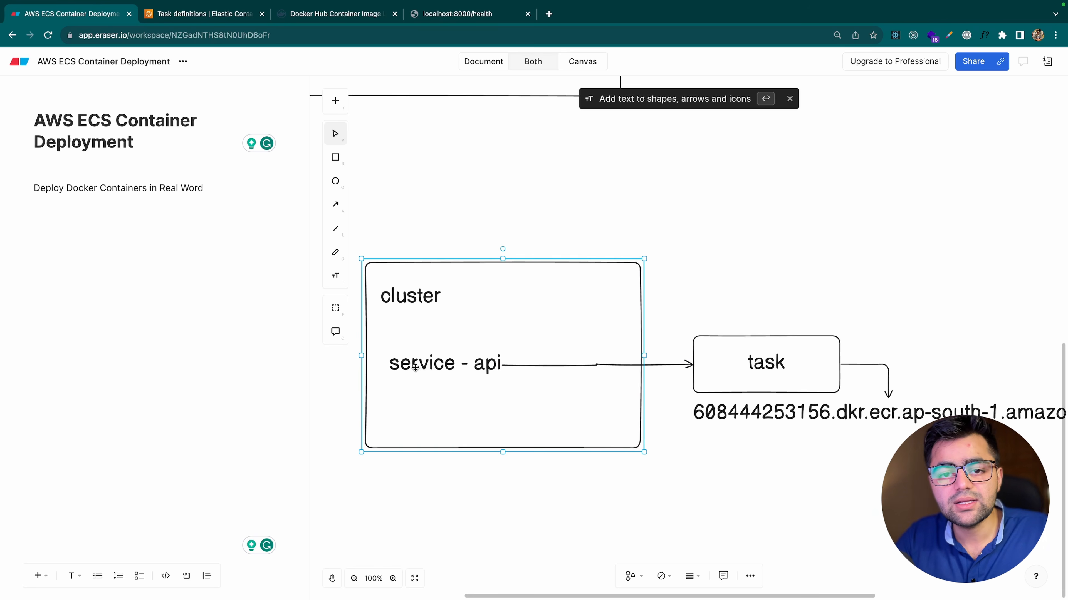
left_click(764, 346)
left_click(768, 299)
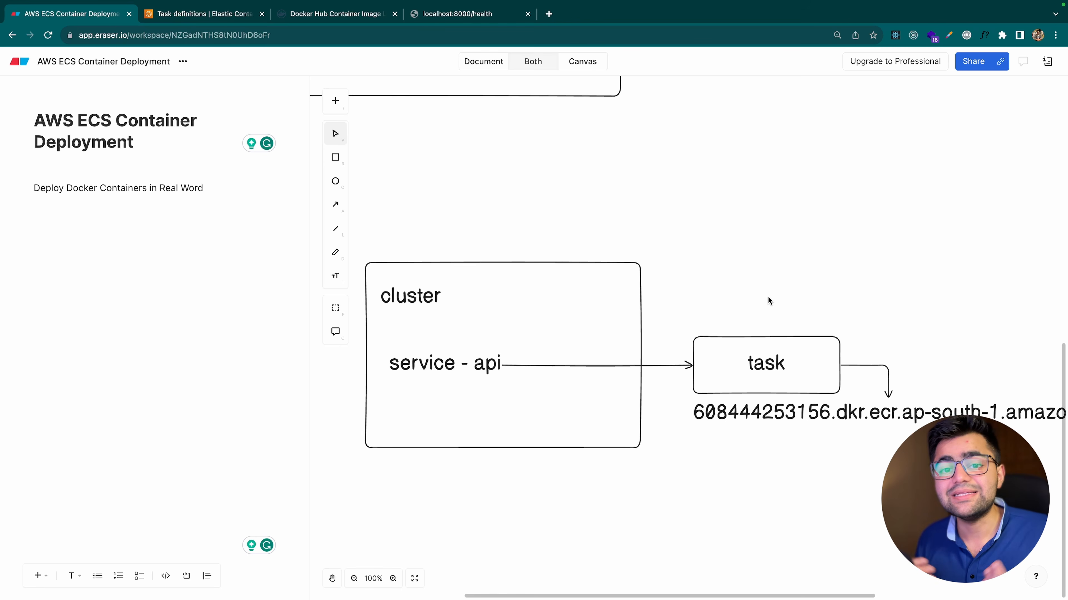
left_click(764, 361)
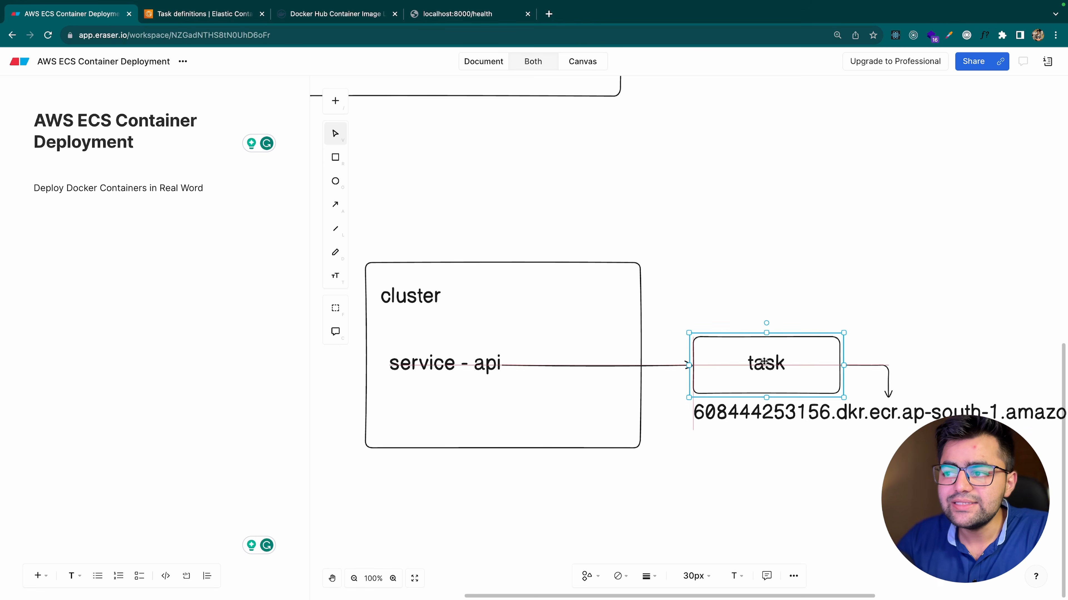
left_click(760, 412)
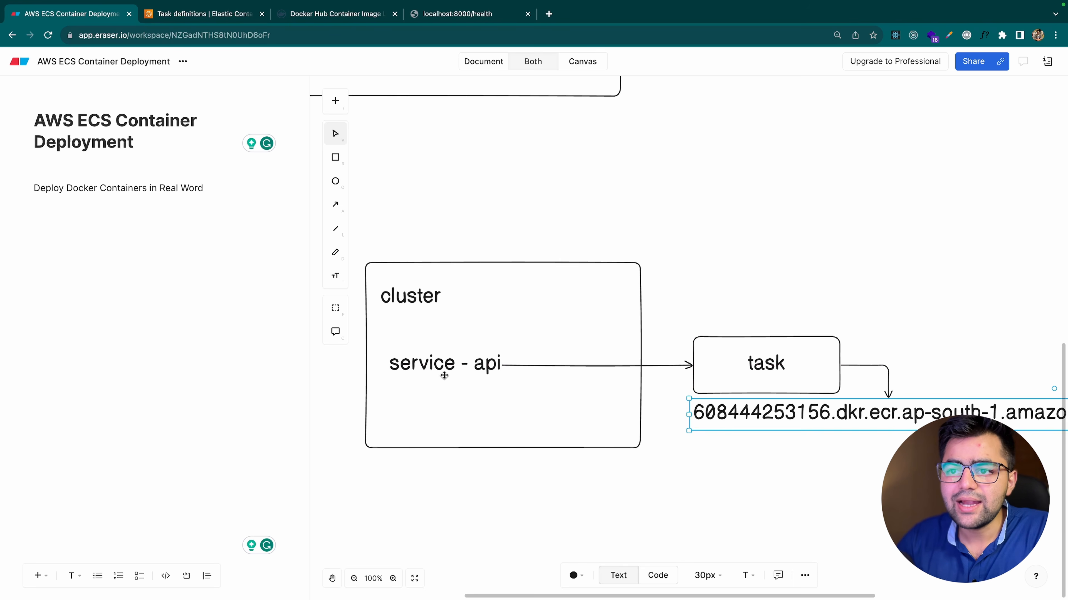
left_click_drag(444, 376, 439, 375)
left_click_drag(725, 355, 720, 354)
left_click(706, 305)
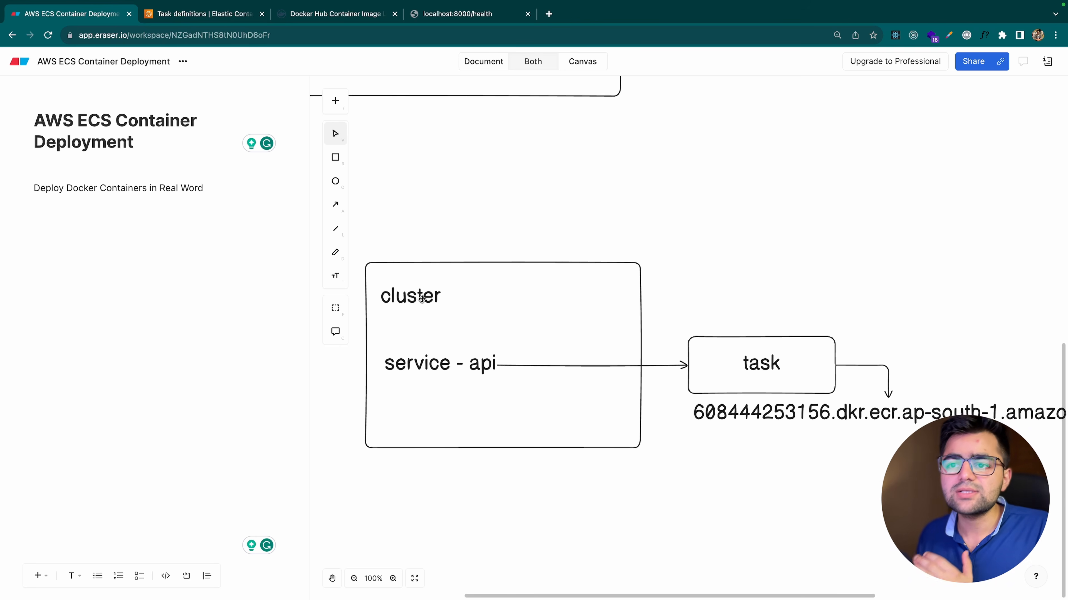
Step: Draw three small empty rectangles inside the second cluster box, around the service - api text
left_click(335, 159)
mouse_move(492, 278)
left_mouse_down()
mouse_move(576, 321)
mouse_move(565, 309)
mouse_move(545, 416)
left_mouse_up()
key("Escape")
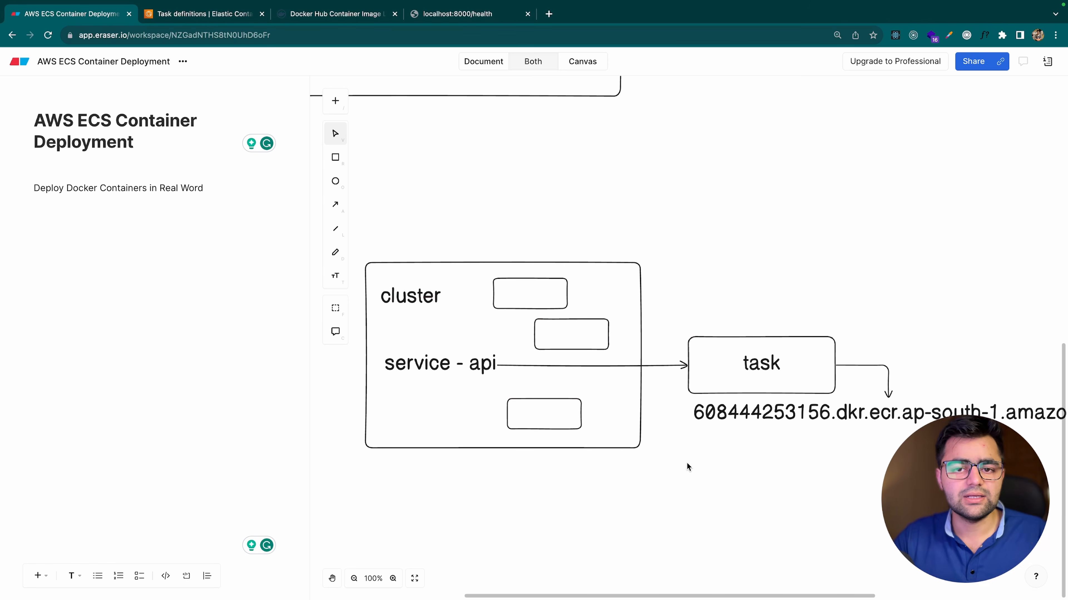
Step: Switch to the AWS console and start a new task definition, setting its family to the owner's name followed by -server-task
left_click(226, 18)
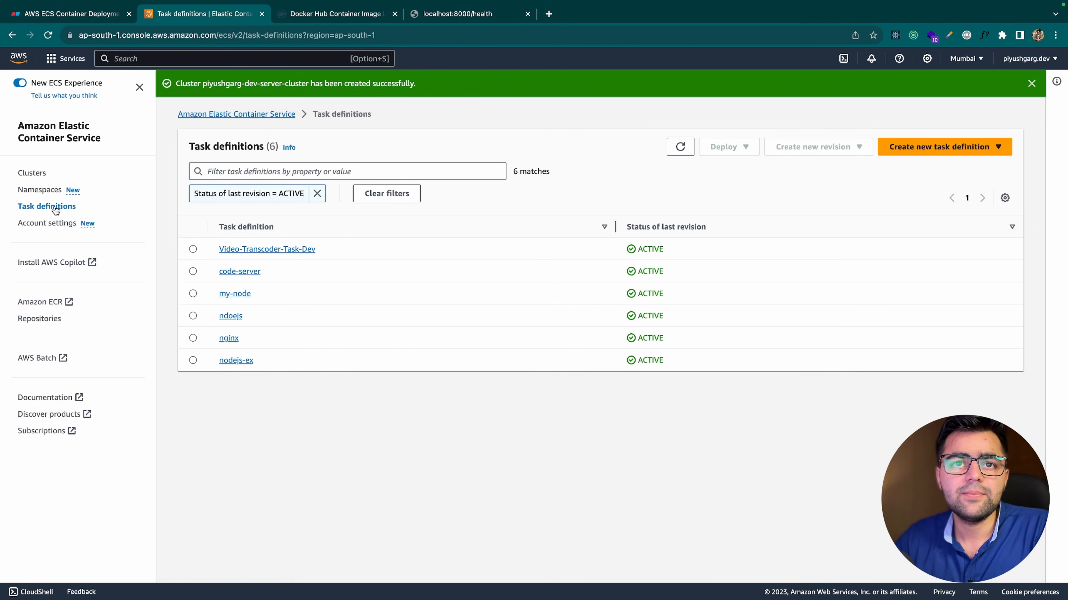
left_click(965, 147)
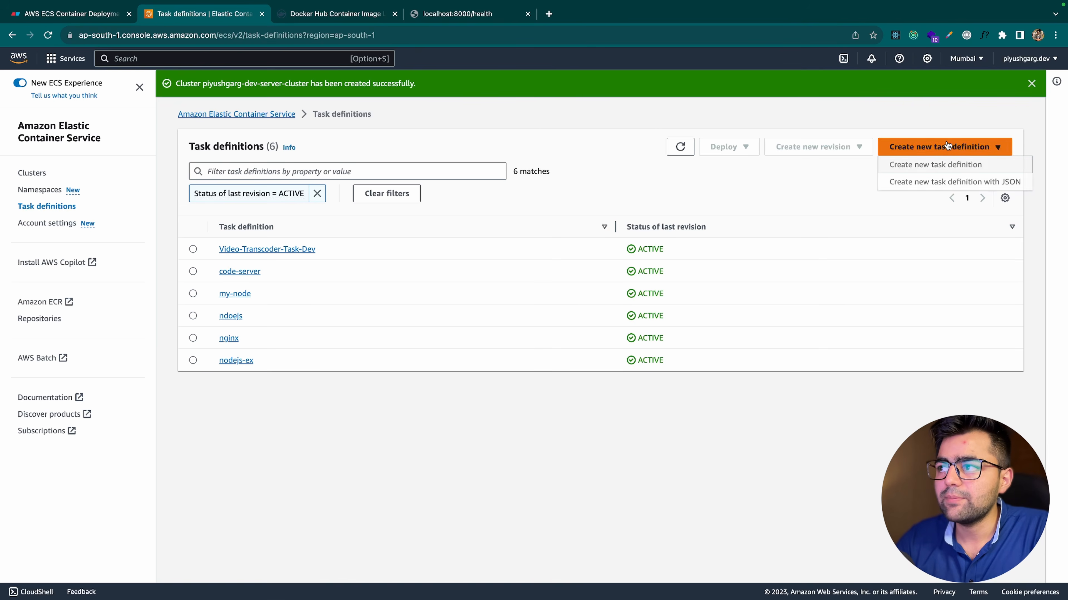
left_click(937, 164)
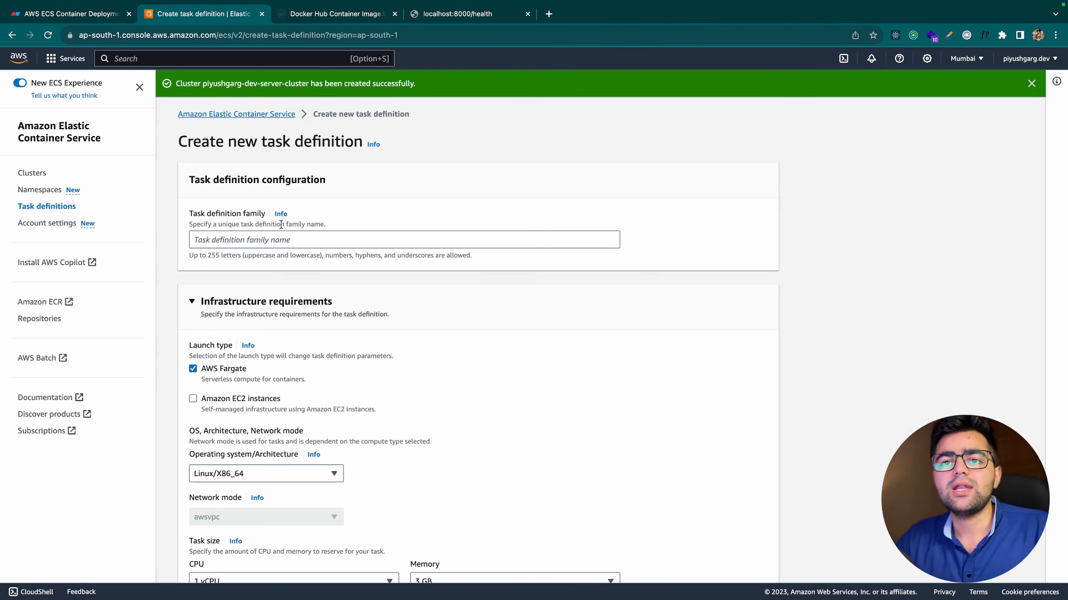
left_click(269, 240)
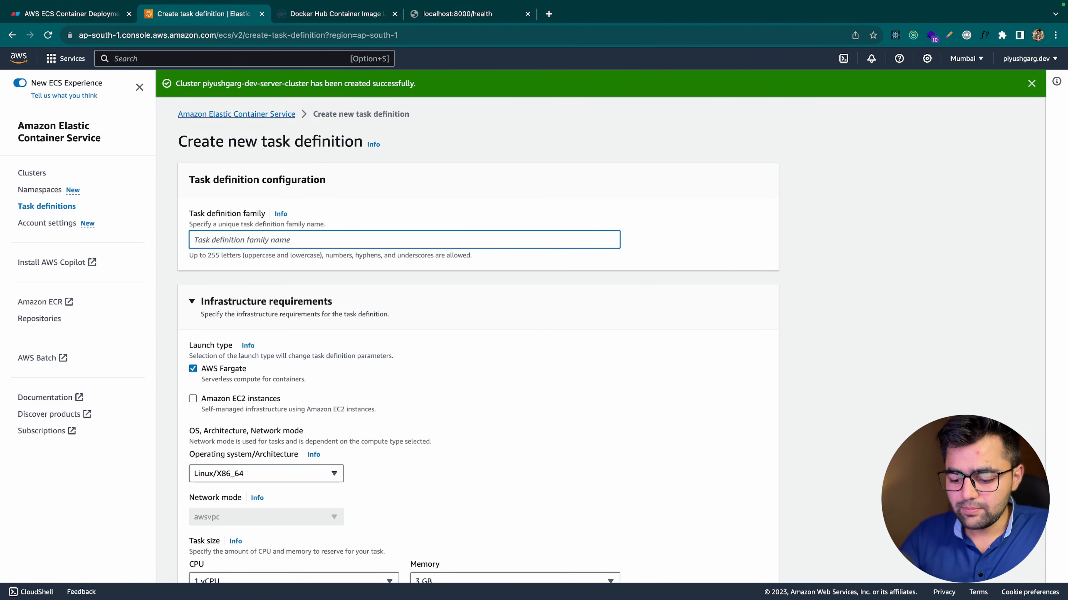
type("piyushgarg-se")
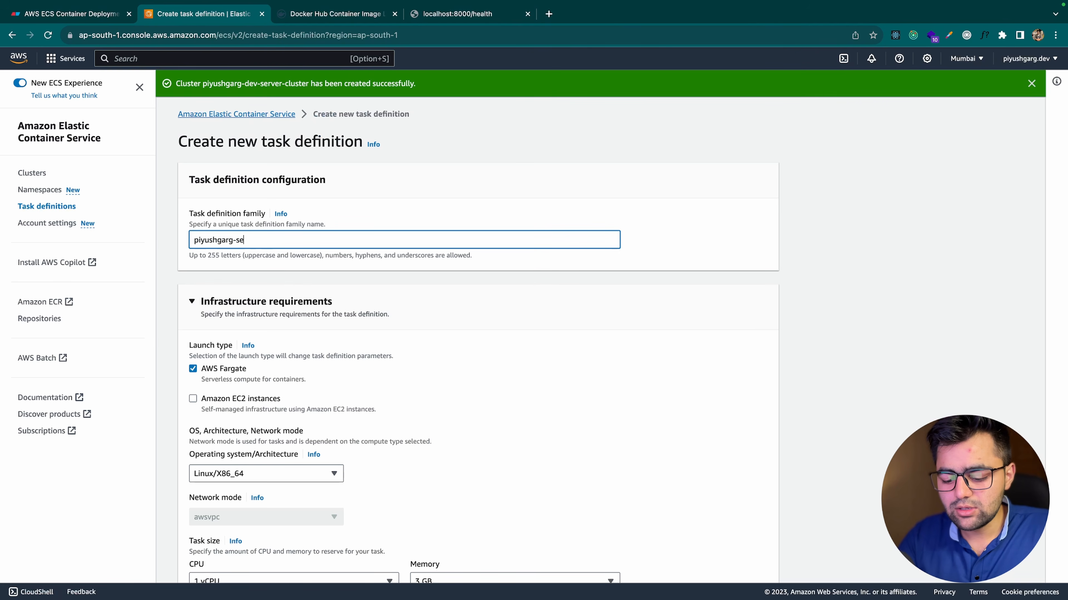
type("rver-task")
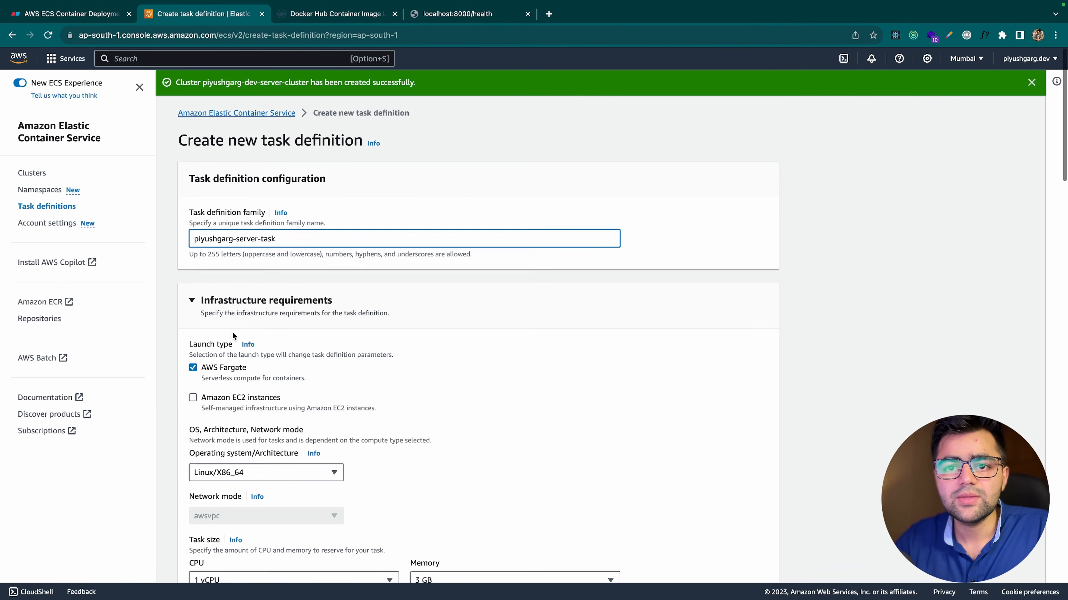
Step: Set the operating system/architecture to Linux/ARM64 and choose 1 vCPU as the task size's CPU
scroll(232, 332, "down", 3)
scroll(240, 310, "down", 2)
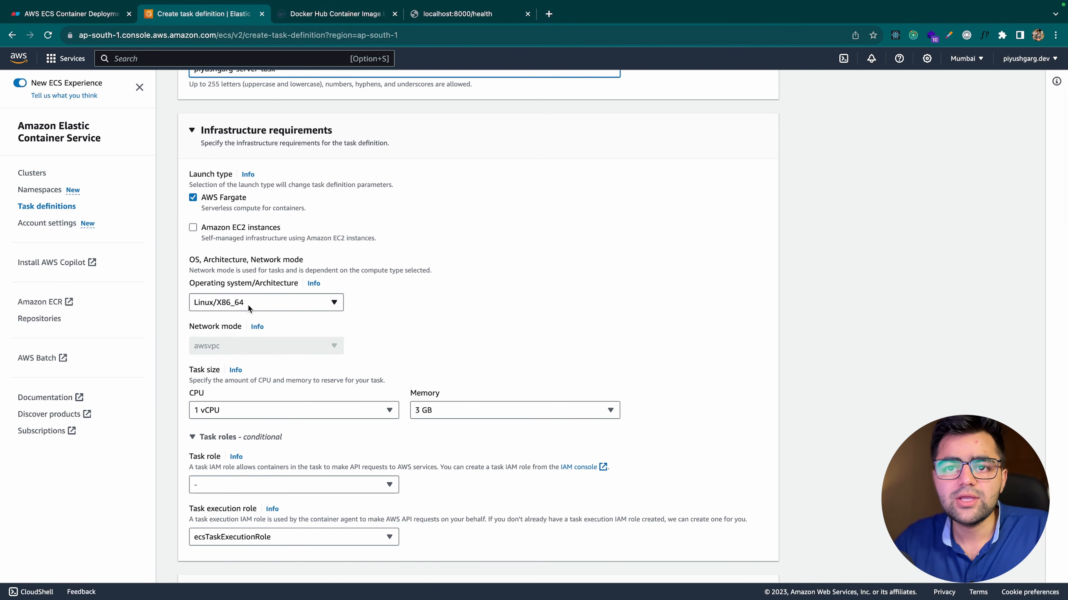
left_click(248, 307)
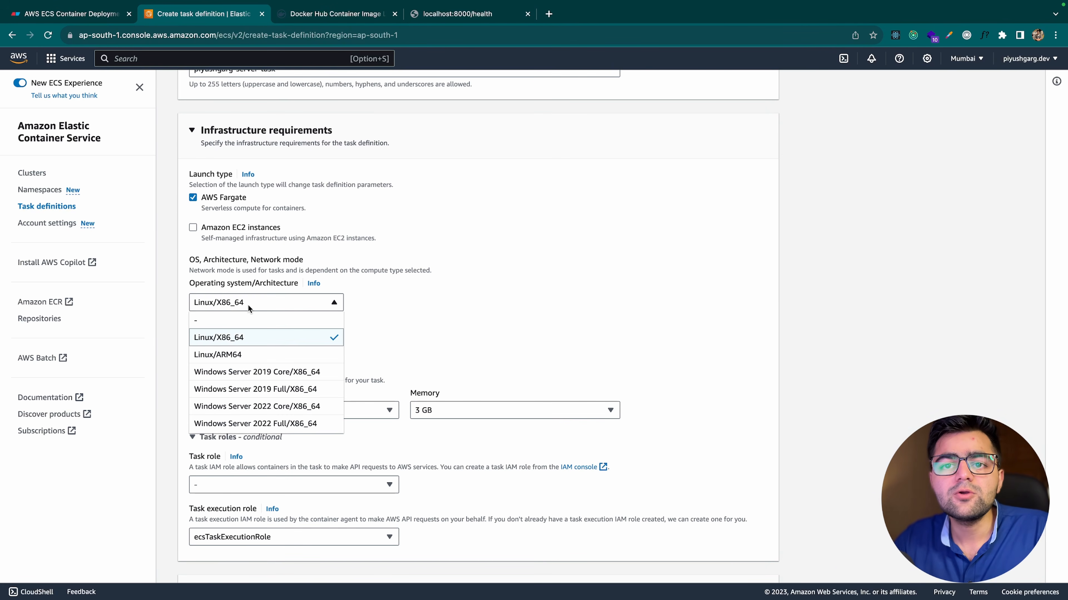
left_click(254, 353)
scroll(264, 327, "down", 2)
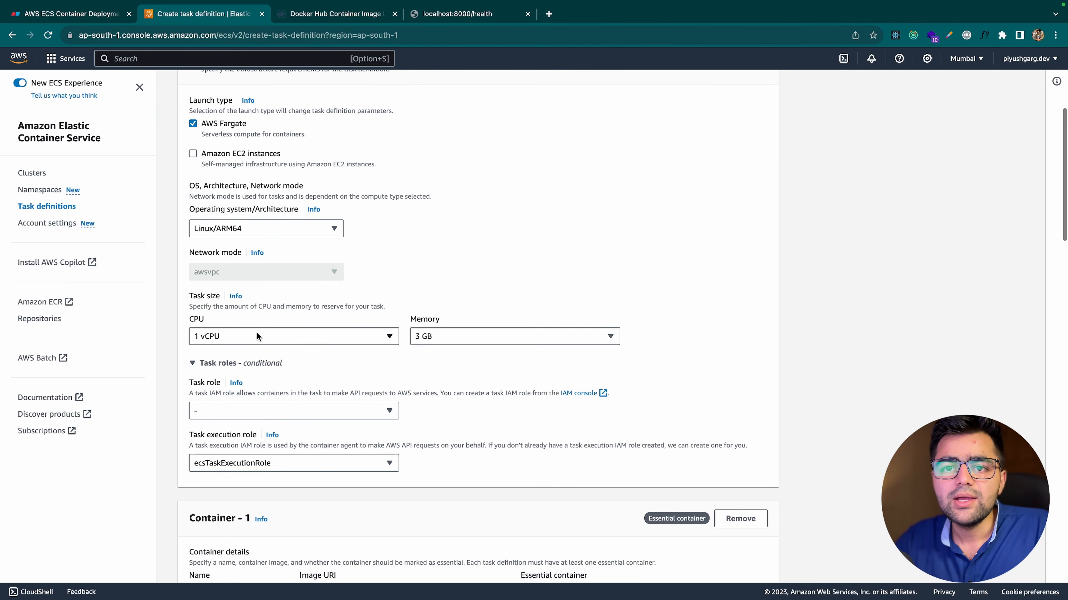
left_click(257, 333)
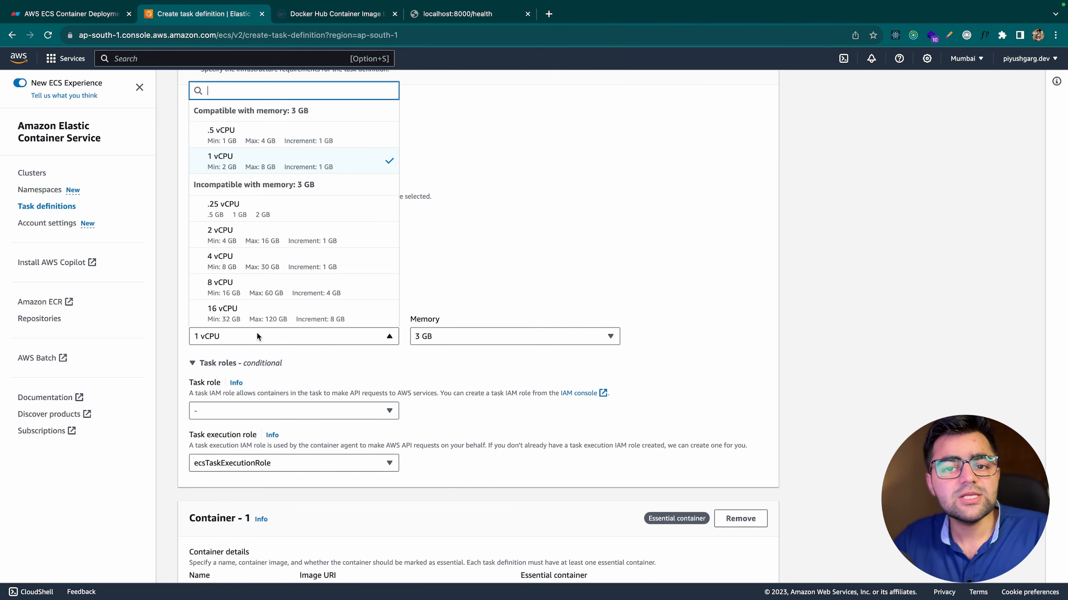
left_click(275, 166)
scroll(423, 371, "down", 3)
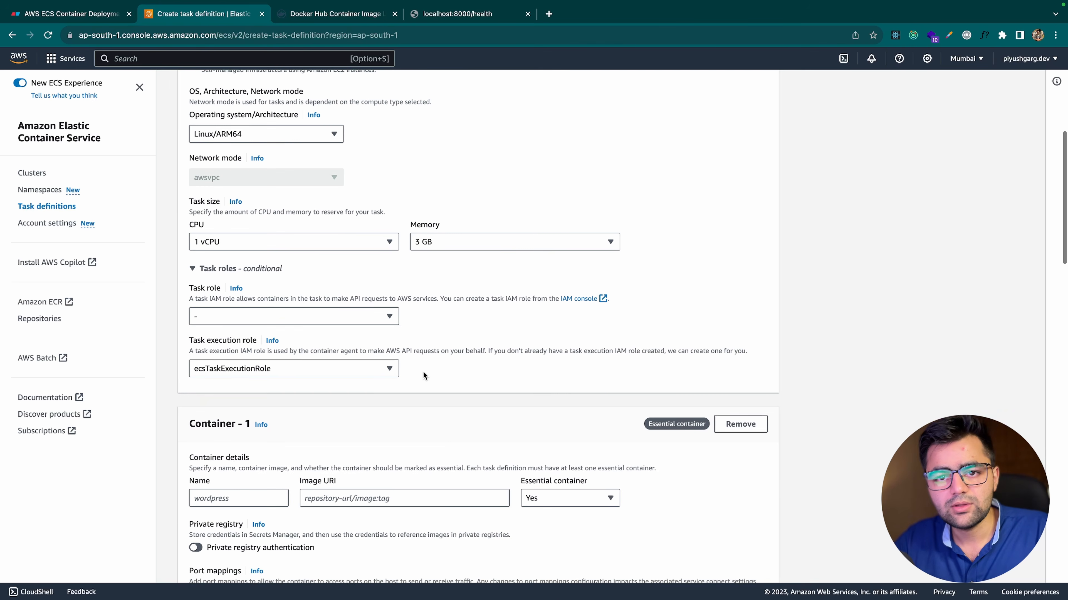
left_click(332, 310)
left_click(332, 310)
scroll(338, 307, "down", 4)
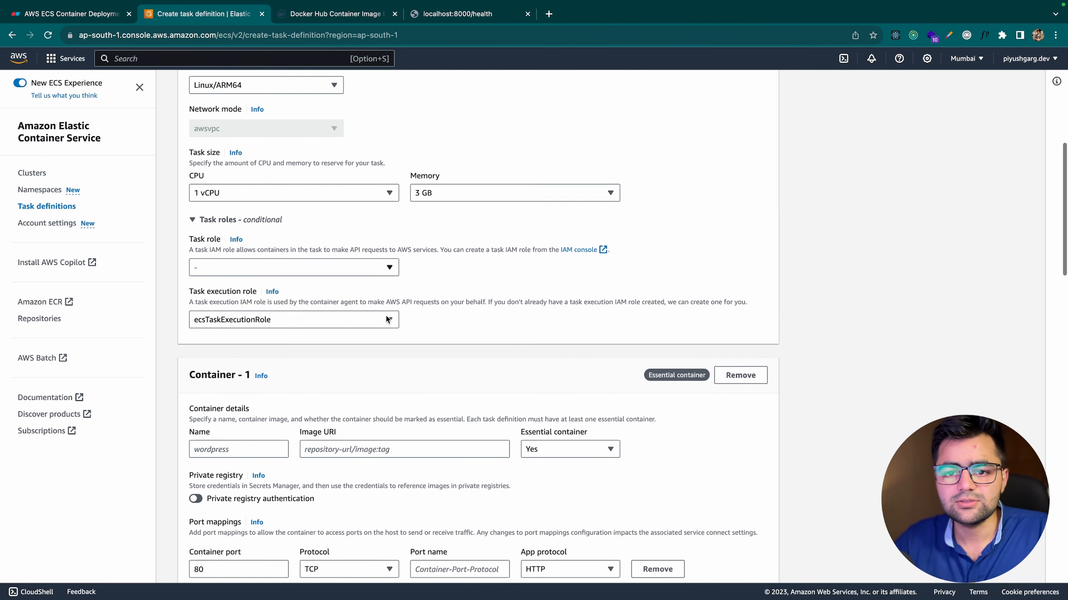
Step: Copy the image URI from below the task box in the Eraser diagram and paste it as Container - 1's image URI in ECS
left_click(258, 339)
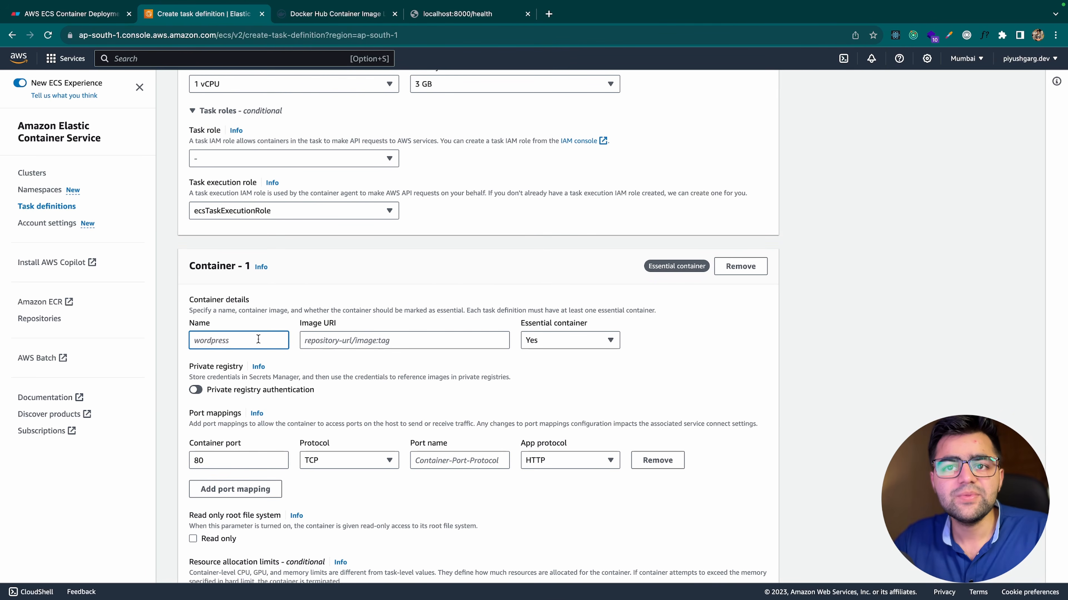
left_click(333, 339)
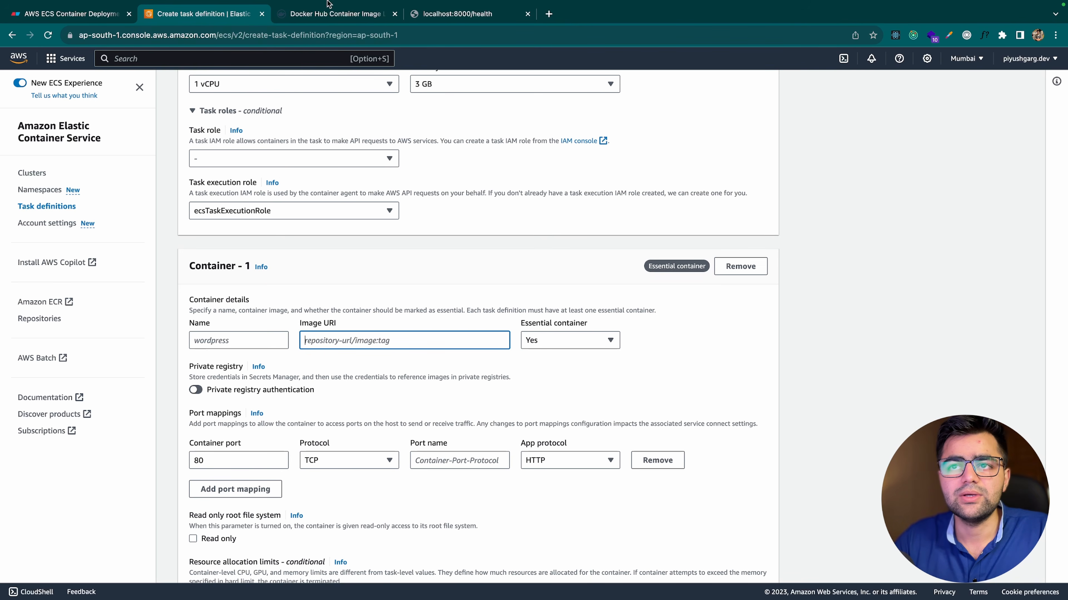
left_click(281, 19)
left_click(74, 13)
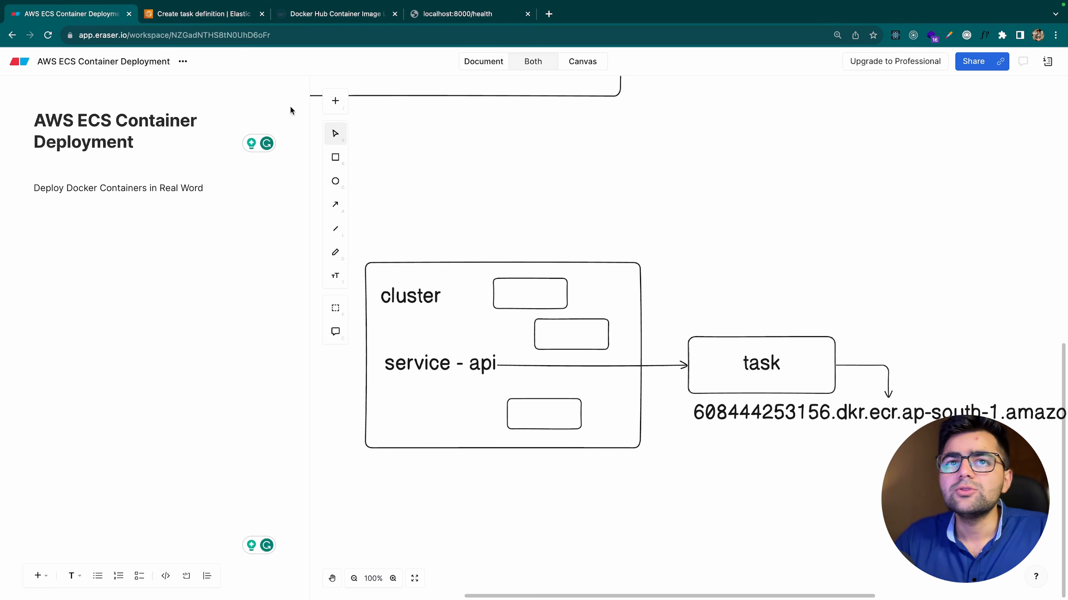
double_click(748, 414)
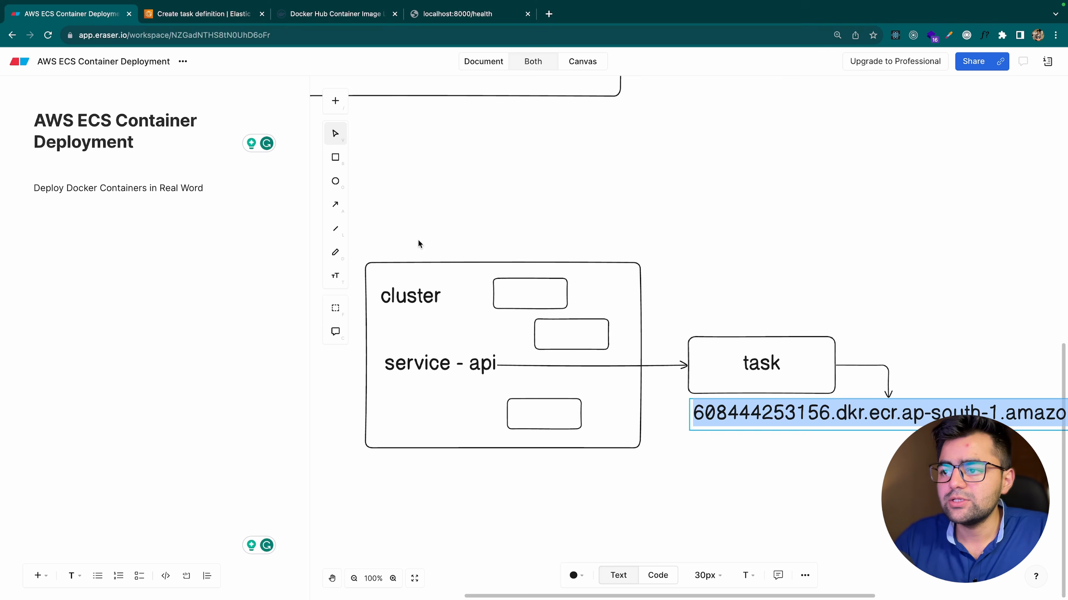
left_click(221, 14)
key("super+v")
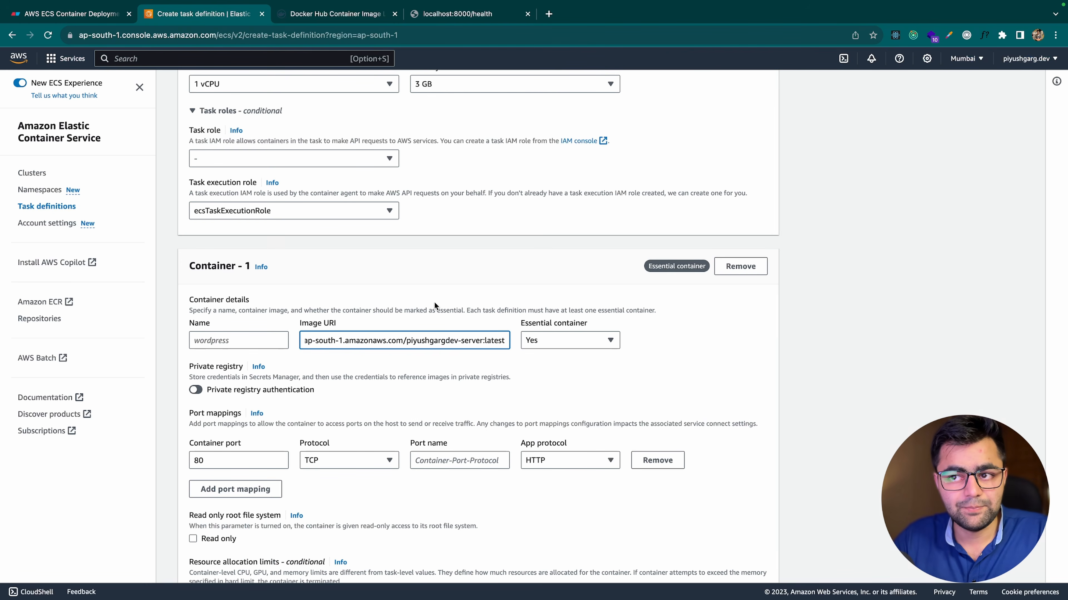
left_click(434, 301)
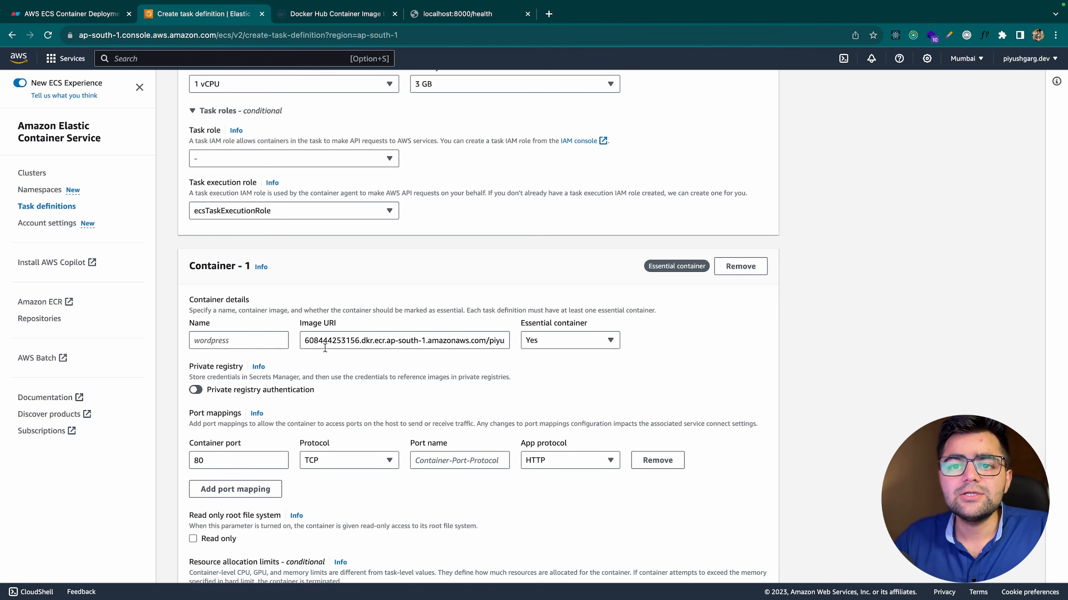
Step: Name Container - 1 with the owner's name followed by -dev
left_click(256, 342)
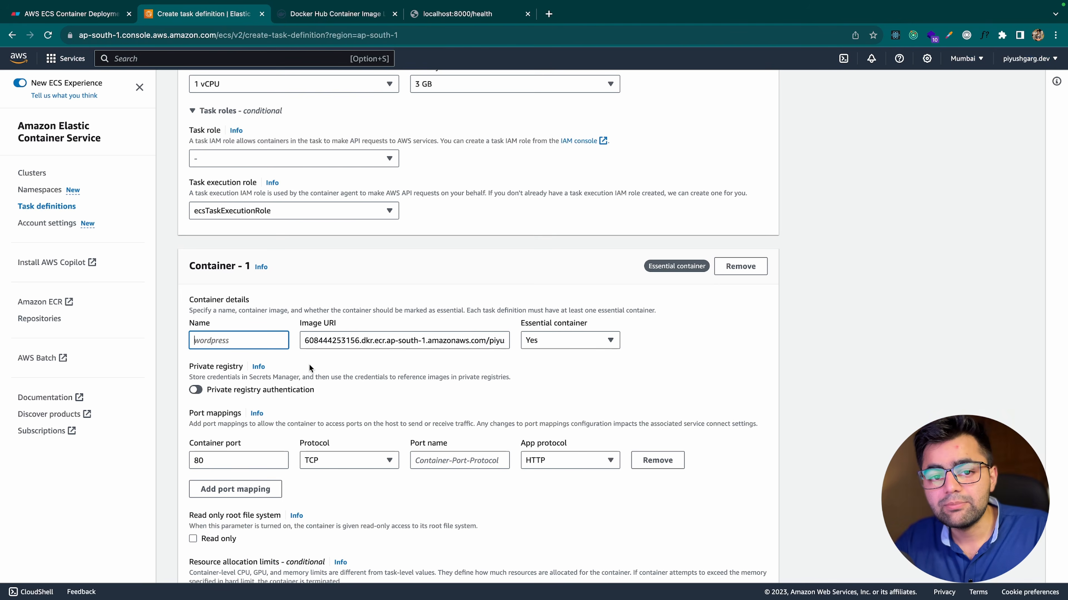
type("piyushgar")
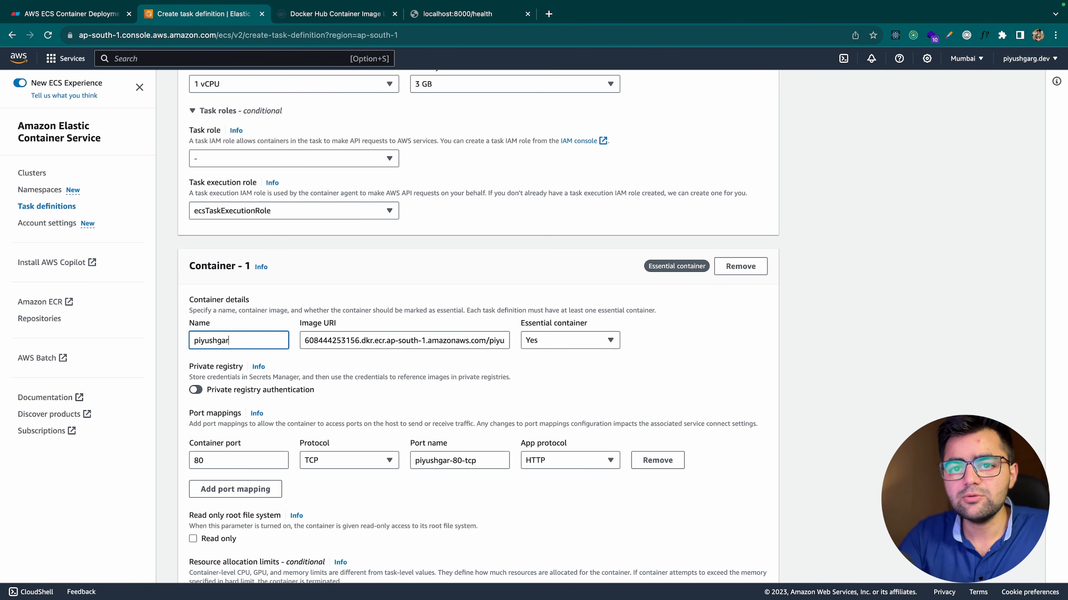
type("g-dev")
left_click(202, 264)
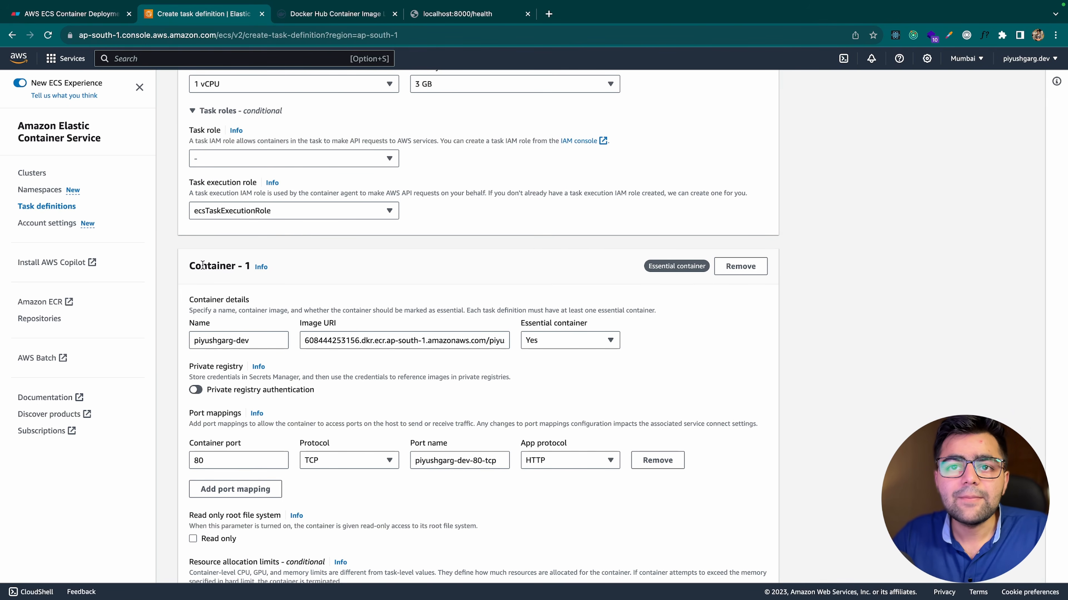
left_click_drag(203, 264, 251, 268)
left_click(252, 285)
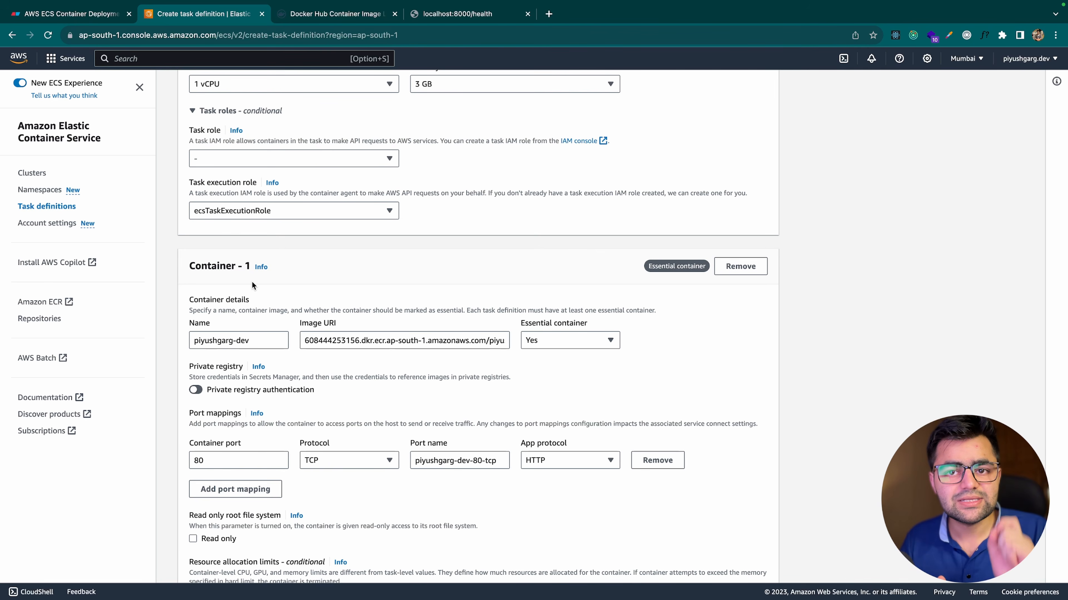
Step: Set the container port in Container - 1's port mapping to 8000
scroll(252, 285, "down", 2)
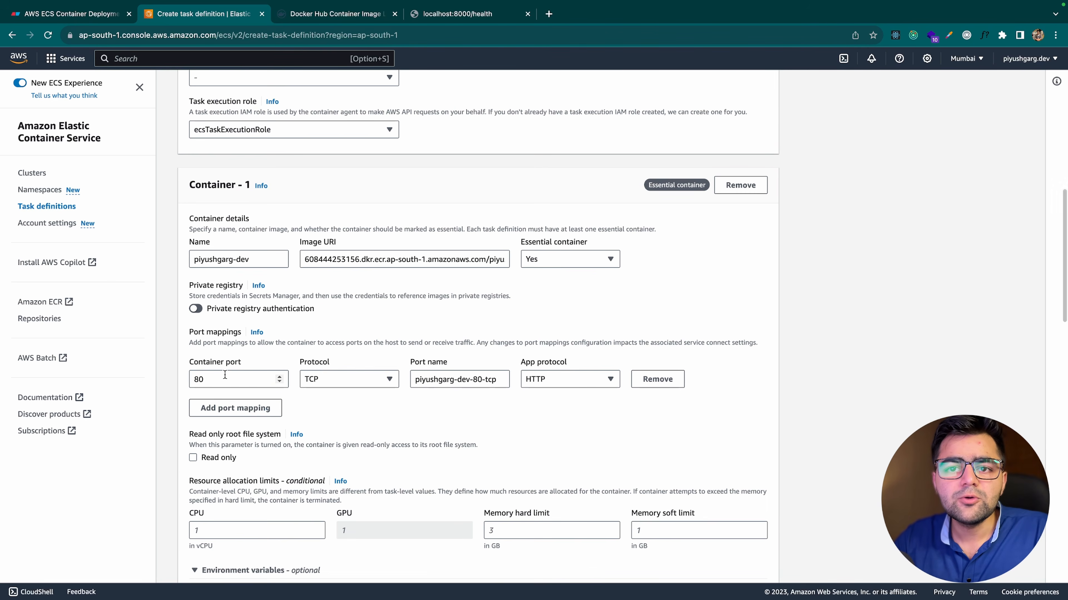
left_click(239, 382)
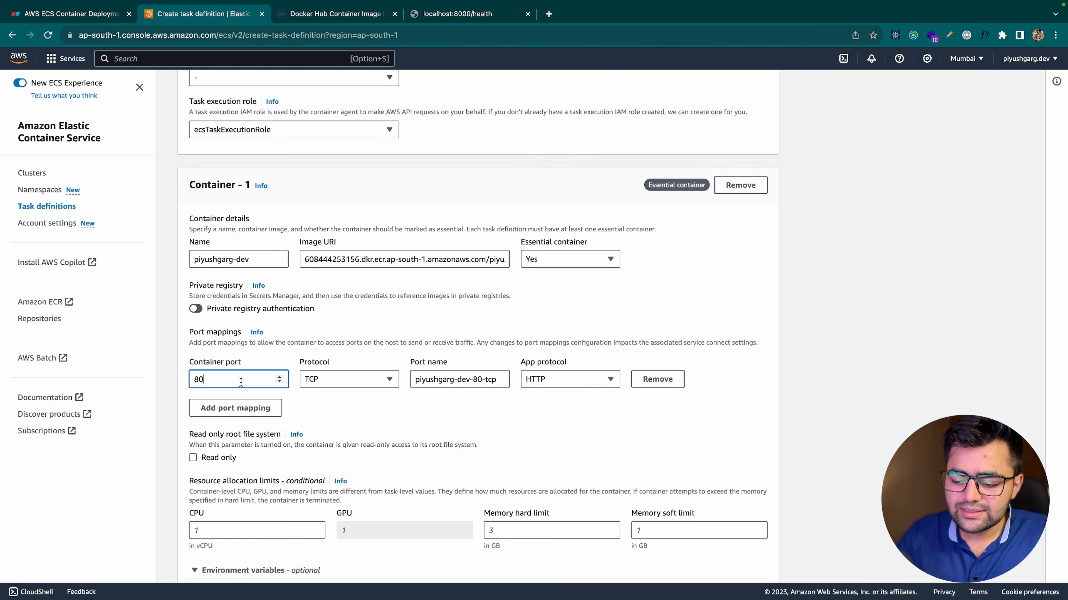
type("00")
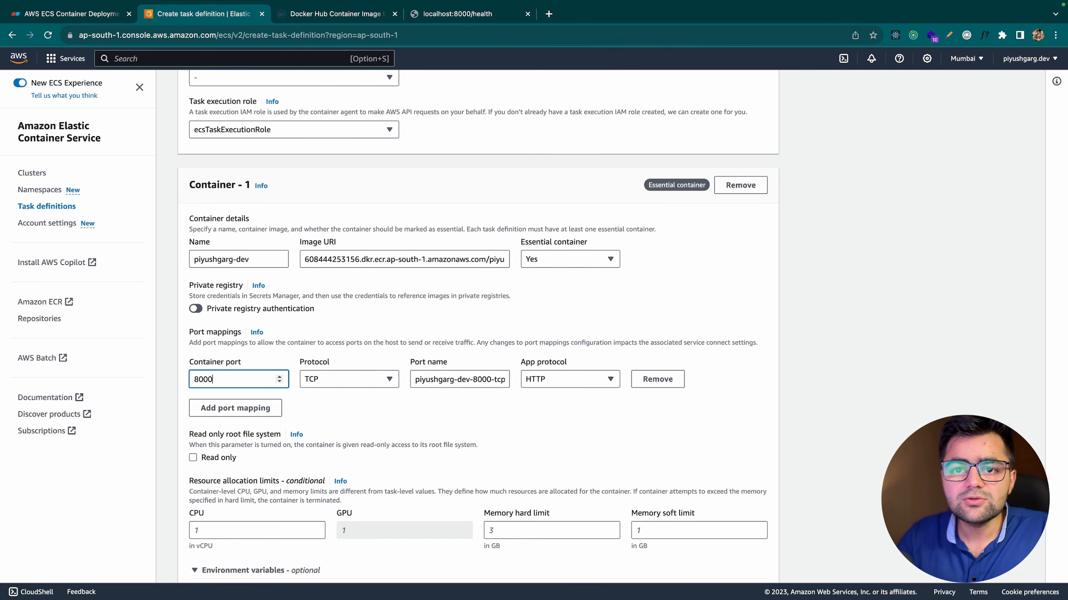
Step: Review Container - 1's resource limits, environment variables and logging options, and expand its optional Docker configuration and HealthCheck settings
left_click(357, 404)
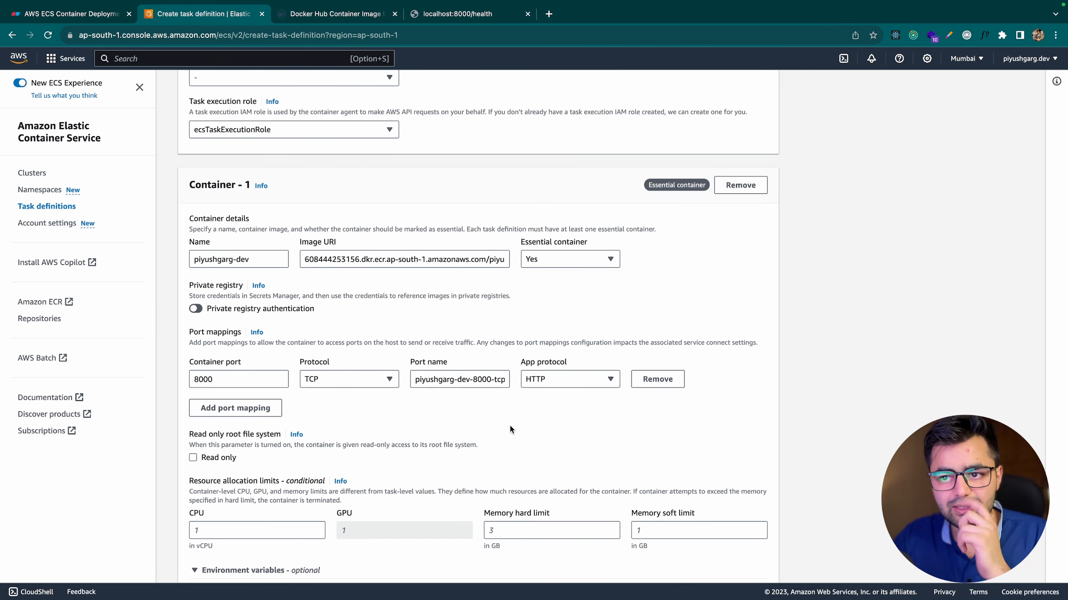
scroll(393, 426, "down", 4)
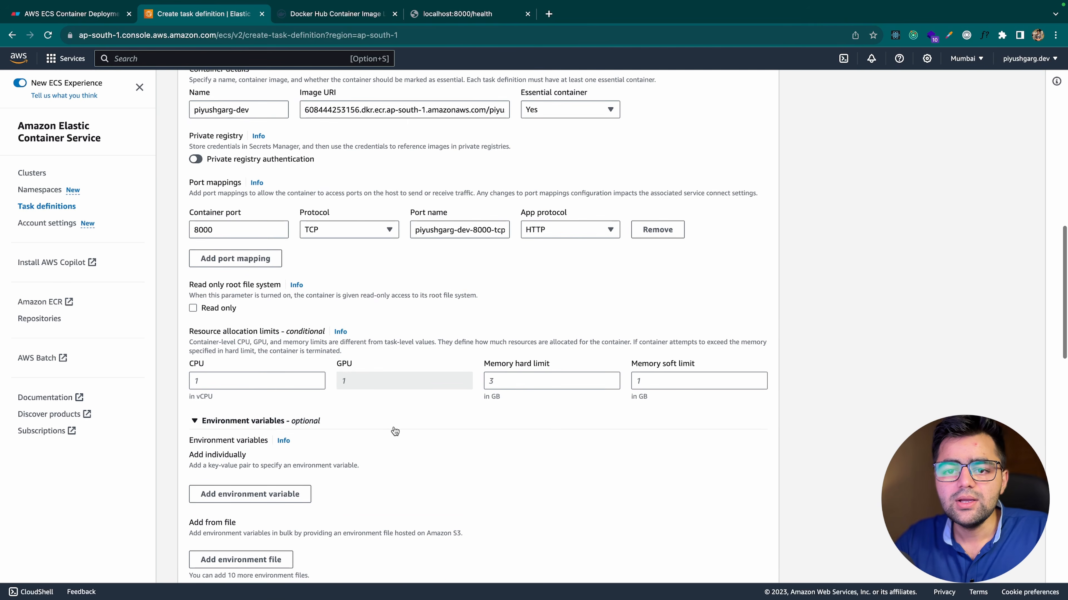
scroll(394, 431, "down", 3)
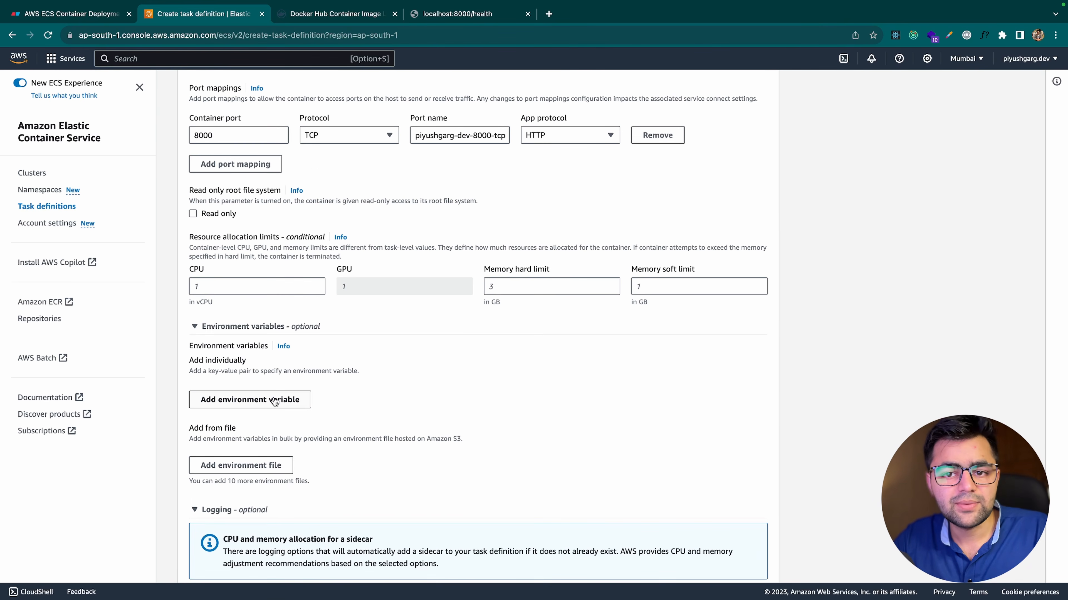
scroll(274, 402, "down", 12)
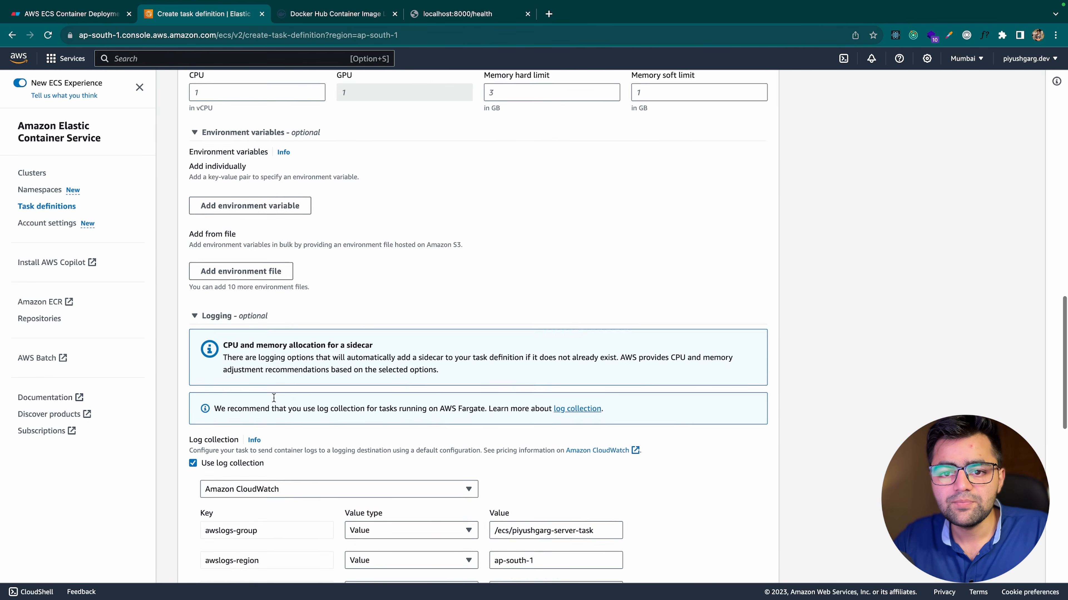
scroll(273, 397, "down", 3)
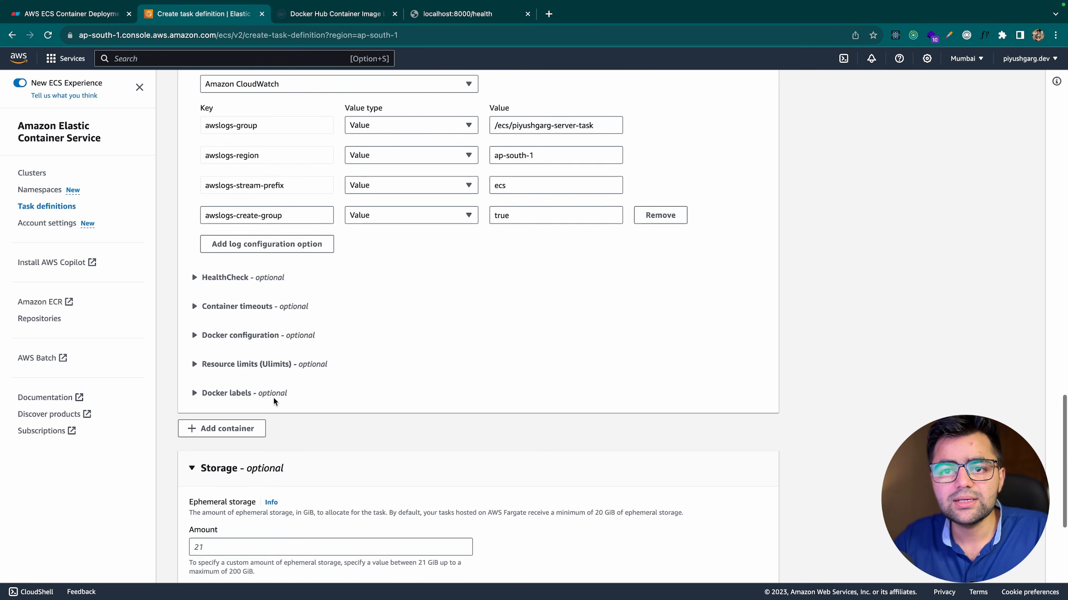
left_click(241, 324)
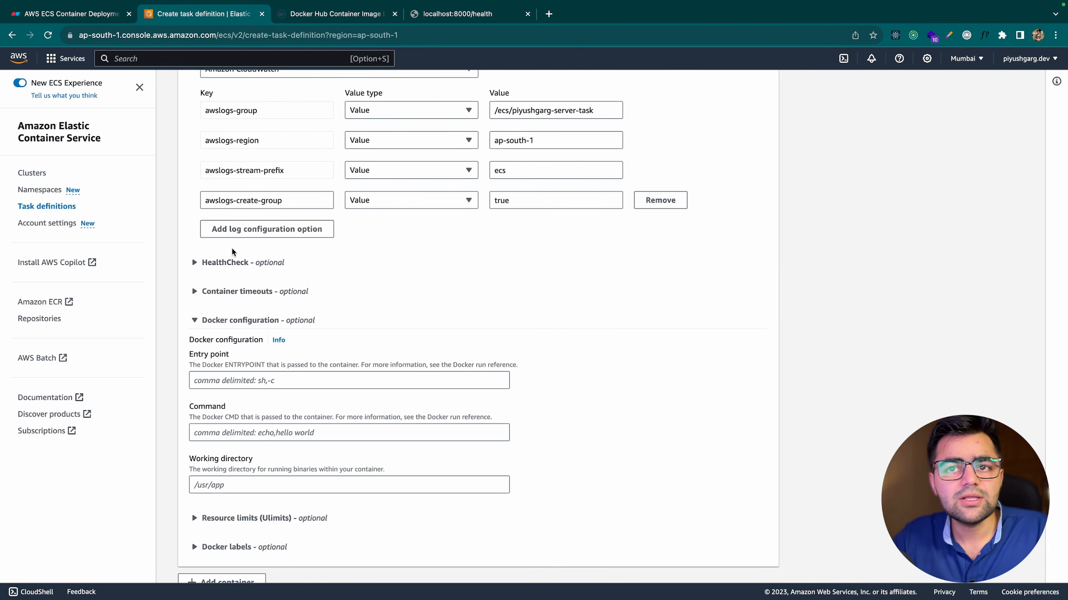
left_click(233, 263)
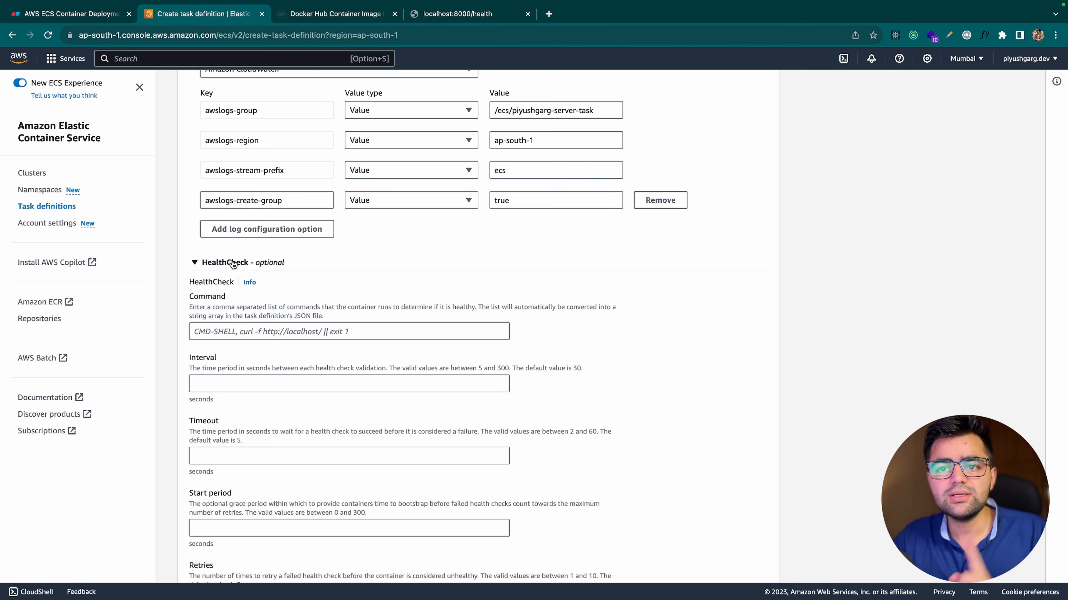
left_click(306, 332)
left_click_drag(188, 287, 217, 284)
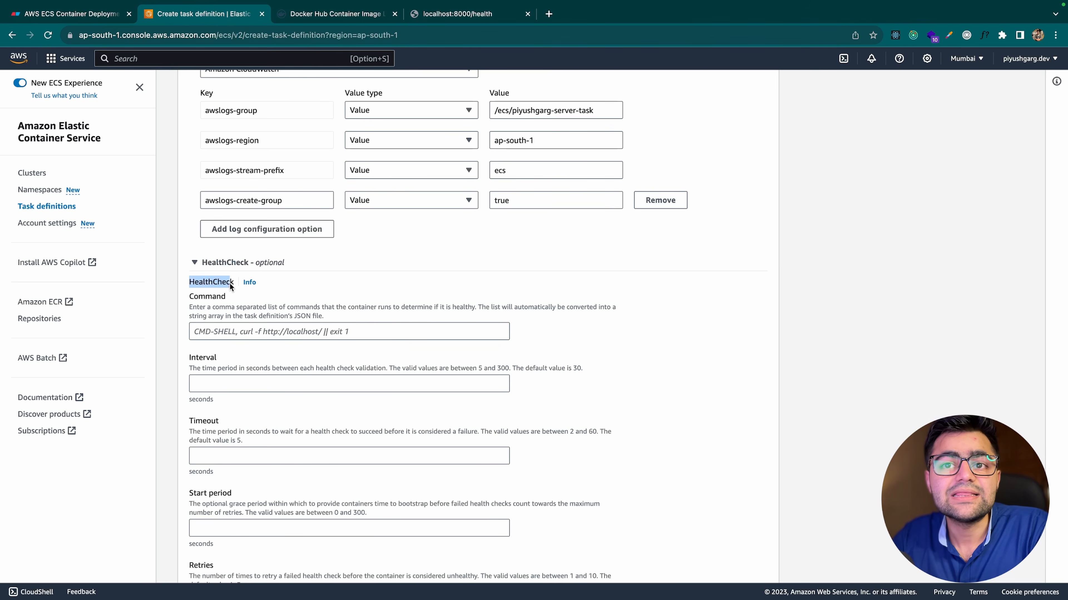
left_click(311, 283)
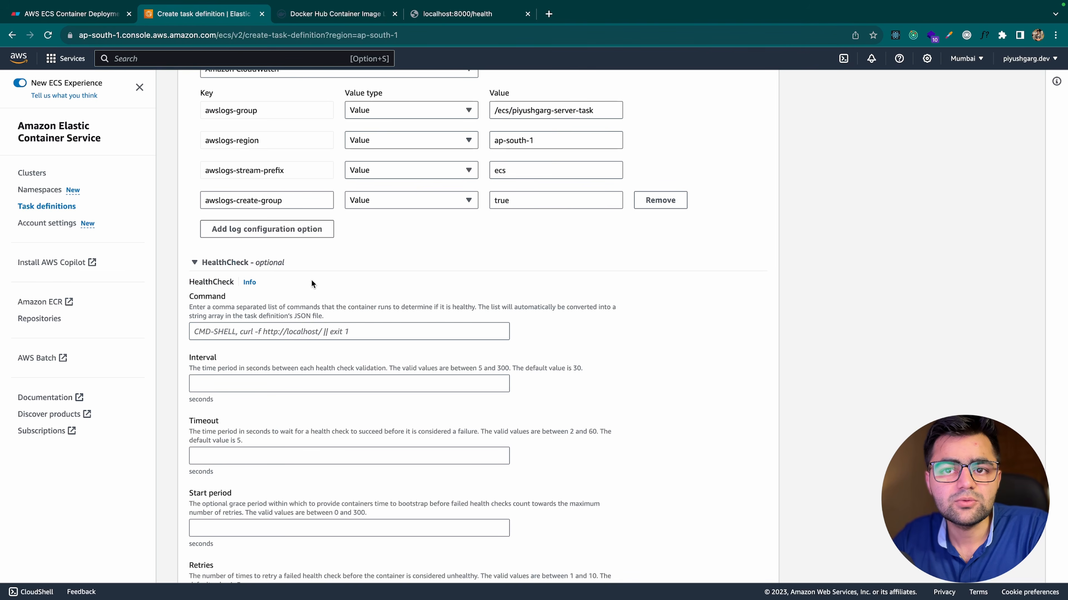
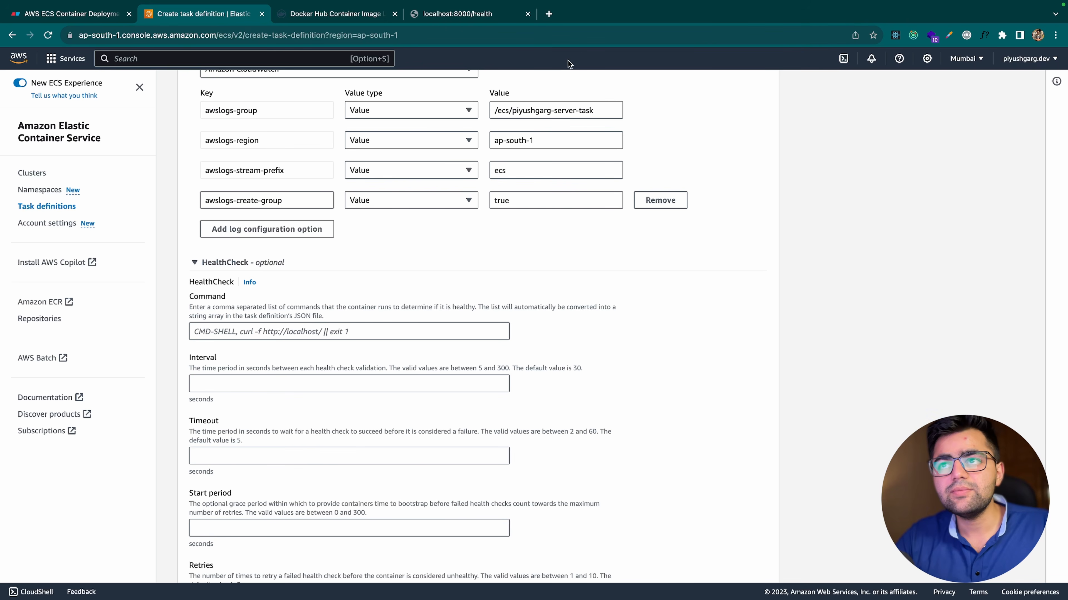
left_click(548, 14)
type("CMD,")
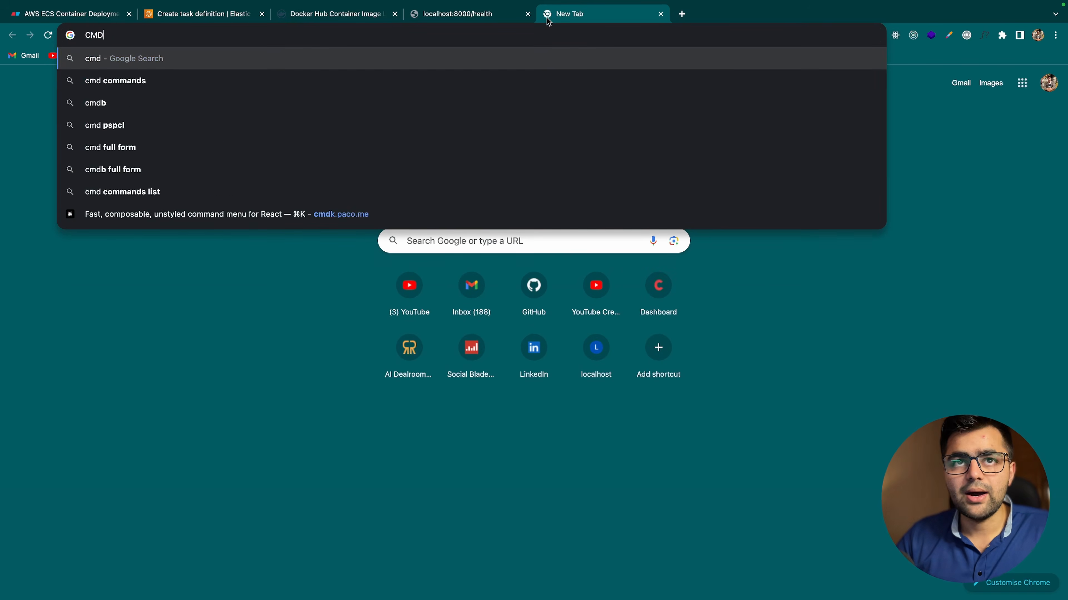
left_click(165, 17)
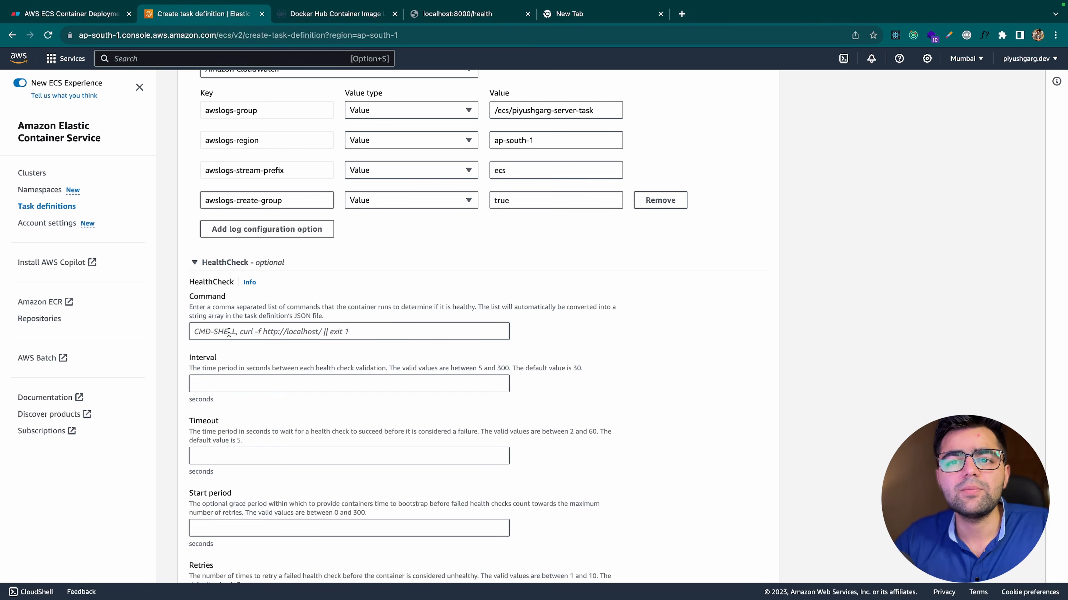
left_click(198, 332)
type("C")
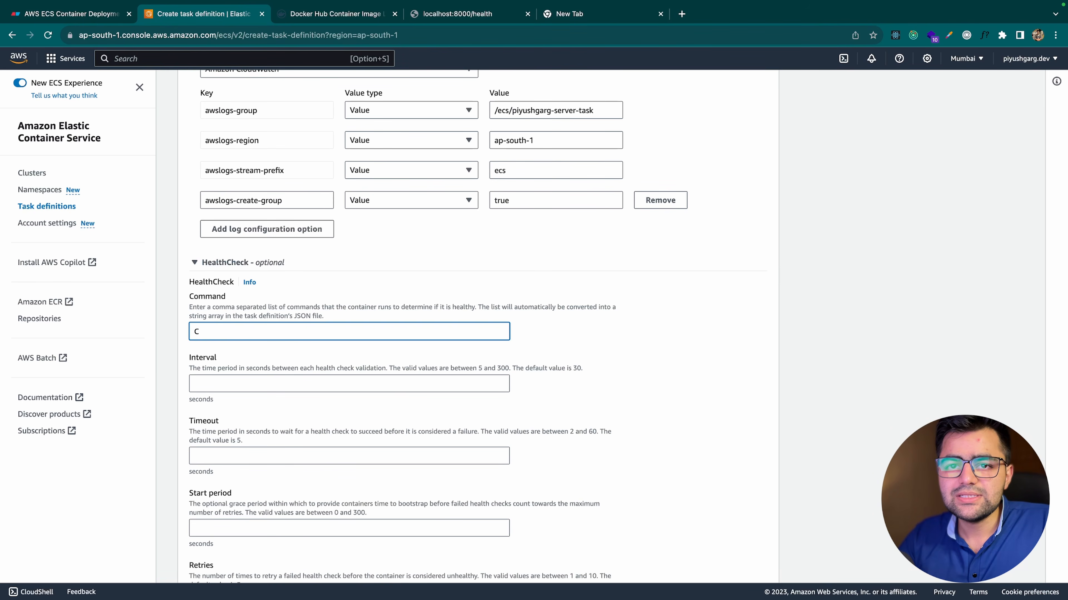
left_click(250, 282)
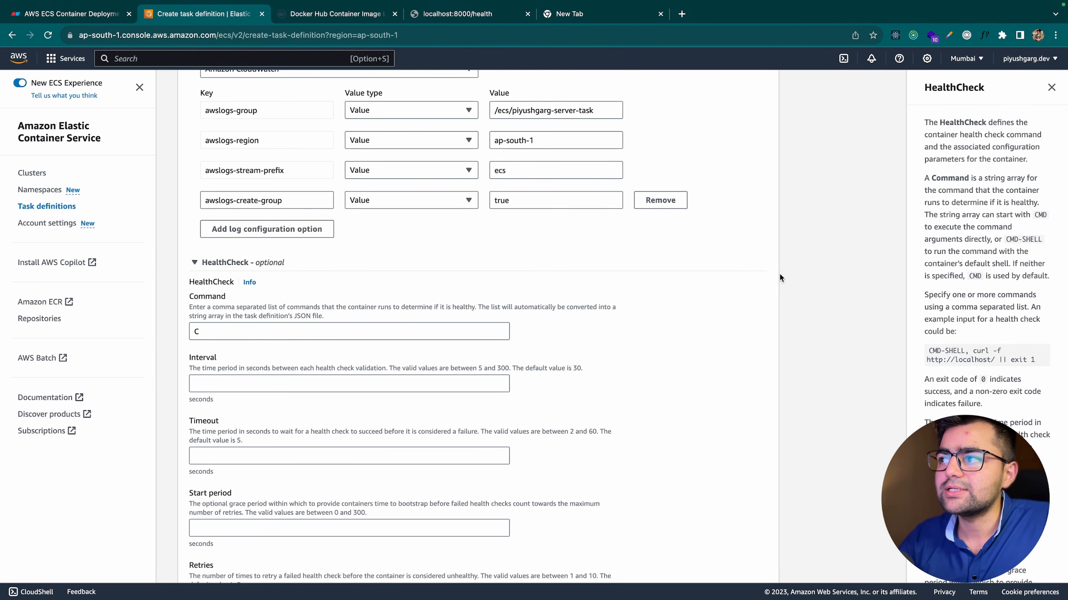
left_click_drag(928, 351, 1041, 365)
key("super+c")
left_click(321, 332)
key("super+a")
key("super+v")
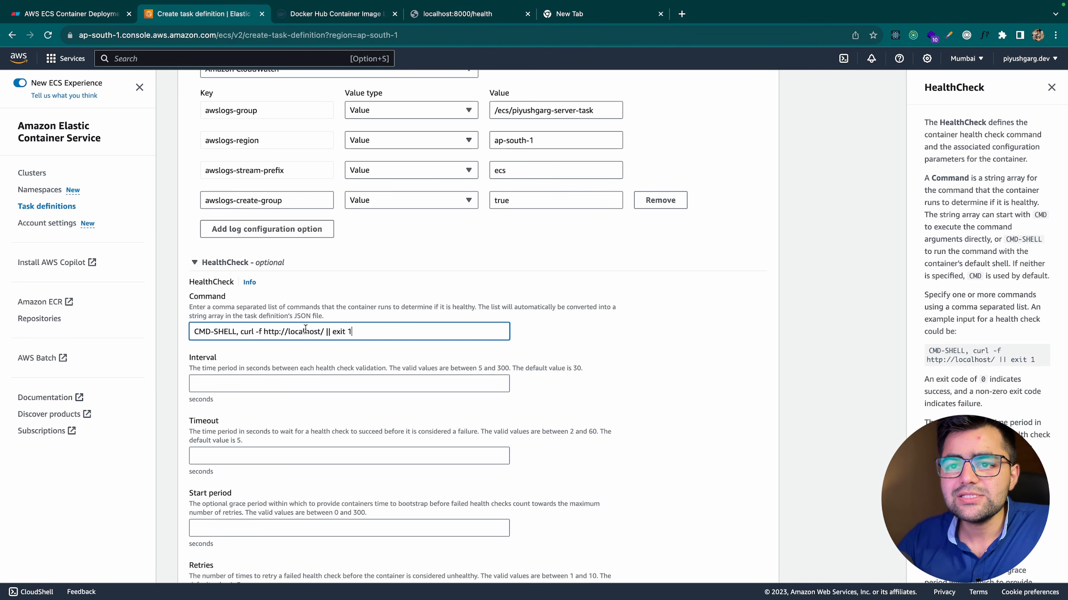
left_click(320, 332)
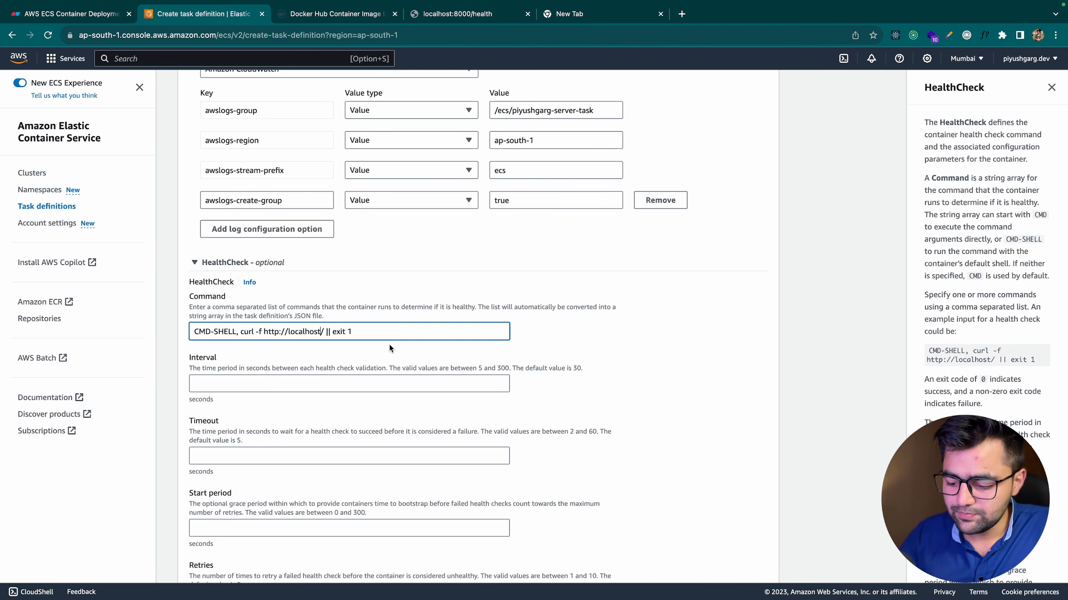
type(":8000")
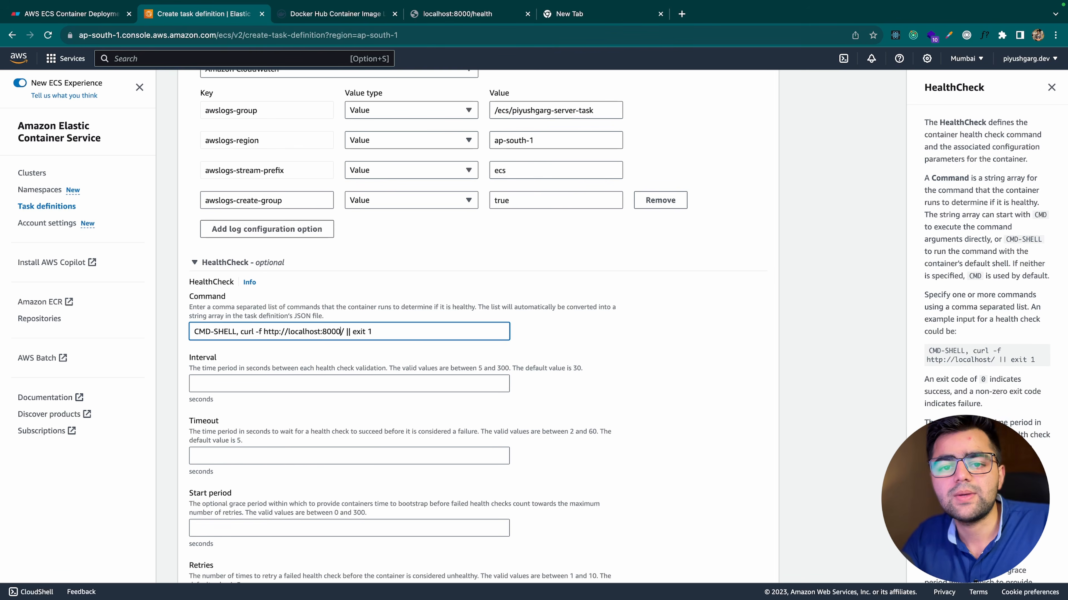
key("Right")
type("health")
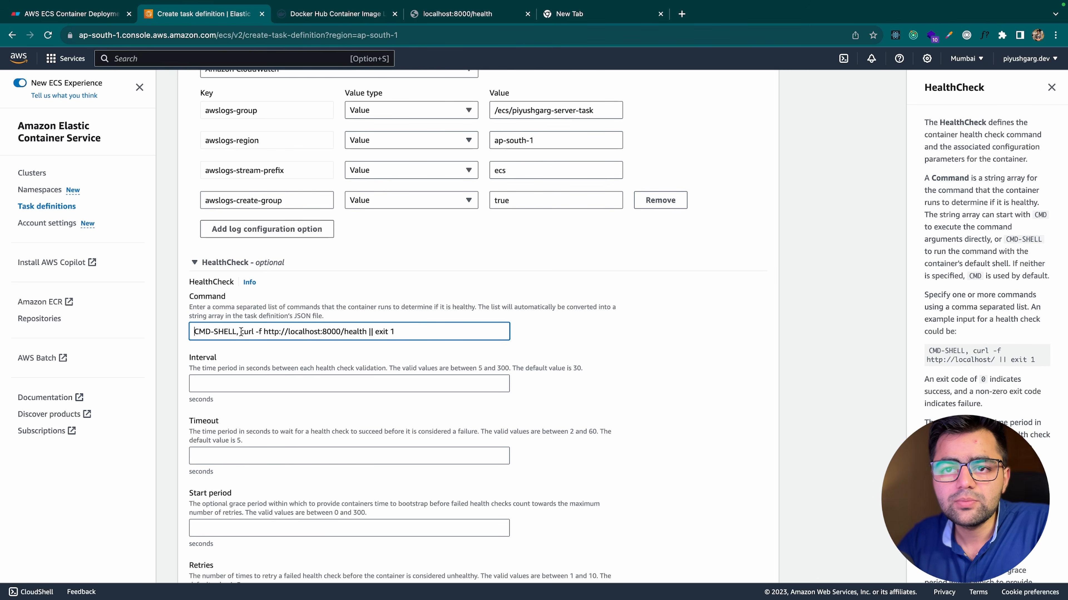
mouse_move(240, 332)
left_mouse_down()
mouse_move(395, 332)
mouse_move(367, 332)
left_mouse_up()
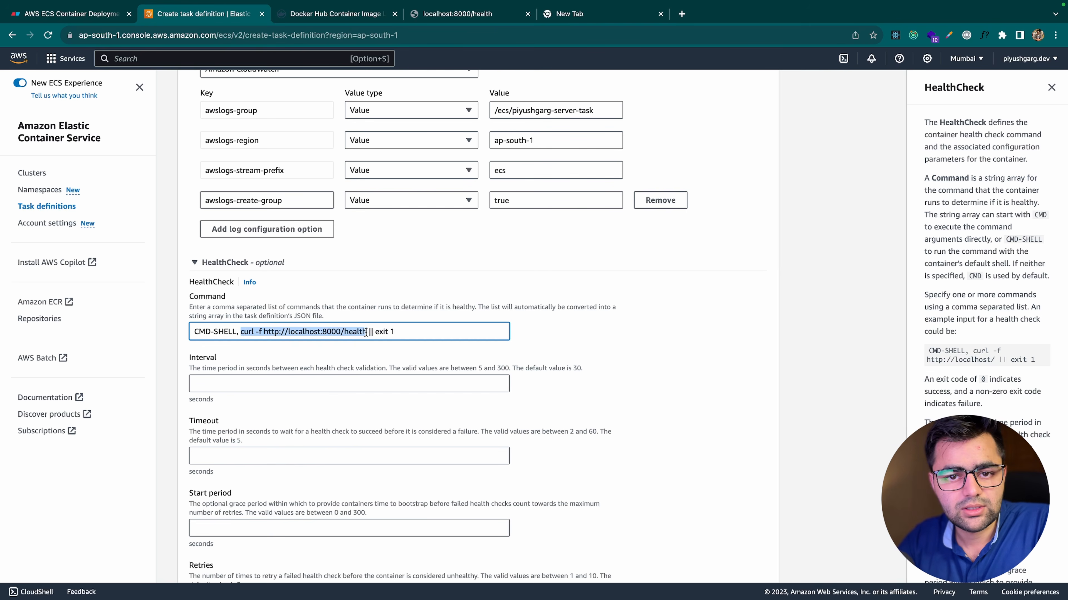
left_click(415, 331)
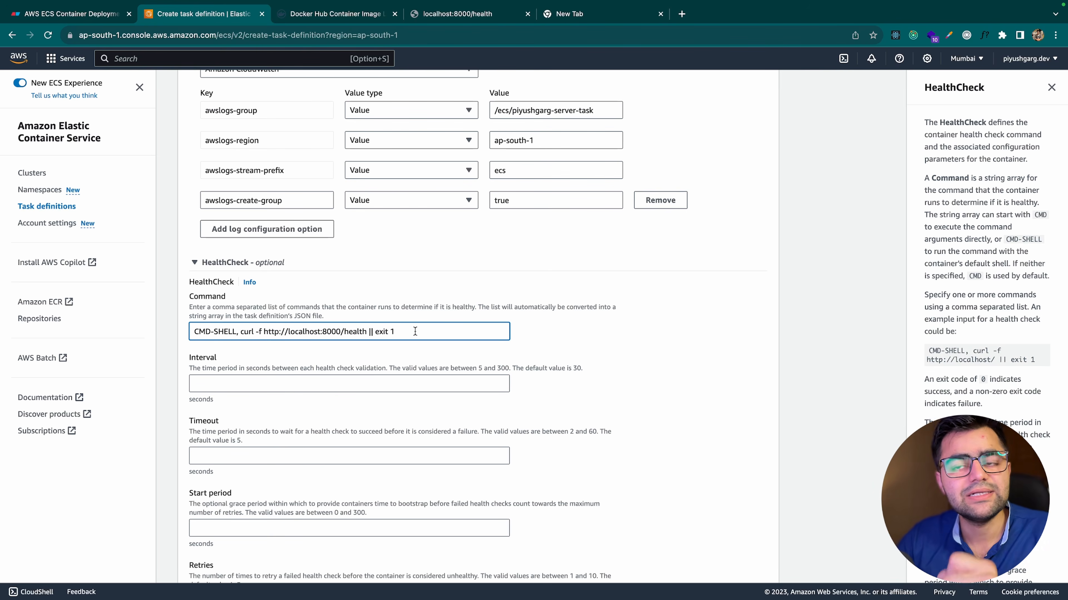
Step: Switch to VS Code to examine the routes folder and the router registration in src/index.ts, and return to the AWS console
key("ctrl+Left")
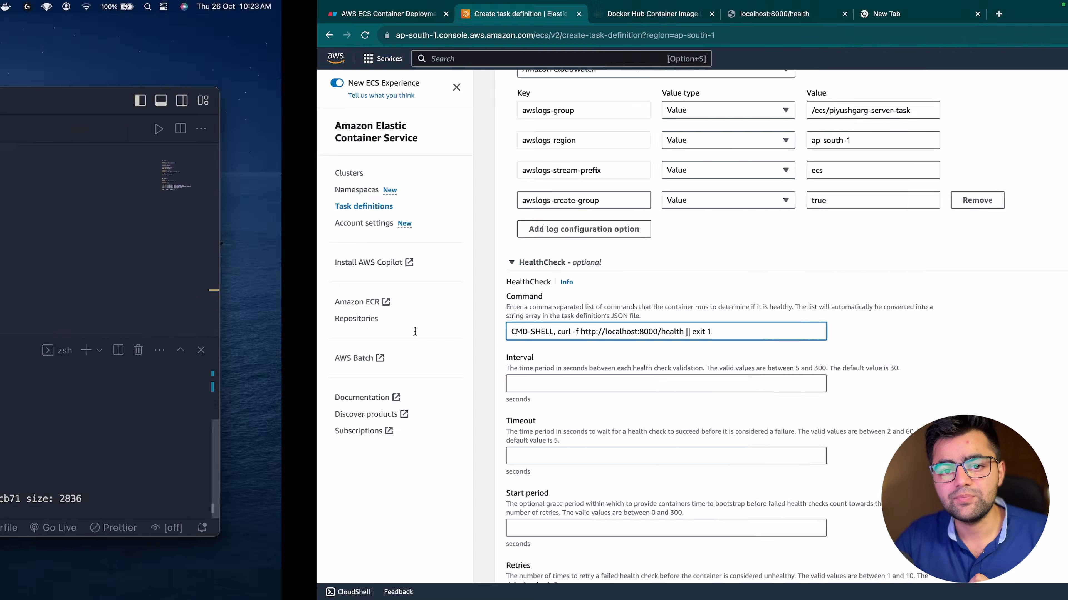
left_click(204, 275)
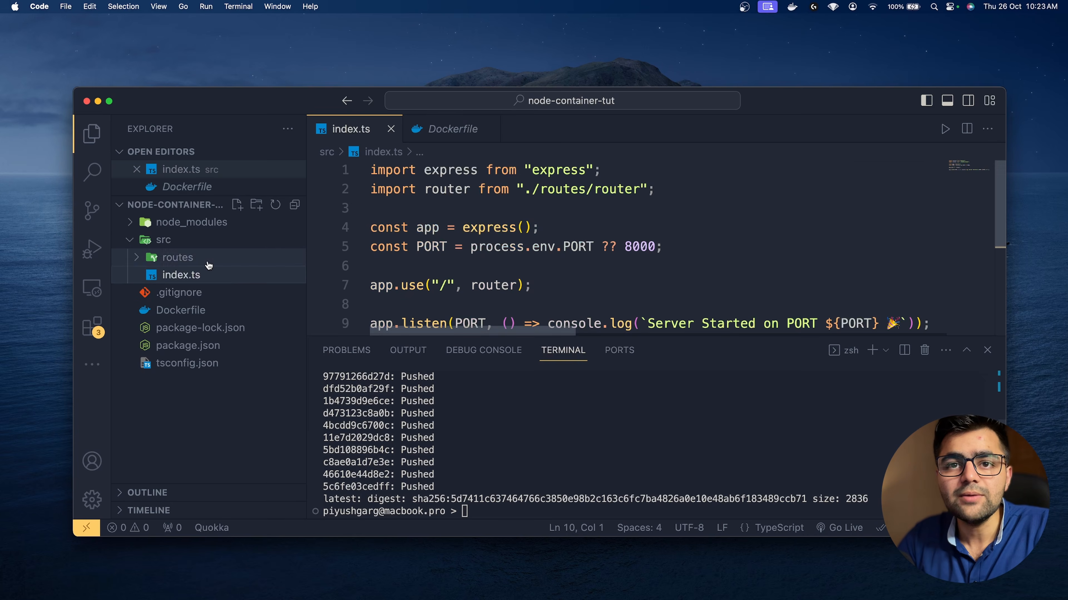
left_click(178, 257)
left_click(190, 275)
left_click_drag(531, 285, 454, 285)
key("ctrl+Right")
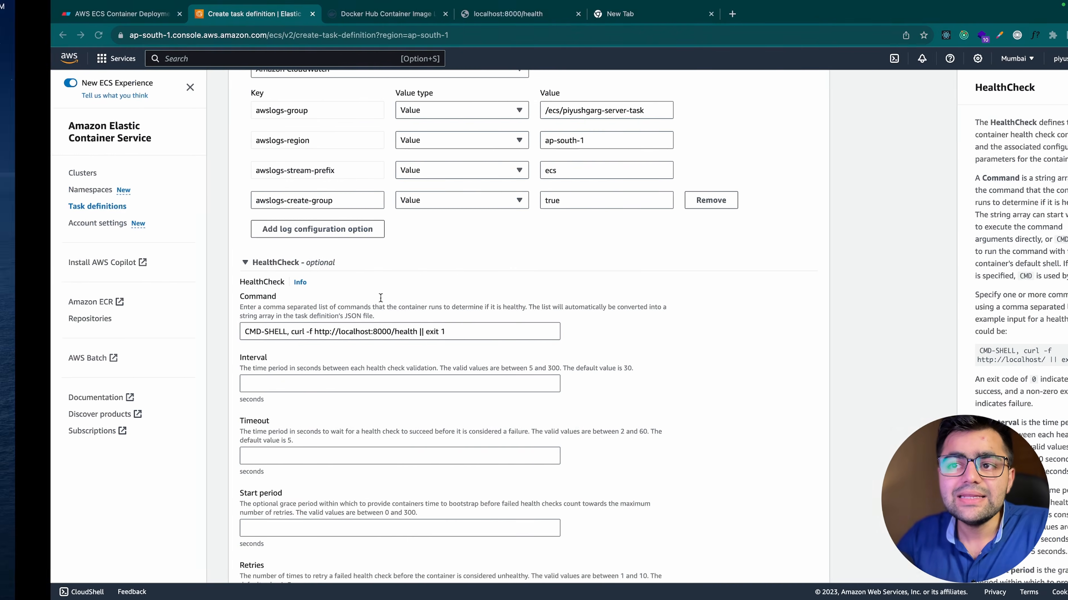
left_click_drag(242, 333, 370, 332)
left_click(402, 332)
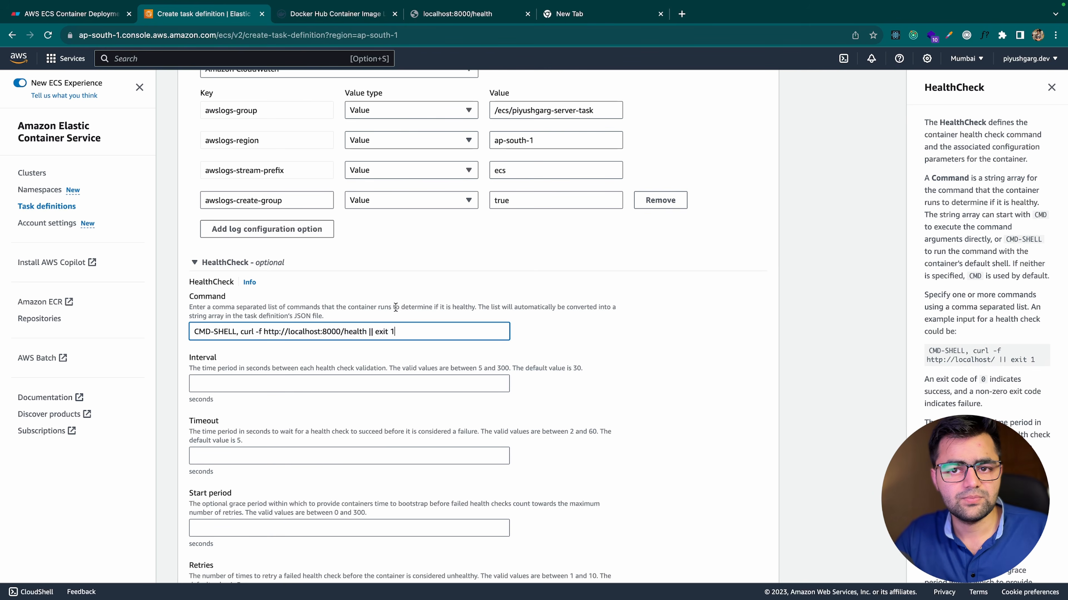
left_click(503, 365)
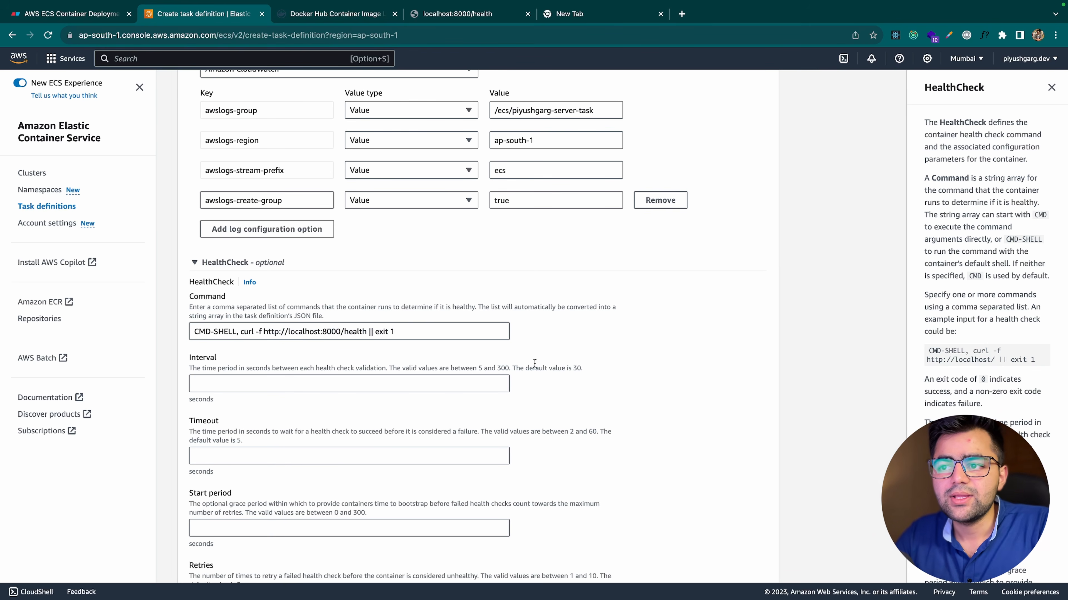
left_click(232, 383)
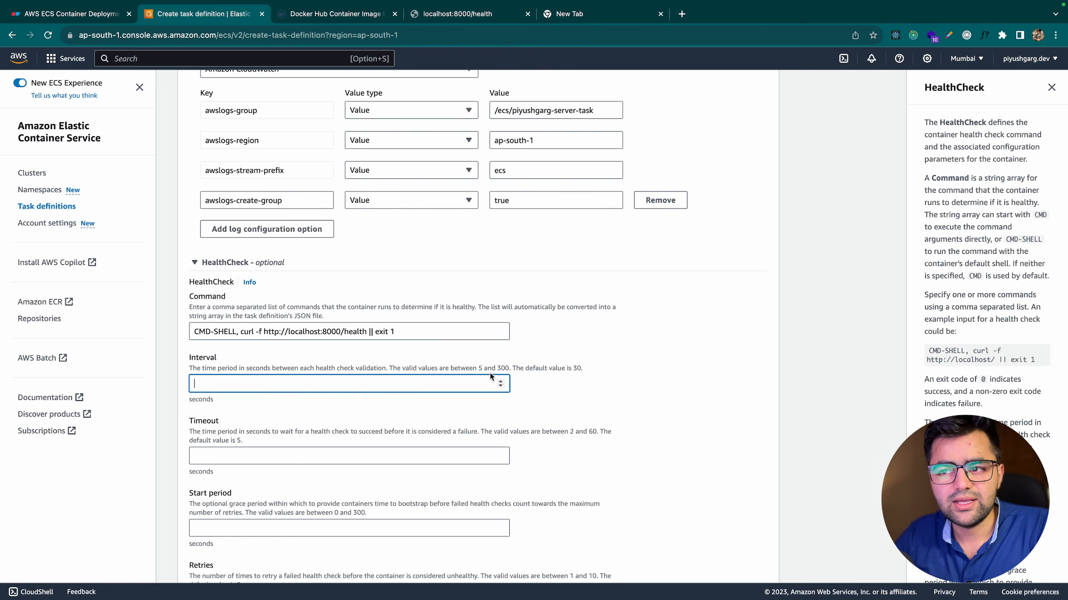
left_click_drag(585, 368, 562, 366)
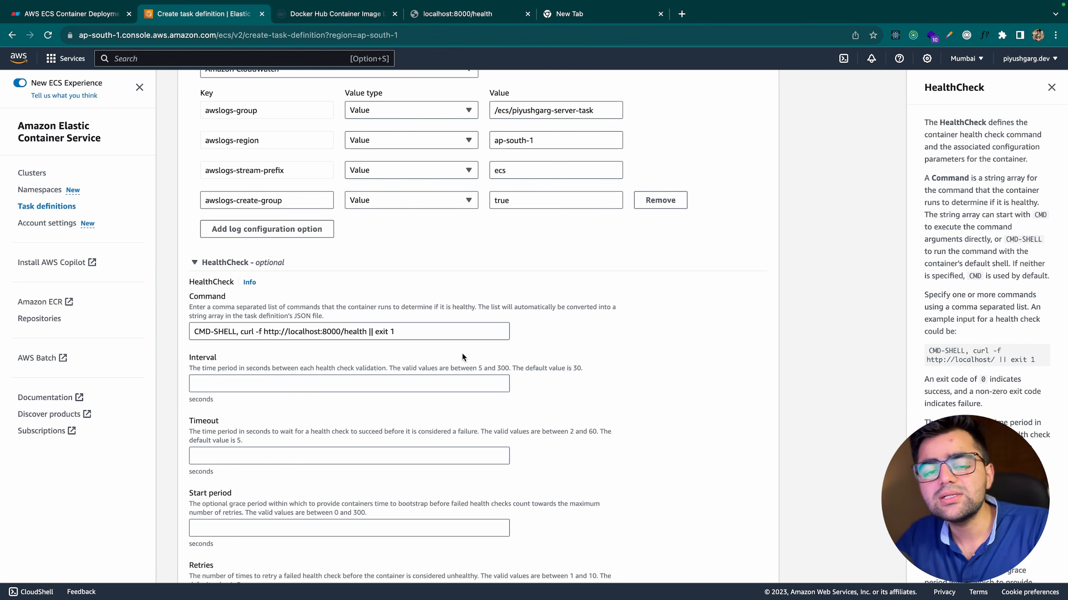
Step: Create the task definition, leaving the remaining health check, Docker, storage, monitoring and tag options at their defaults
scroll(462, 356, "down", 10)
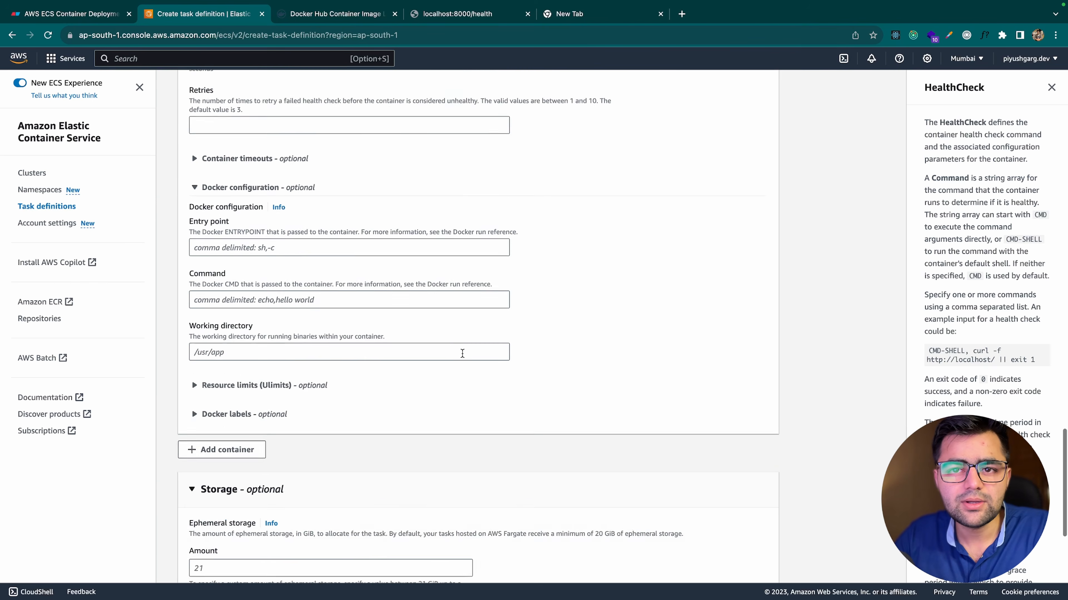
scroll(461, 354, "down", 7)
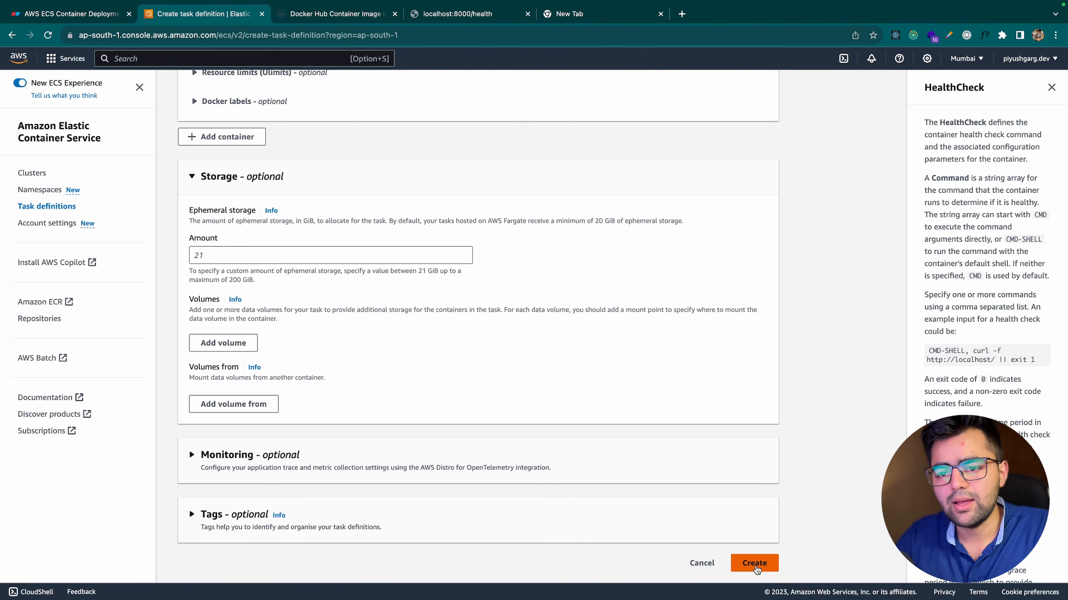
left_click(754, 563)
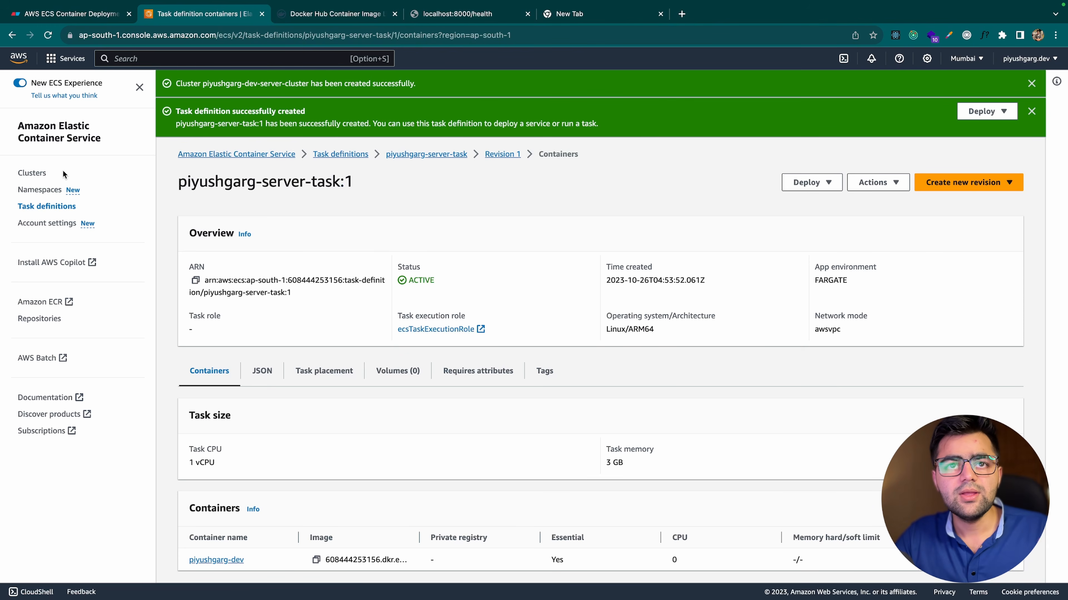
Step: Open the dev server cluster from the Clusters list and start creating a service in it
left_click(33, 172)
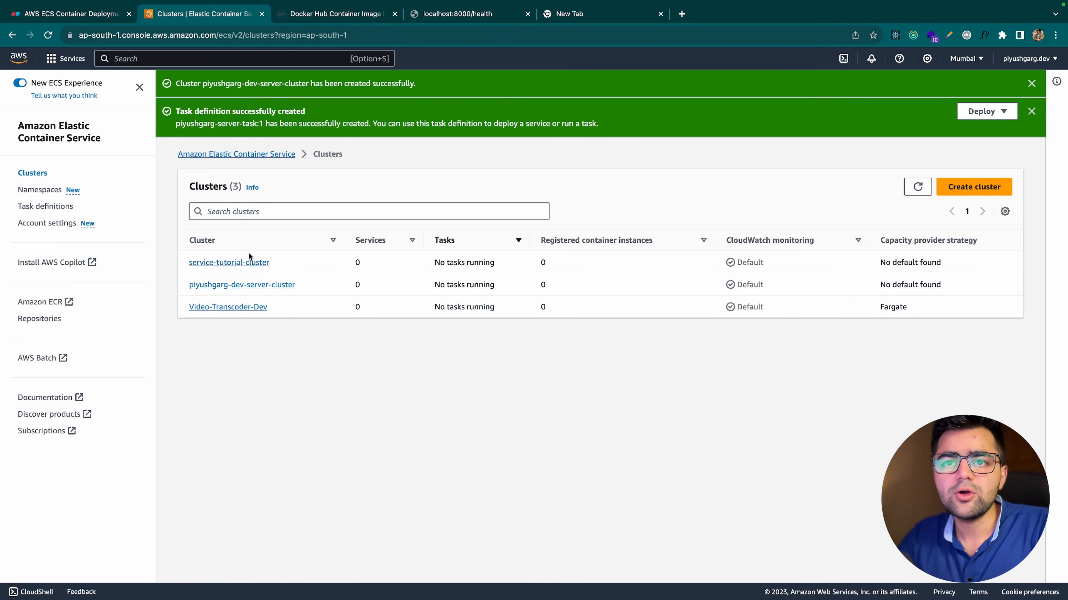
left_click(232, 285)
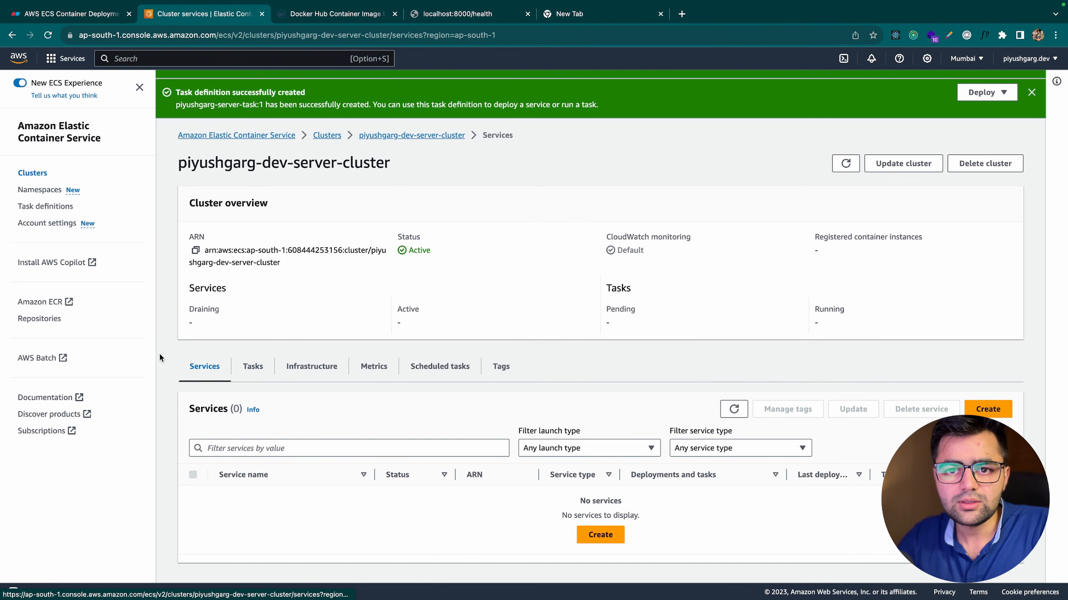
left_click(600, 535)
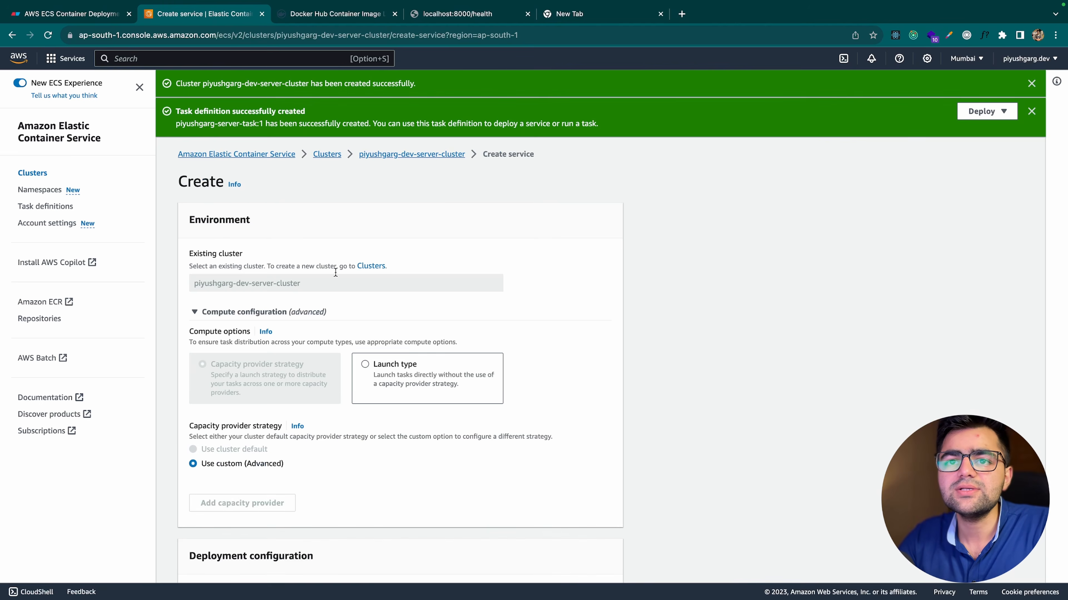
Step: Choose the newly created server task definition family for the service's deployment configuration
scroll(275, 327, "down", 2)
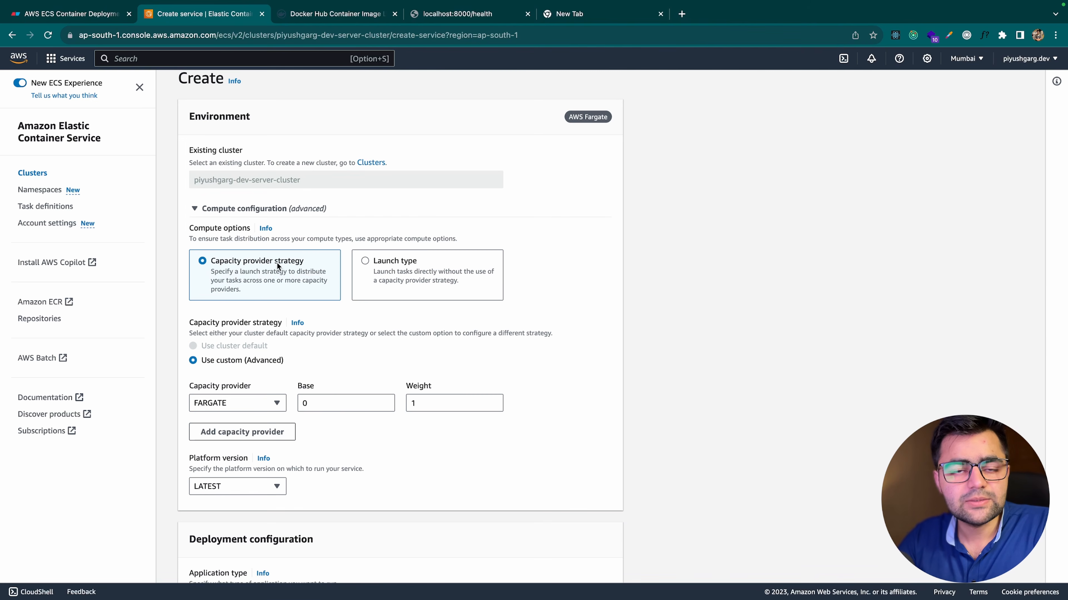
scroll(276, 263, "down", 5)
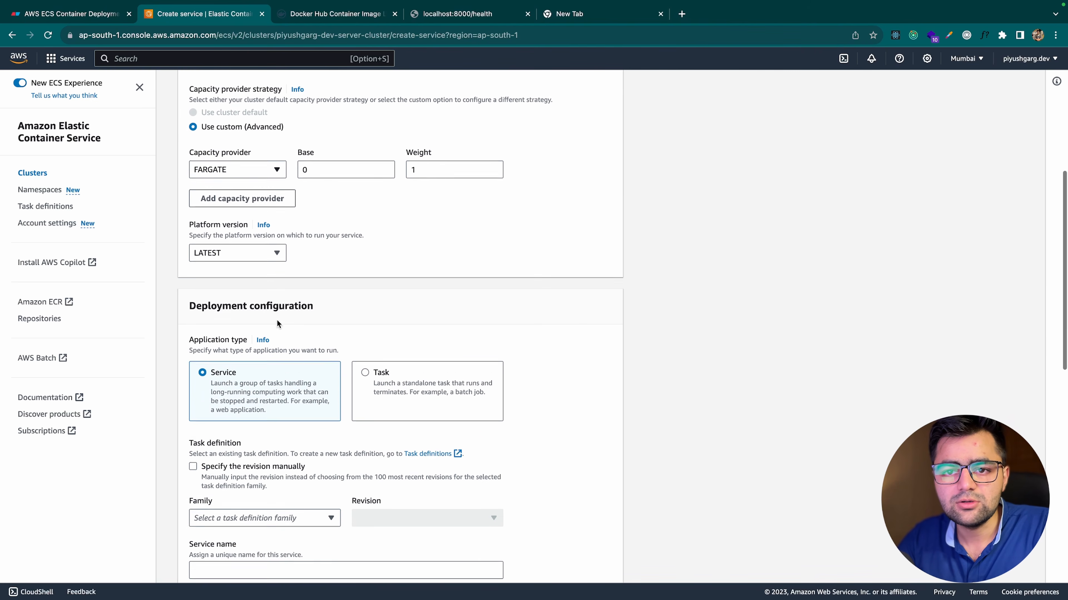
scroll(277, 323, "down", 4)
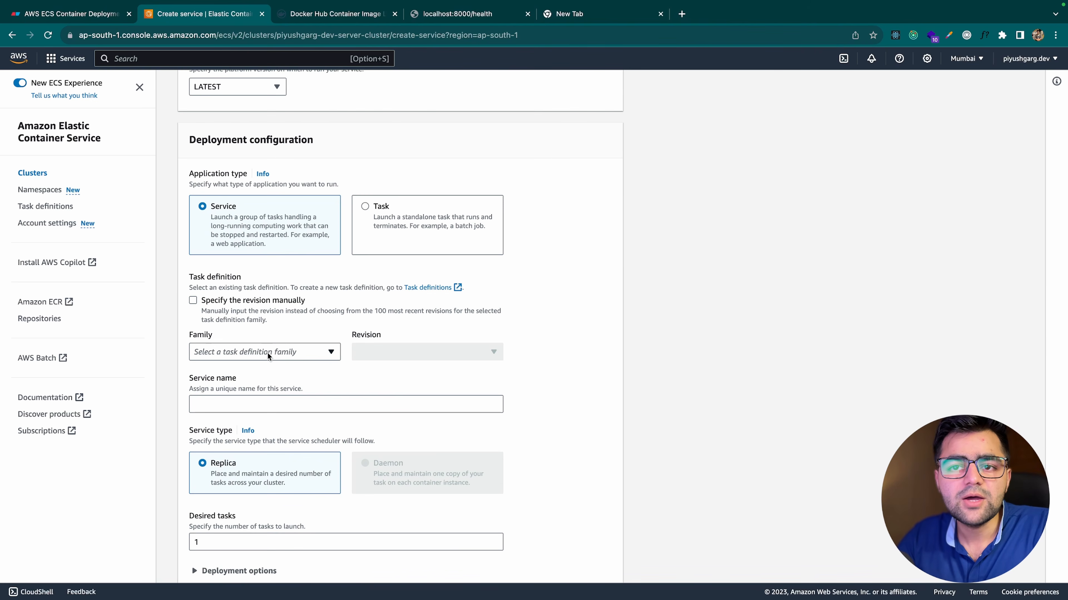
left_click(266, 352)
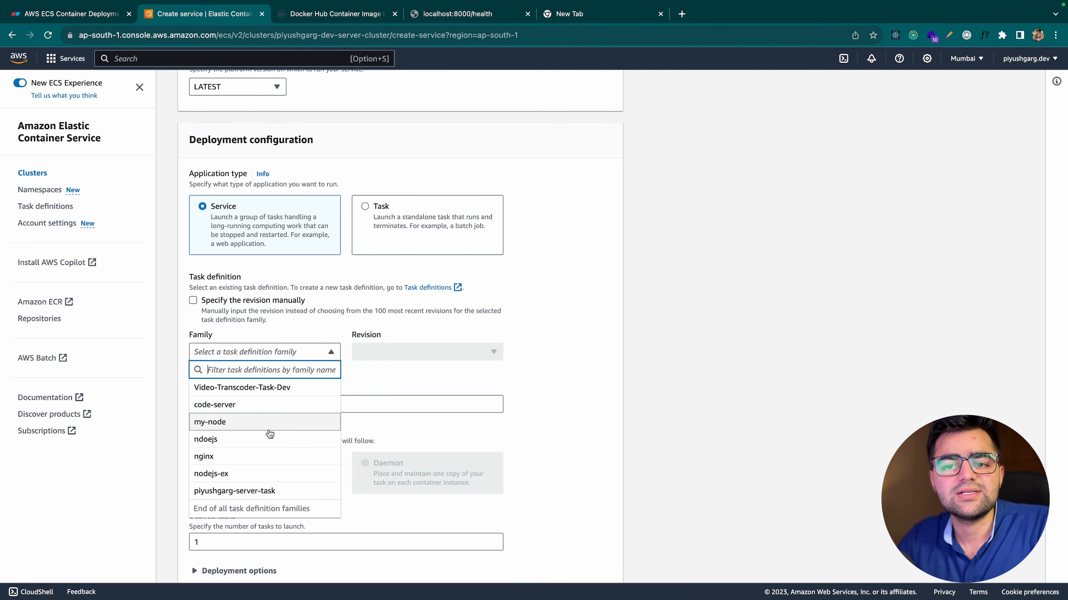
left_click(238, 492)
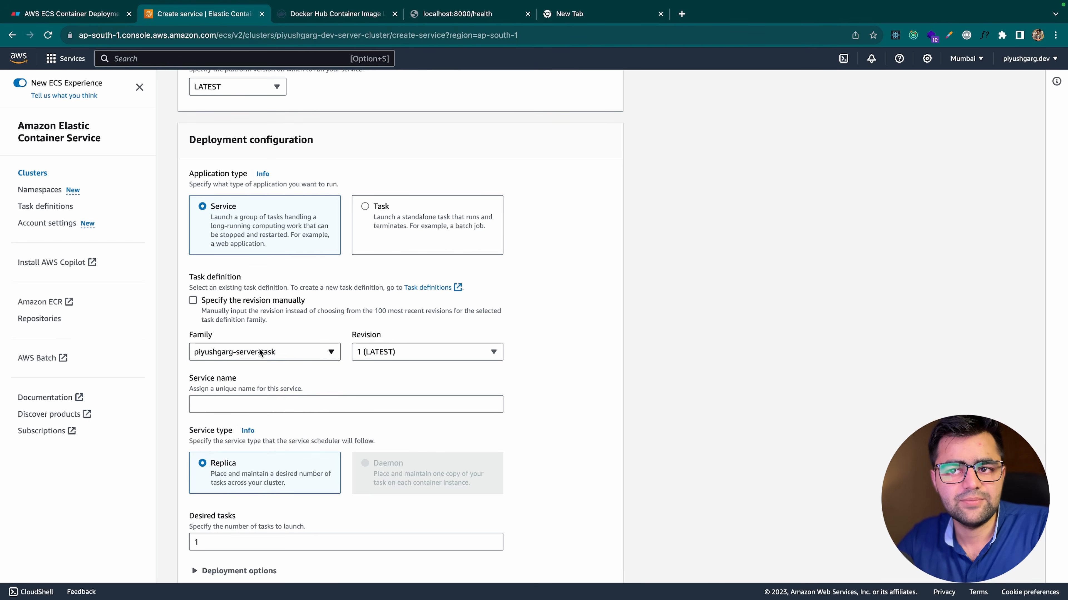
Step: Enter a service name made of the owner's name followed by "-api-service"
scroll(271, 359, "down", 2)
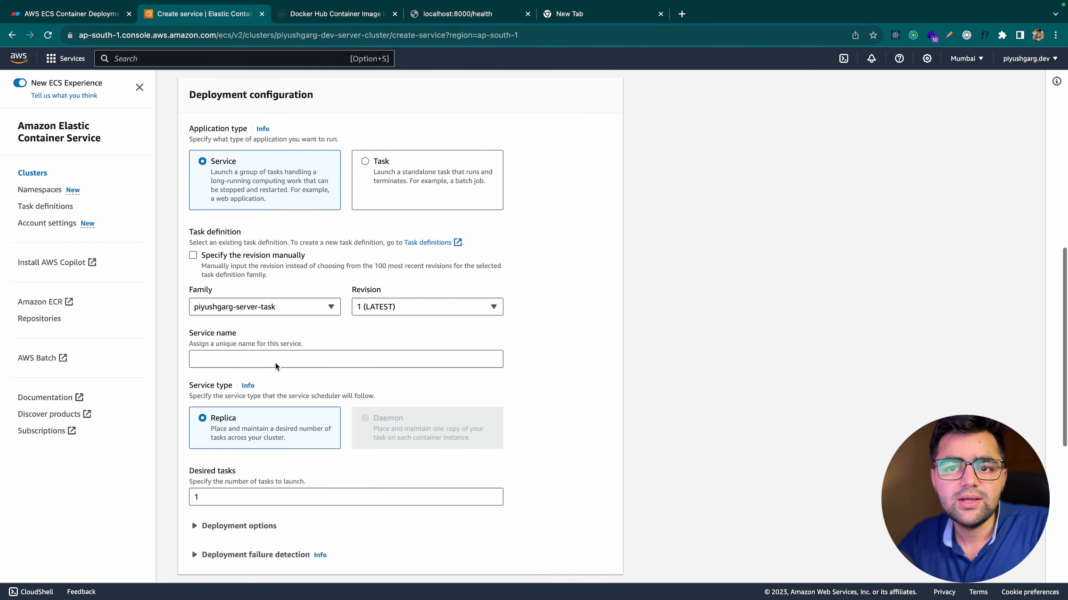
left_click(394, 349)
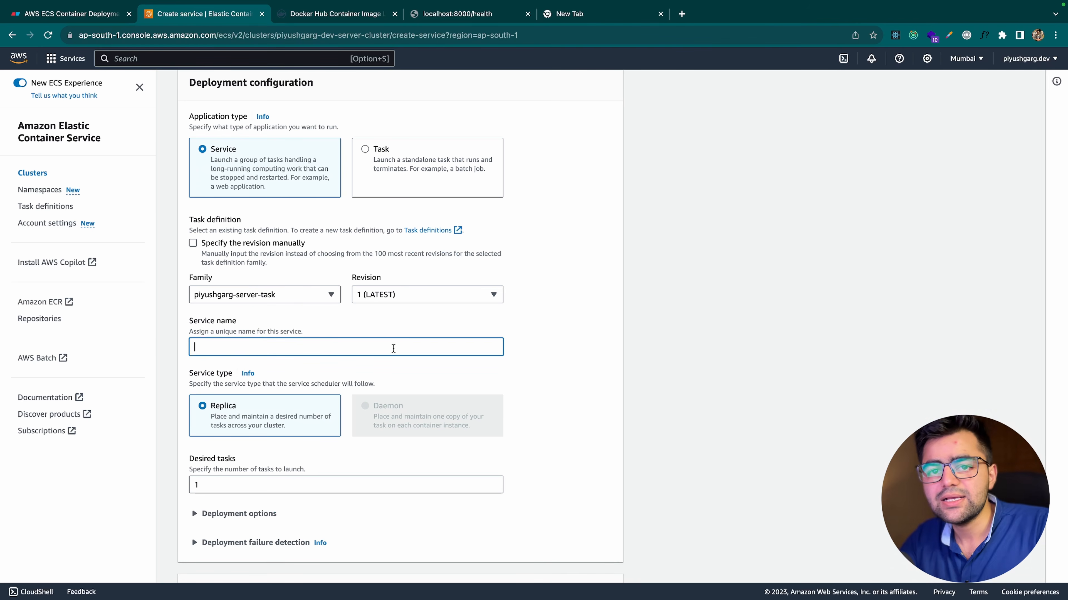
type("piyushgar")
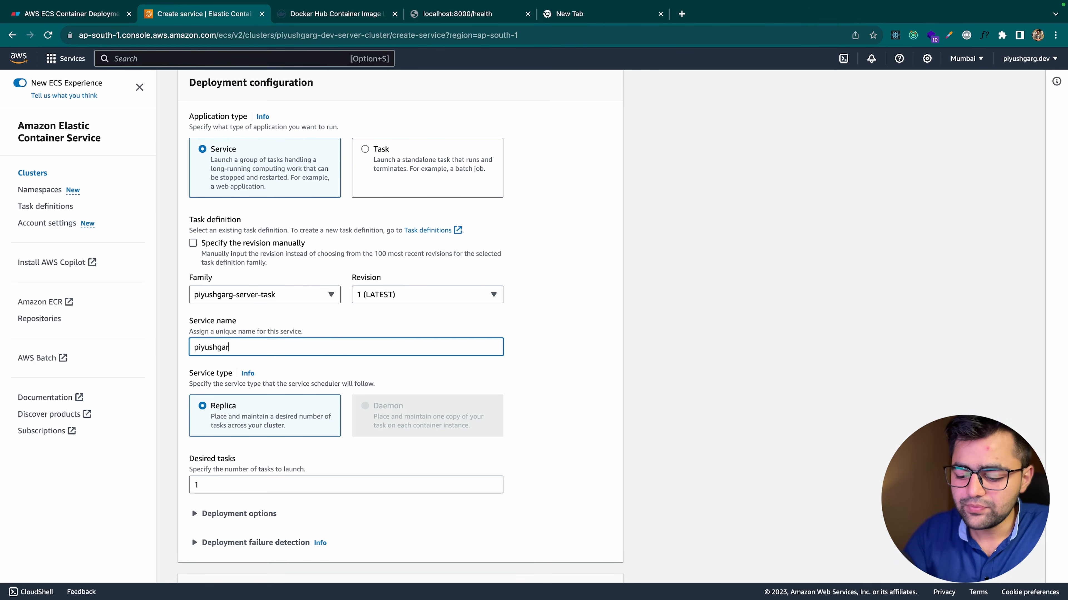
type("g-api-service")
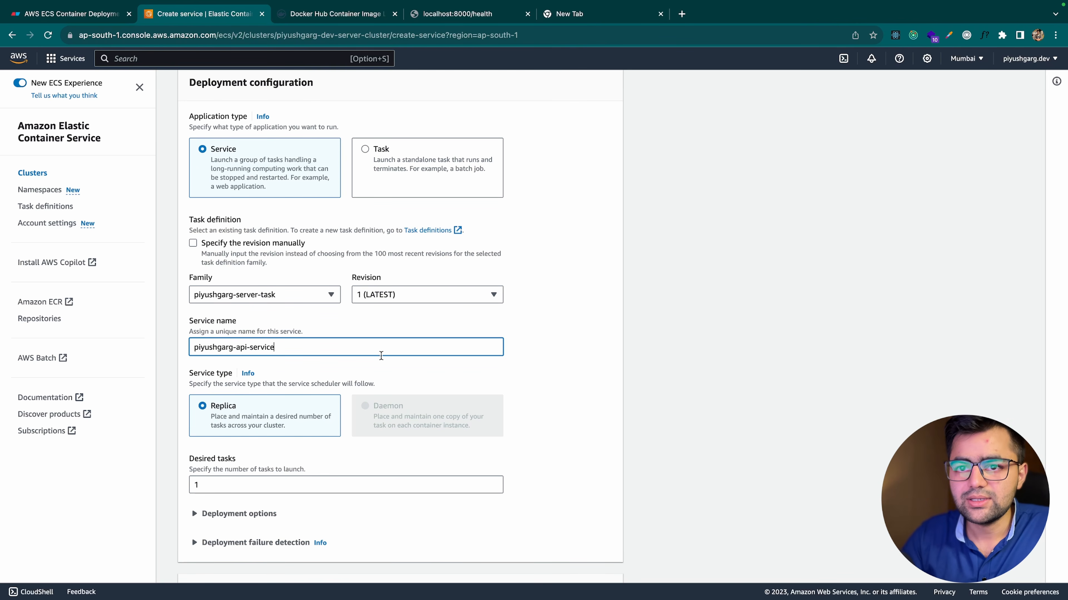
Step: Shorten the service name to "api-service" by removing the owner's name prefix
left_click_drag(234, 347, 185, 350)
key("BackSpace")
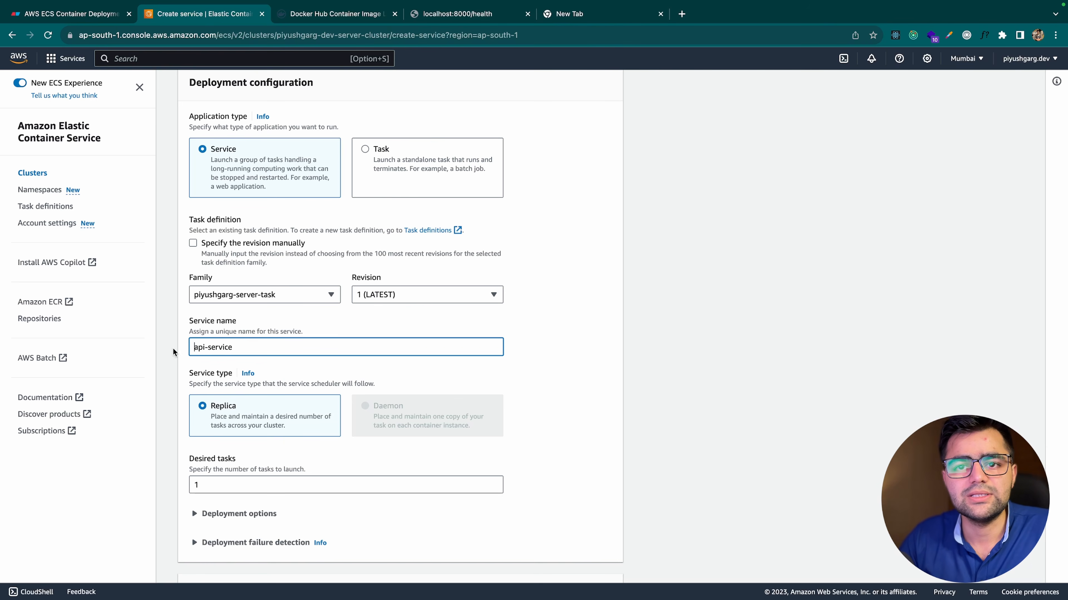
Step: Review how the api service in the cluster links to its task in the Eraser diagram, and return to the service form
left_click(68, 14)
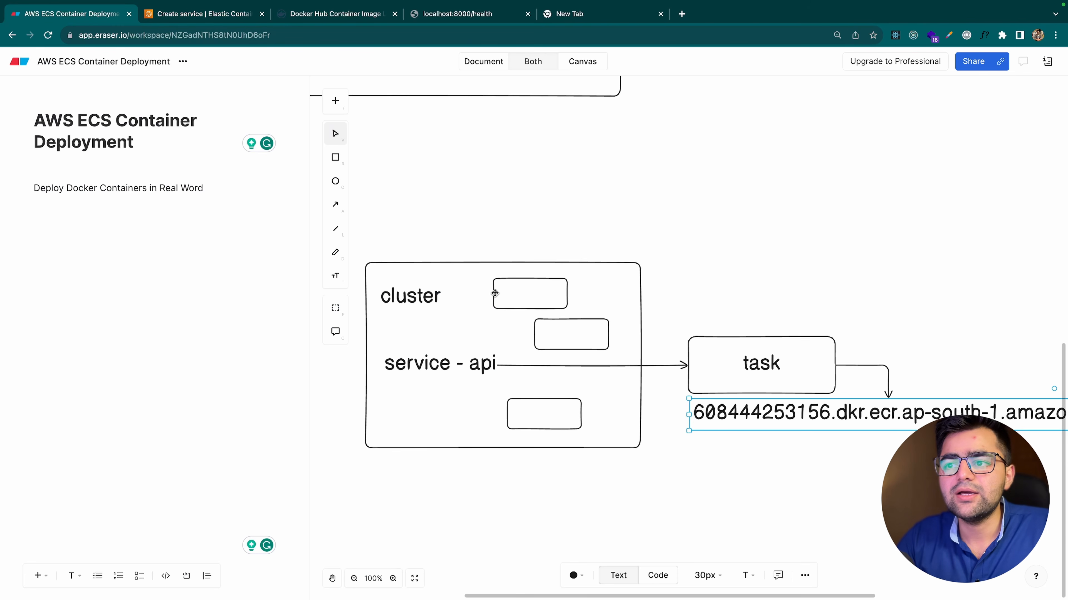
left_click(446, 366)
left_click_drag(445, 366, 441, 366)
left_click_drag(742, 370, 736, 370)
left_click(219, 17)
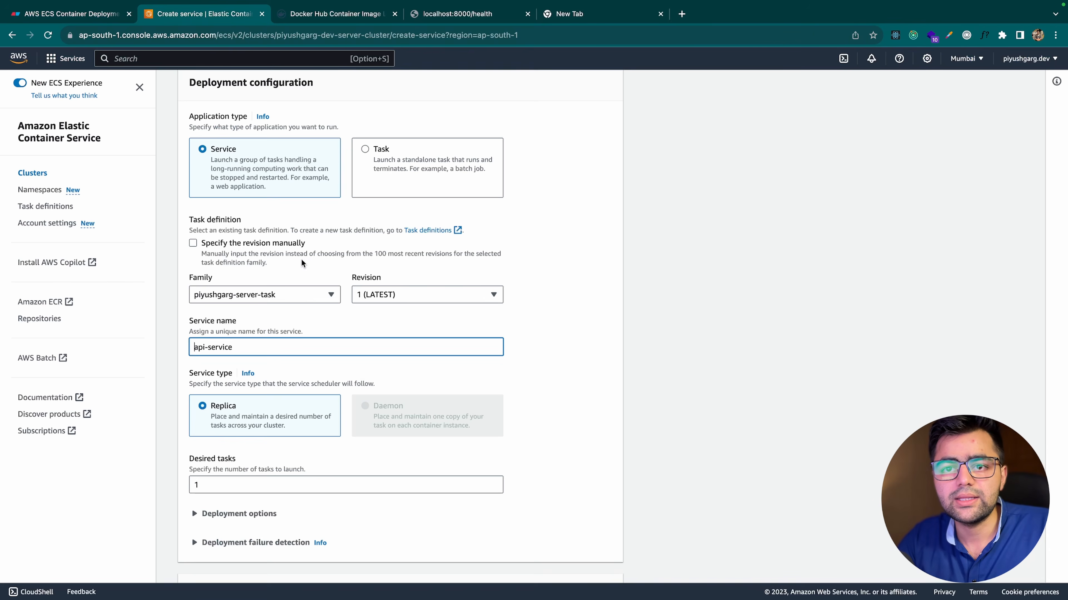
Step: Set the number of desired tasks for the service to 2
scroll(301, 259, "down", 3)
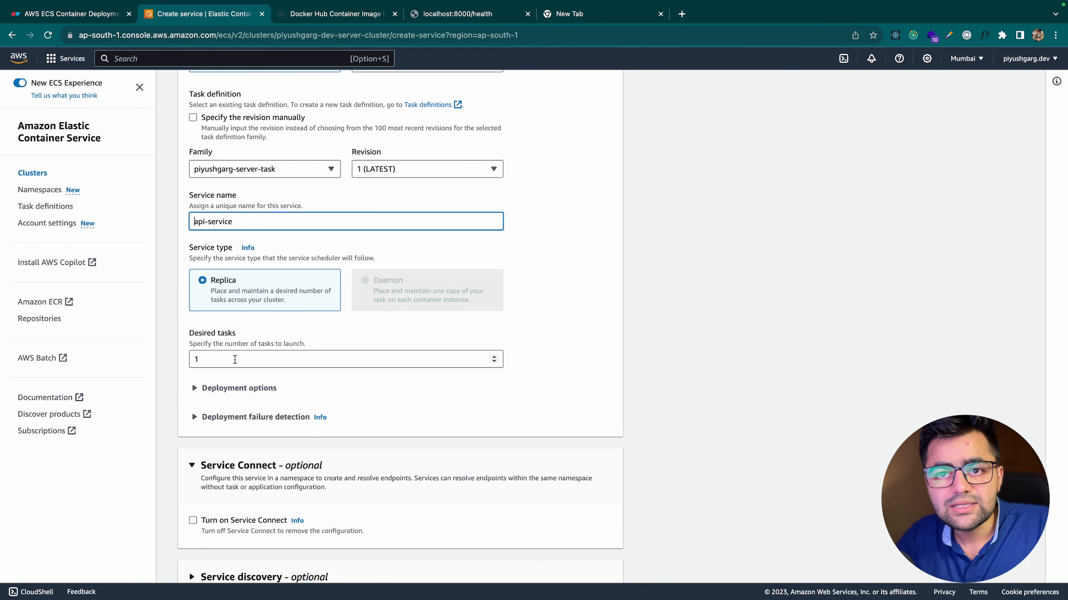
scroll(252, 357, "up", 5)
left_click(222, 360)
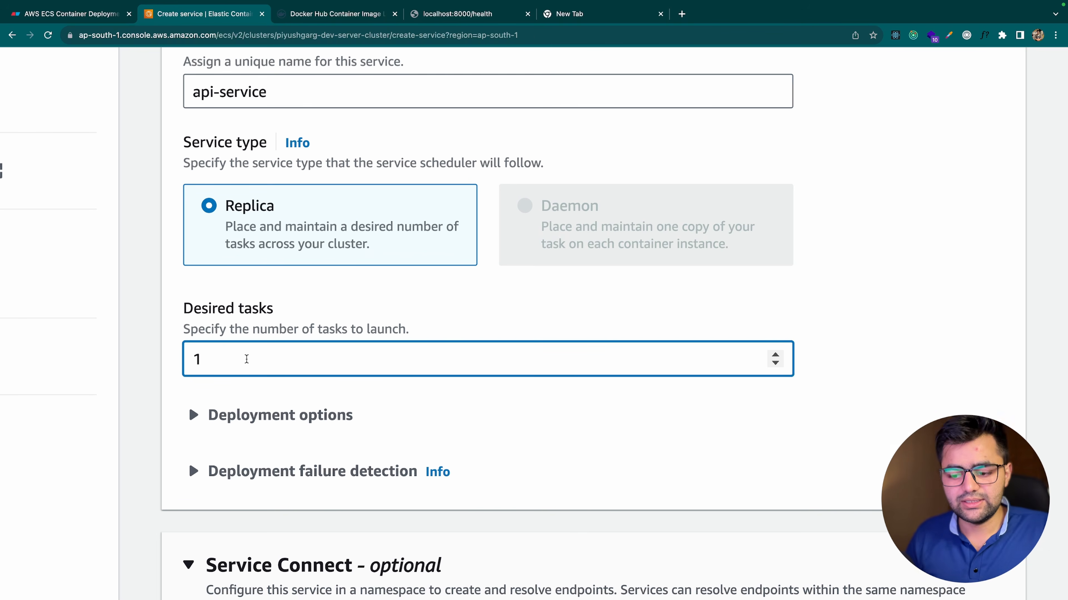
key("BackSpace")
type("2")
left_click(292, 307)
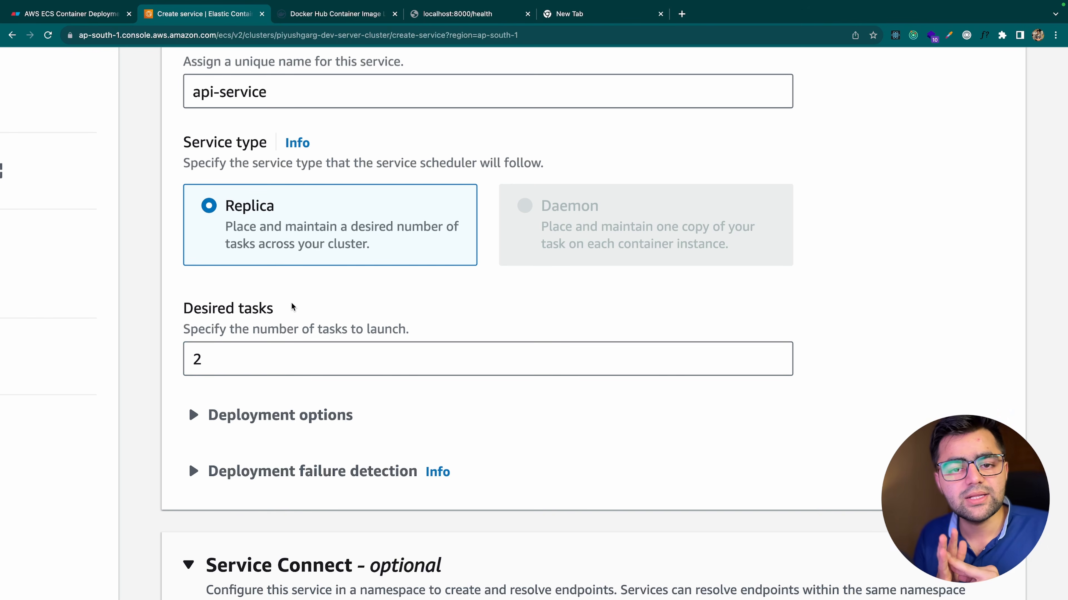
Step: Examine the service's deployment options, including the deployment type and the minimum and maximum running task percentages
scroll(293, 307, "down", 3)
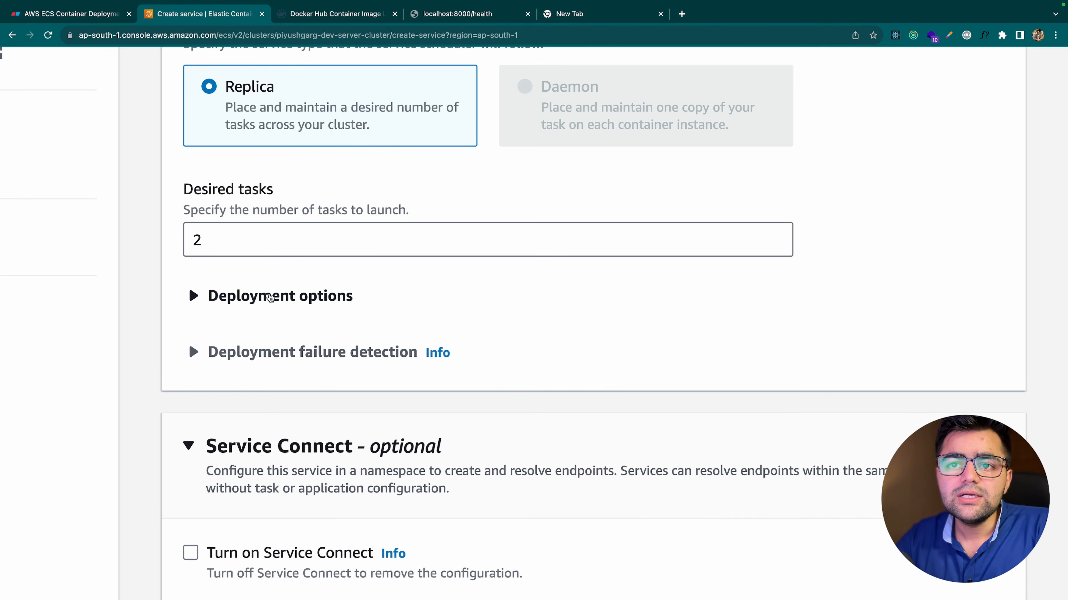
left_click(270, 297)
scroll(271, 298, "down", 3)
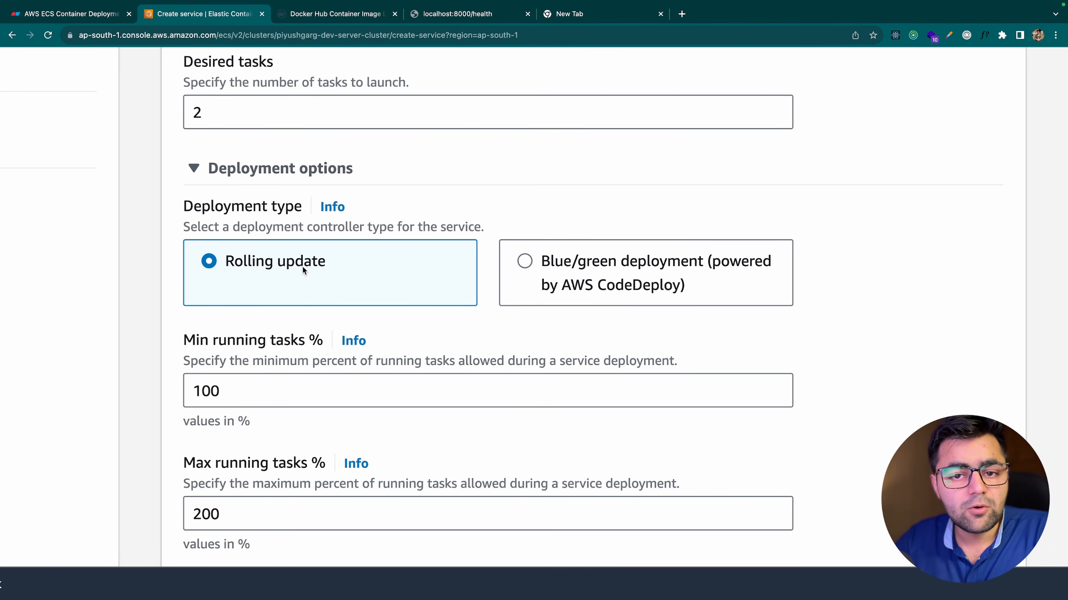
scroll(322, 286, "down", 1)
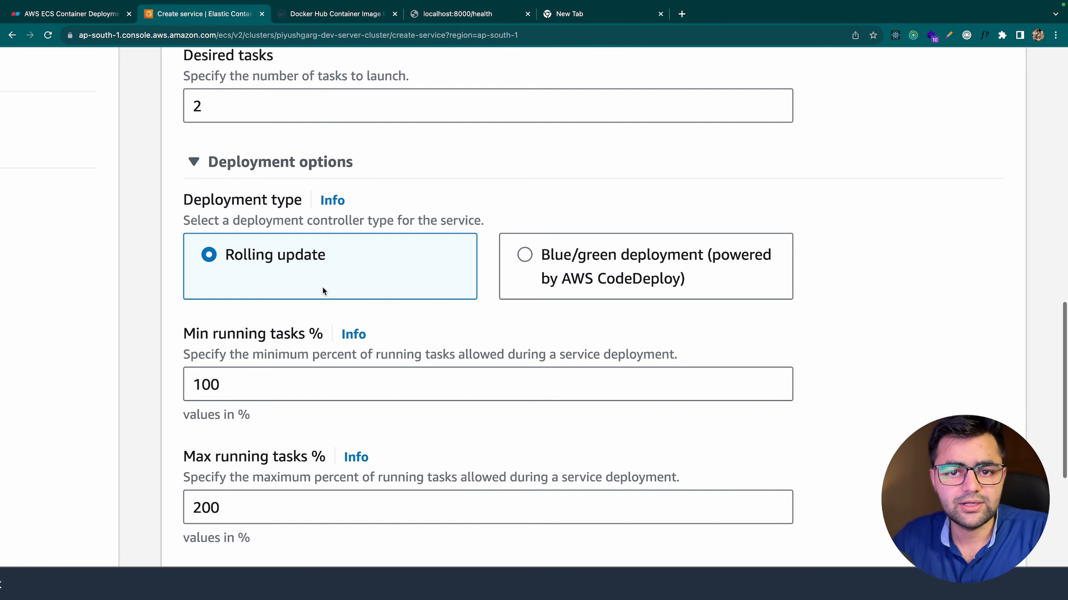
scroll(336, 269, "down", 5)
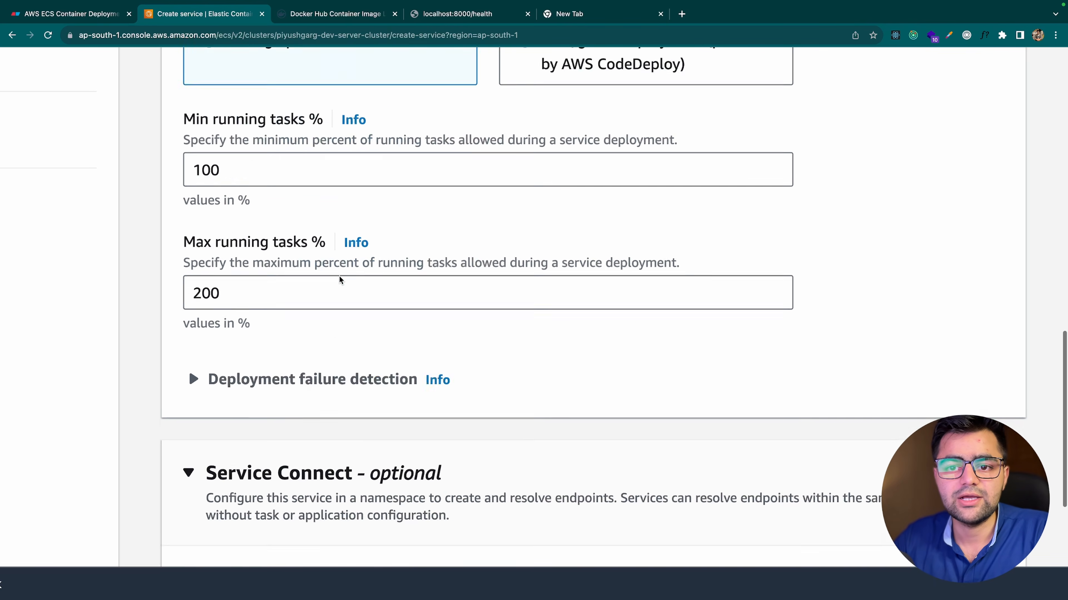
scroll(340, 280, "down", 10)
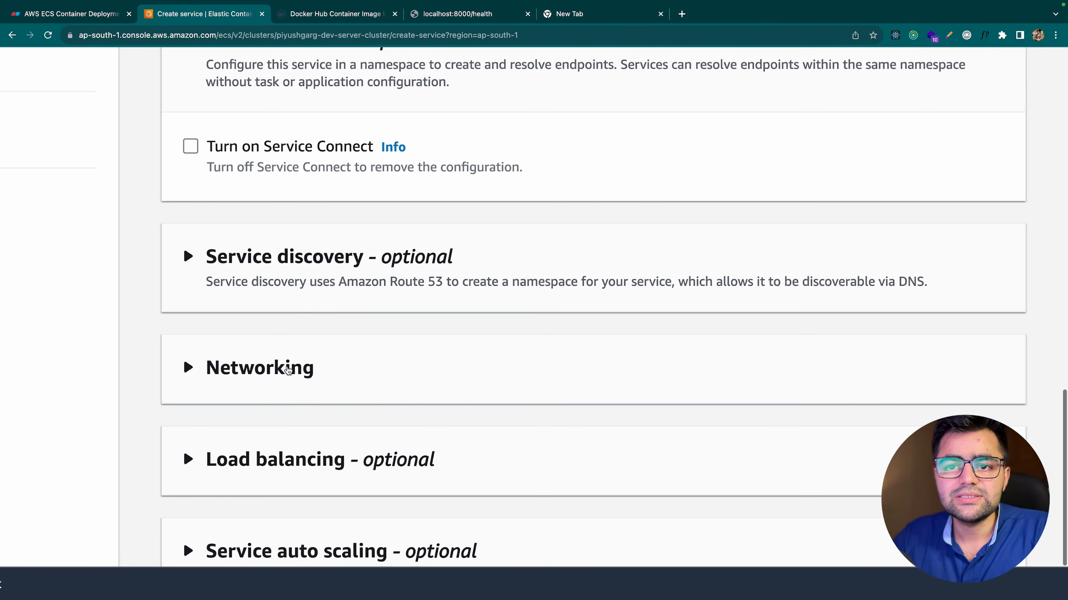
Step: Examine the service's networking settings, including the VPC, subnets and the existing security groups on offer
left_click(287, 369)
key("ctrl+0")
scroll(287, 369, "down", 5)
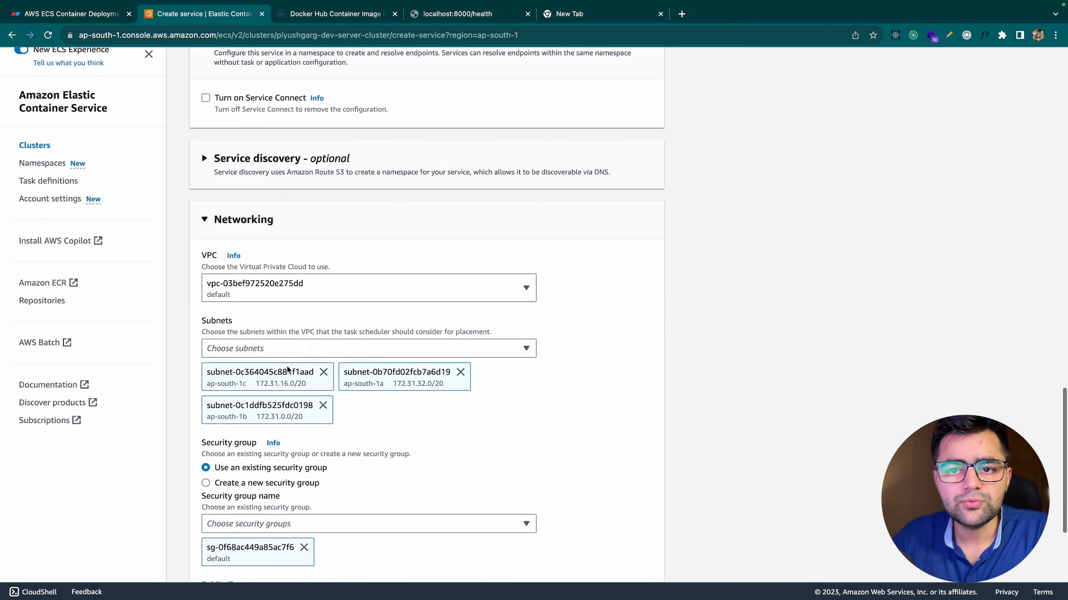
scroll(287, 370, "down", 6)
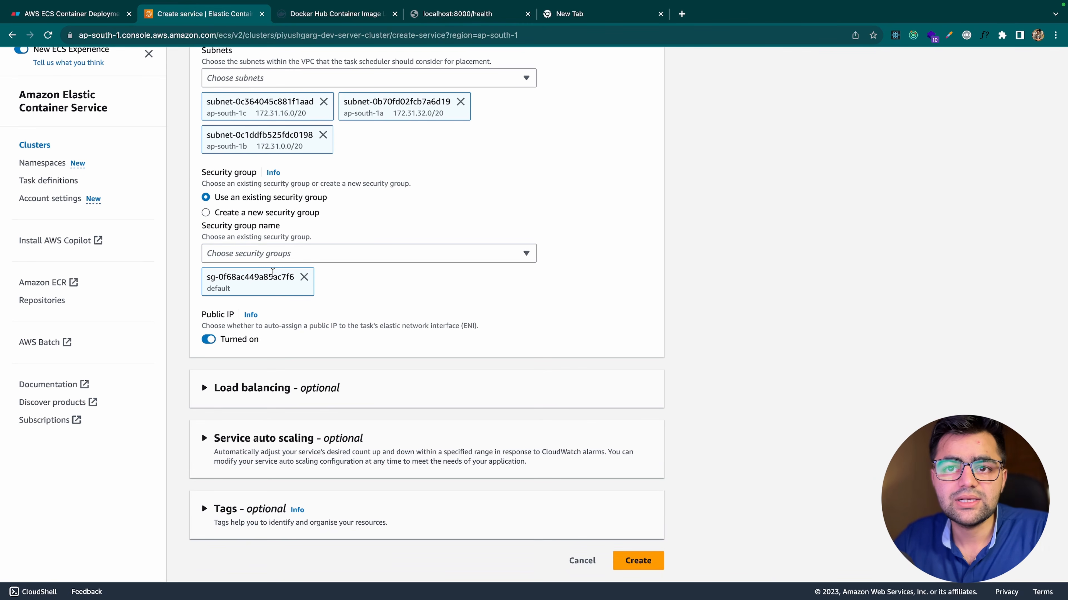
left_click(241, 257)
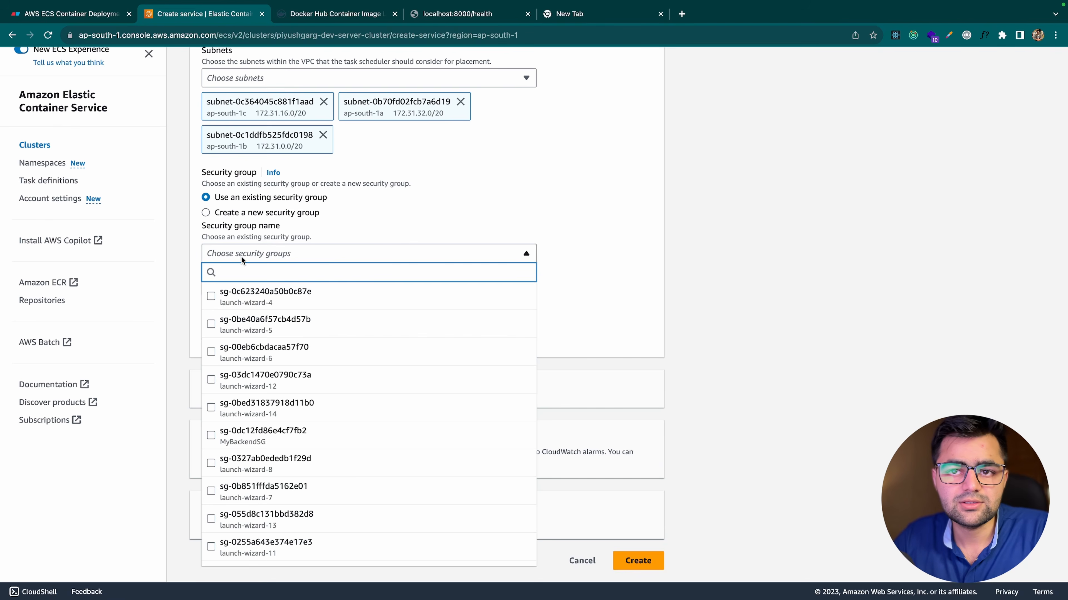
left_click(240, 255)
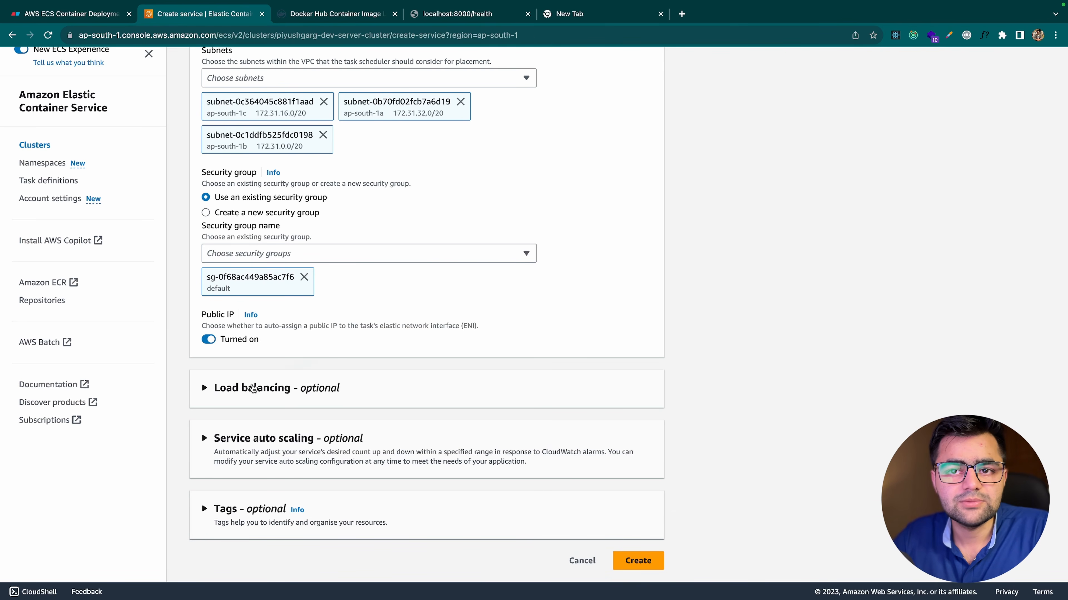
Step: Add a new Application Load Balancer to the service, named with the owner's name followed by "-lb"
left_click(252, 387)
scroll(251, 388, "down", 2)
left_click(257, 391)
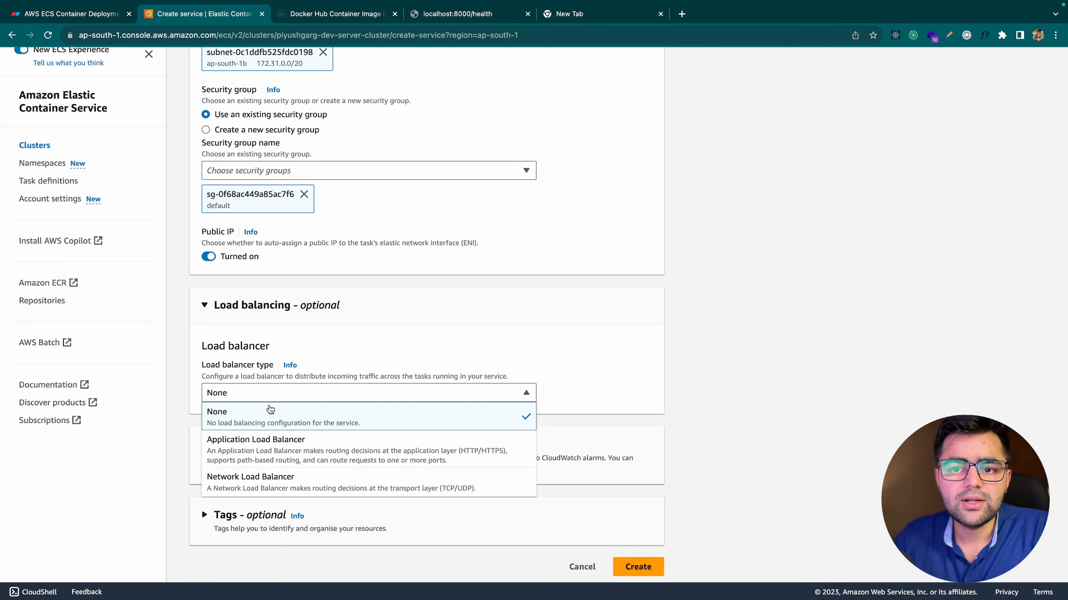
left_click(282, 451)
scroll(287, 423, "down", 2)
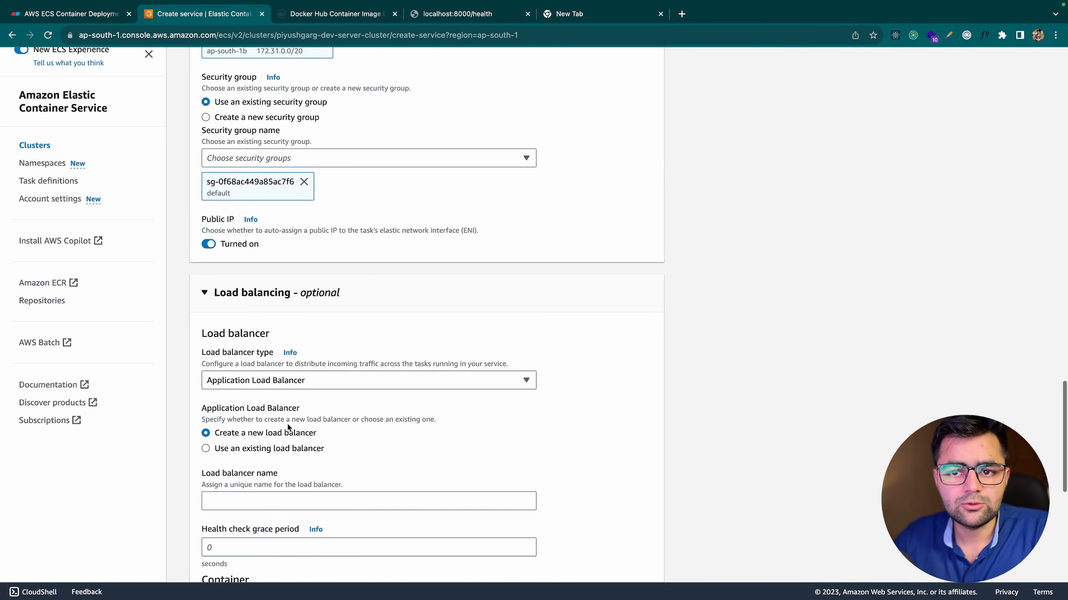
left_click(253, 420)
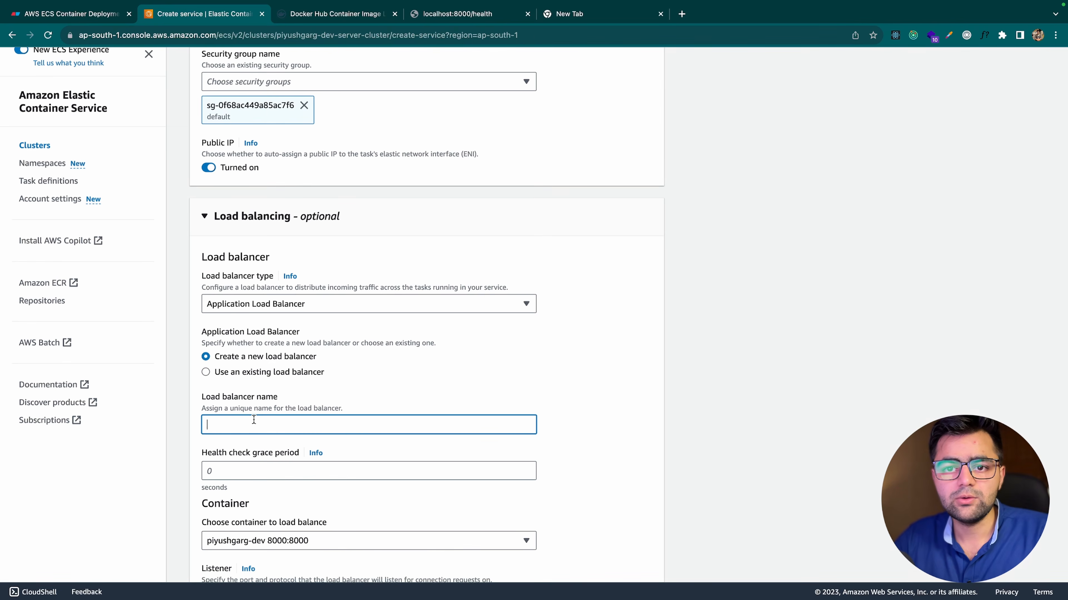
type("piyushgarg")
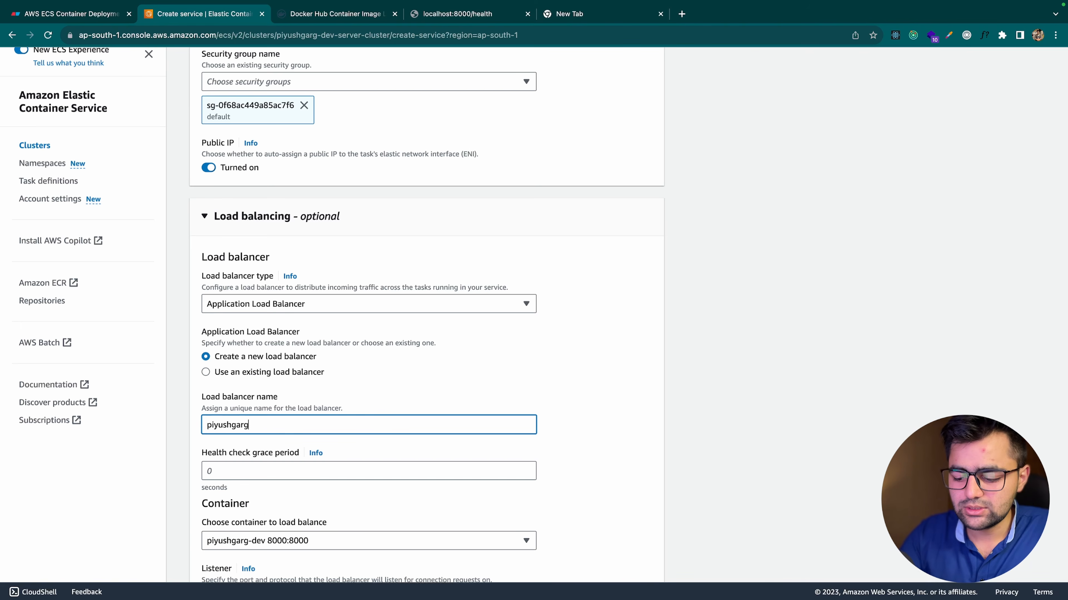
type("-lb")
Step: Name the load balancer's new target group with the owner's first name followed by "-tg"
scroll(245, 387, "down", 3)
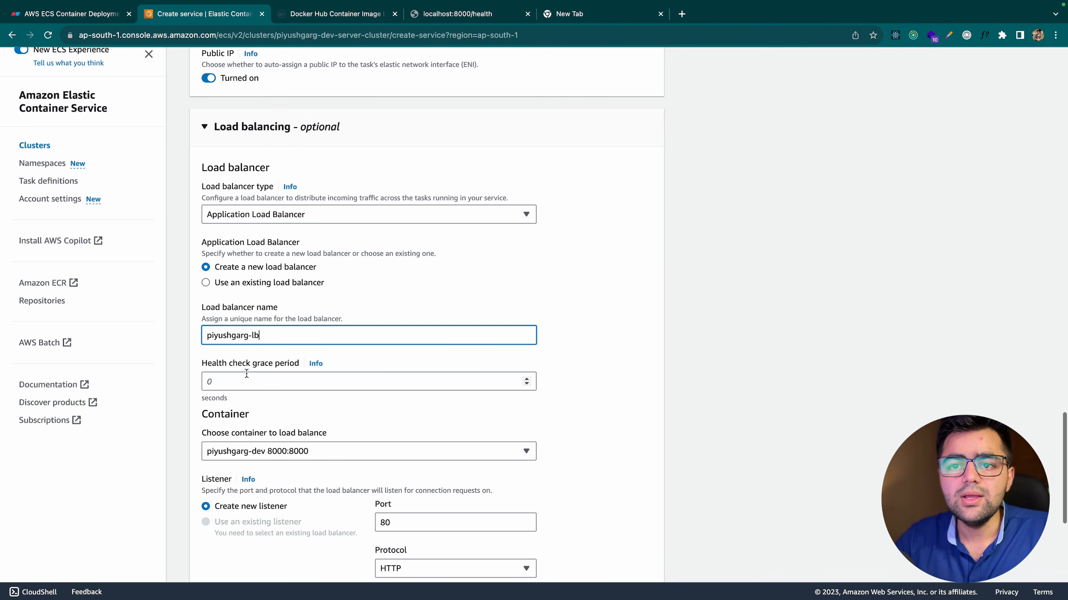
scroll(246, 389, "down", 2)
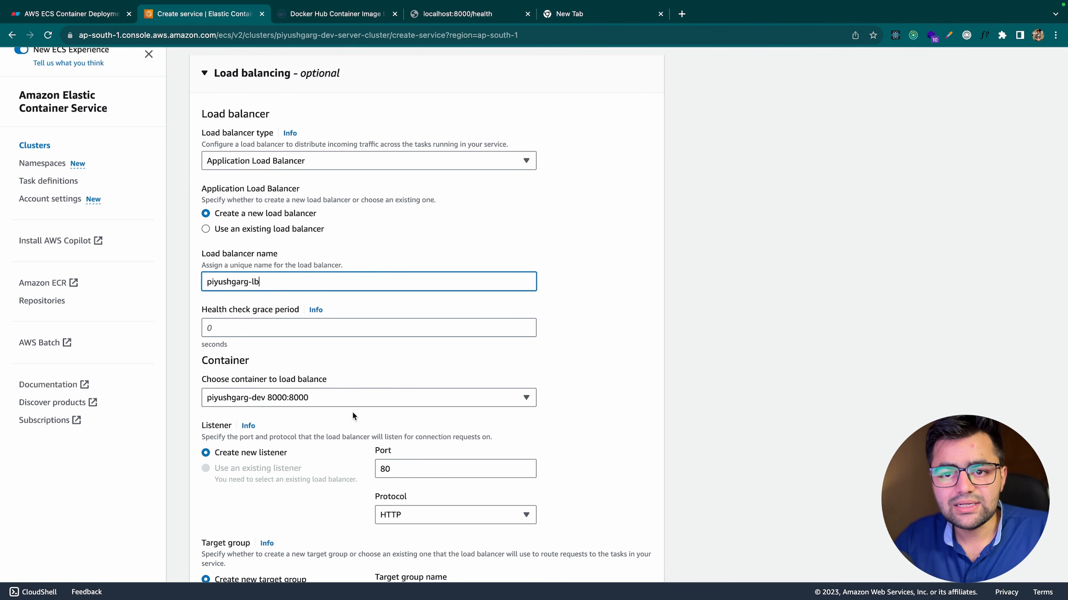
scroll(335, 410, "down", 2)
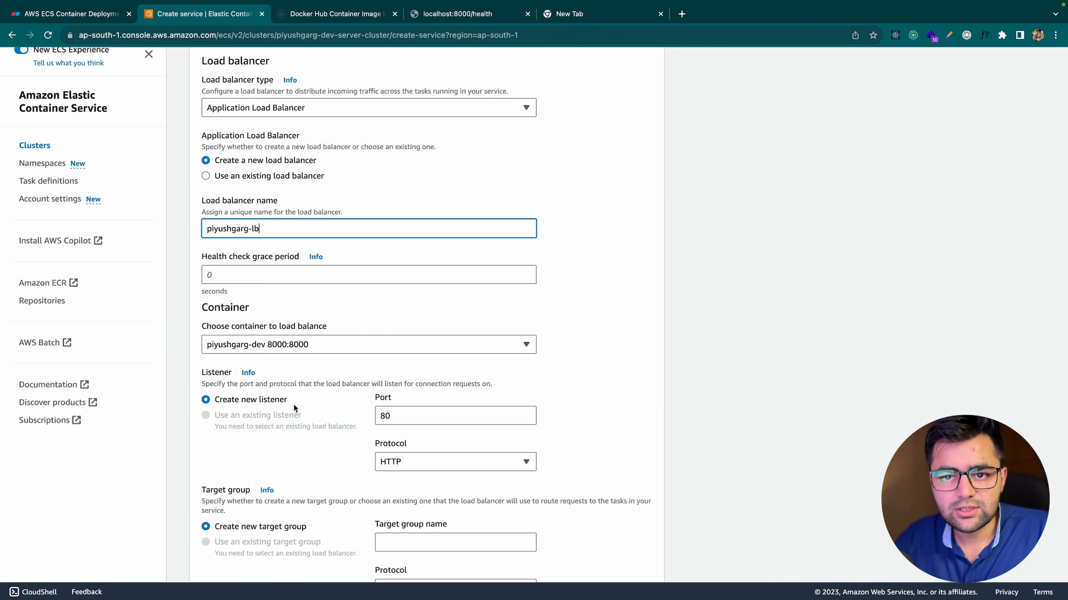
scroll(294, 407, "down", 3)
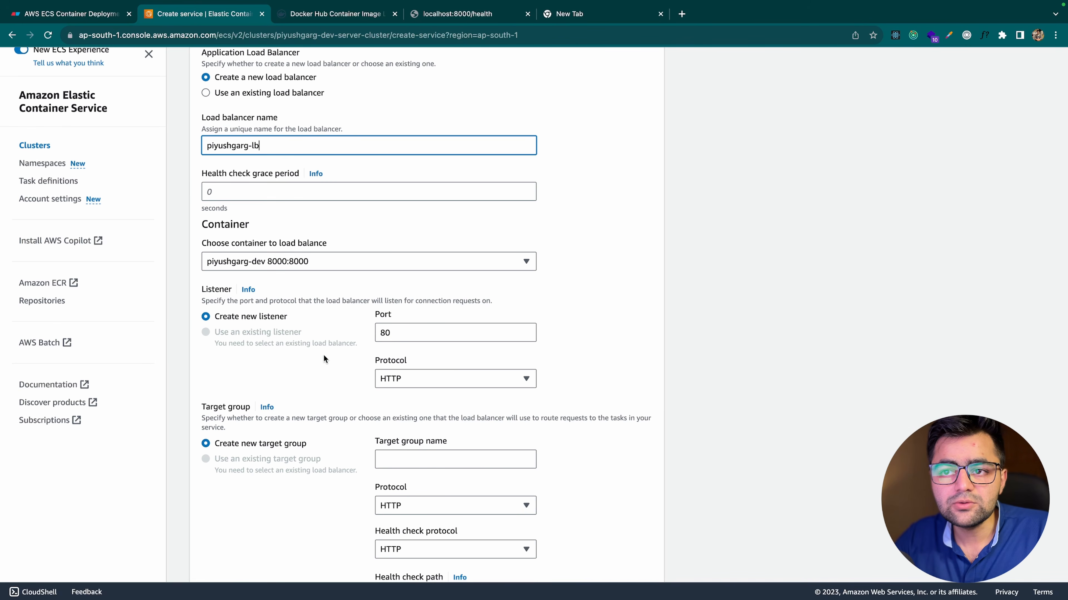
scroll(401, 382, "down", 3)
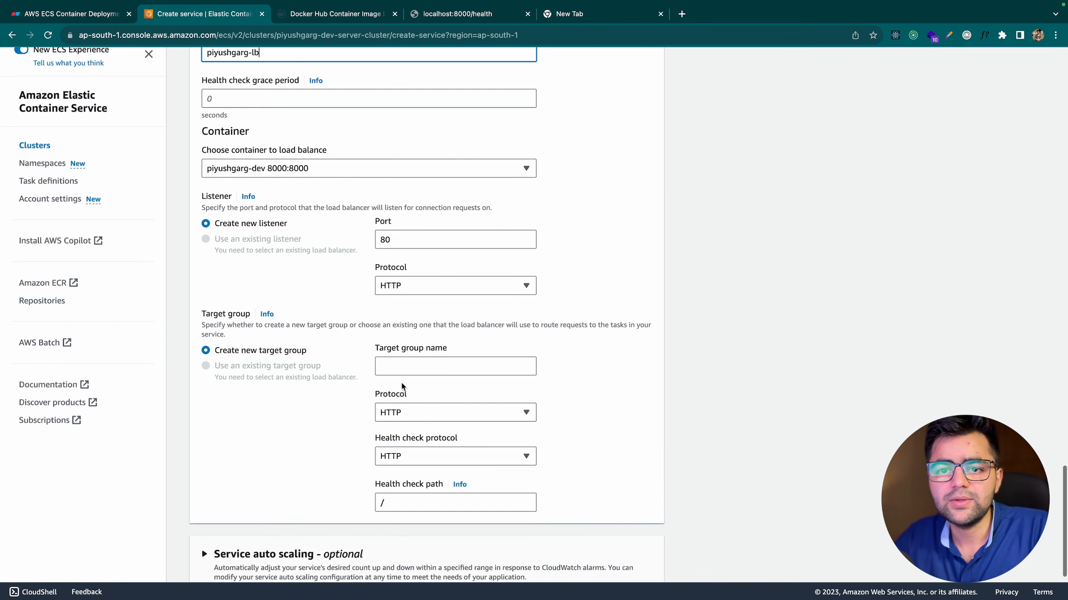
left_click(388, 364)
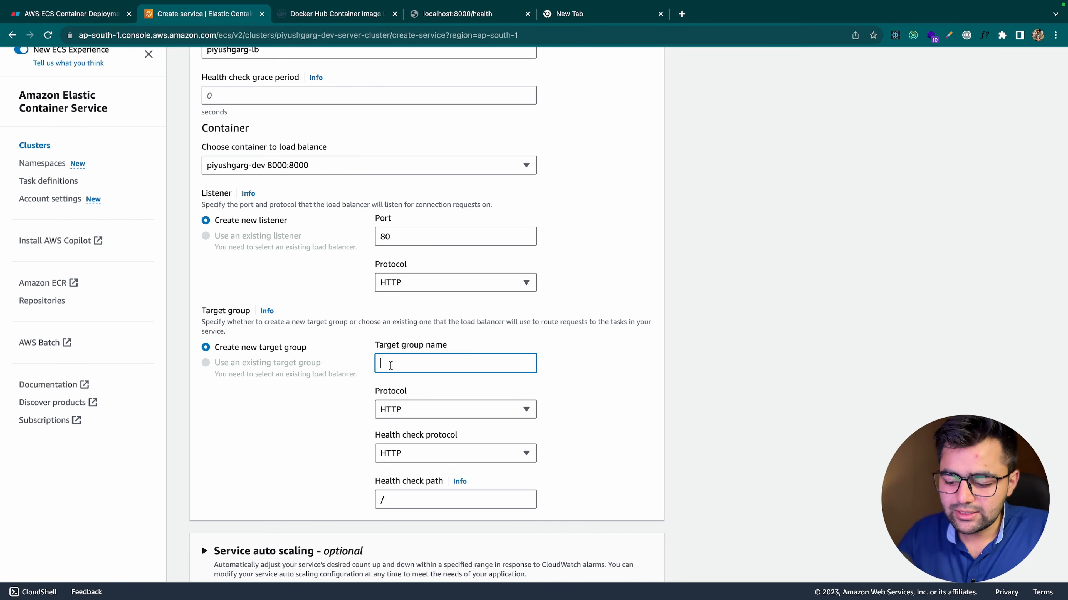
type("pi")
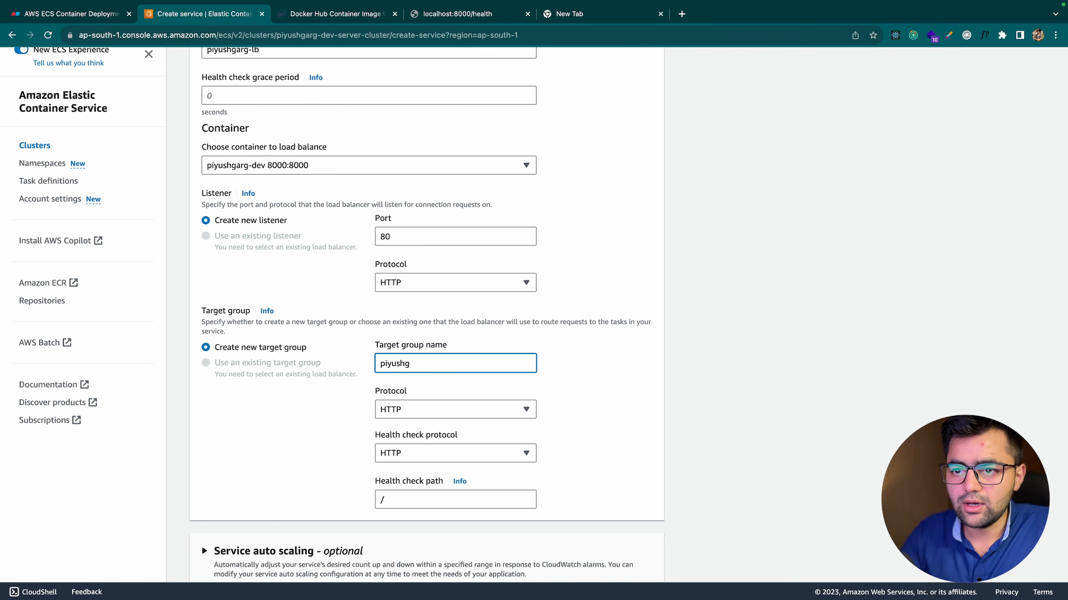
type("yush-tg")
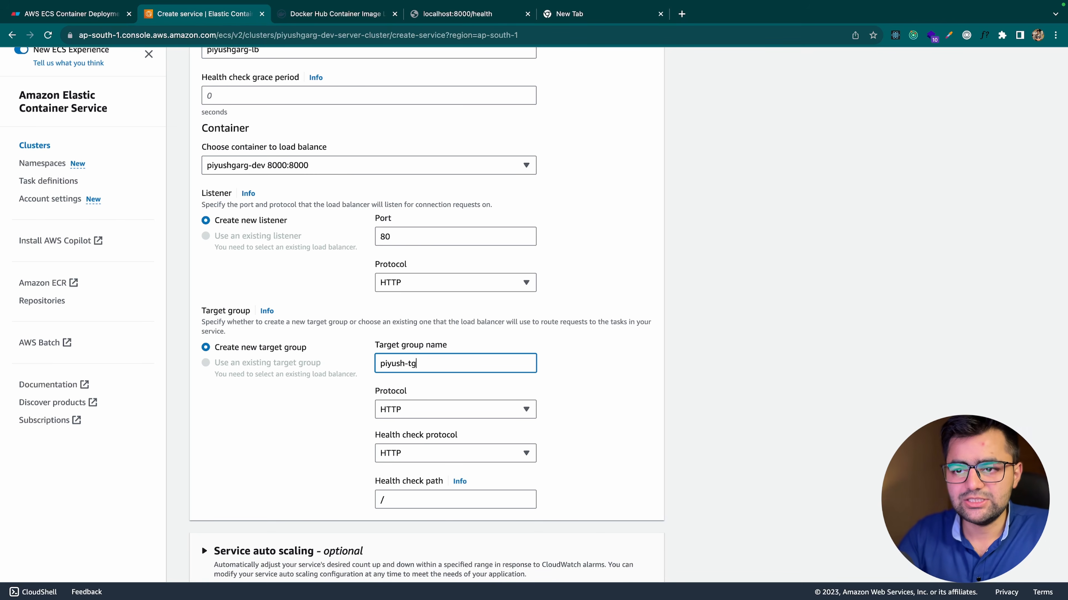
left_click(574, 393)
Step: Turn on service auto scaling for the service
scroll(387, 450, "down", 3)
scroll(385, 449, "down", 1)
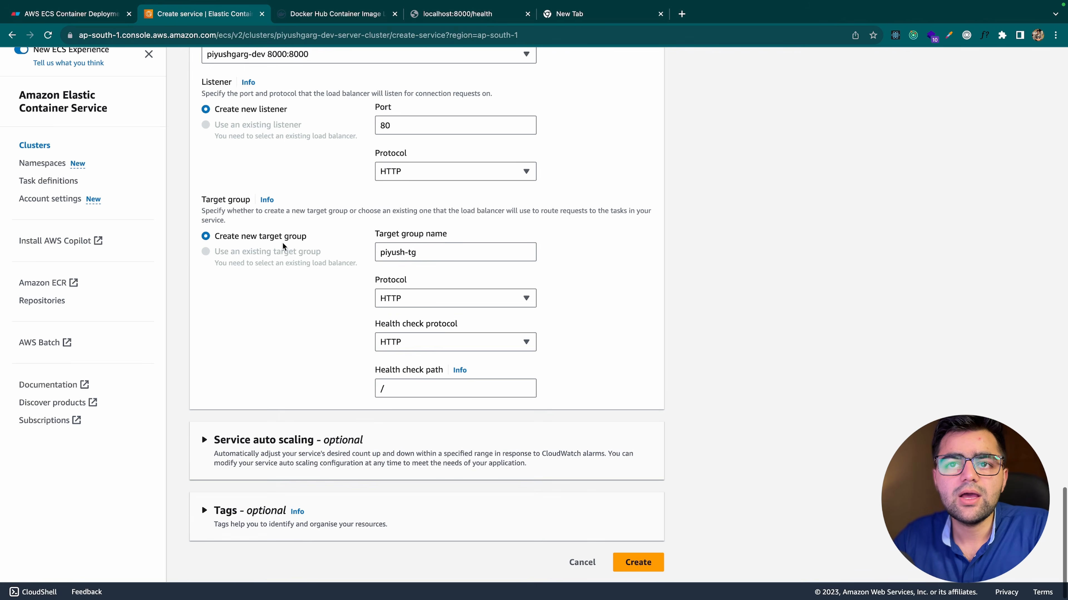
left_click(283, 440)
scroll(282, 448, "down", 1)
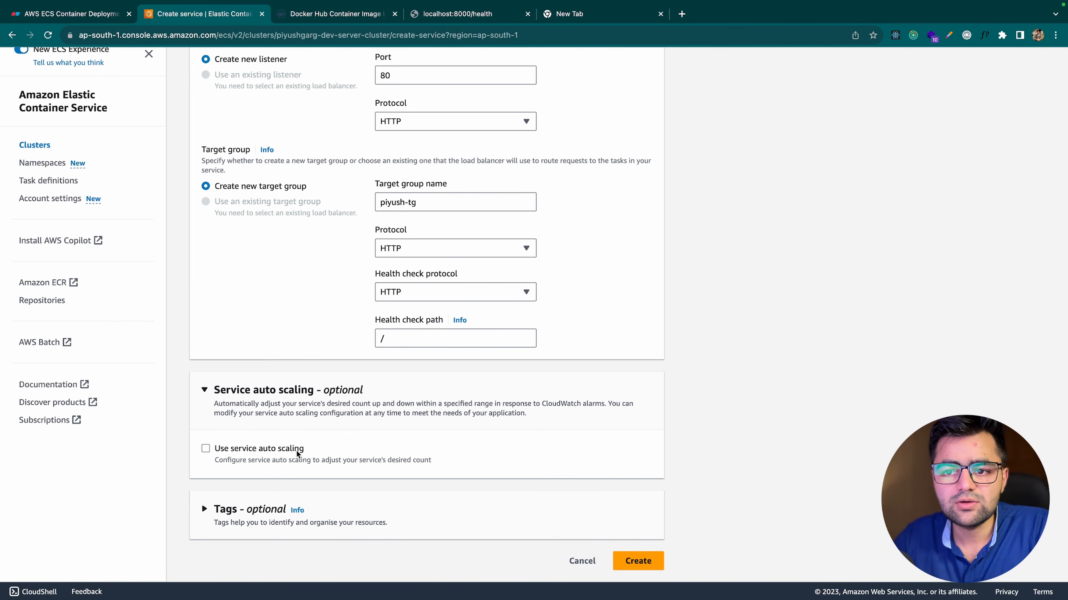
left_click(285, 449)
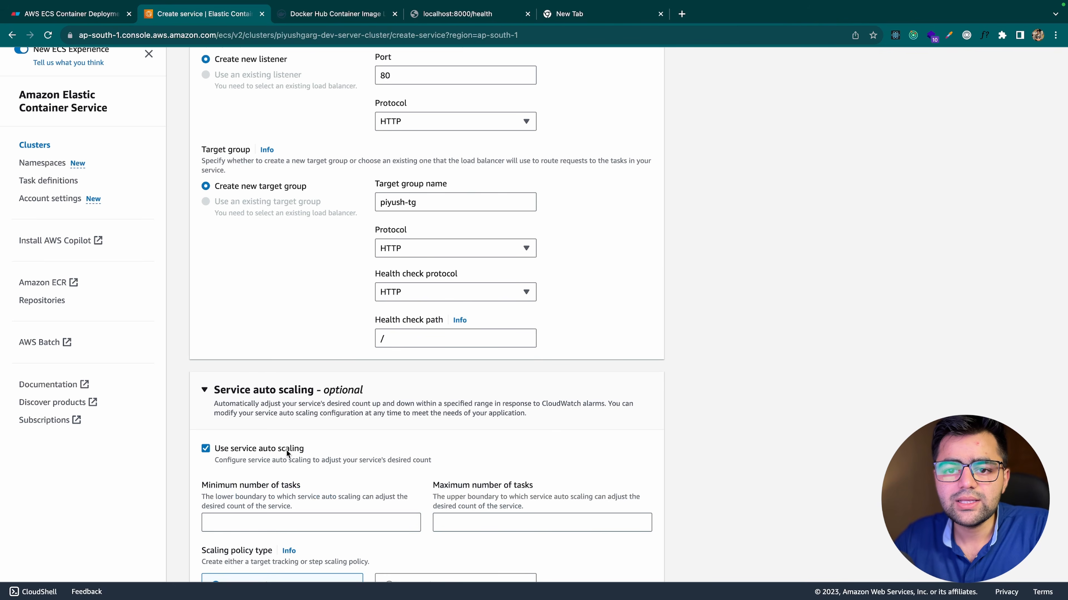
Step: Set the auto scaling limits to a minimum of 2 tasks and a maximum of 10 tasks
scroll(286, 449, "down", 5)
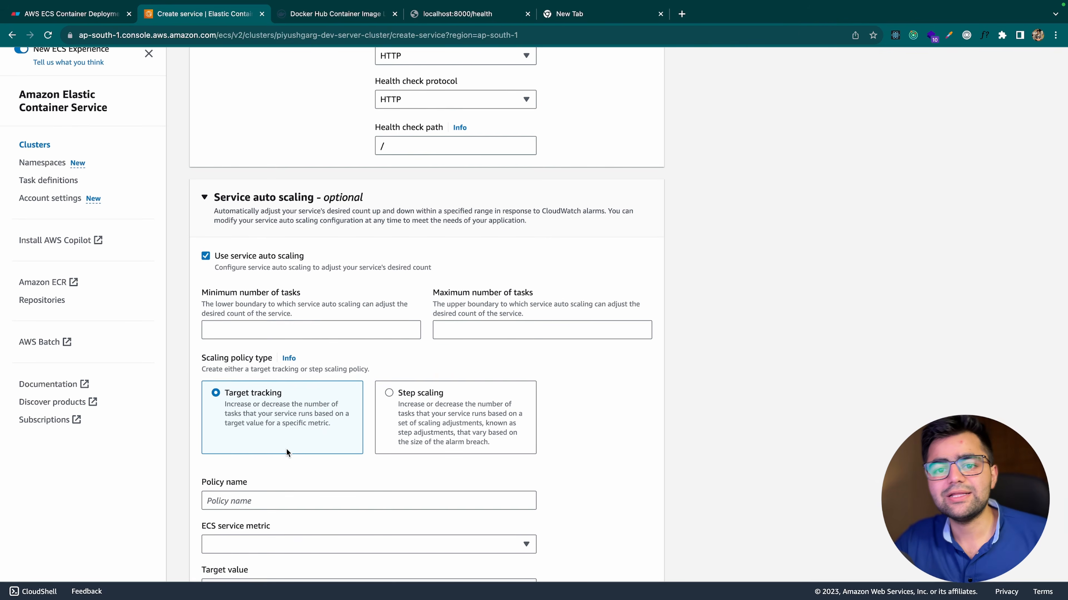
left_click(264, 333)
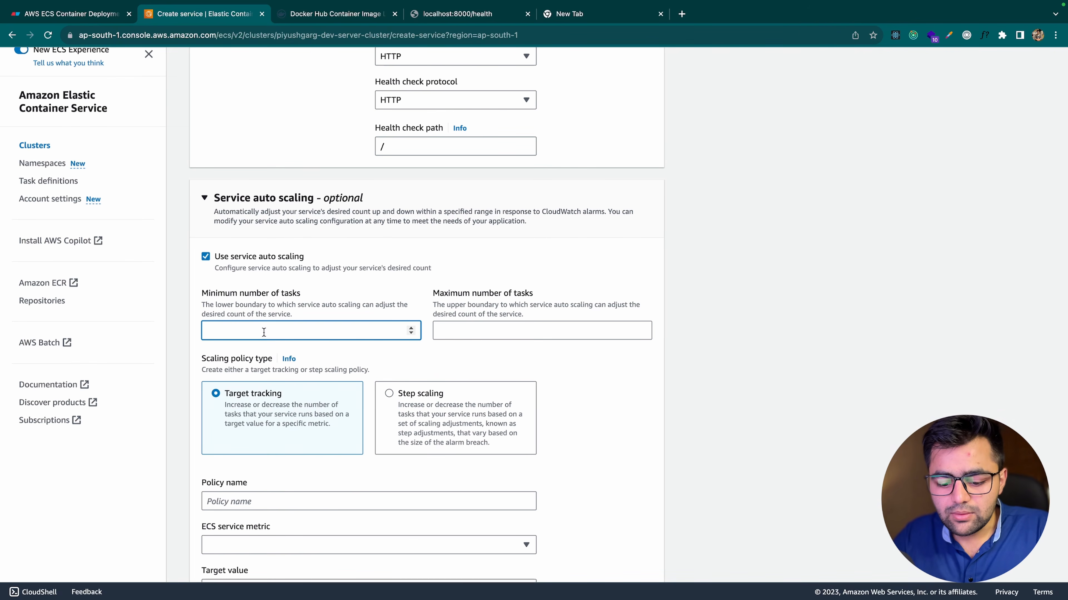
left_click(484, 328)
type("10")
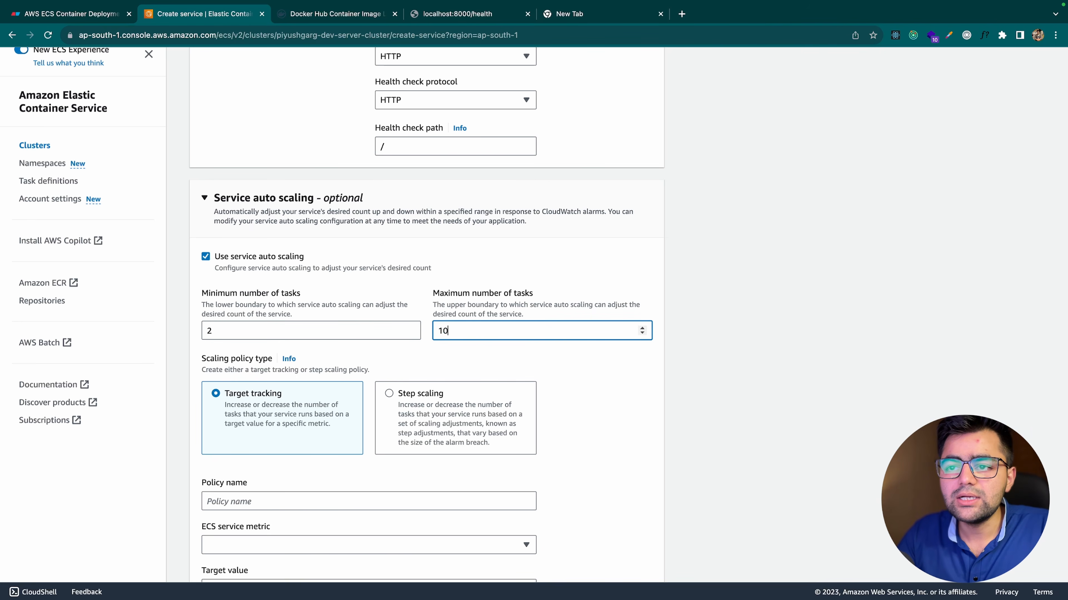
type("10")
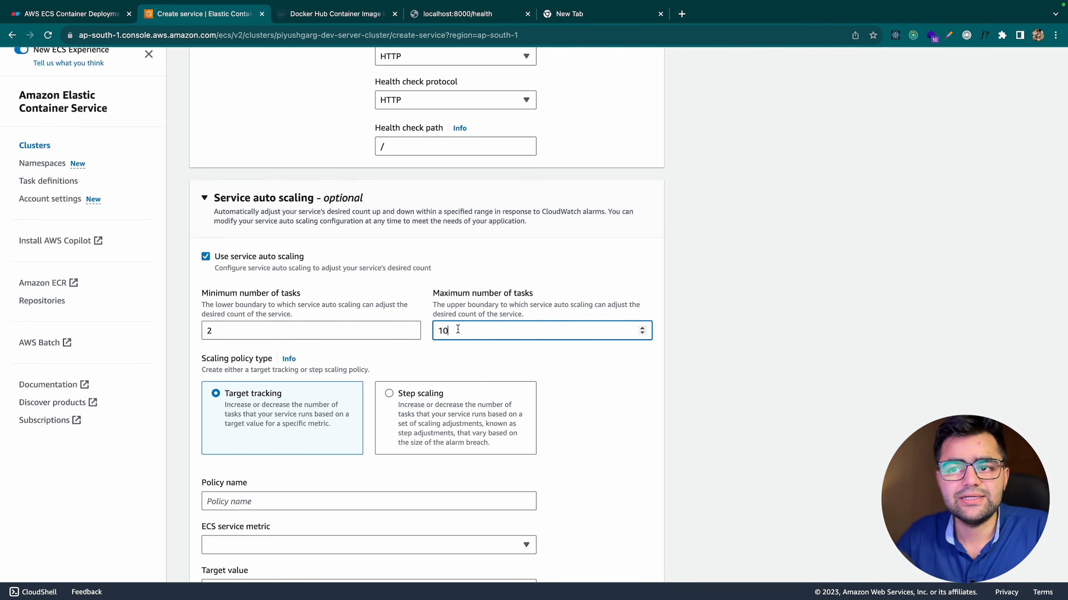
left_click(437, 279)
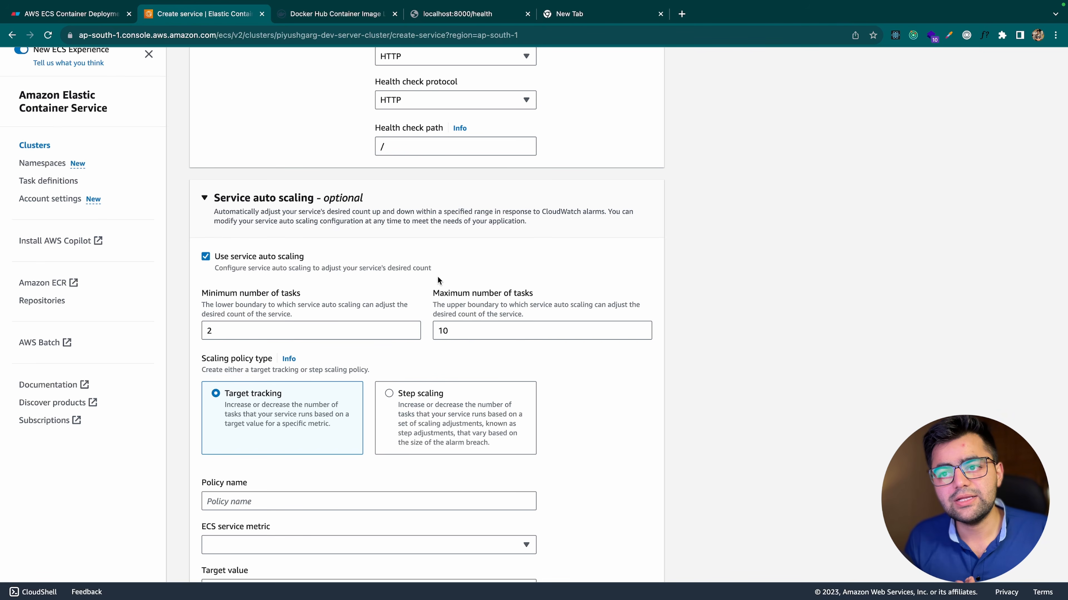
left_click_drag(433, 293, 535, 292)
left_click(535, 292)
left_click(479, 325)
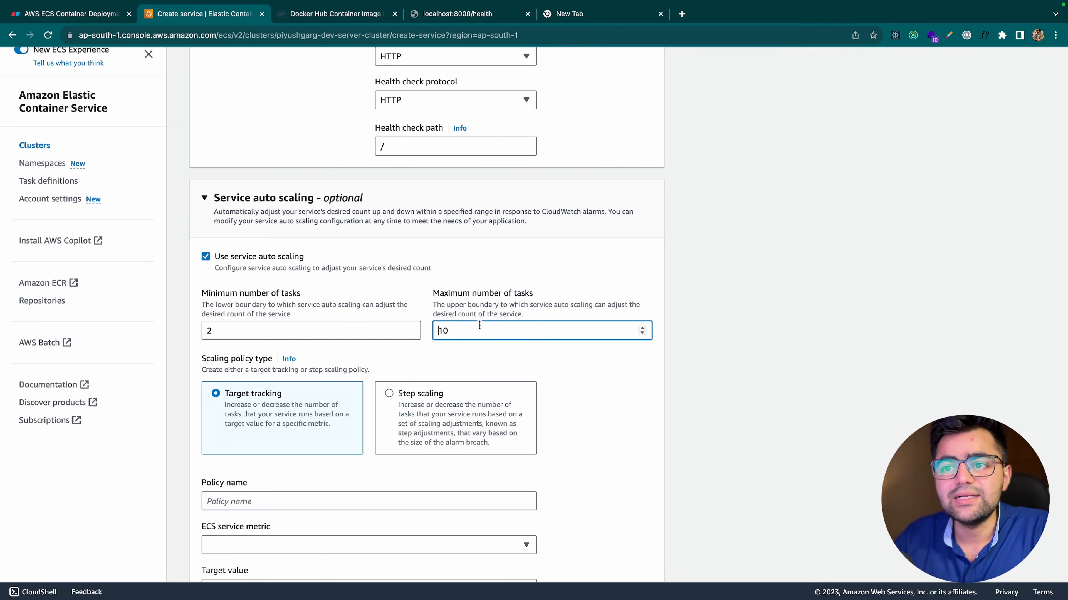
left_click(506, 301)
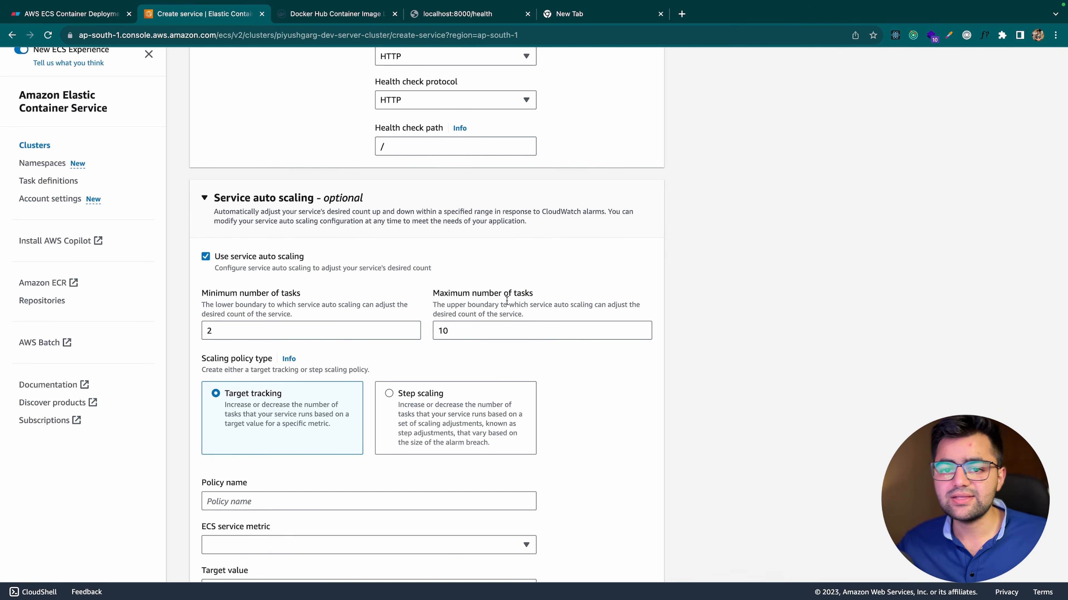
Step: Define a target tracking policy named with the owner's name followed by "-policy", using ECSServiceAverageCPUUtilization and a target value of 70
scroll(506, 301, "down", 5)
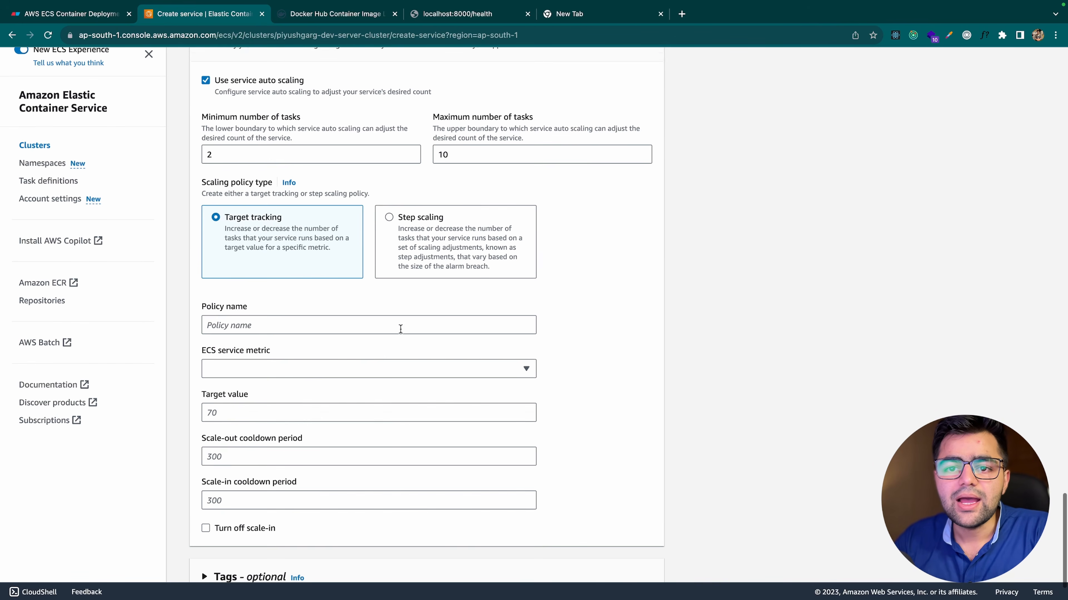
left_click(262, 310)
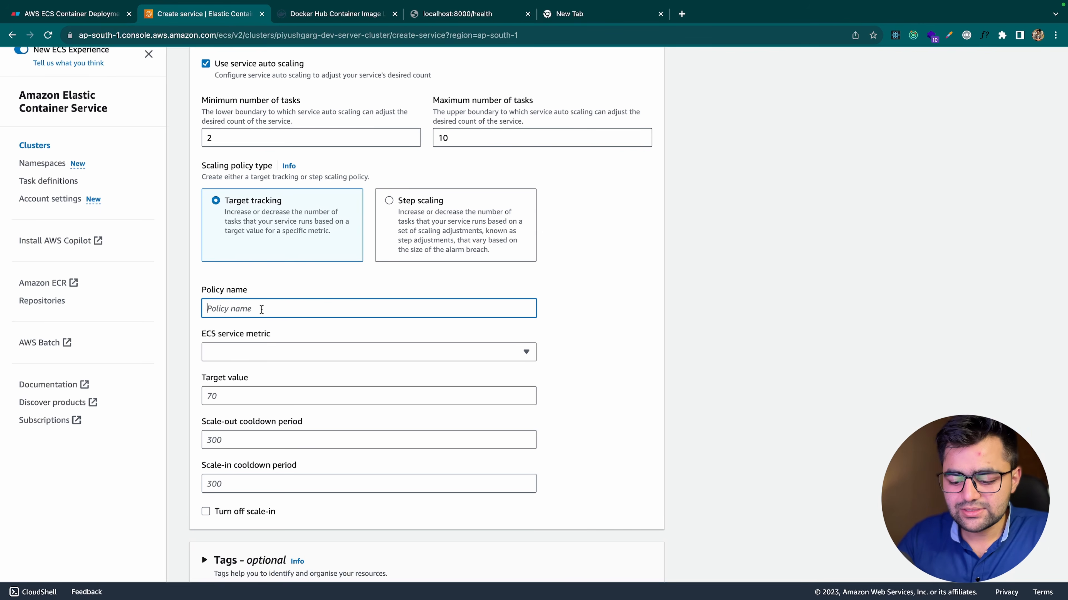
type("piyushgarg-policy")
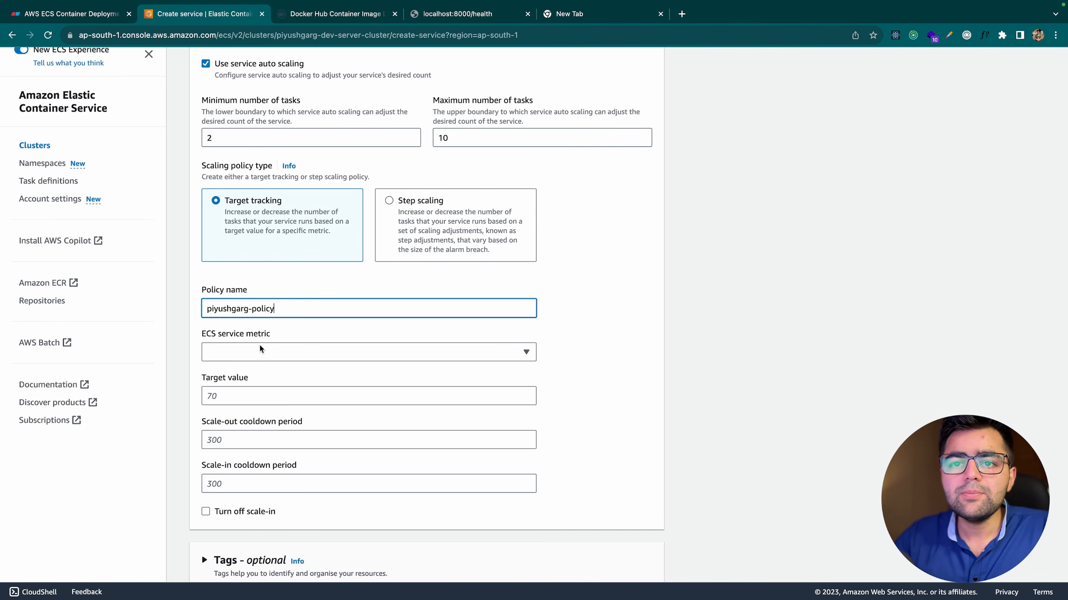
left_click(259, 350)
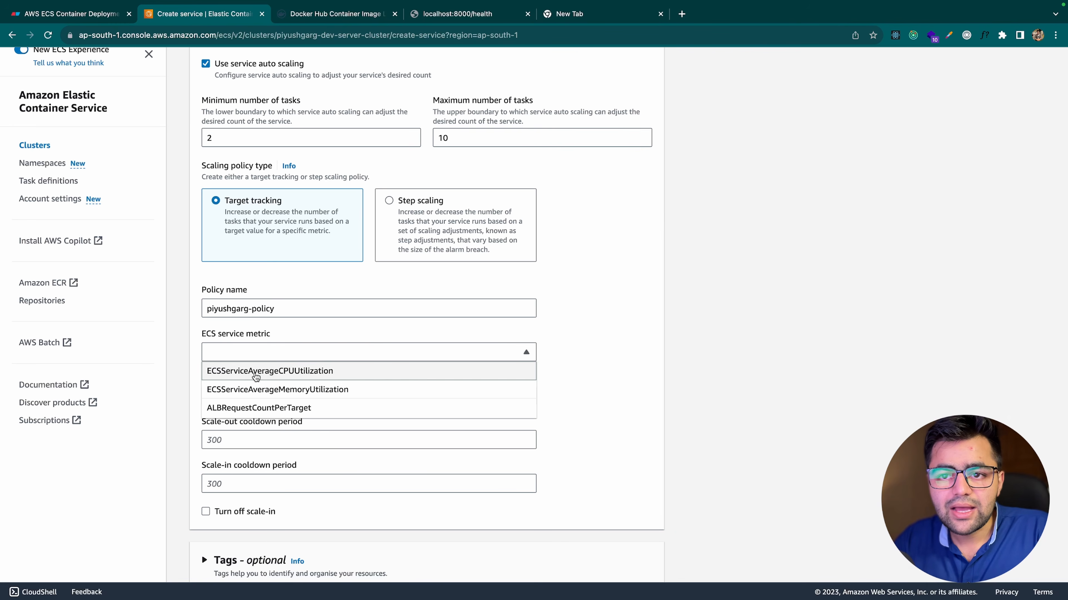
left_click(256, 372)
left_click(246, 398)
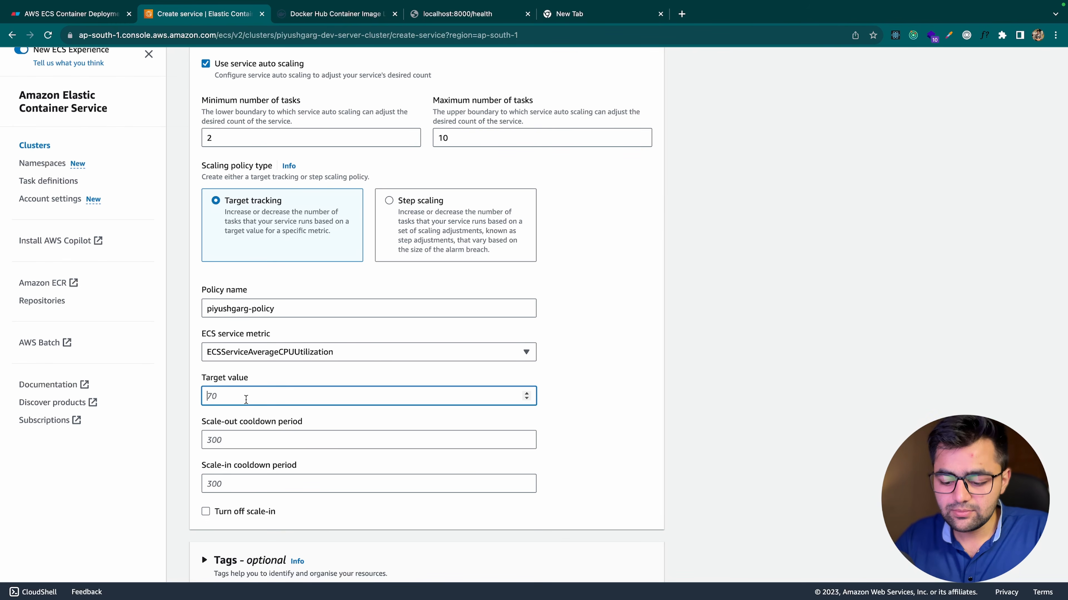
type("70")
left_click(283, 413)
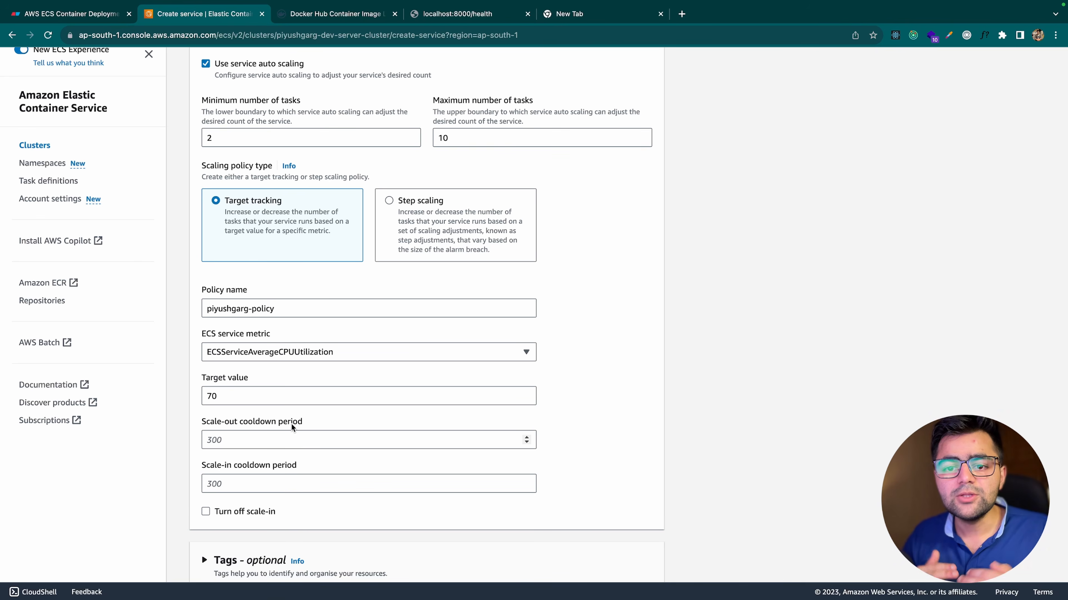
Step: Create the service with the configured load balancer and auto scaling settings
scroll(292, 423, "up", 1)
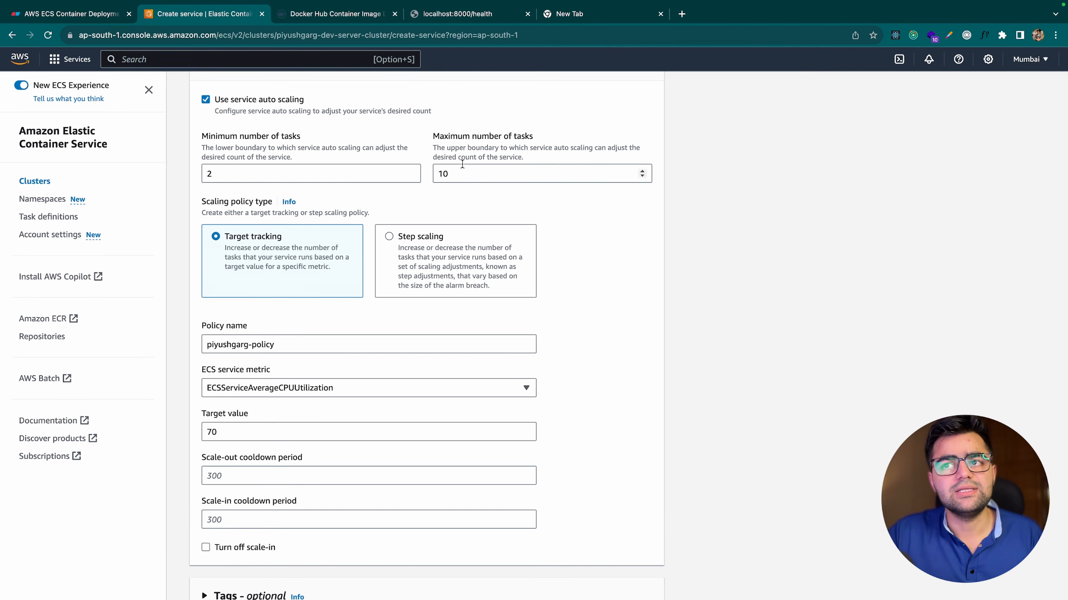
left_click(451, 167)
scroll(453, 206, "down", 3)
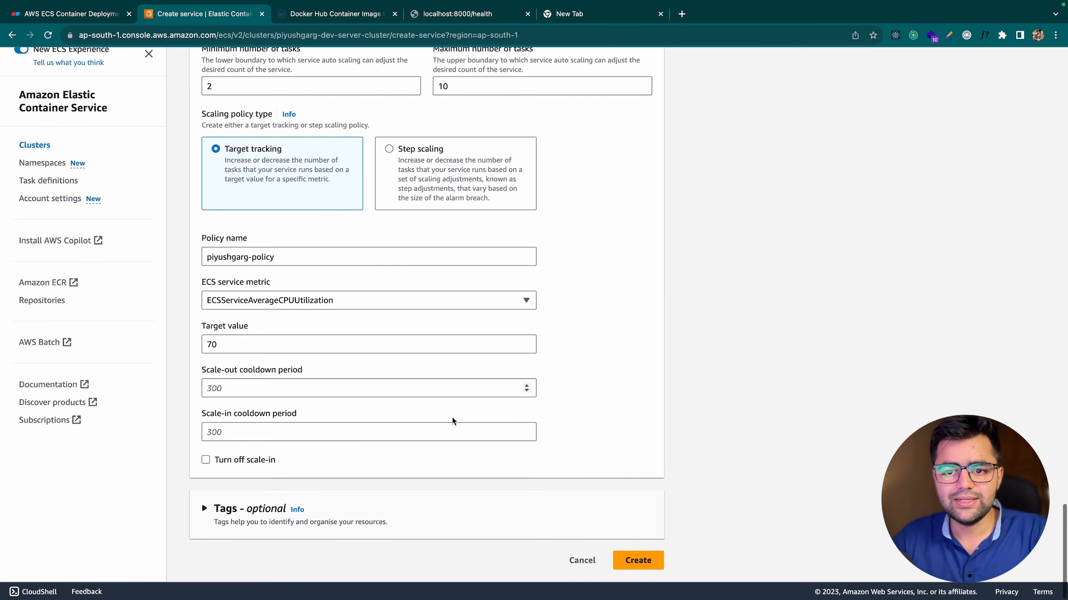
left_click(633, 561)
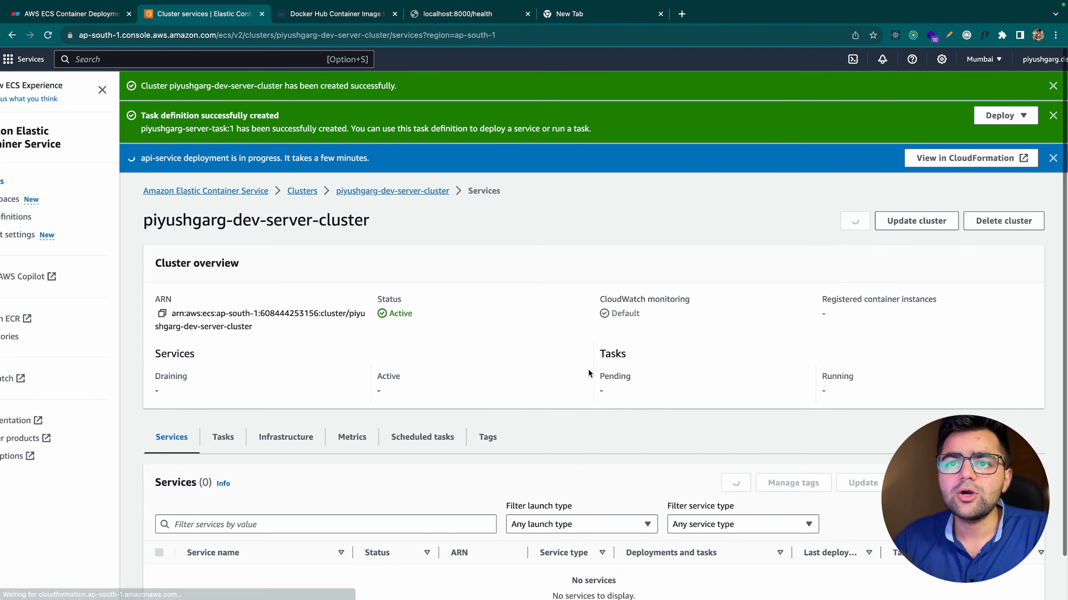
Step: Refresh the cluster's services list and check the progress of the api-service deployment
scroll(452, 330, "down", 1)
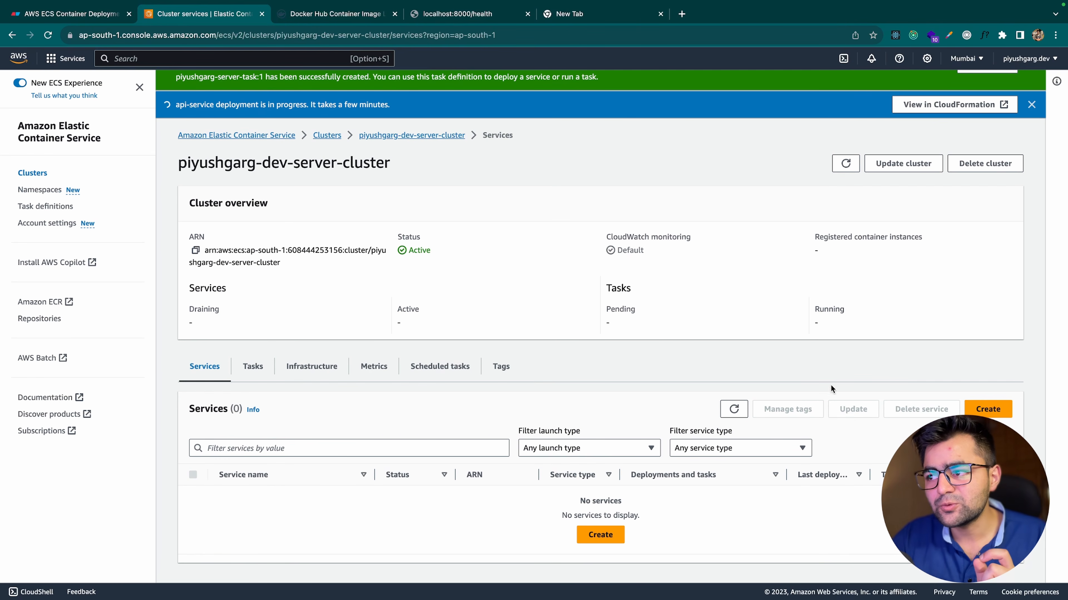
left_click(735, 410)
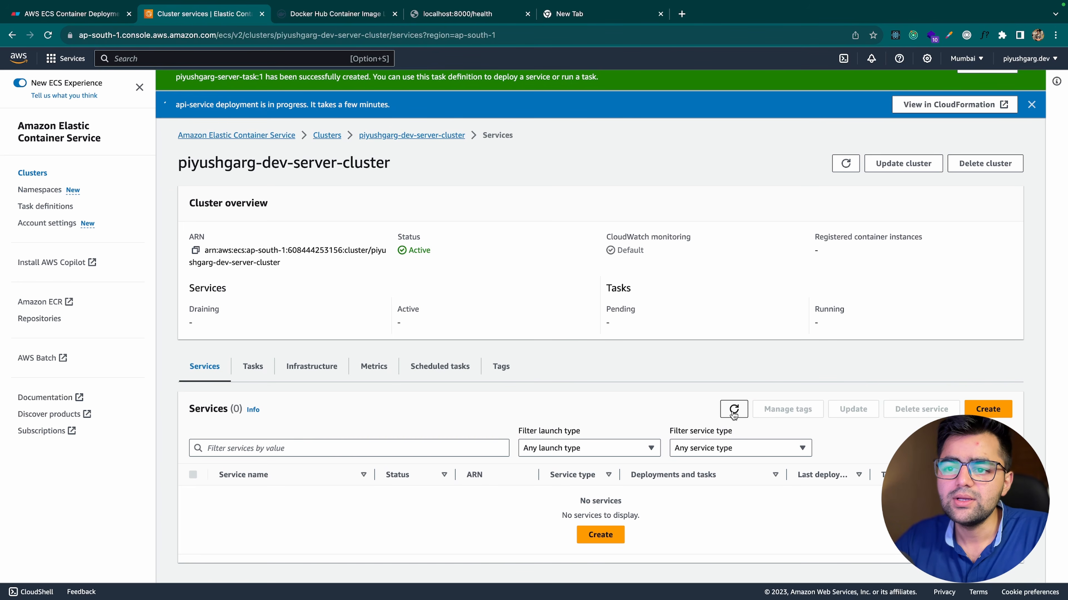
left_click_drag(401, 110, 177, 108)
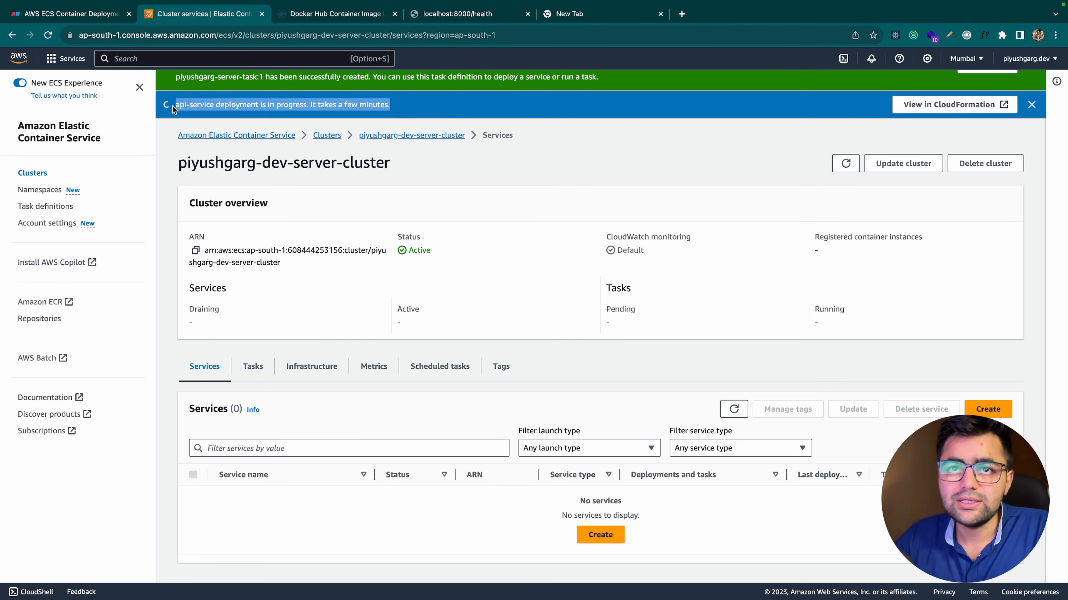
left_click(198, 108)
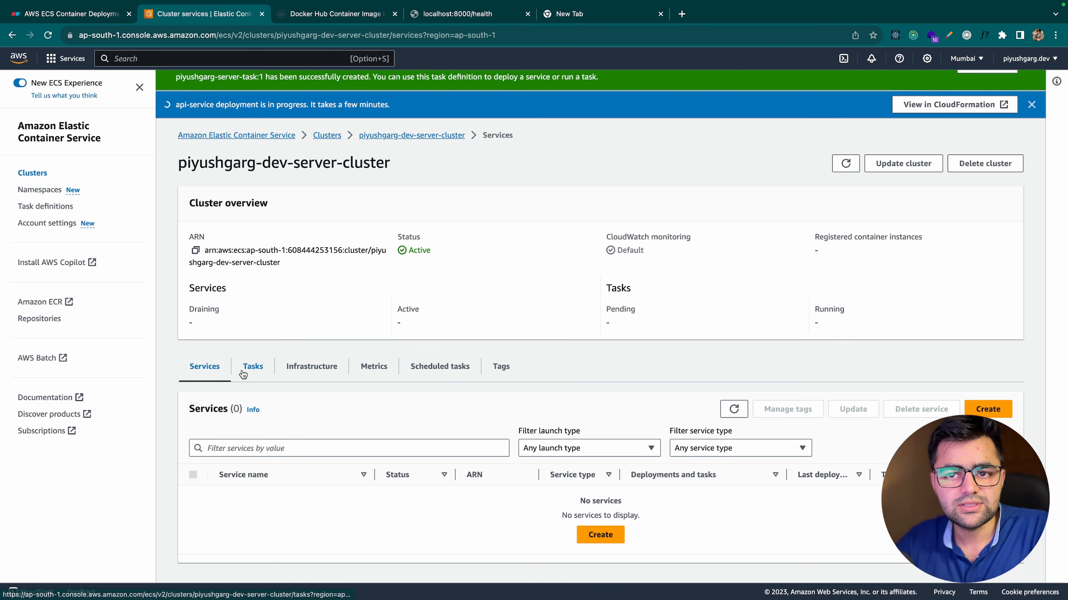
left_click(254, 370)
left_click(209, 374)
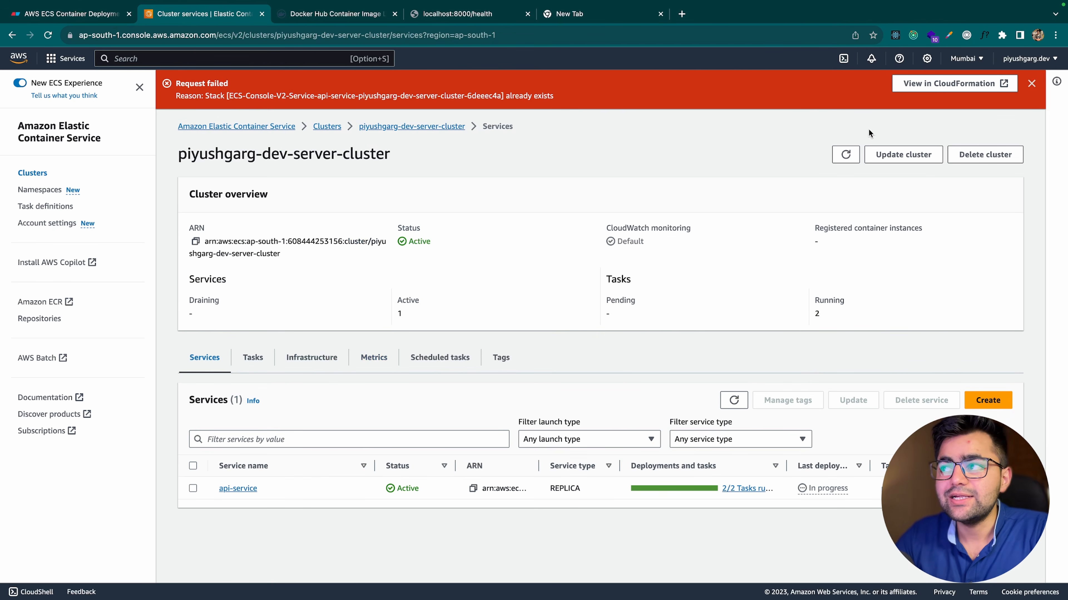
Step: Dismiss the notification and review the cluster's tasks and services
left_click(1031, 83)
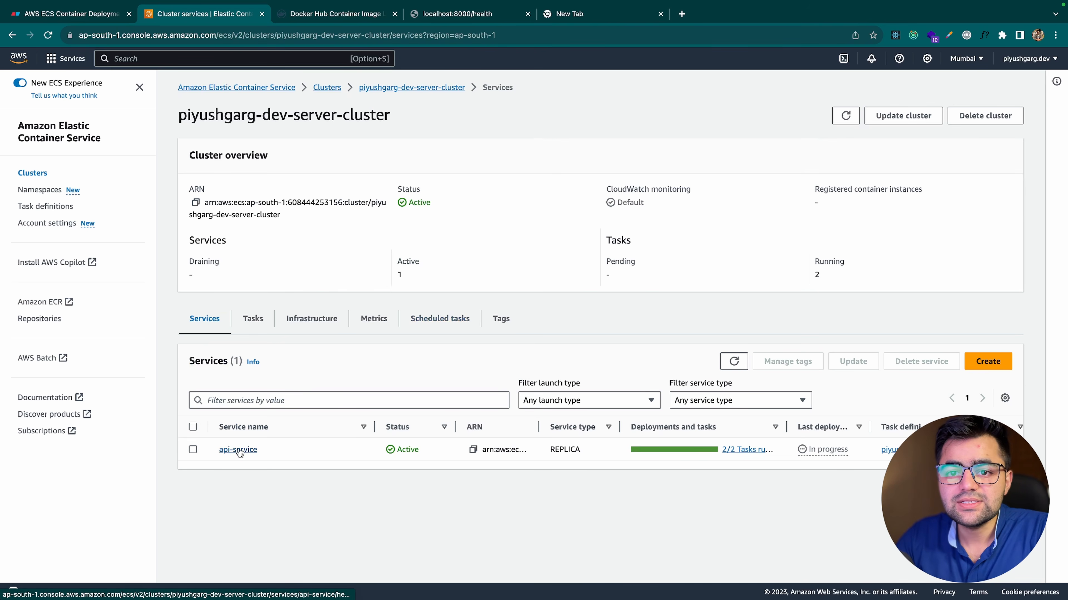
left_click(254, 328)
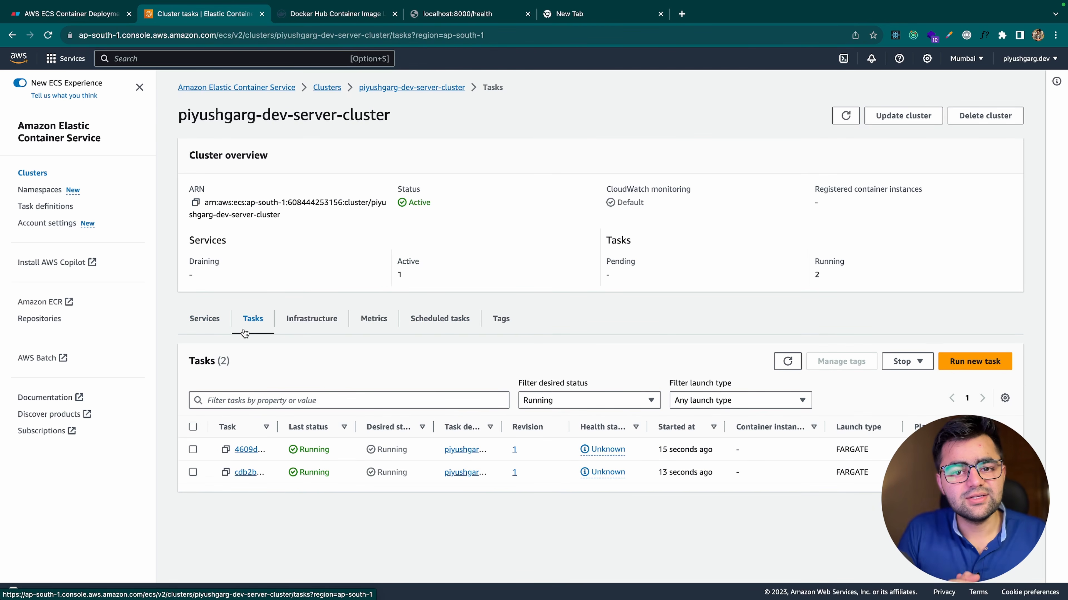
left_click(206, 326)
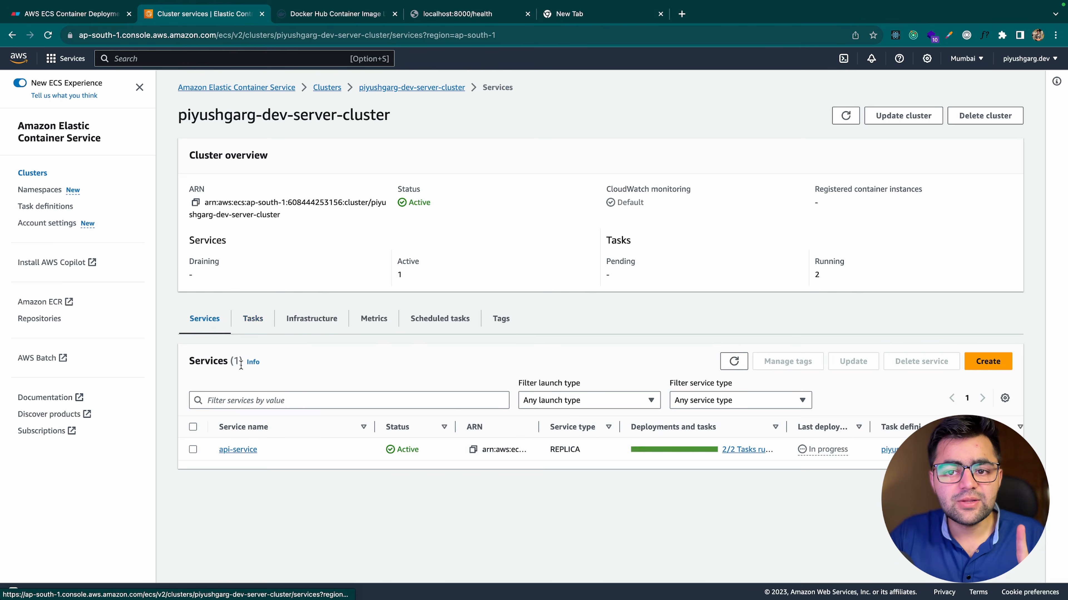
Step: Open api-service and review its health, load balancer status and tasks
left_click(244, 449)
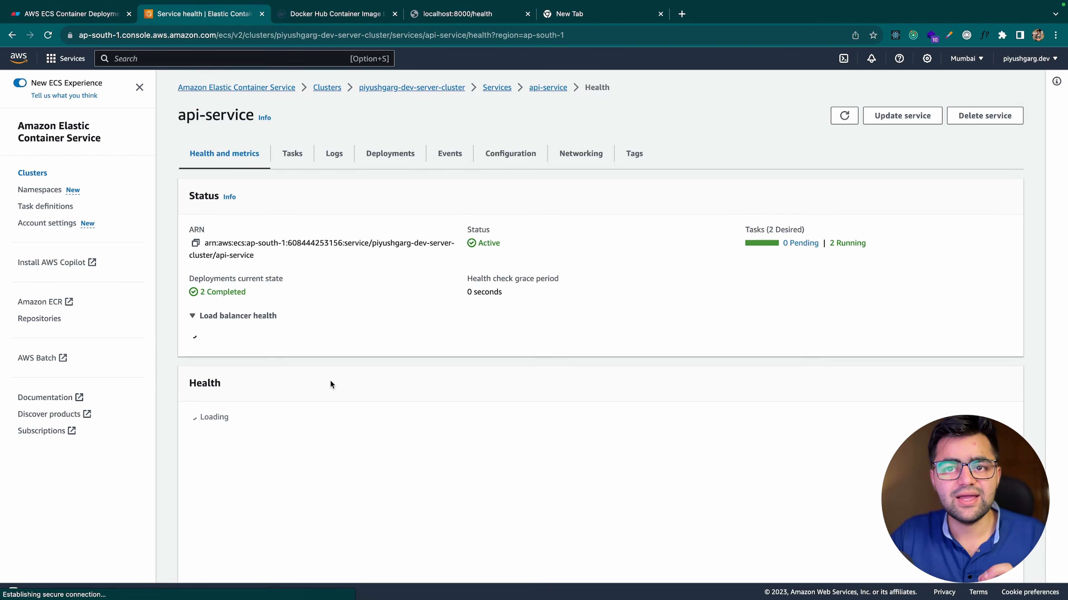
scroll(329, 380, "down", 3)
scroll(331, 358, "up", 3)
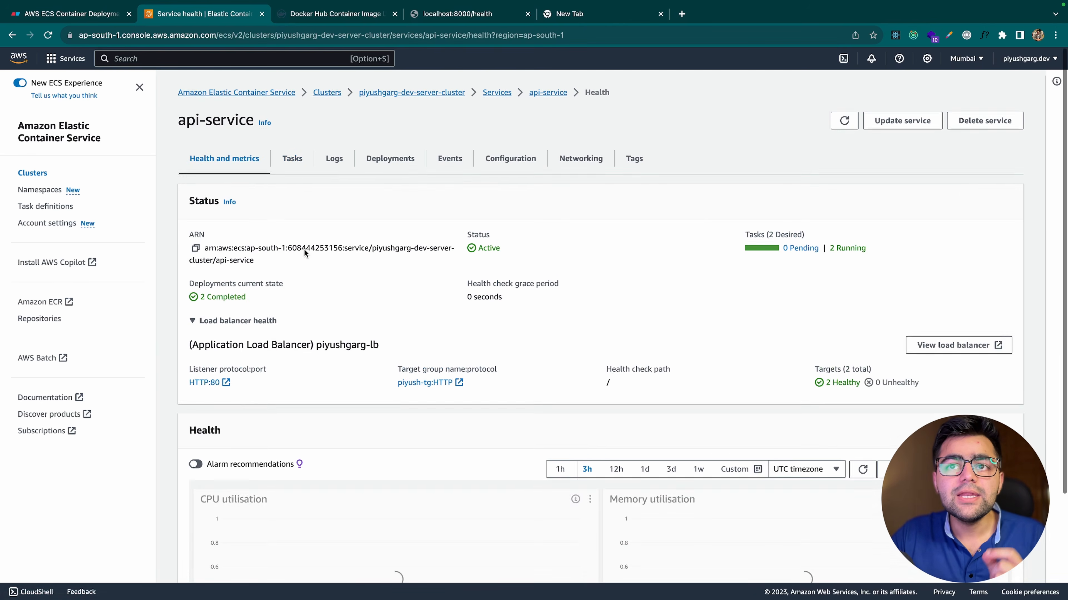
left_click(304, 159)
left_click(232, 152)
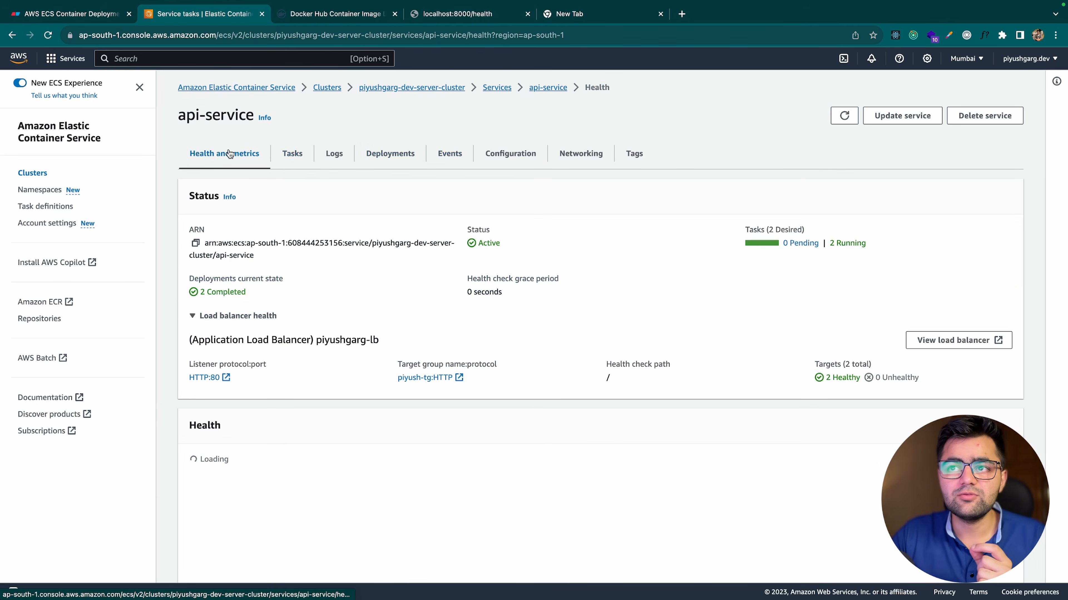
Step: Examine the configuration of api-service, including its load balancer and auto scaling sections
left_click(524, 155)
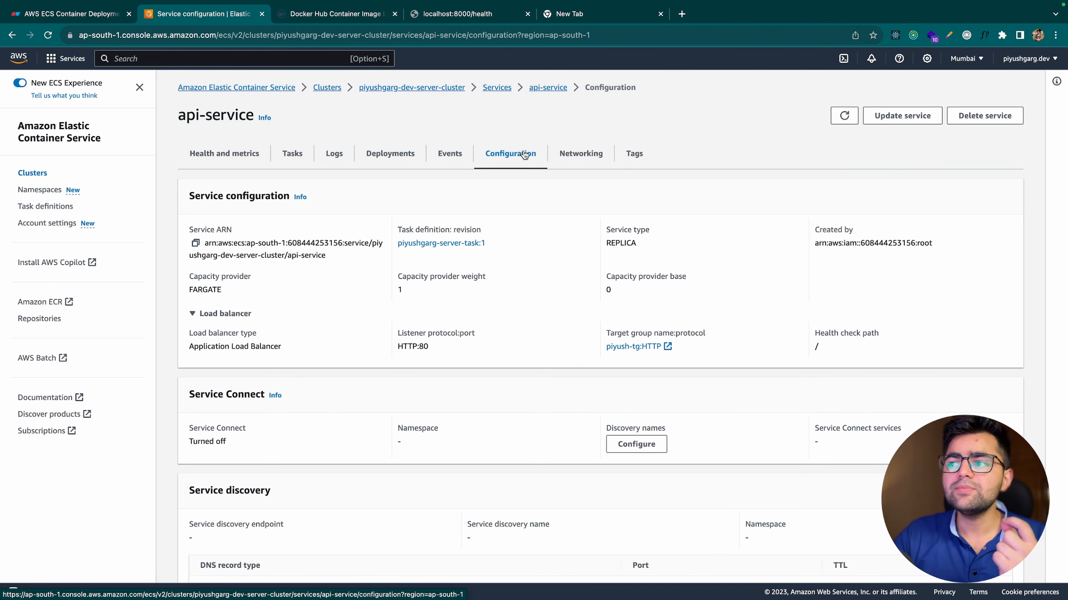
scroll(678, 343, "down", 5)
scroll(678, 344, "down", 3)
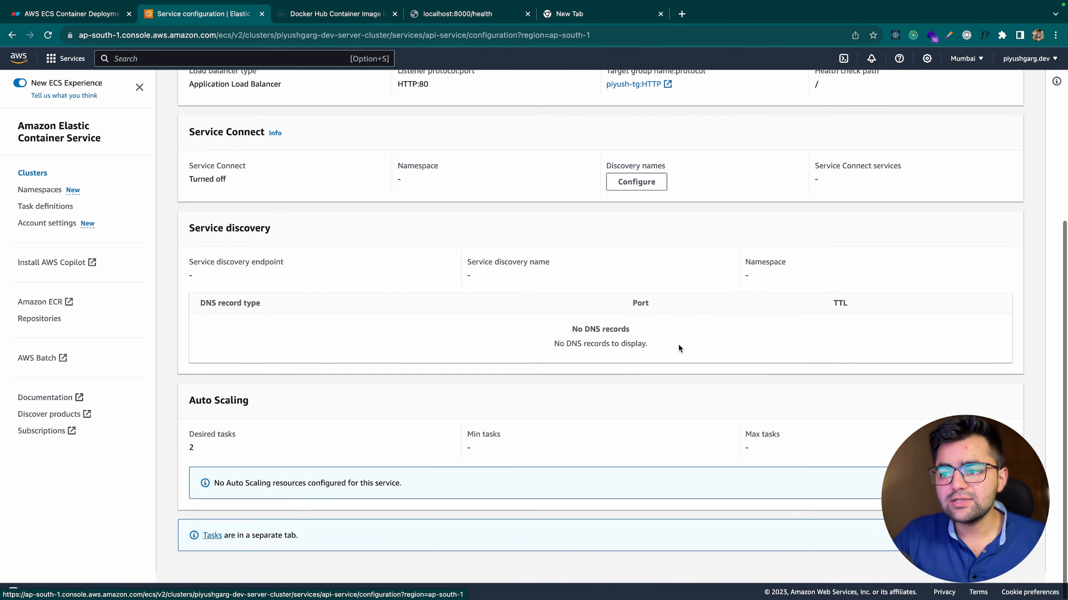
scroll(746, 287, "up", 8)
Step: Open the update form for api-service and review its deployment configuration and desired tasks
left_click(908, 113)
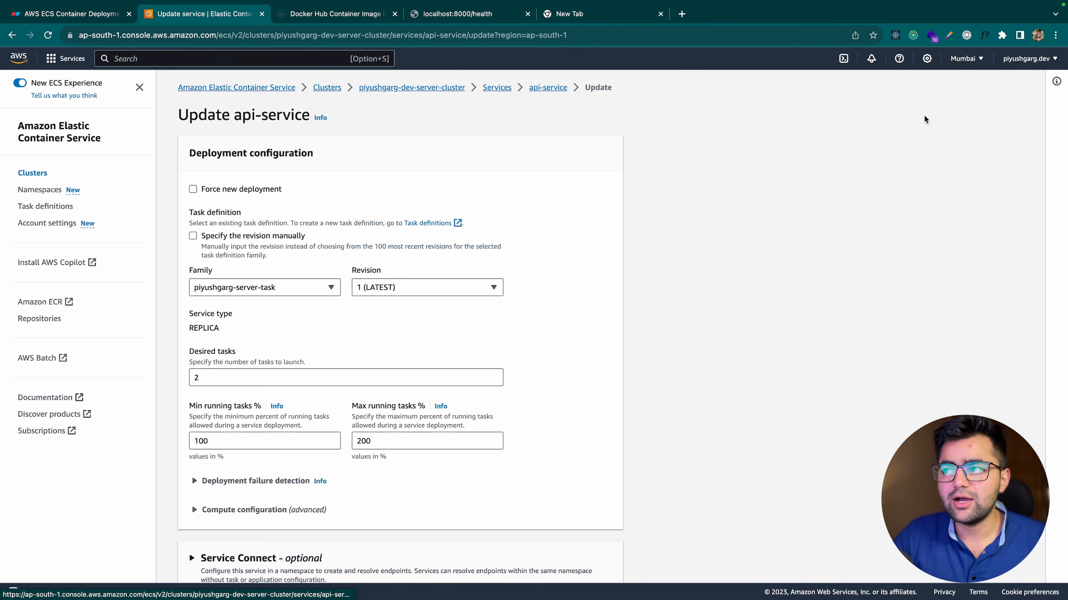
scroll(297, 362, "down", 1)
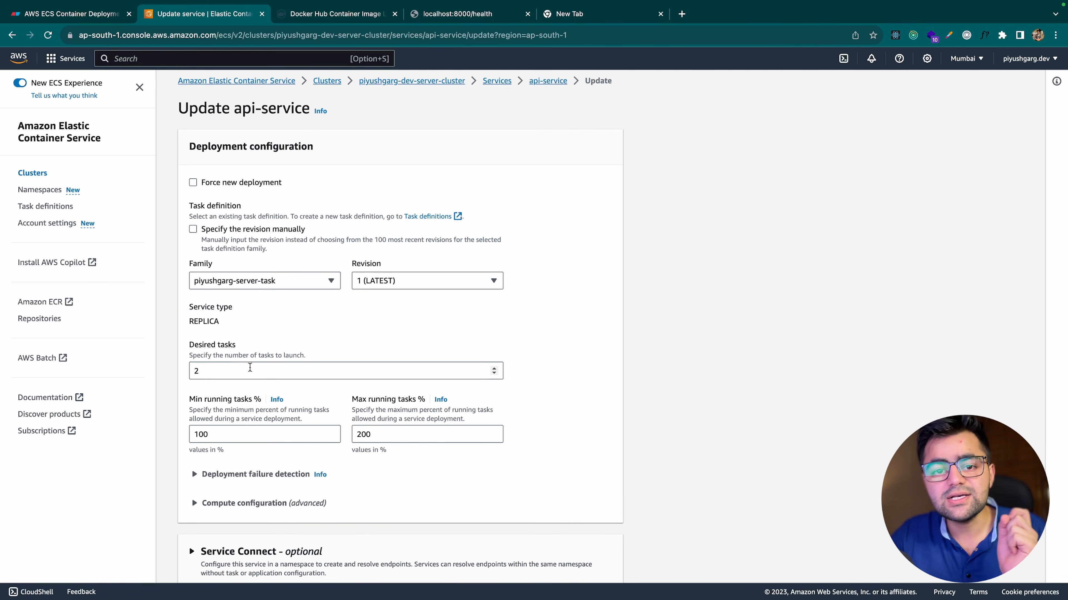
scroll(228, 258, "up", 1)
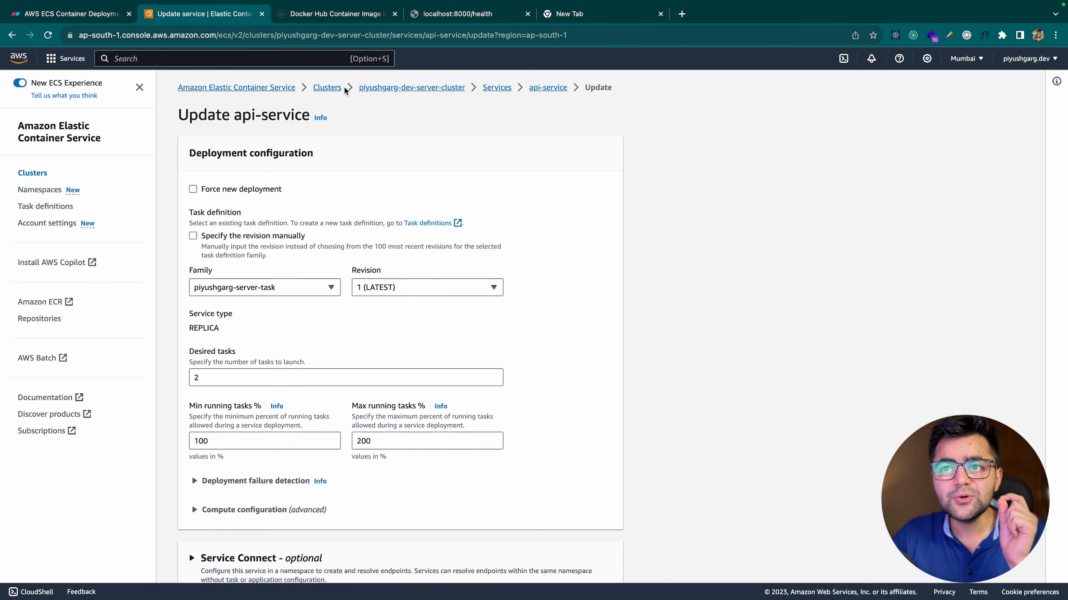
Step: Return to the cluster from the service update form and view its tasks and services
left_click(381, 87)
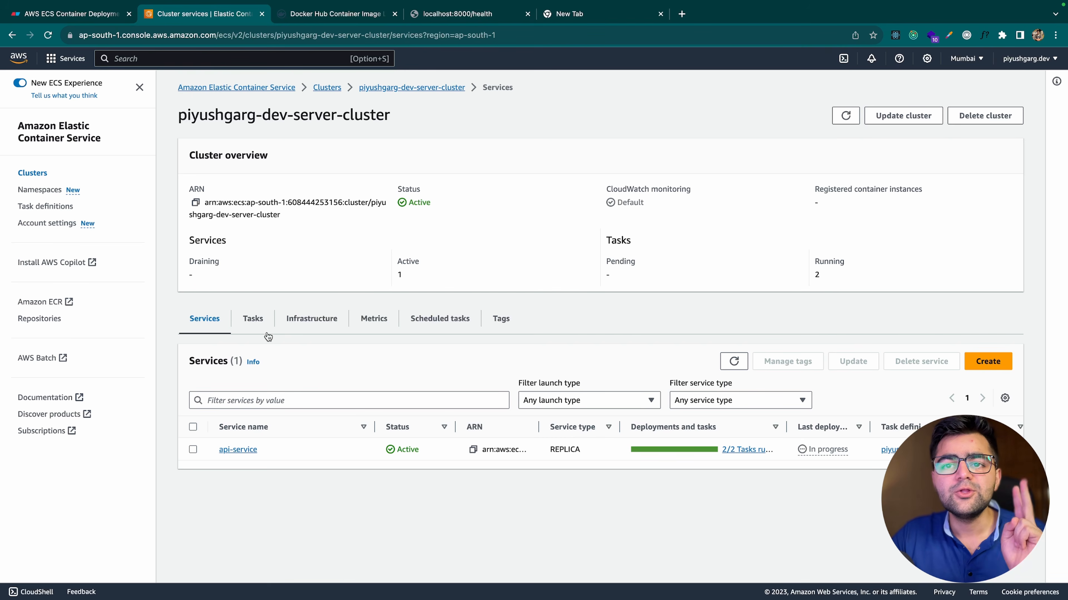
left_click(253, 332)
left_click(205, 318)
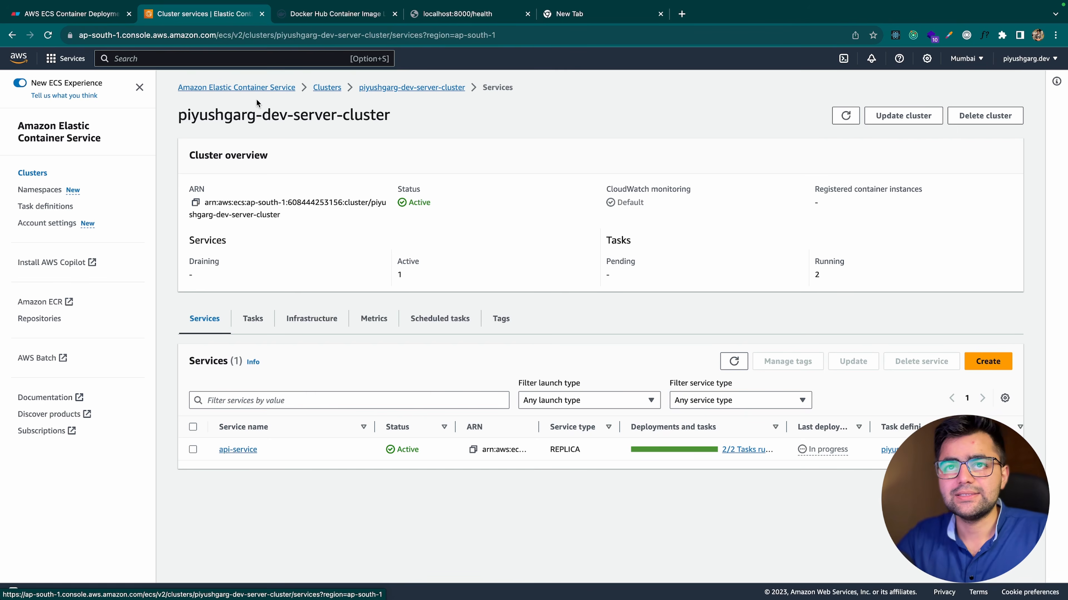
Step: Search the AWS services for "load" and open the EC2 Load balancers page in a new browser tab
type("load")
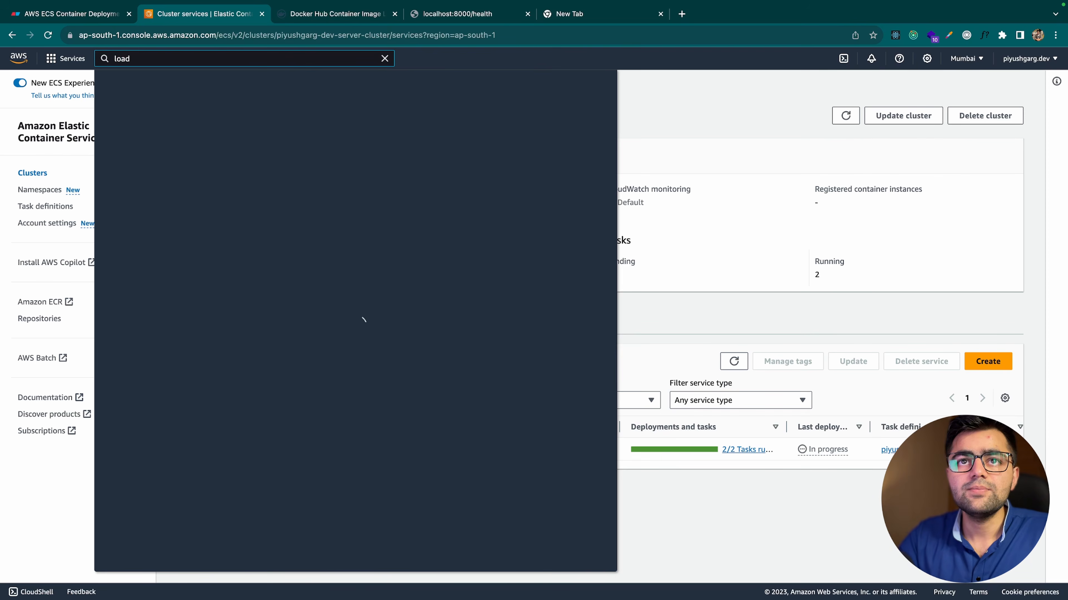
right_click(304, 170)
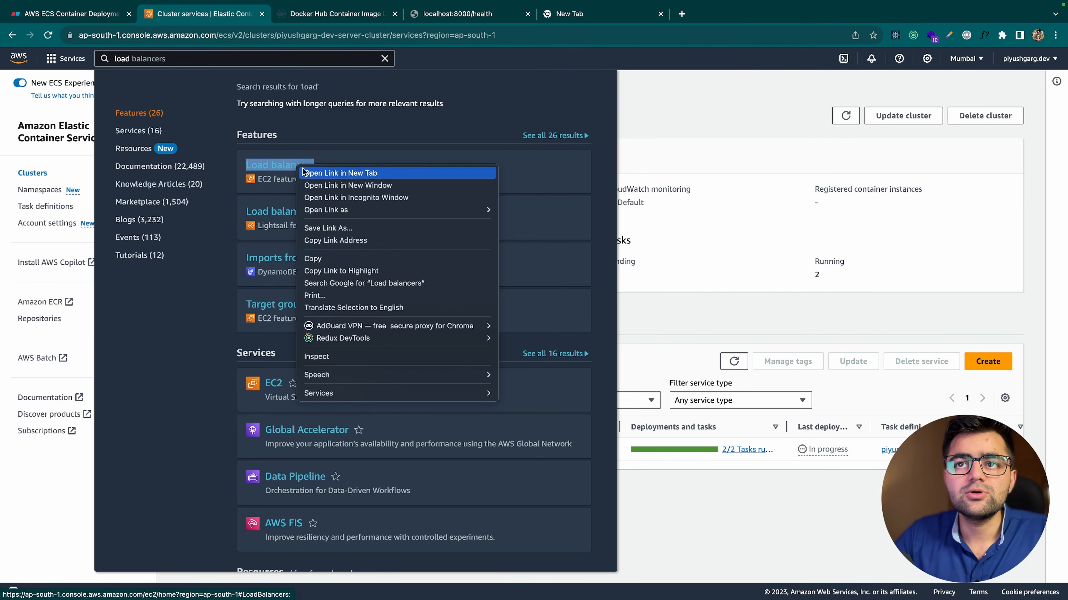
key("Escape")
left_click(304, 166, "super")
left_click(336, 13)
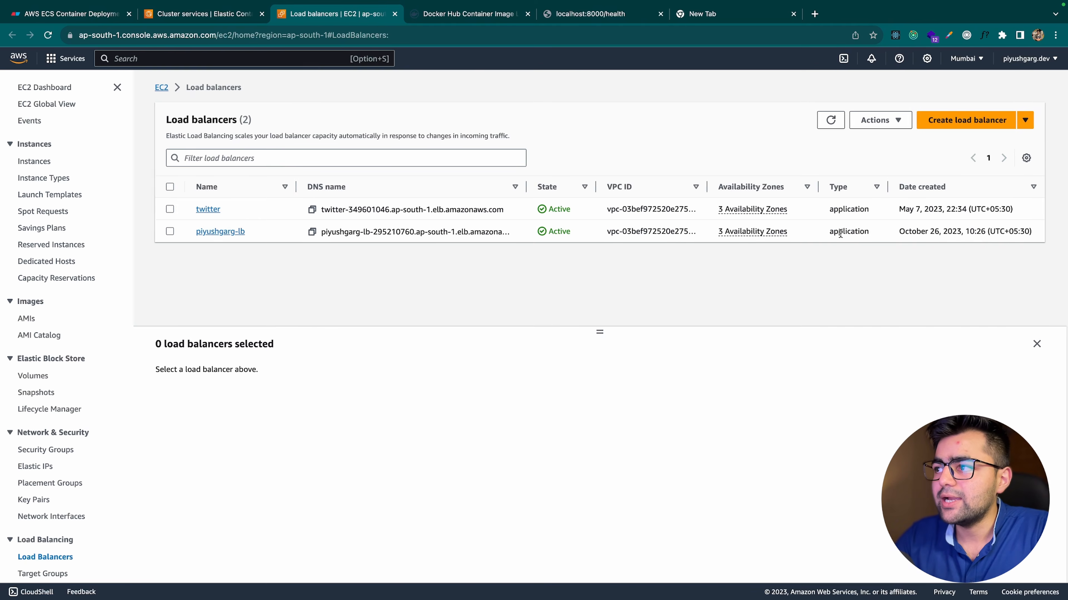
Step: Select the service's load balancer, named with the owner's name followed by "-lb", and copy its DNS name
left_click_drag(949, 233, 915, 232)
left_click_drag(981, 233, 966, 233)
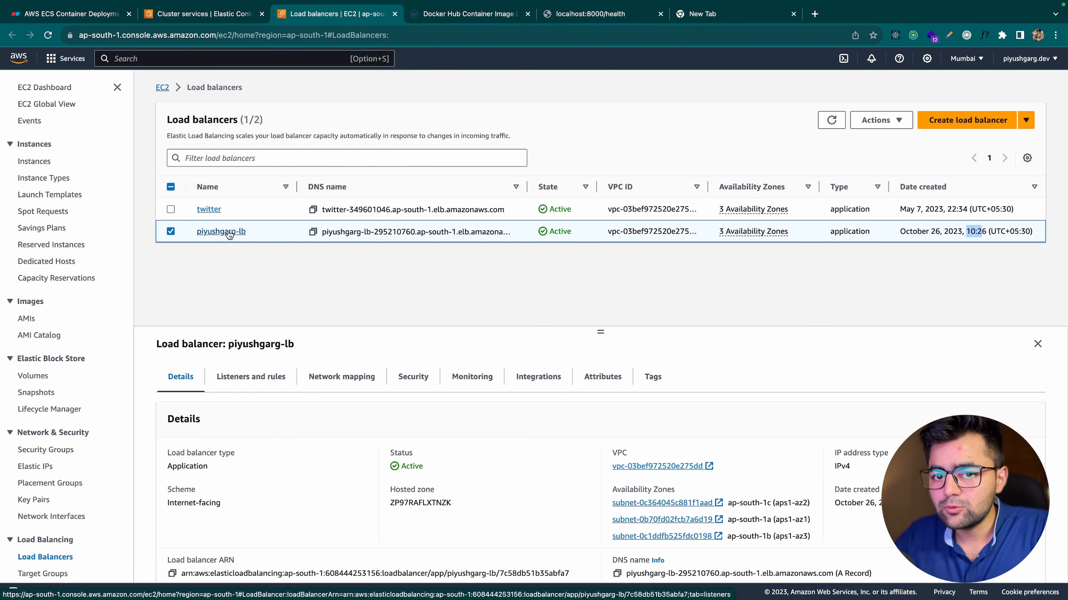
scroll(395, 547, "down", 1)
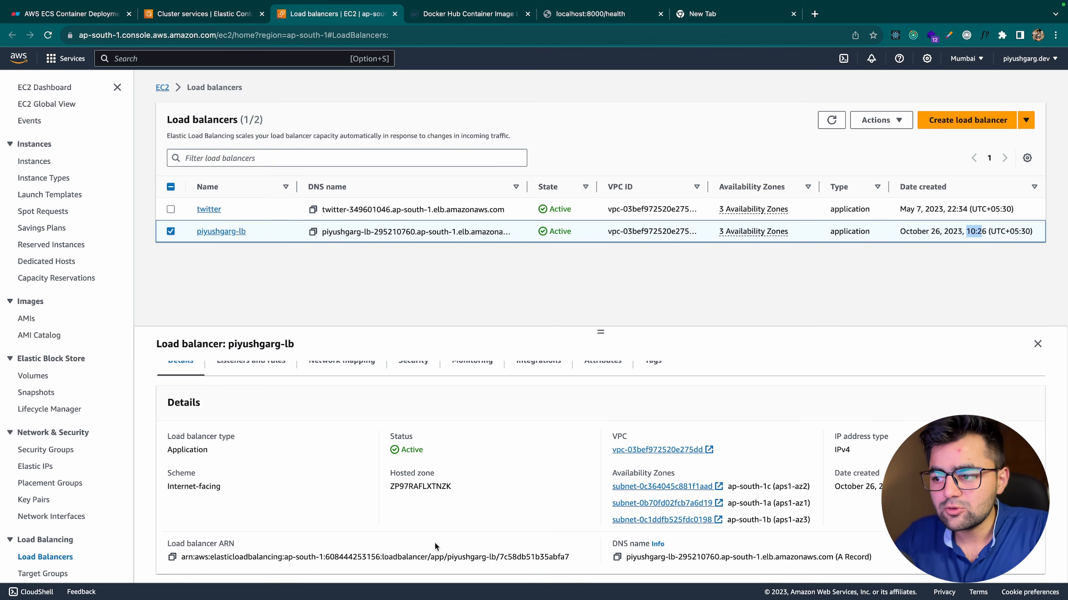
left_click(617, 557)
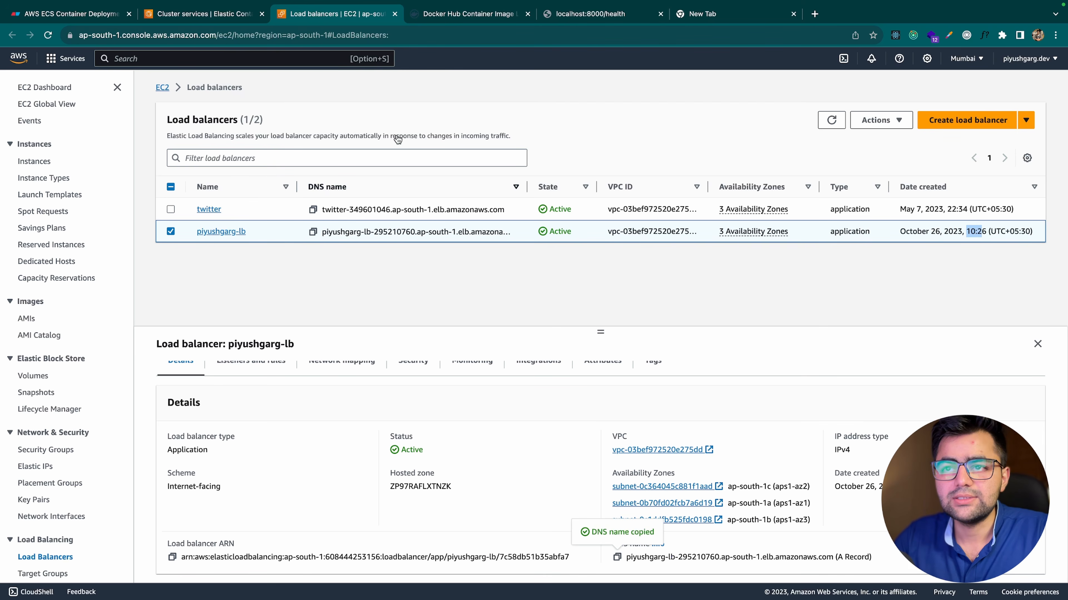
Step: Load the load balancer's copied DNS name in the Docker Hub tab and place that tab beside the cluster services tab
left_click(441, 13)
left_click(443, 35)
key("super+v")
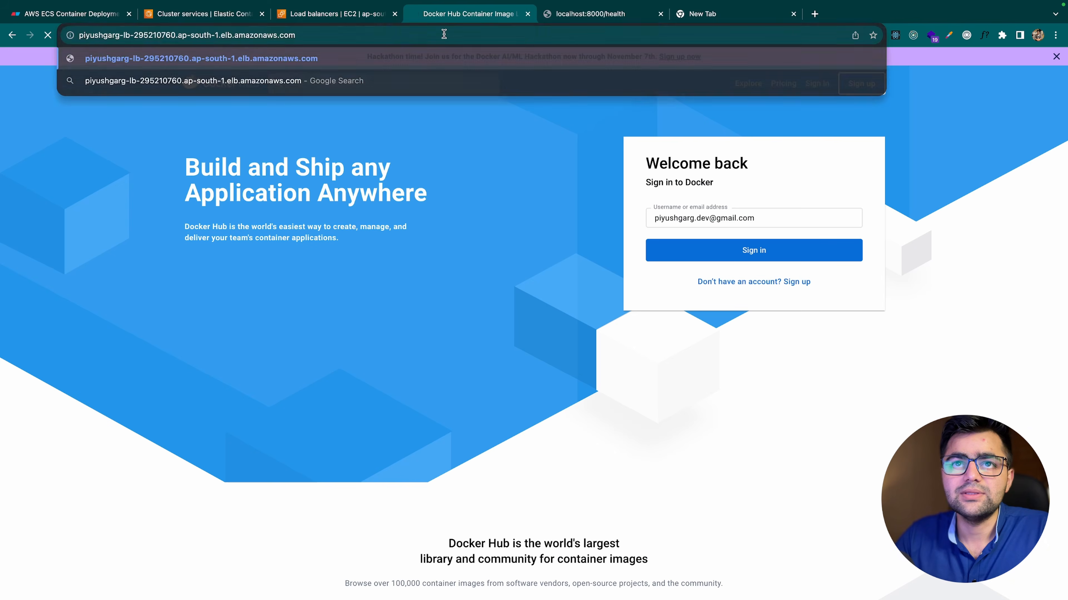
key("Return")
left_click_drag(483, 18, 357, 21)
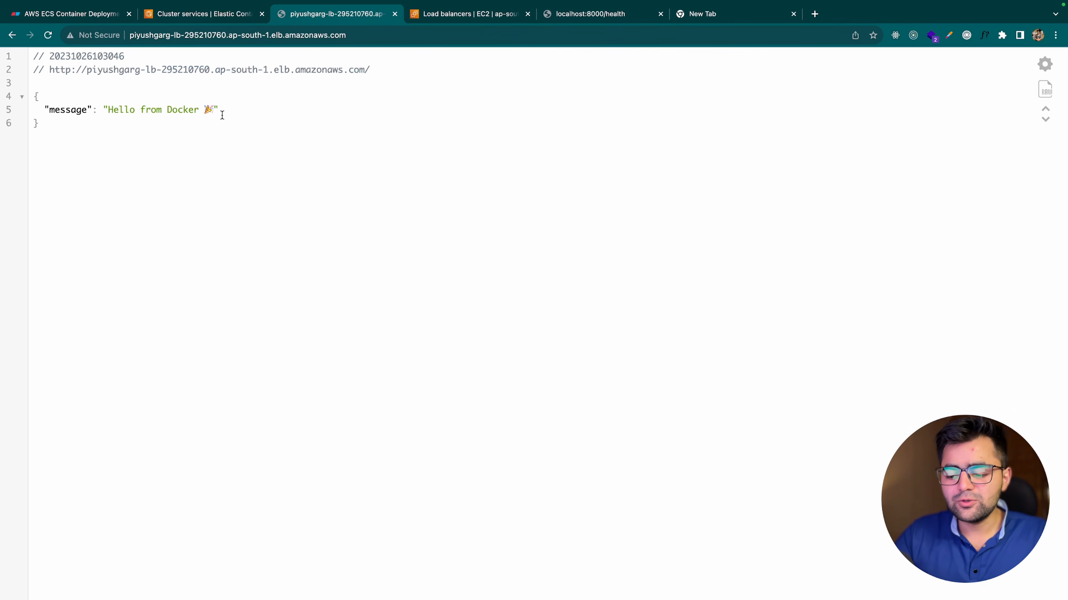
key("super+equal")
key("super+equal")
key("super+equal")
key("super+equal")
key("super+equal")
key("super+equal")
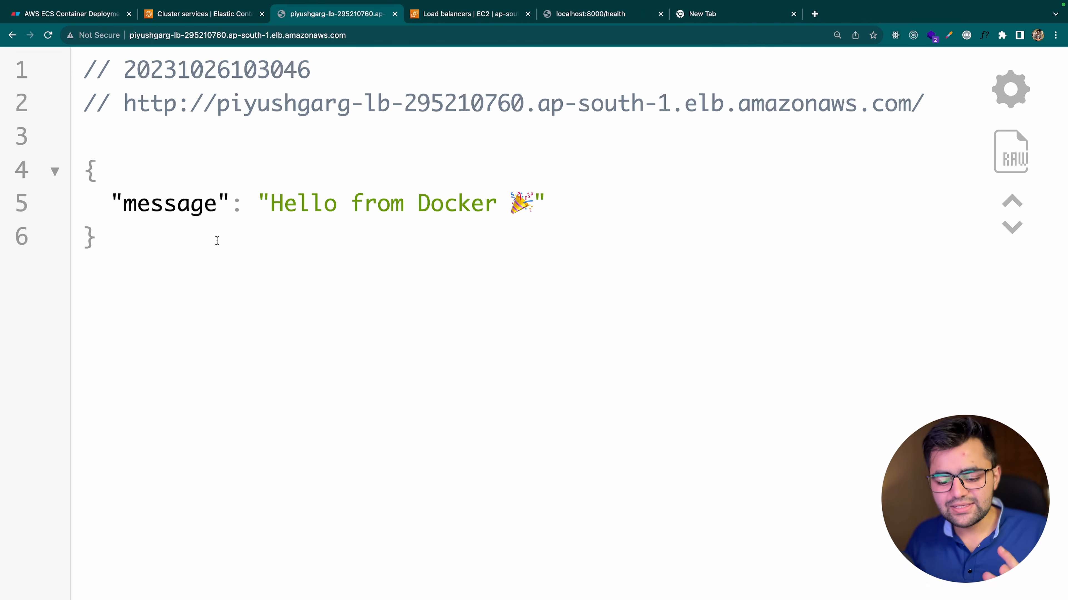
Step: In the Eraser diagram, delete the lowest small box in the cluster and align the other two in a column
left_click(206, 22)
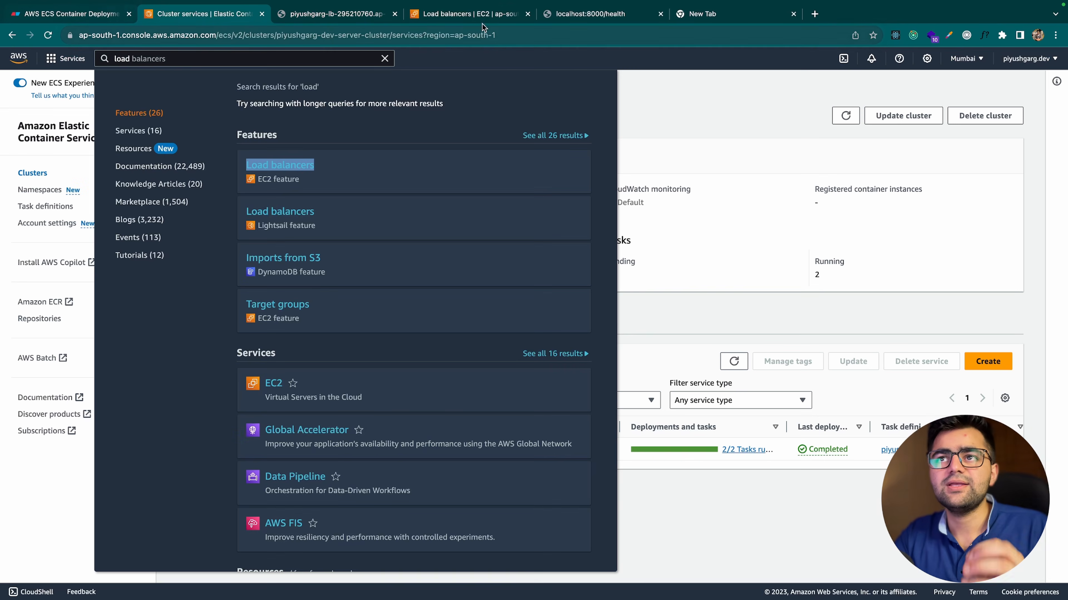
left_click(80, 17)
scroll(491, 245, "right", 5)
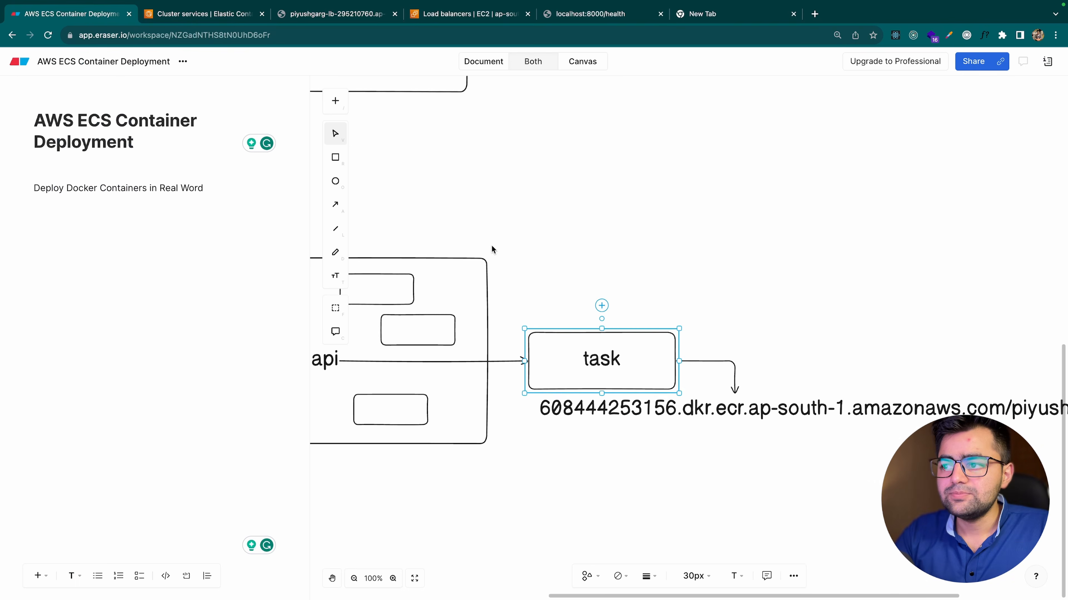
scroll(502, 308, "left", 5)
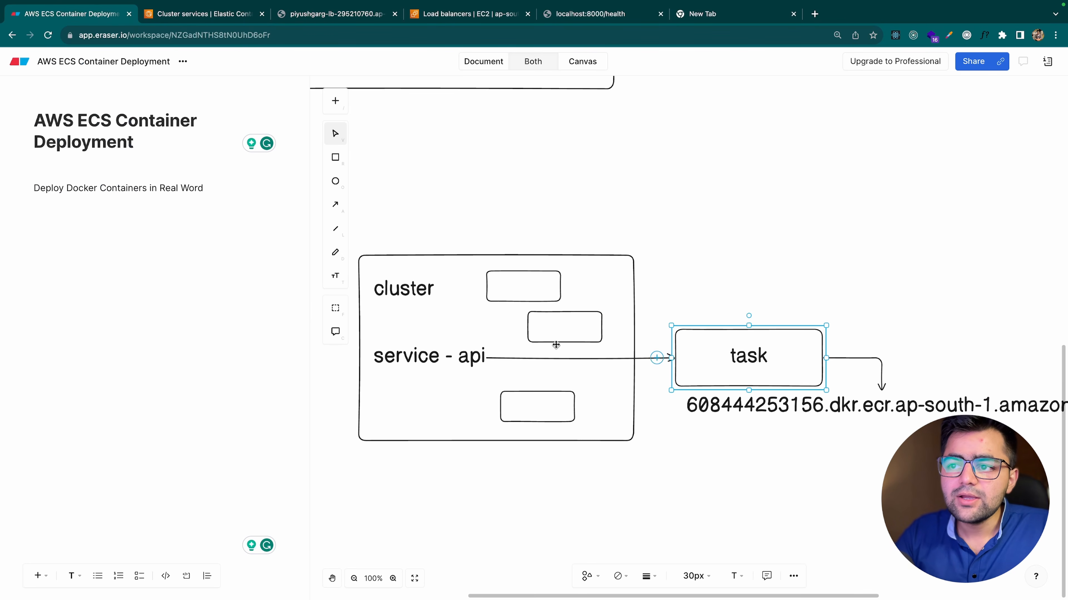
left_click_drag(564, 339, 530, 337)
left_click(537, 402)
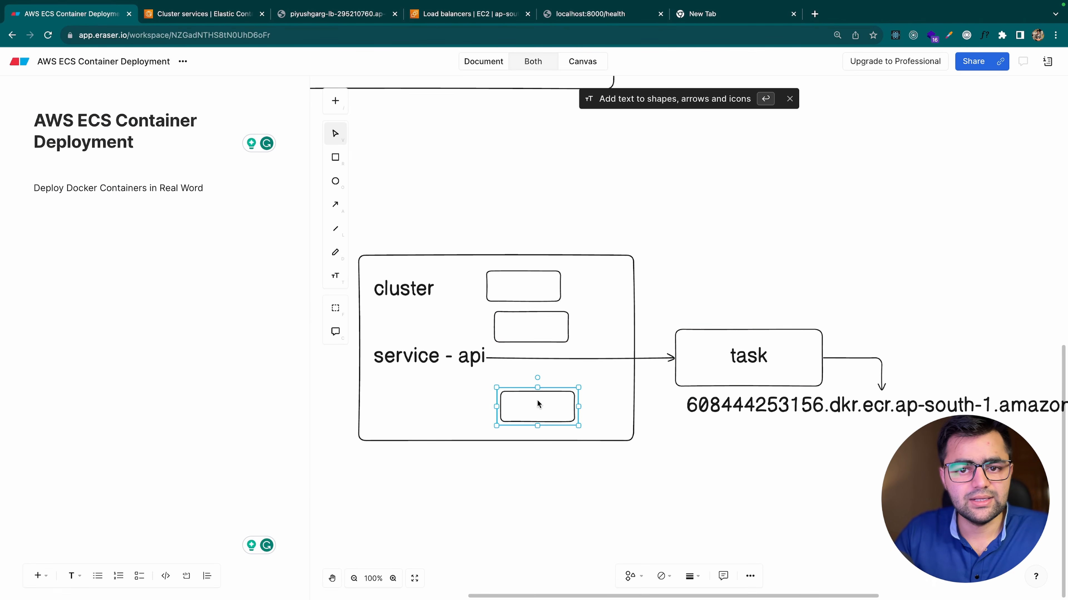
key("BackSpace")
left_click(529, 300)
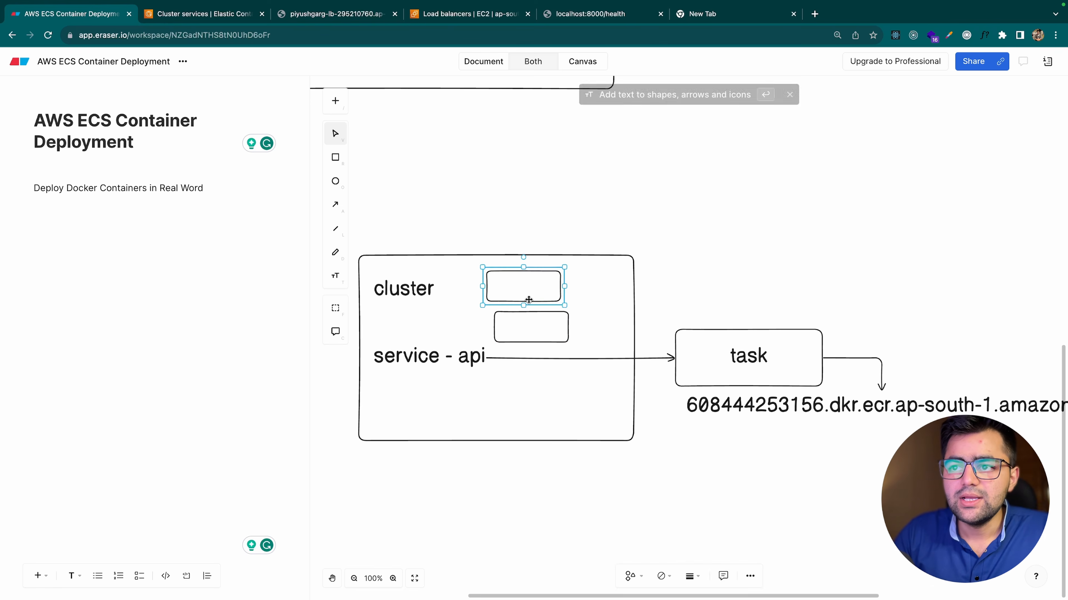
left_click_drag(529, 299, 537, 299)
left_click(417, 213)
Step: Add a wide rectangle above the cluster box and connect it with an arrow to "service - api"
left_click(335, 158)
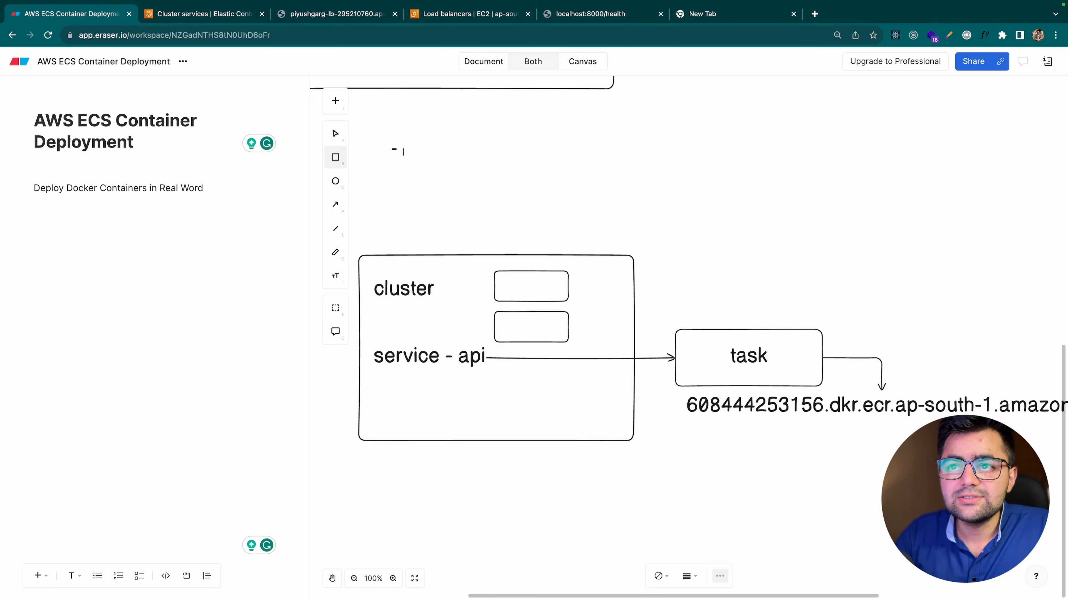
mouse_move(393, 148)
left_mouse_down()
mouse_move(641, 221)
mouse_move(612, 226)
left_mouse_up()
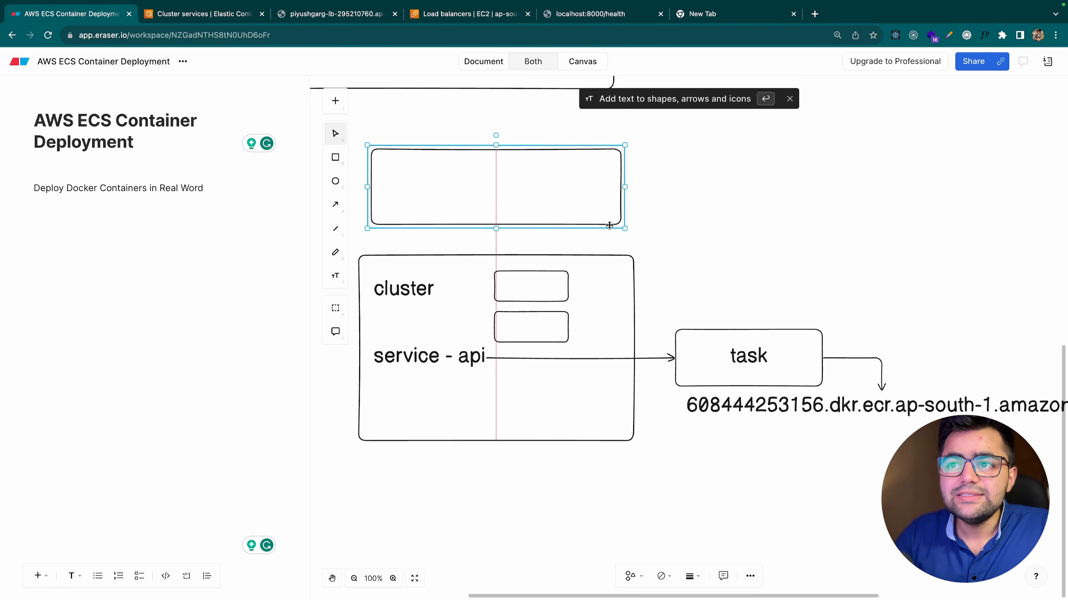
left_click(342, 207)
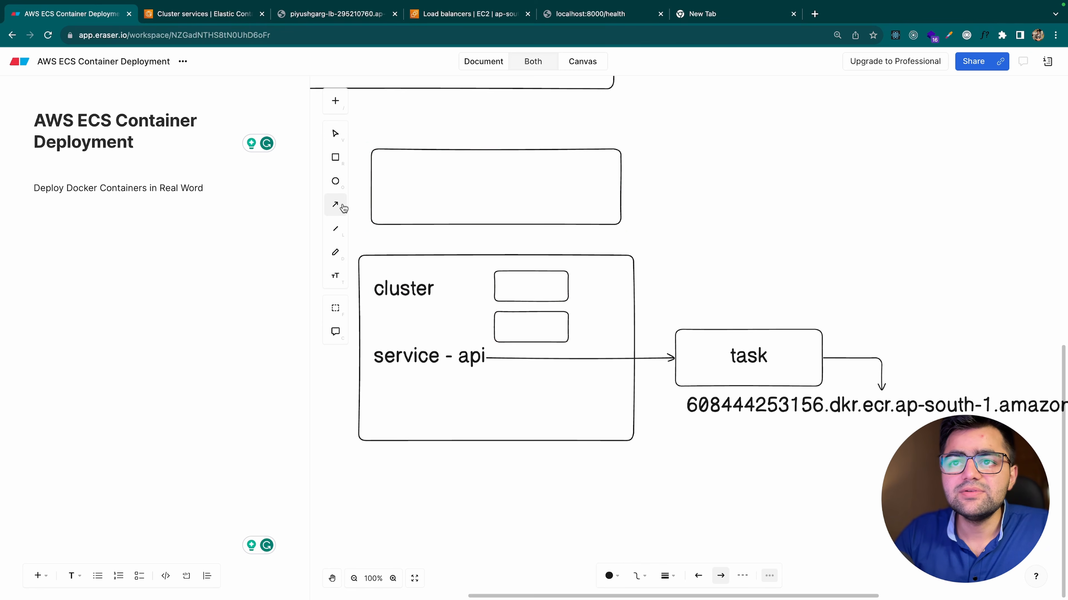
left_click_drag(497, 232, 447, 340)
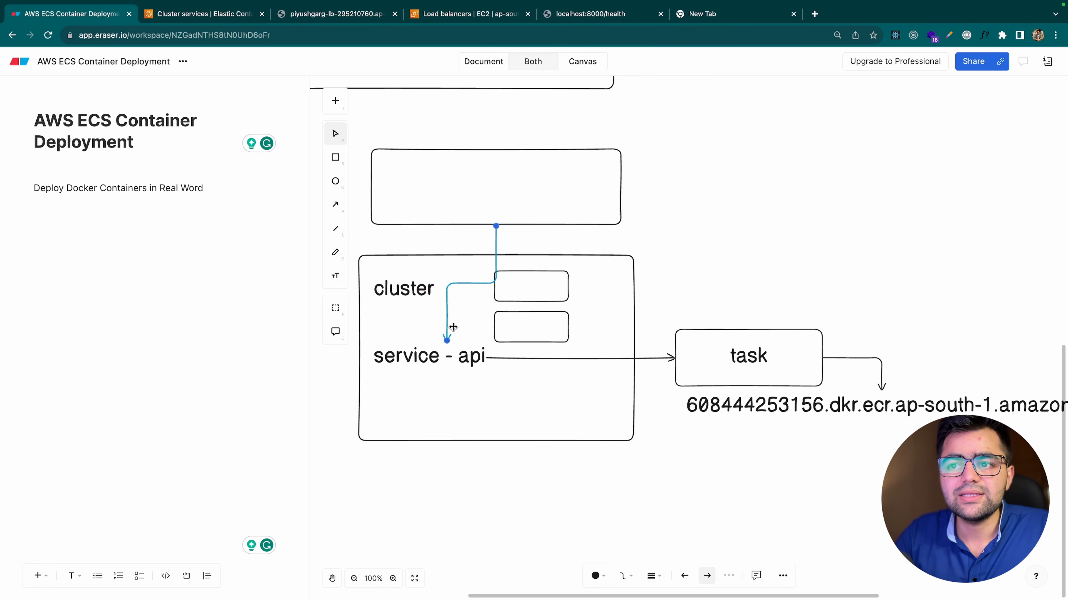
Step: Search the icon library for "load" and insert the AWS elastic load balancing icon into the diagram
left_click(668, 239)
key("slash")
type("loa")
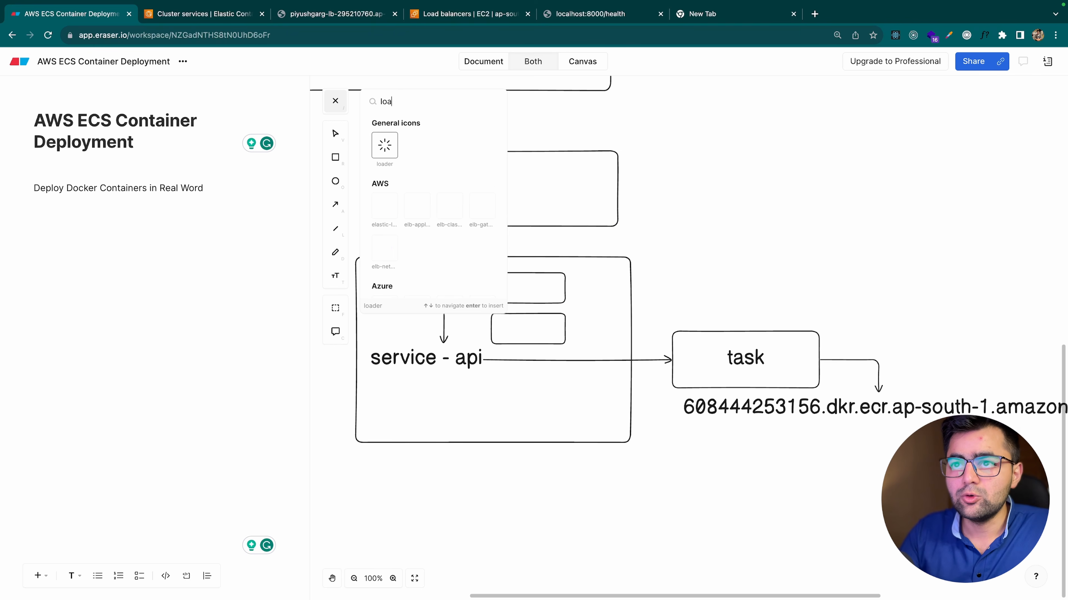
type("d")
left_click(384, 206)
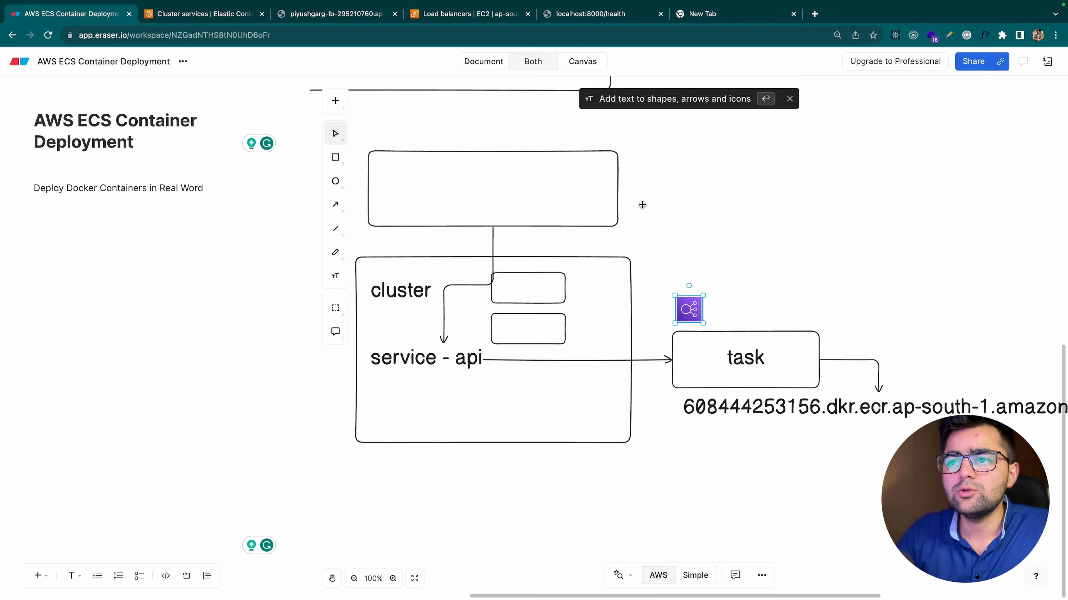
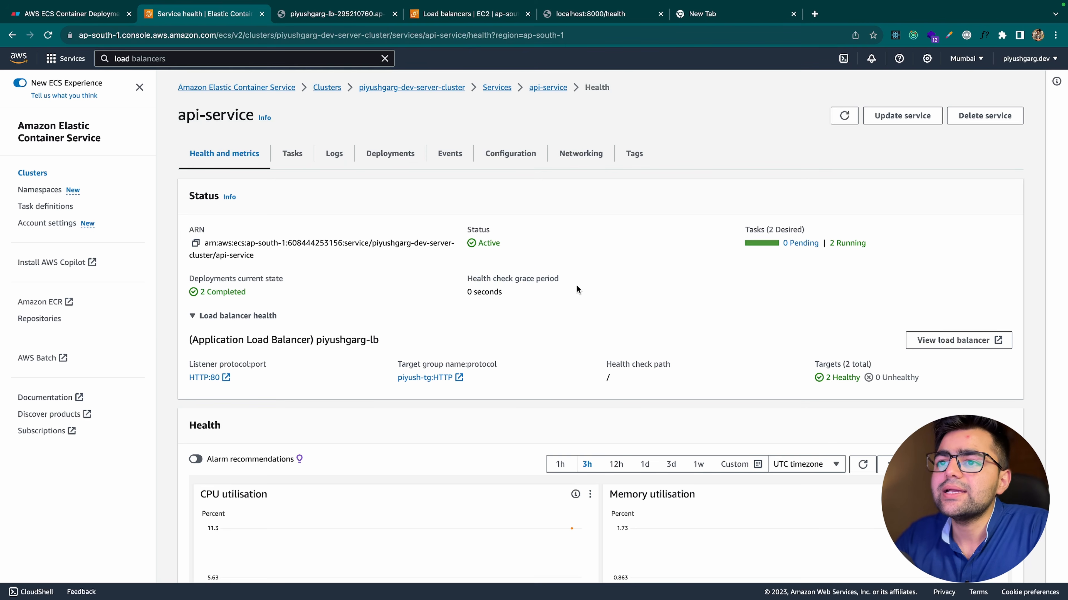
Step: Check api-service's load balancer target health, and examine the /health route in router.ts in VS Code
left_click(861, 389)
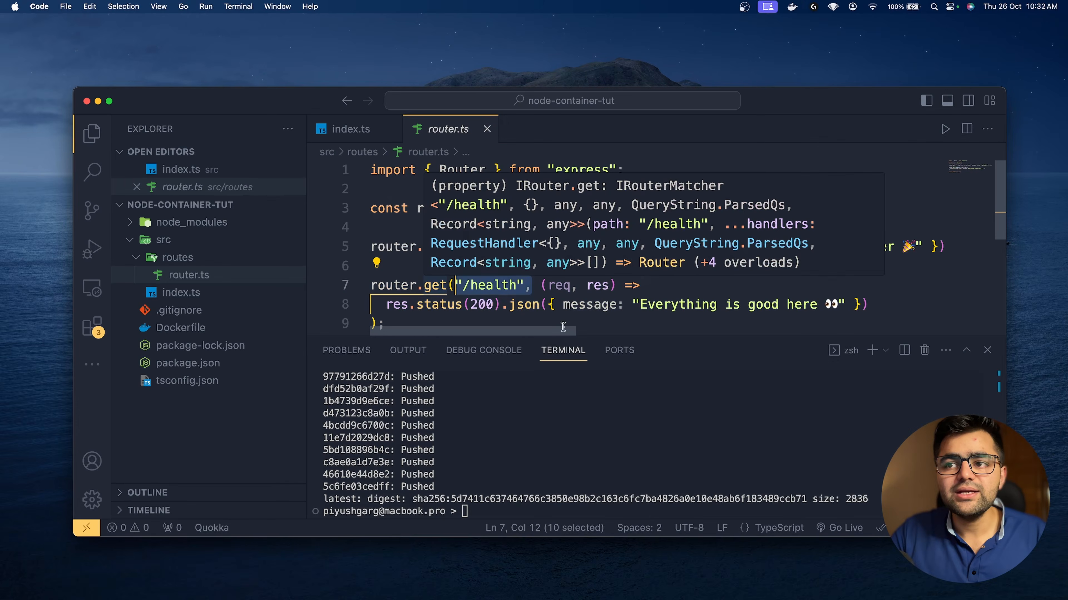
scroll(497, 273, "down", 2)
left_click_drag(463, 252, 517, 252)
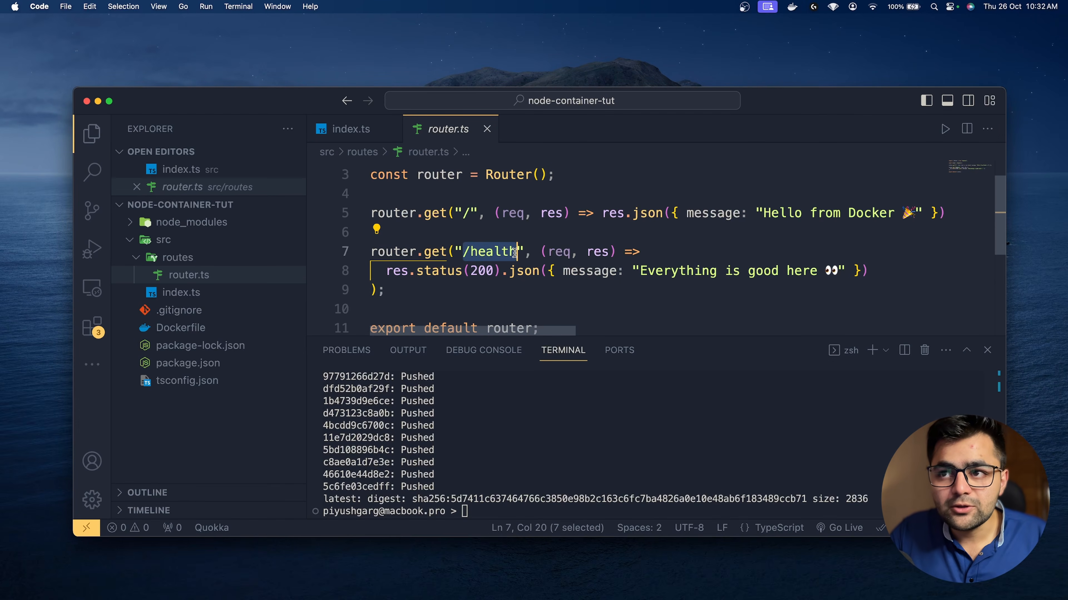
left_click(499, 291)
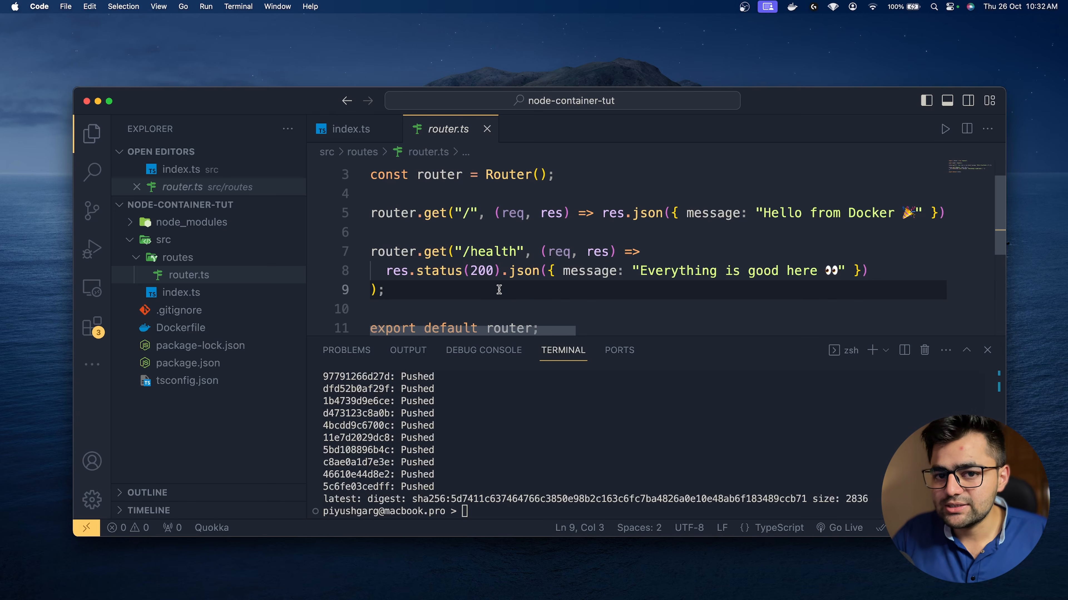
left_click_drag(404, 294, 367, 250)
left_click(390, 288)
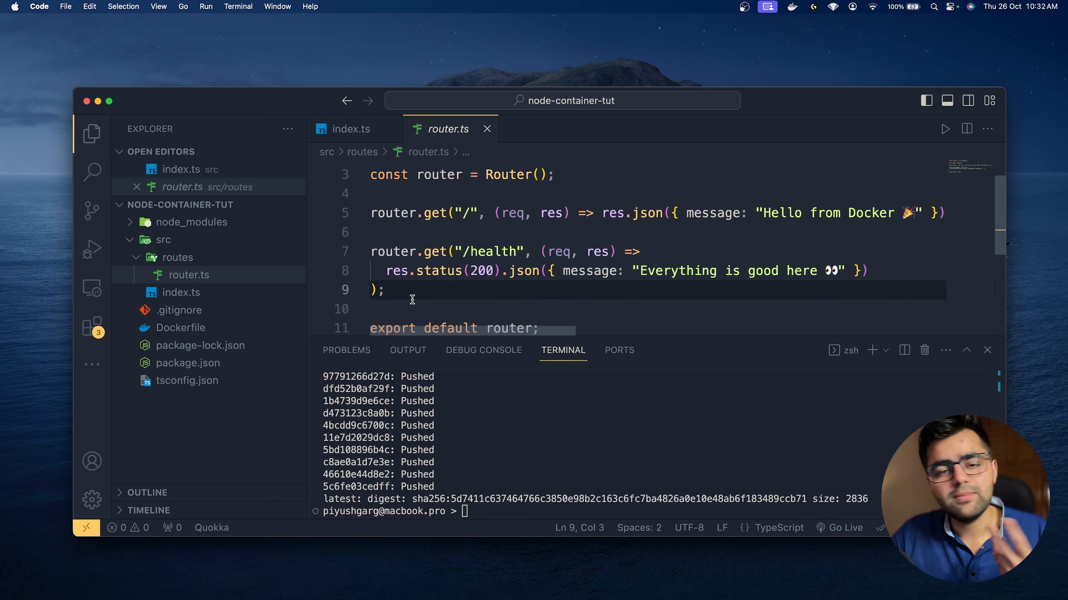
left_click_drag(412, 299, 370, 251)
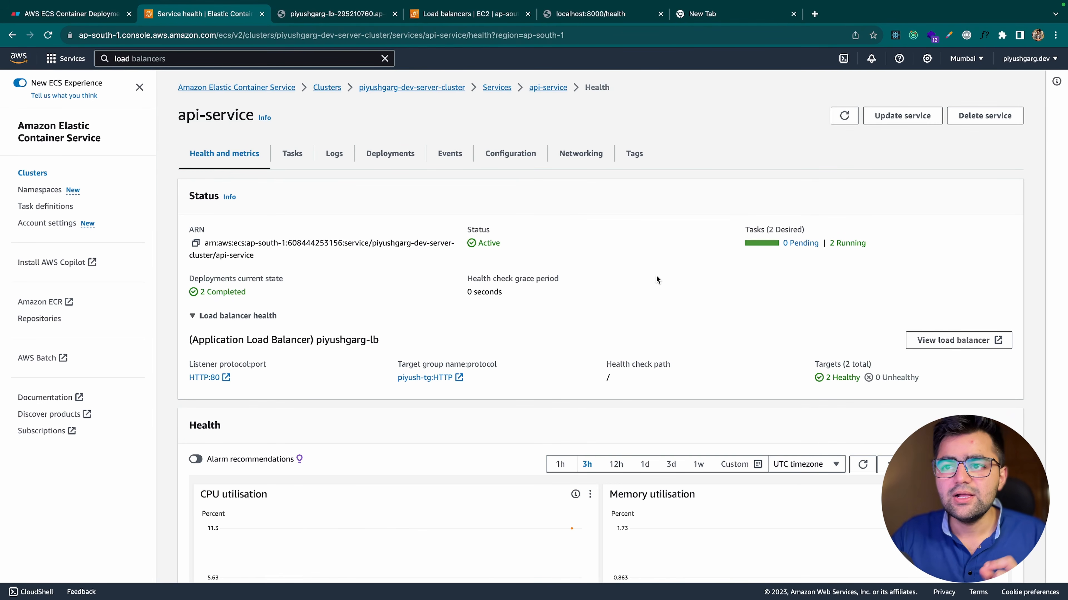
Step: Review the deployment failure detection and Service Connect options in api-service's update form, and return to the cluster's services
left_click(917, 116)
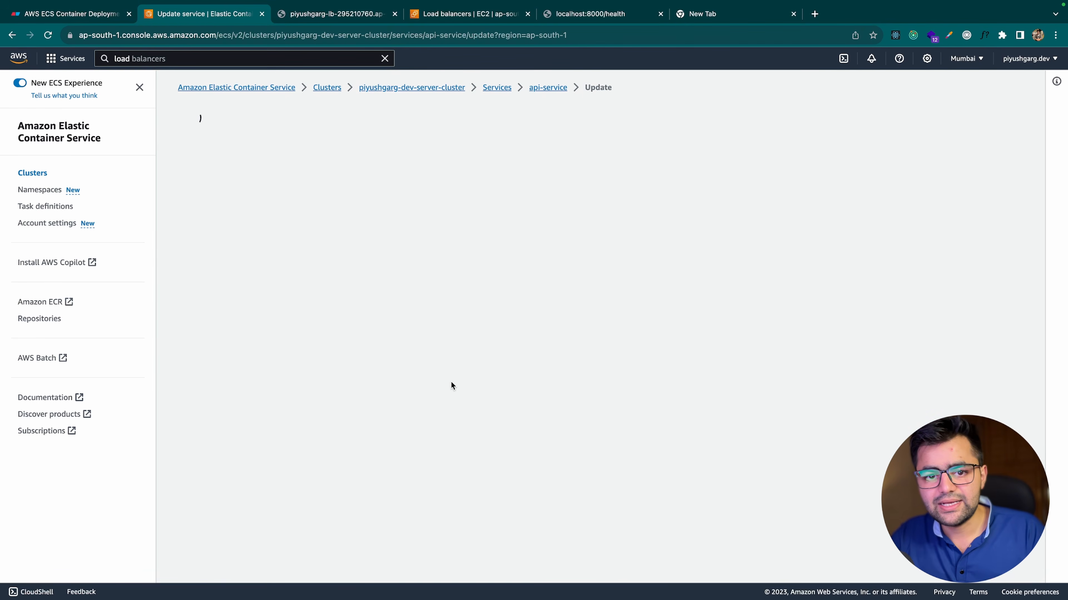
scroll(364, 401, "down", 10)
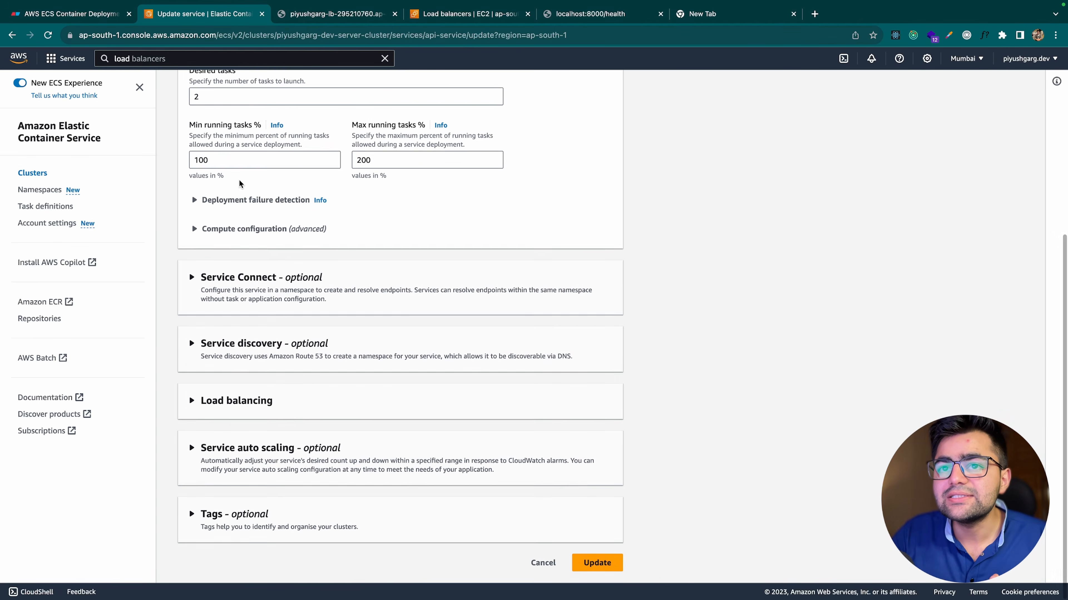
left_click(246, 201)
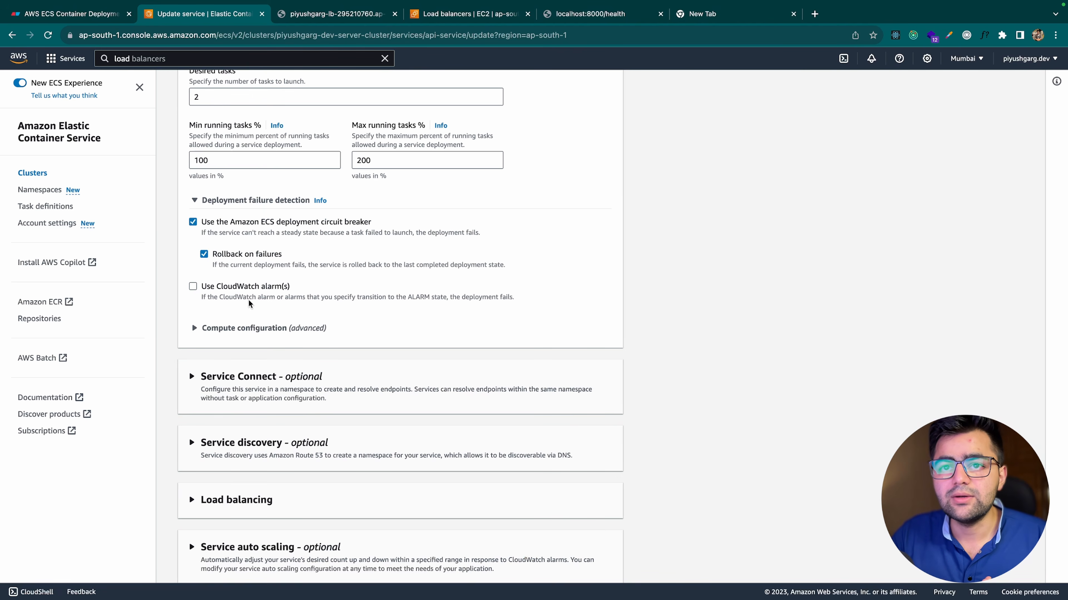
scroll(250, 303, "up", 7)
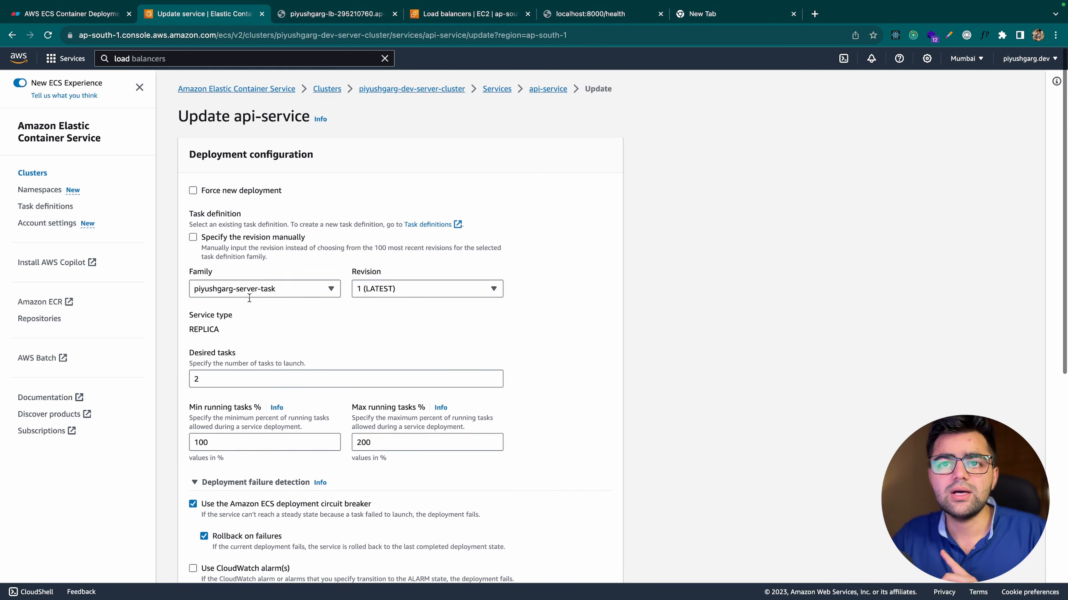
scroll(249, 297, "down", 9)
left_click(293, 294)
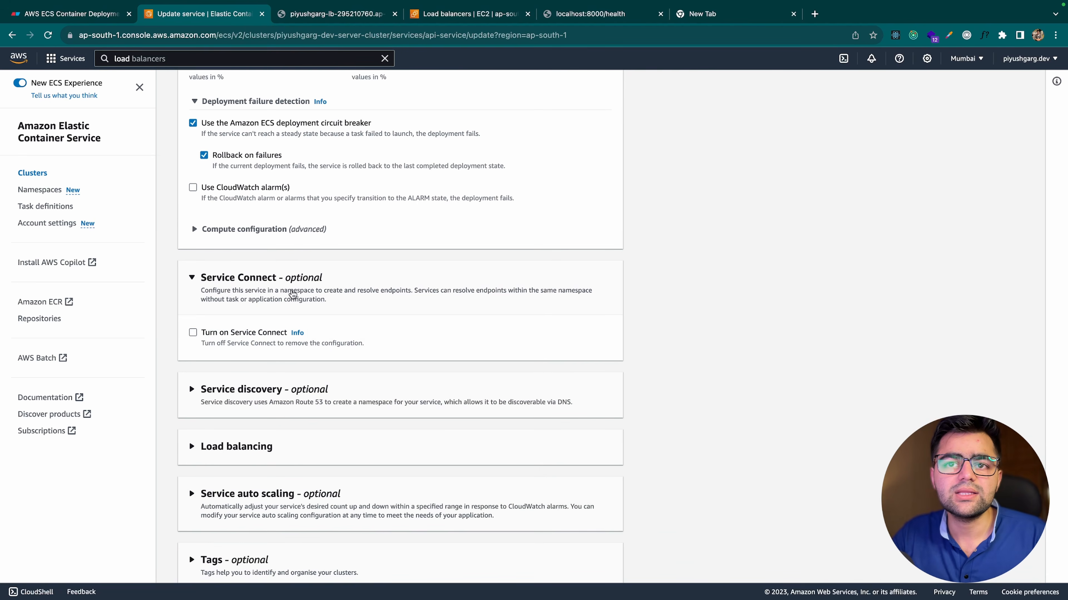
scroll(292, 294, "up", 8)
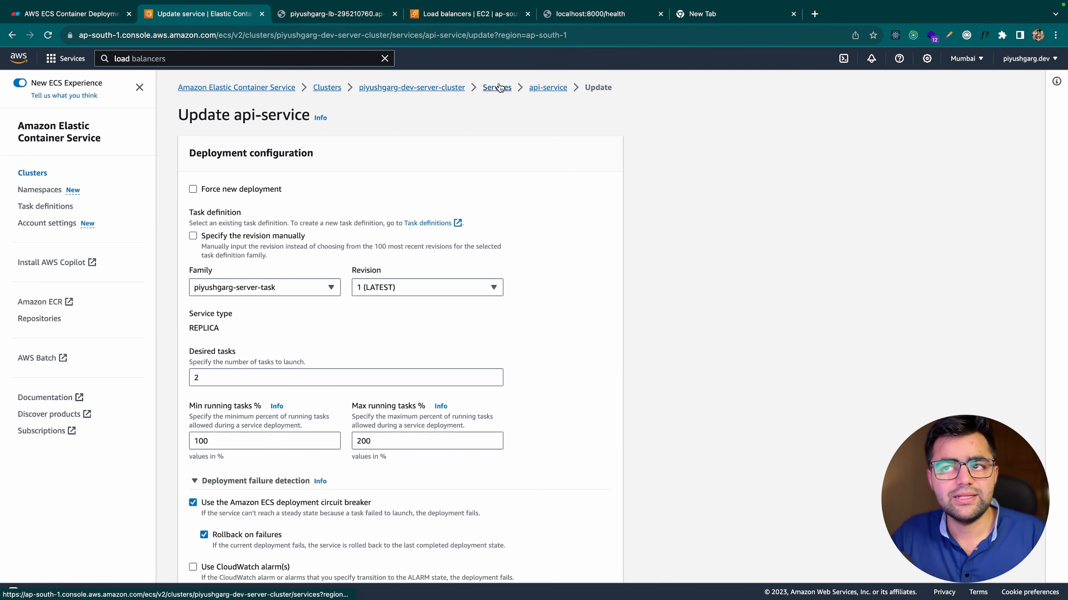
left_click(500, 87)
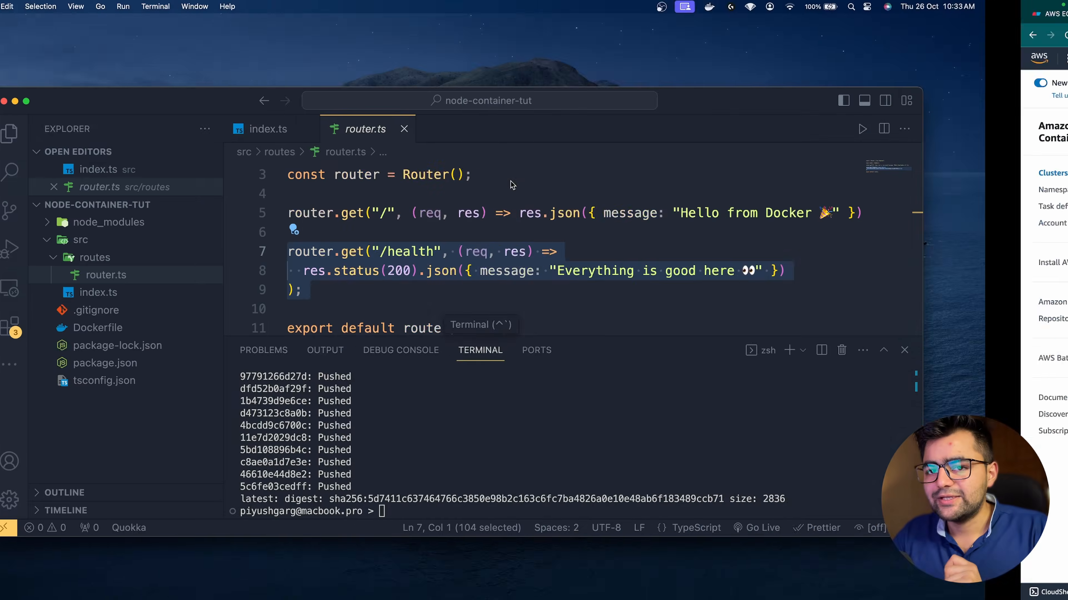
Step: In router.ts in VS Code, change the root route's message to "Hello from Docker v2 🎉" and save the file
scroll(865, 239, "right", 5)
key("alt+Left")
key("alt+Left")
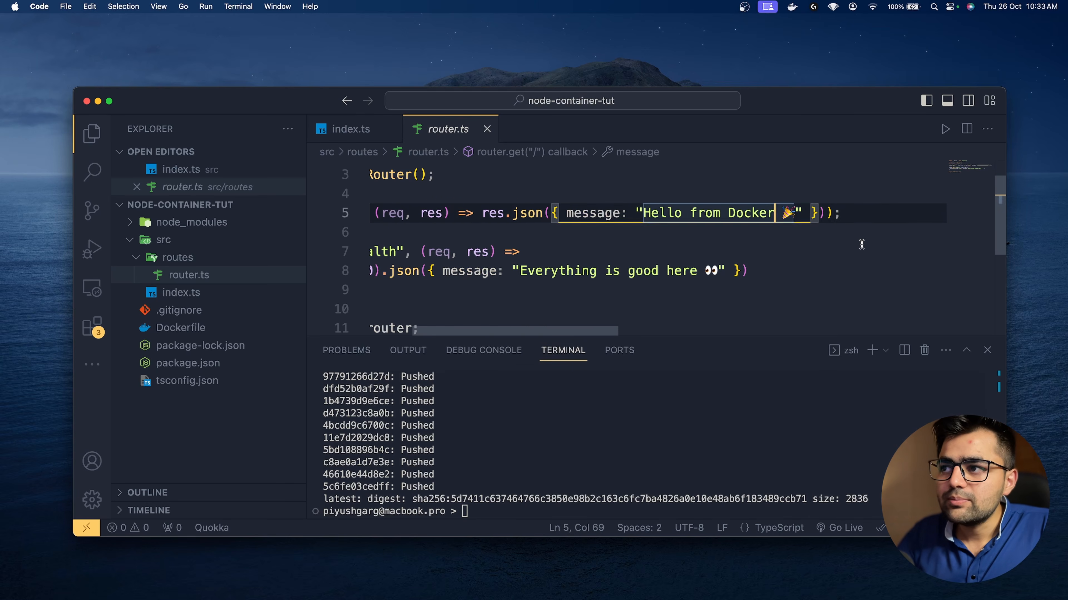
scroll(862, 244, "up", 1)
type("v2")
key("super+s")
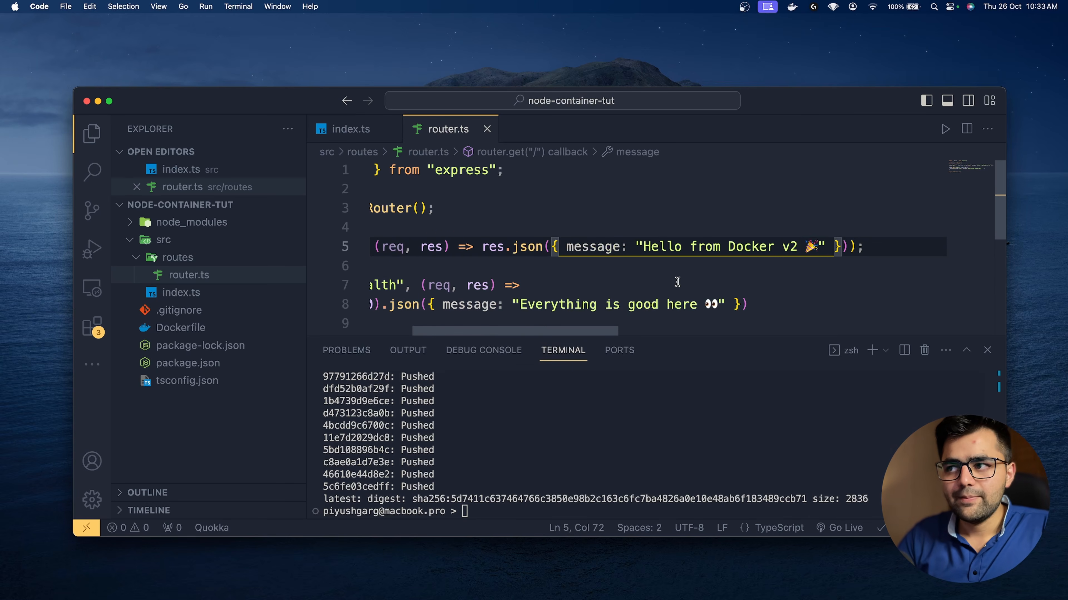
left_click(677, 282)
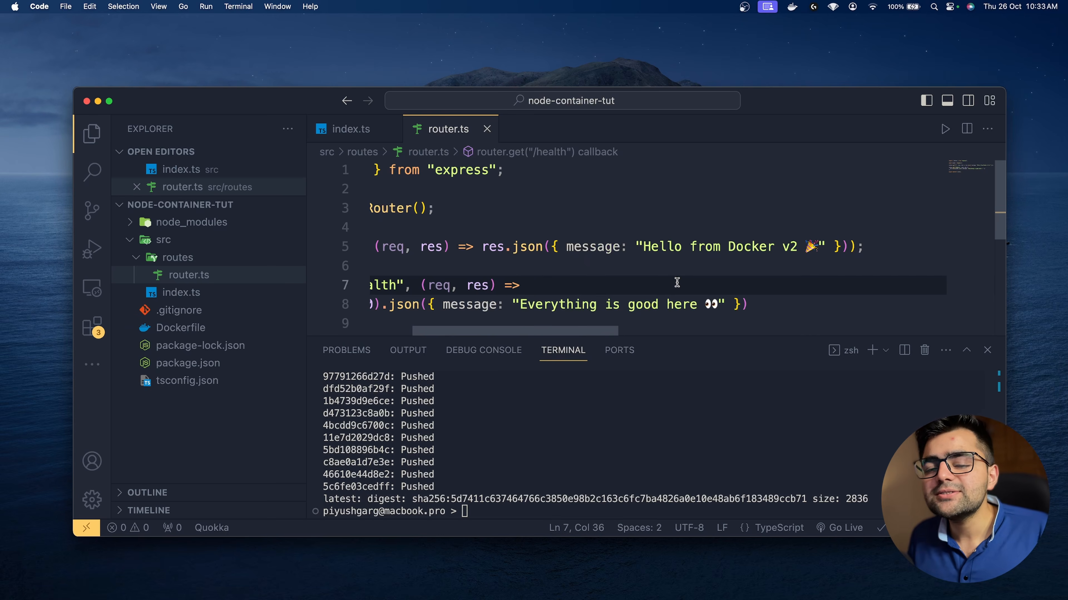
Step: Switch back to the browser and view the response served at the load balancer's address
key("ctrl+Right")
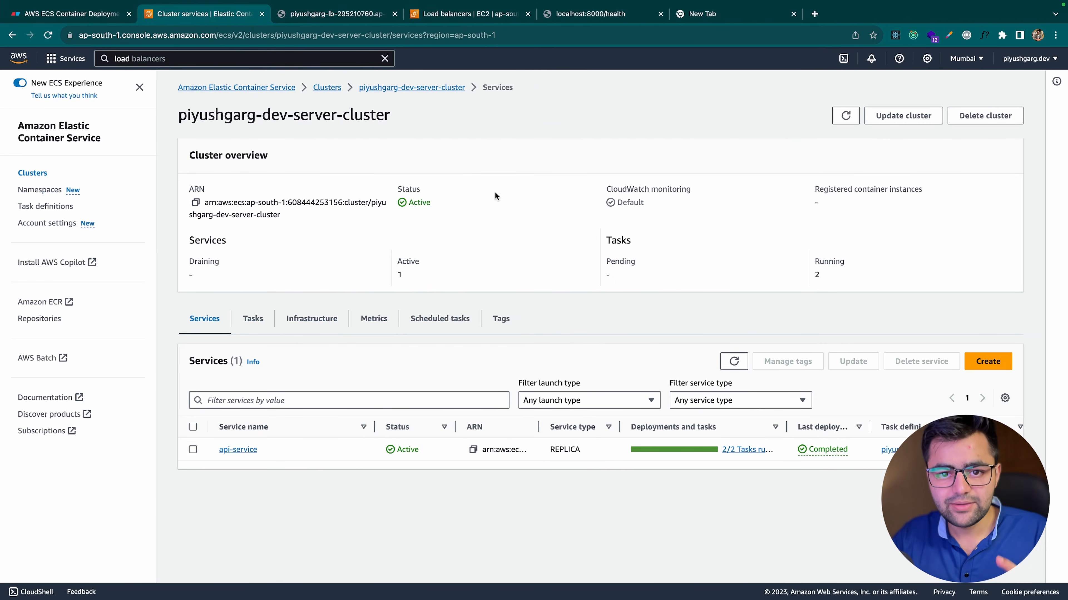
left_click(437, 15)
left_click(335, 10)
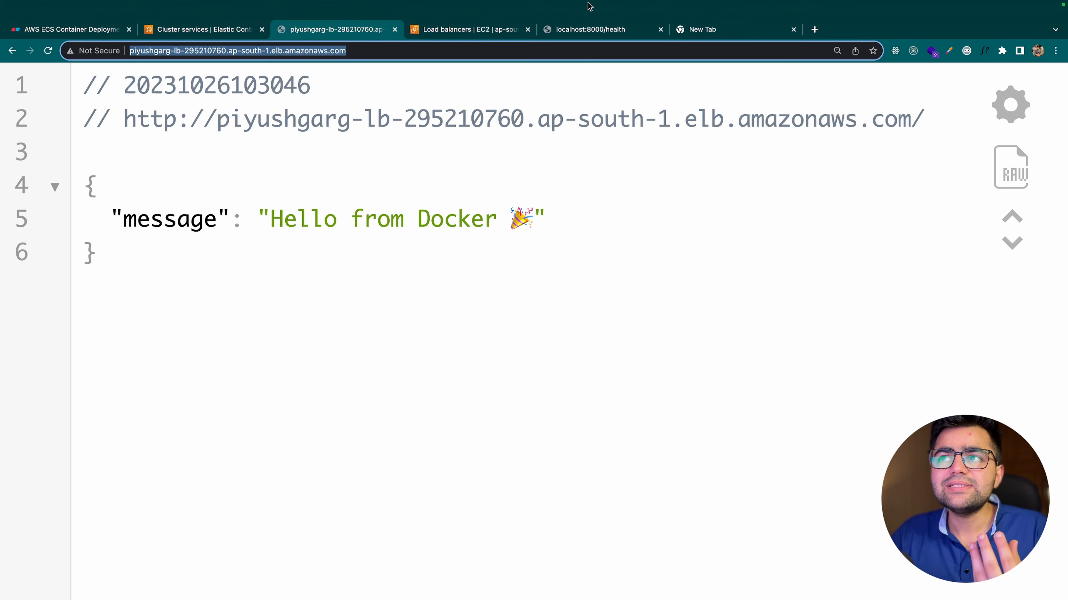
Step: In the AWS ECS Container Deployment diagram in the browser, label both small boxes inside the cluster "v1"
left_click(121, 15)
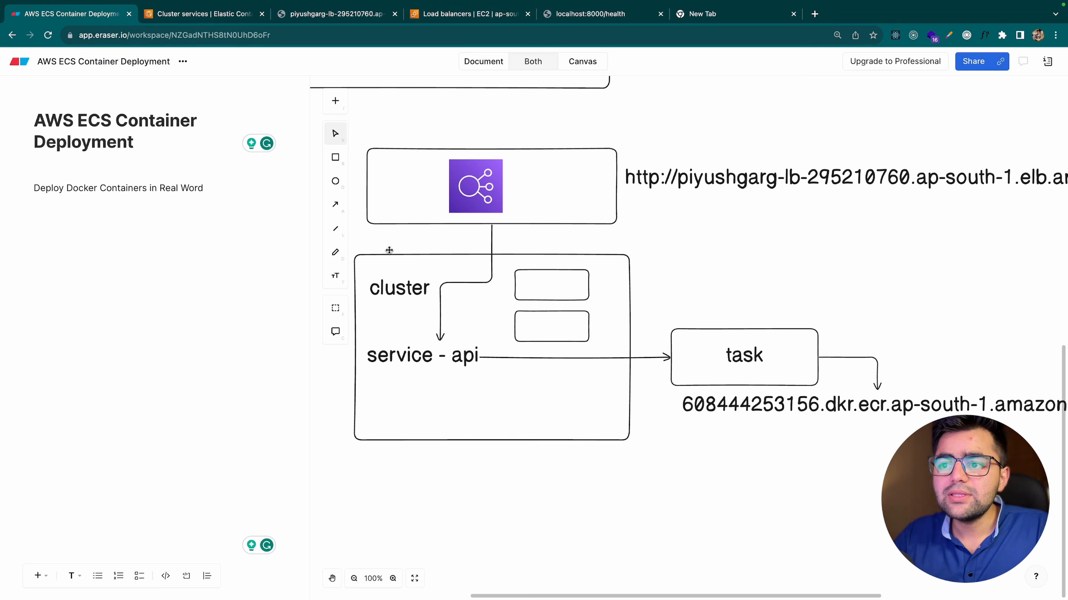
double_click(546, 287)
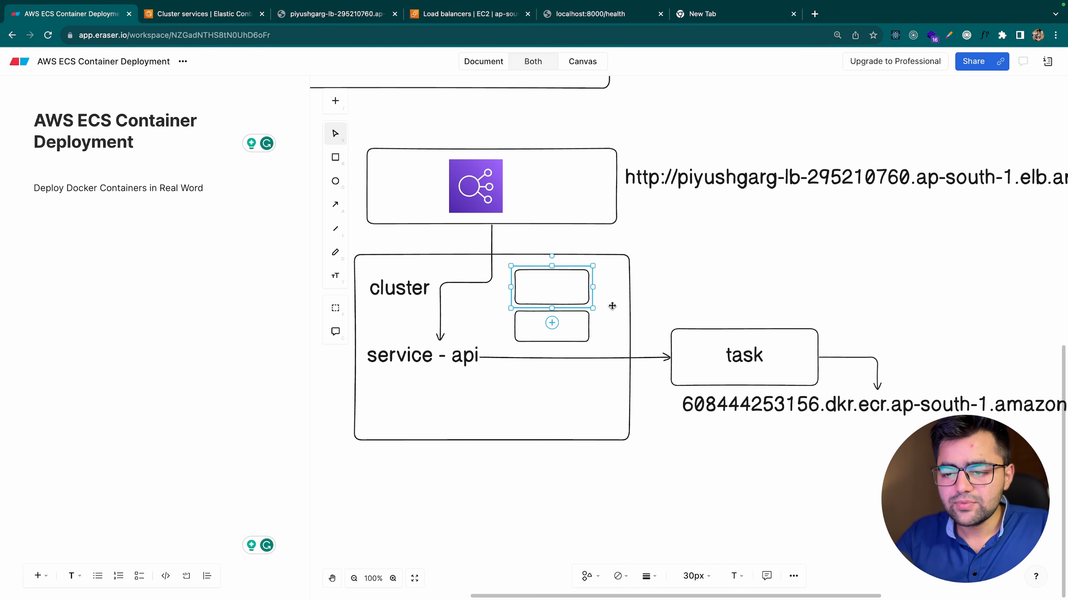
type("v1")
left_click(552, 323)
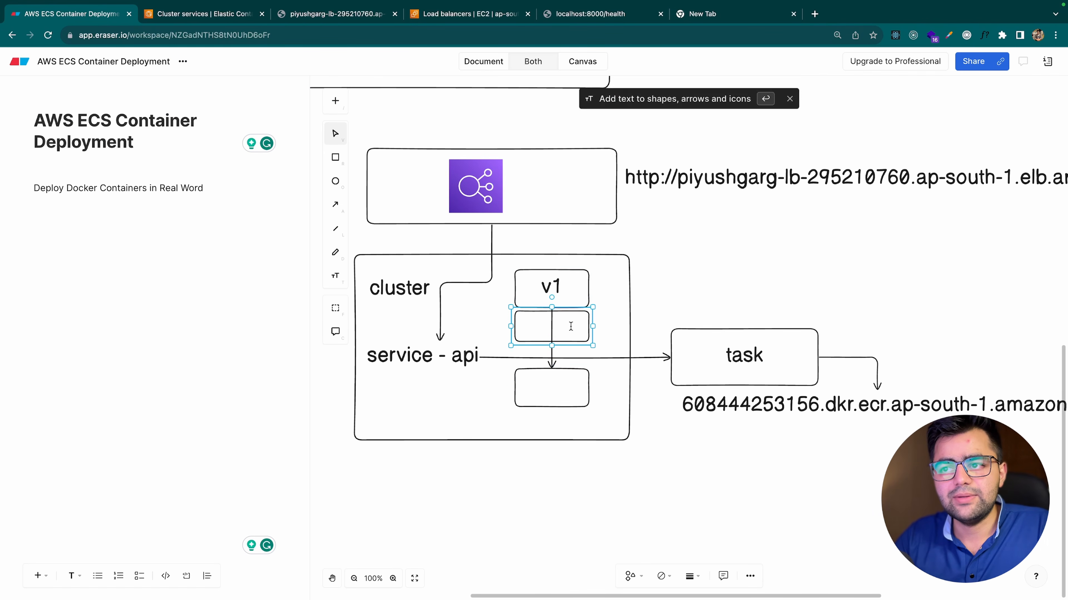
type("v1")
key("Escape")
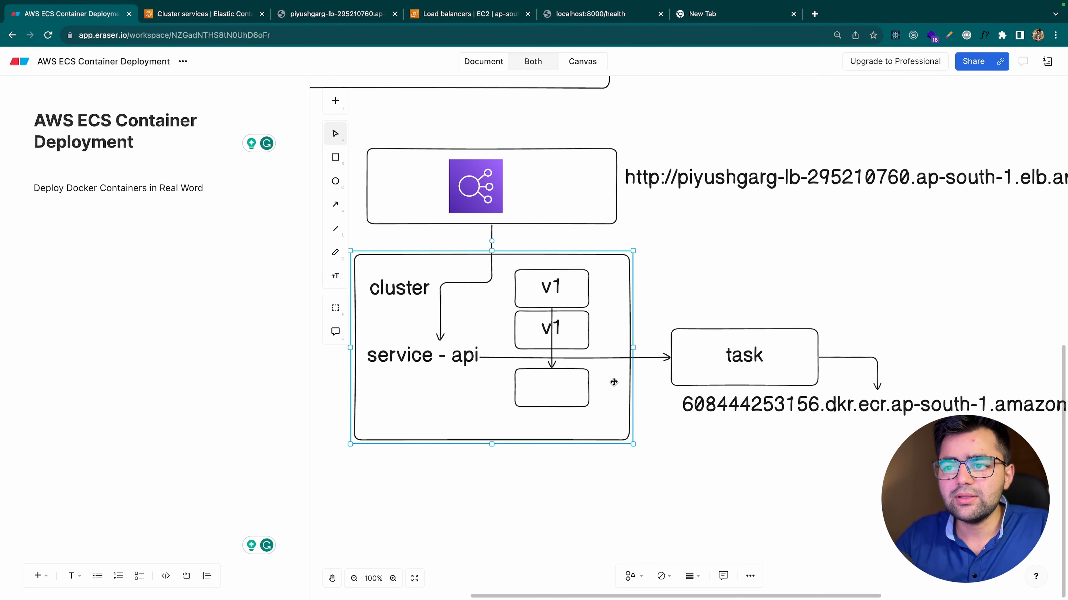
Step: Delete the stray empty box and its connecting arrow below the v1 boxes in the cluster
left_click(581, 385)
key("Delete")
left_click(551, 337)
key("Delete")
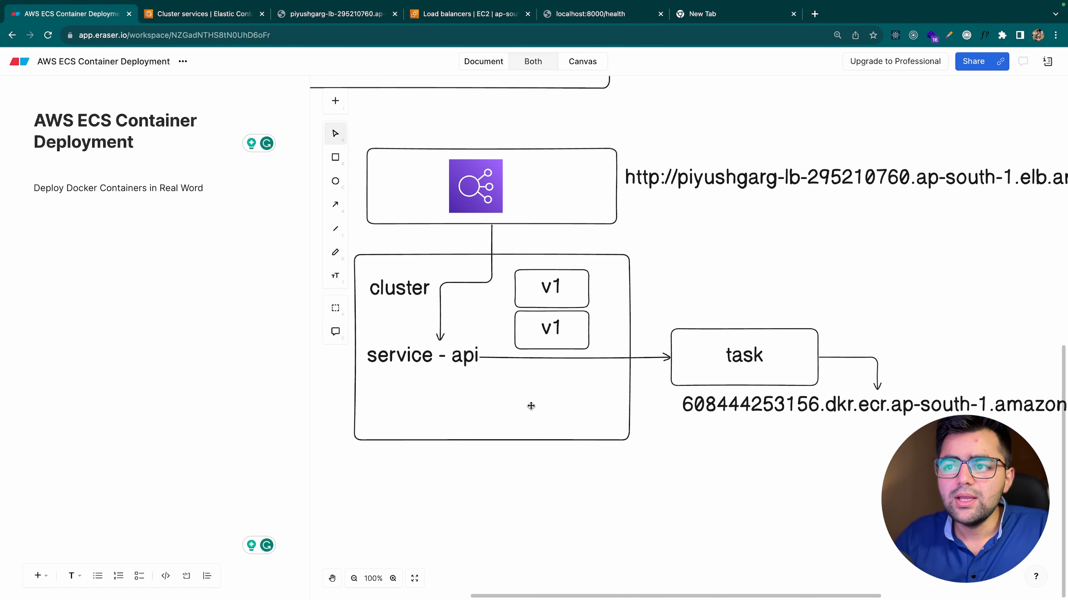
left_click(530, 409)
key("ctrl+Left")
key("ctrl+Right")
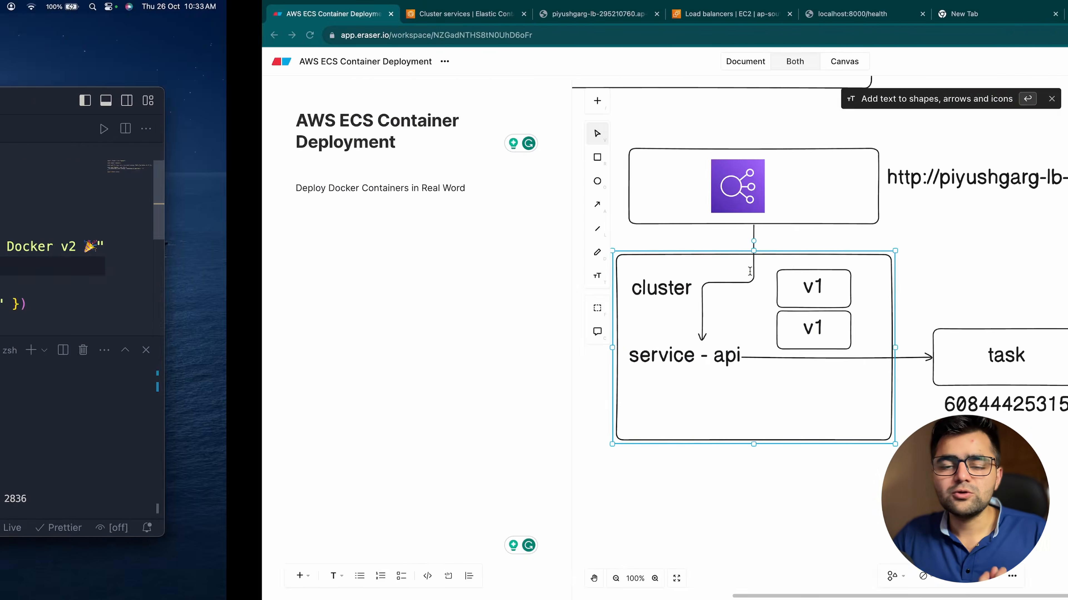
left_click(589, 485)
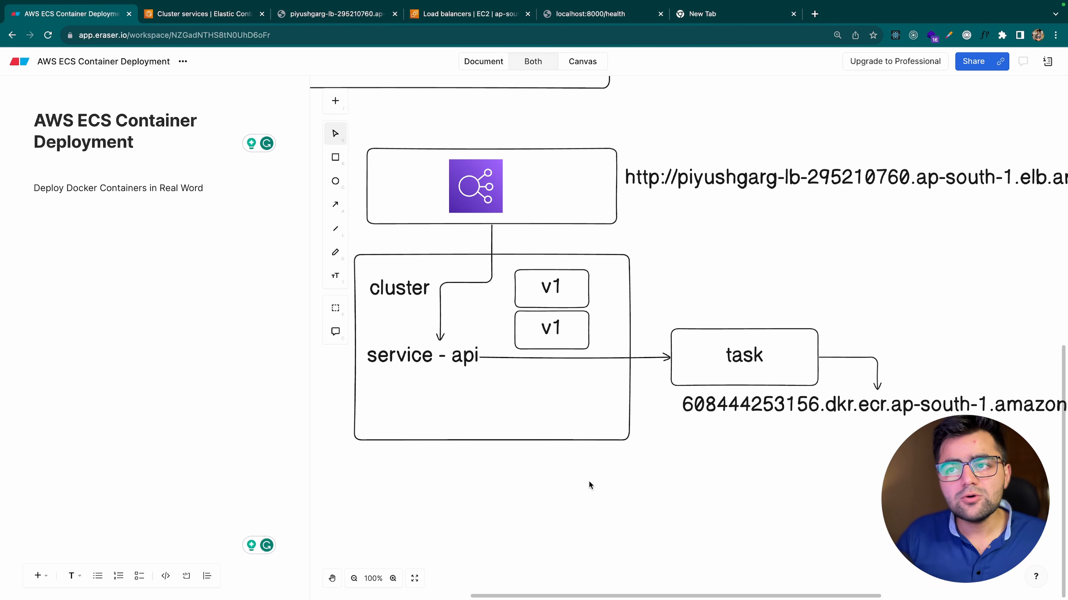
scroll(588, 481, "up", 15)
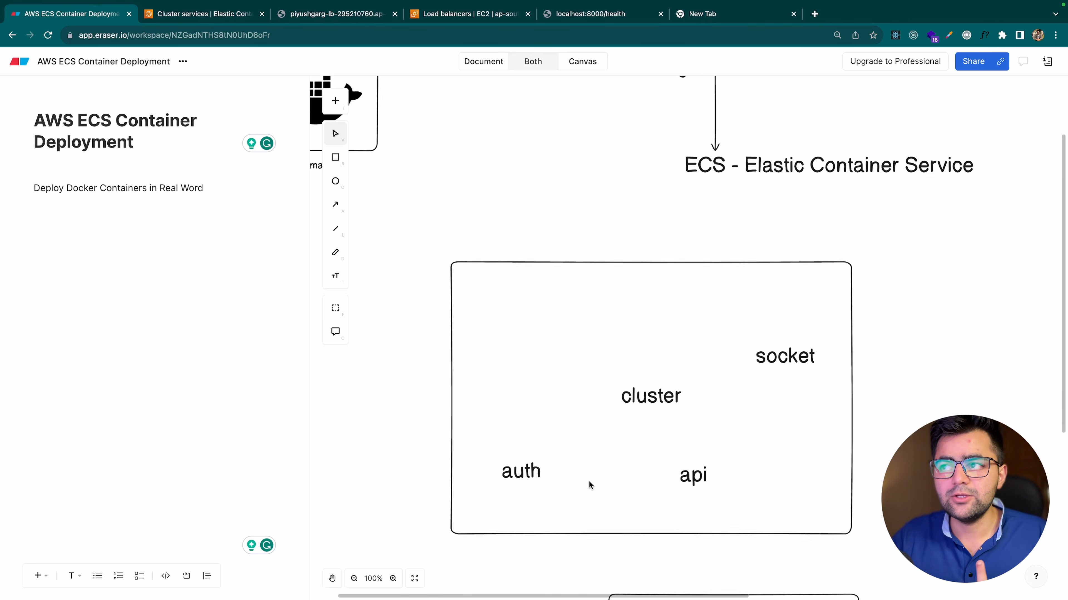
scroll(588, 481, "up", 5)
Step: Switch to VS Code, clear the terminal and rebuild the Docker image with "docker build -t piyushgargdev-server ."
key("ctrl+Left")
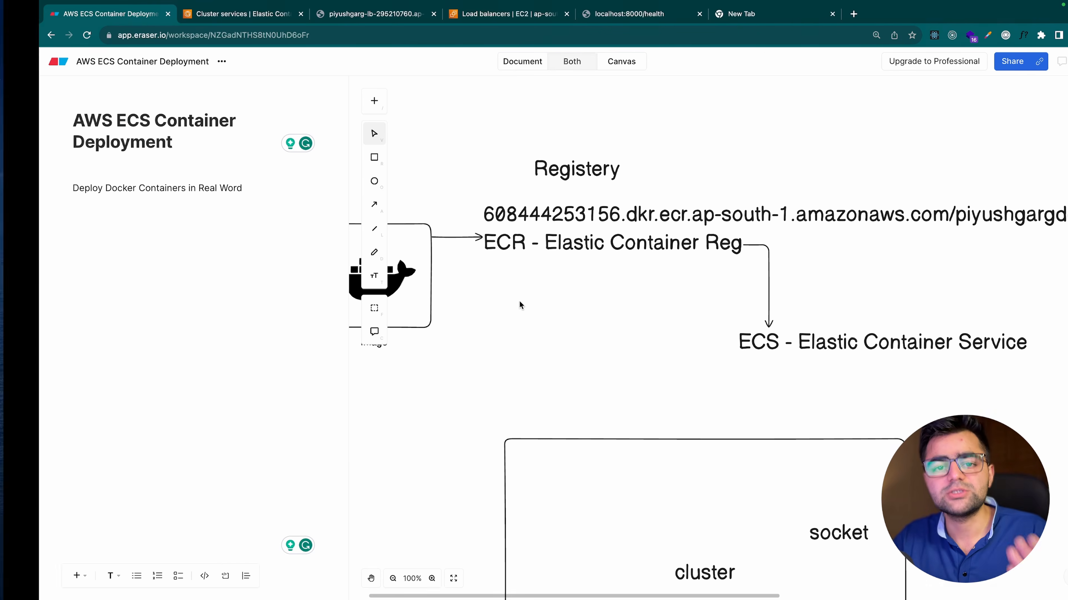
key("super+k")
key("Up")
key("Up")
key("Up")
key("Up")
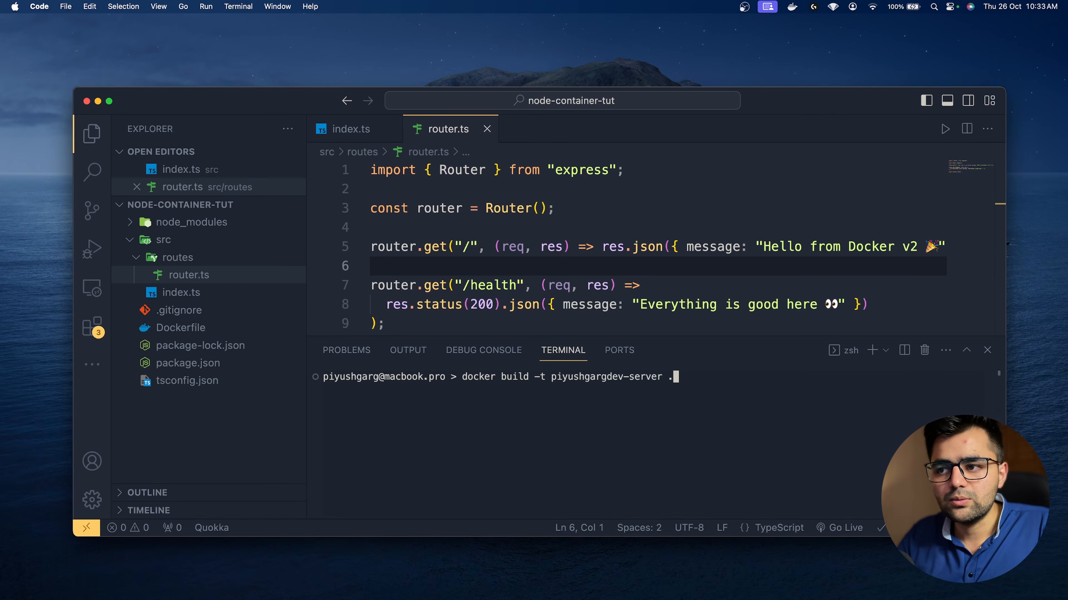
key("Return")
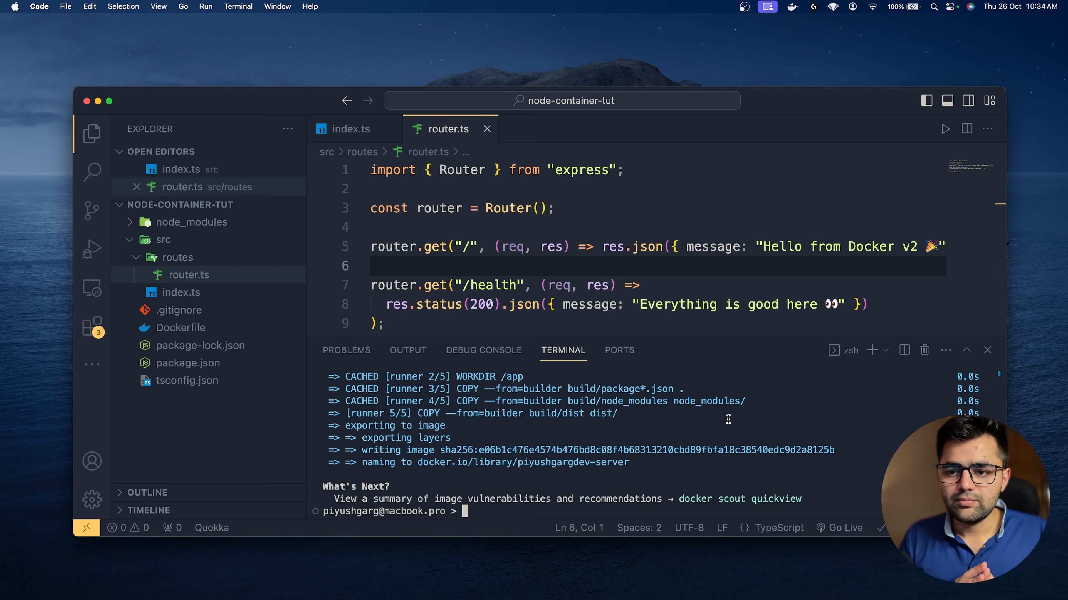
Step: Tag the rebuilt piyushgargdev-server:latest image for the ECR repository and push it there, reusing the earlier terminal commands
key("Up")
key("Up")
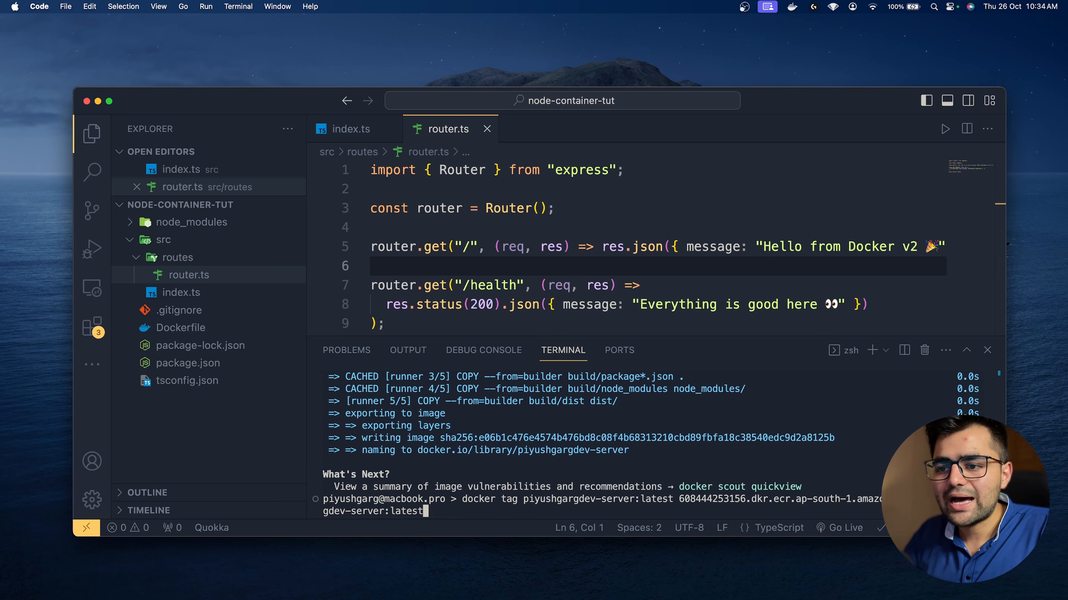
key("Return")
key("Up")
key("Up")
key("Up")
key("Return")
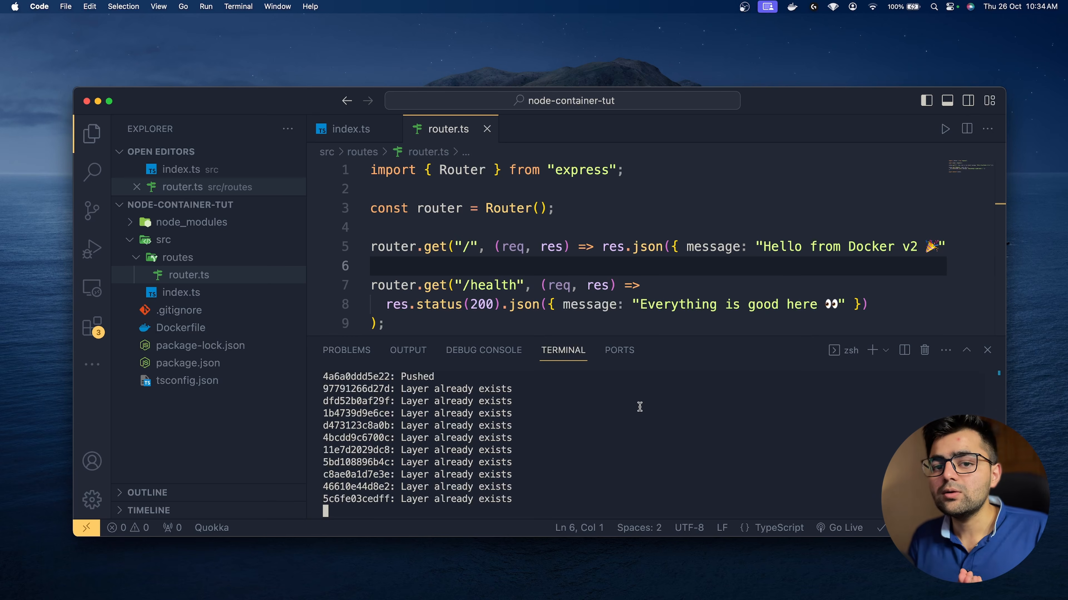
Step: Switch back to the browser and reload the load balancer's address to check which message the service returns
key("super+Tab")
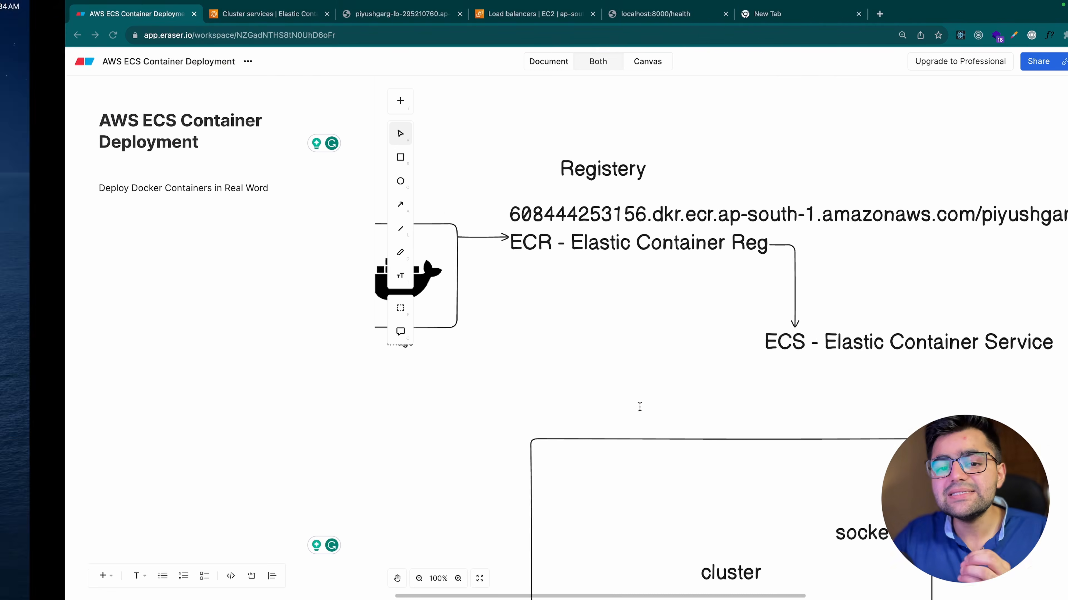
left_click(527, 244)
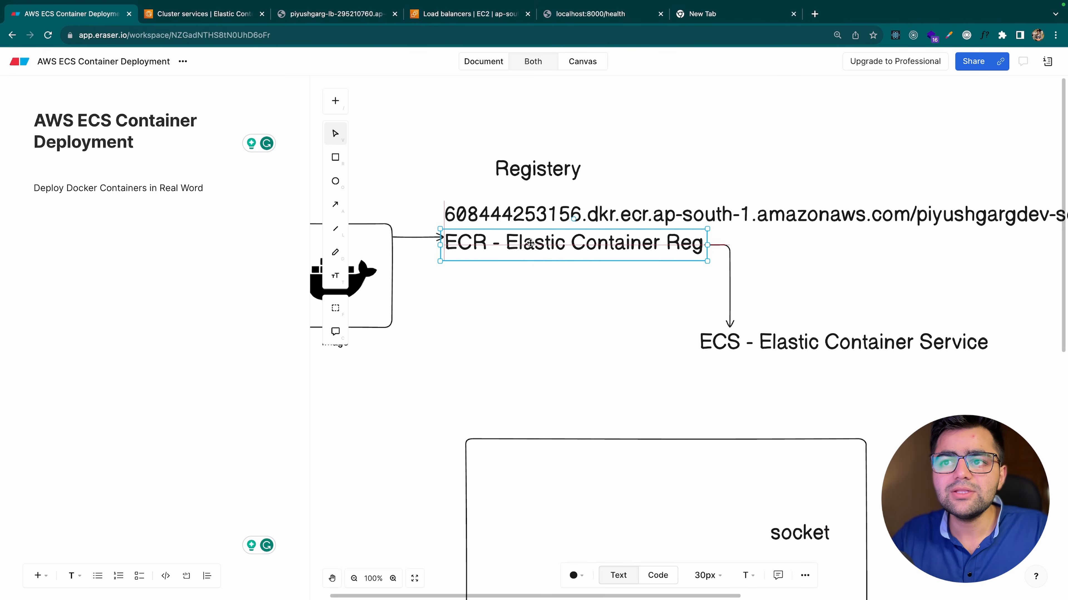
left_click(517, 296)
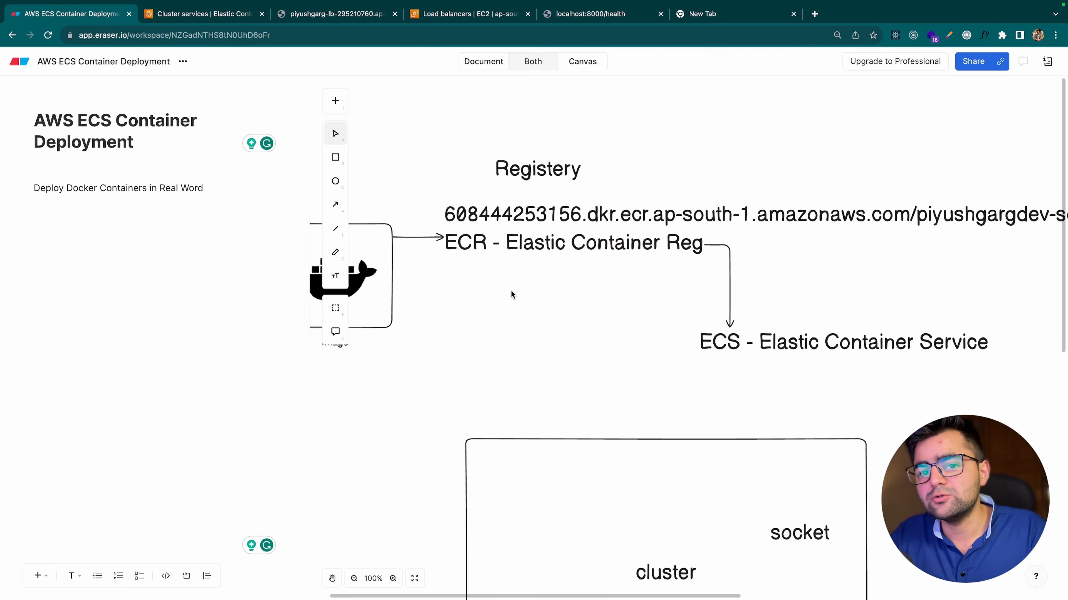
left_click(334, 13)
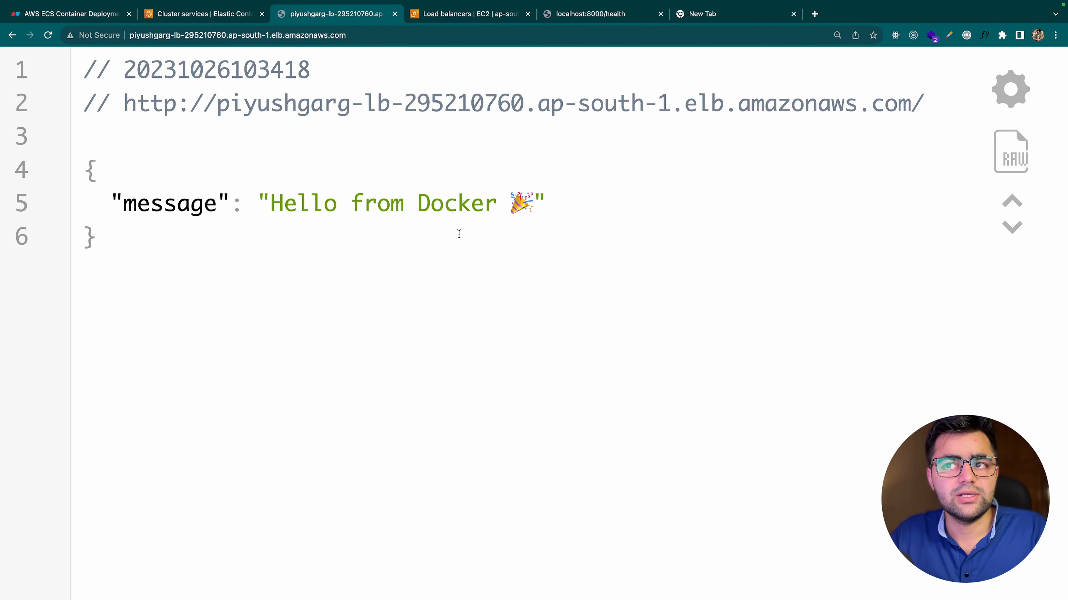
key("super+r")
left_click_drag(533, 204, 297, 230)
key("super+r")
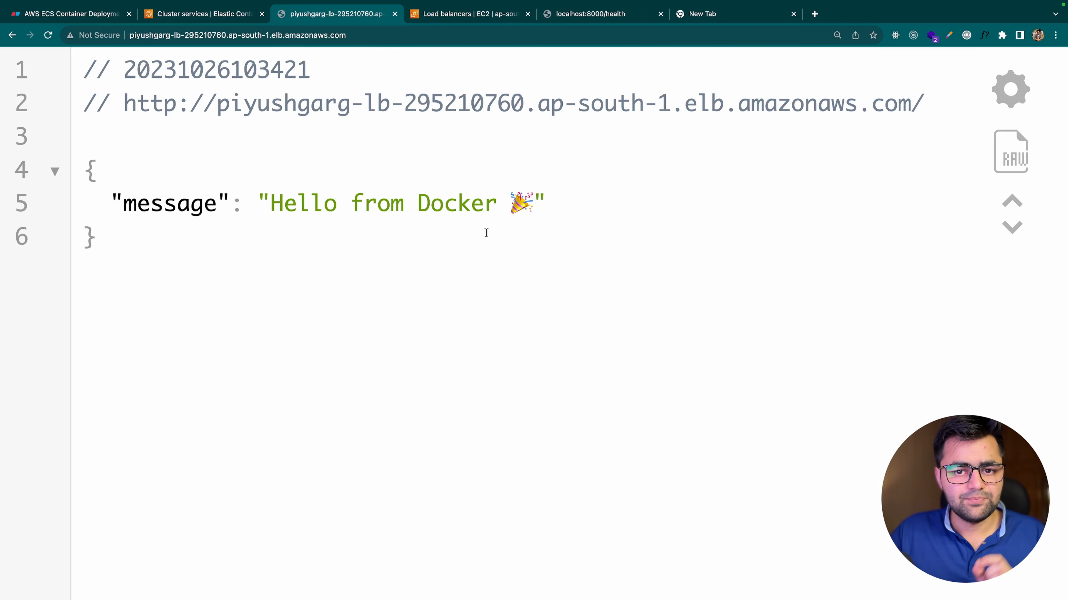
Step: Update api-service in the ECS cluster with Force new deployment enabled
left_click(206, 14)
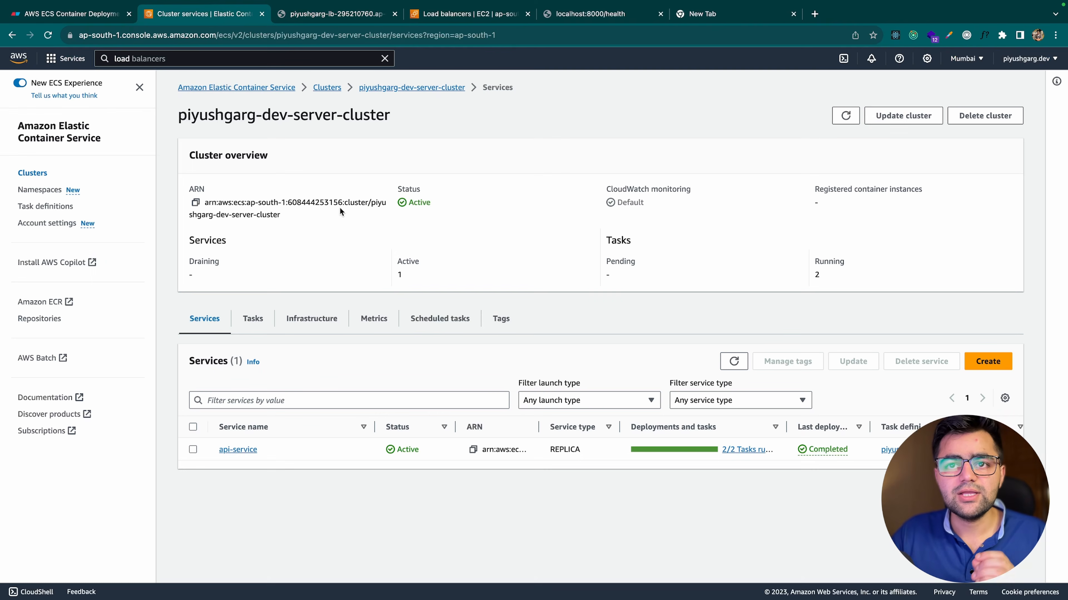
left_click(928, 116)
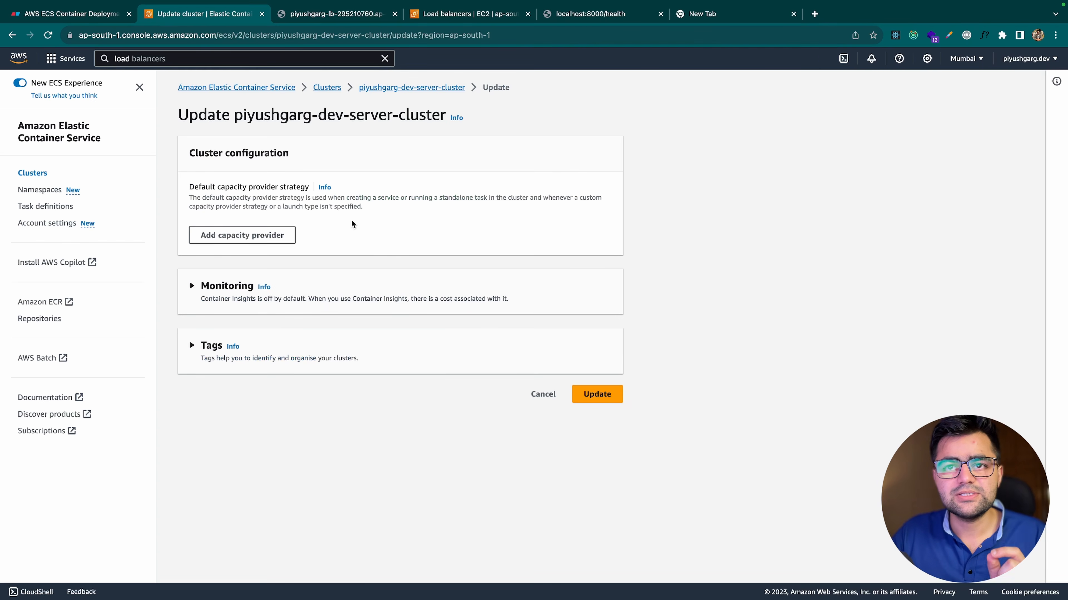
left_click(543, 394)
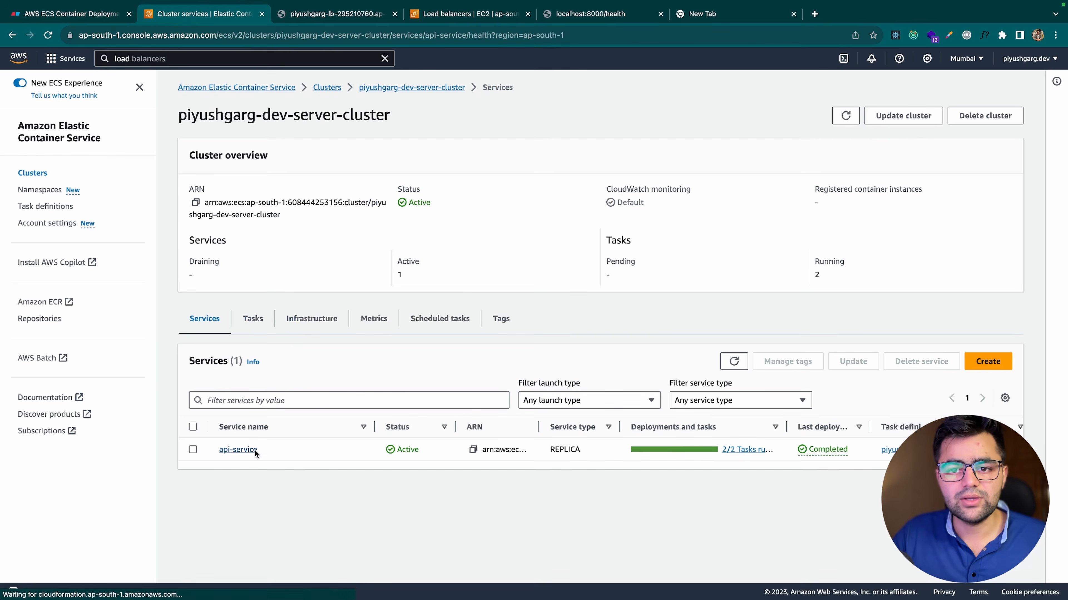
left_click(251, 449)
left_click(900, 112)
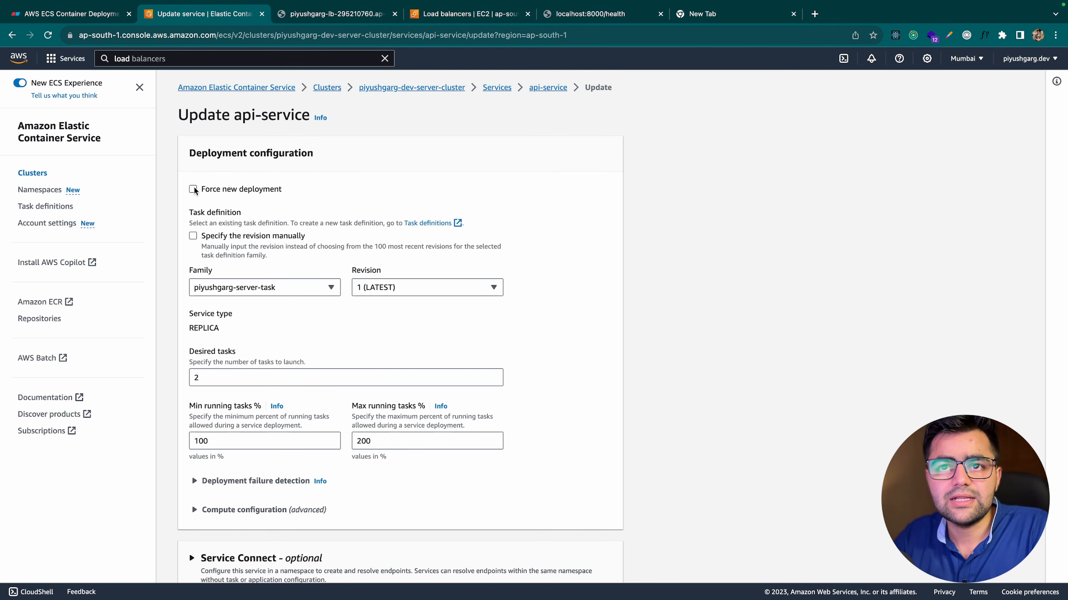
left_click(193, 189)
scroll(293, 359, "down", 1)
scroll(311, 368, "down", 5)
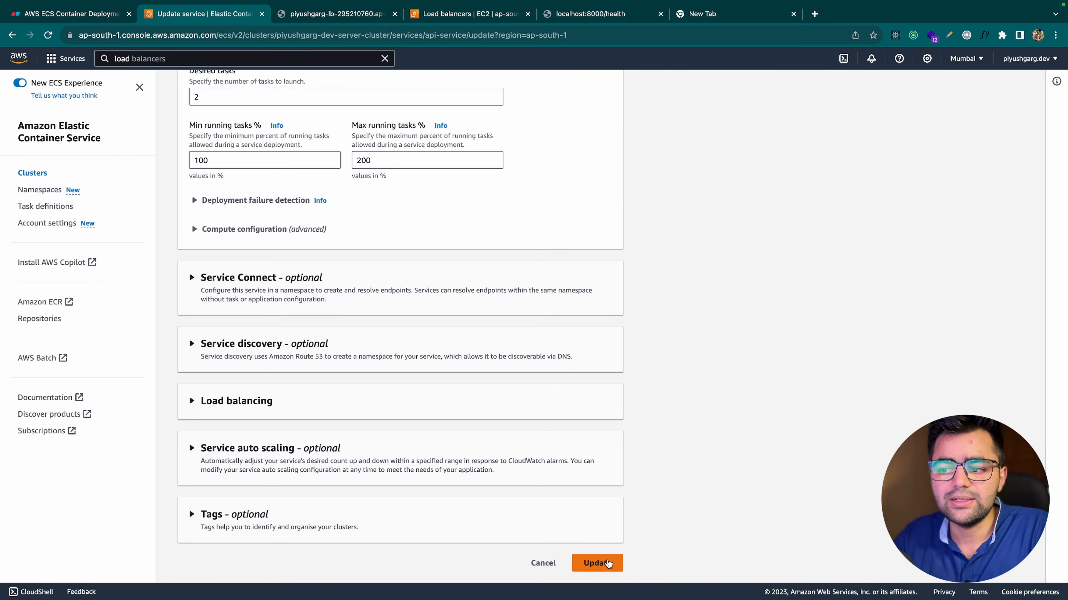
left_click(598, 564)
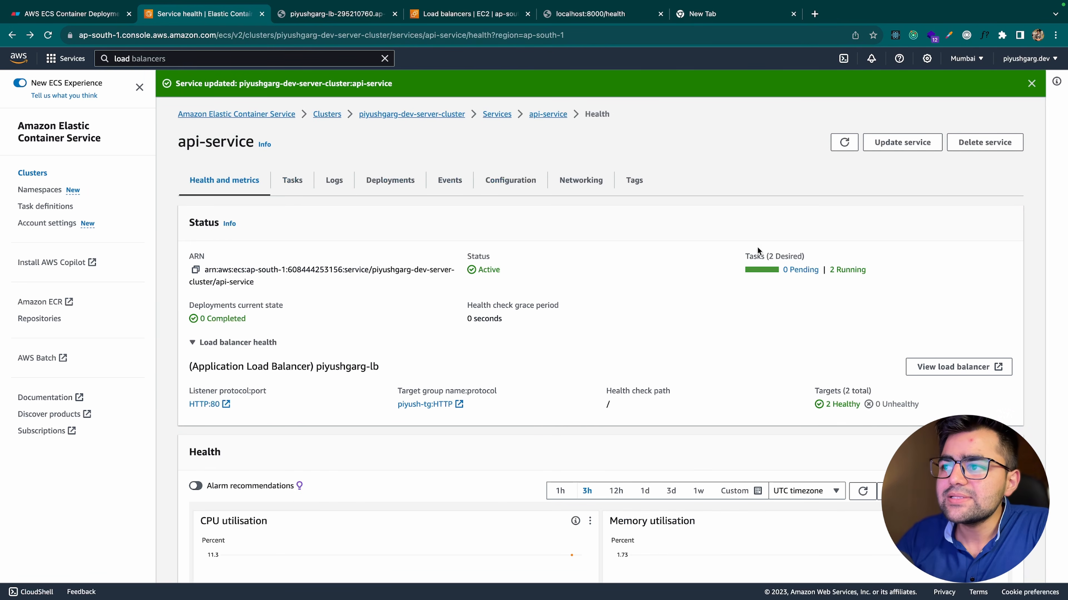
Step: Refresh api-service's status several times and examine its pending and running tasks up close
left_click_drag(866, 266, 806, 281)
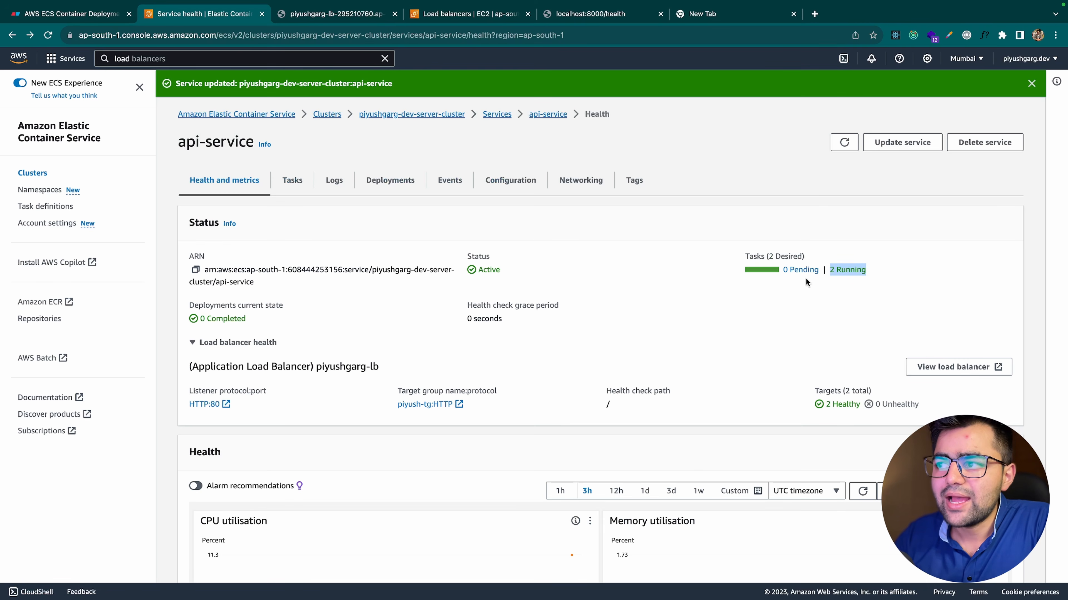
left_click(792, 296)
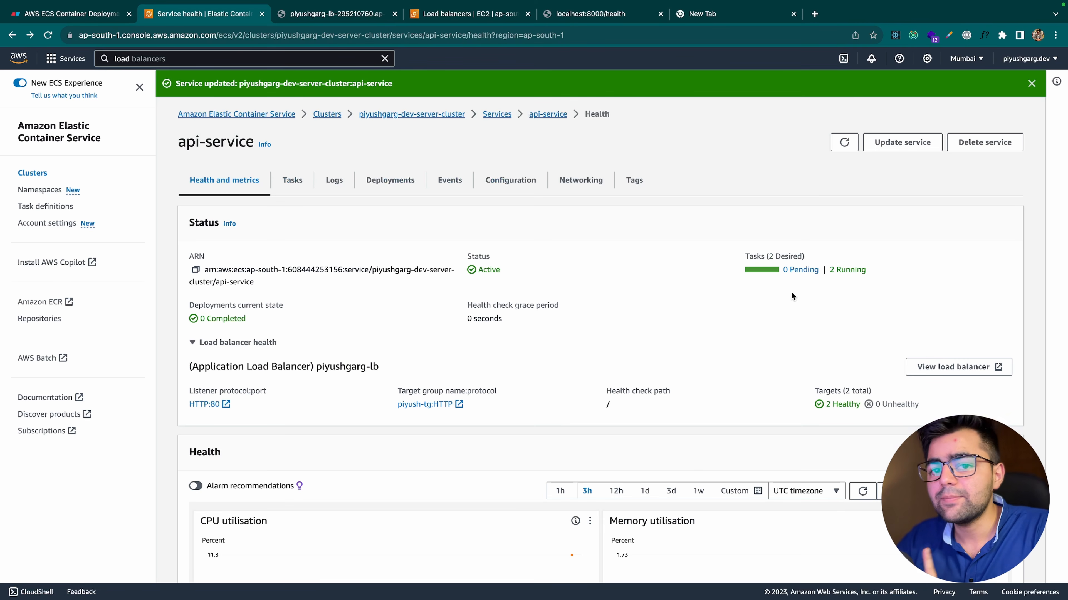
left_click(845, 143)
left_click(846, 144)
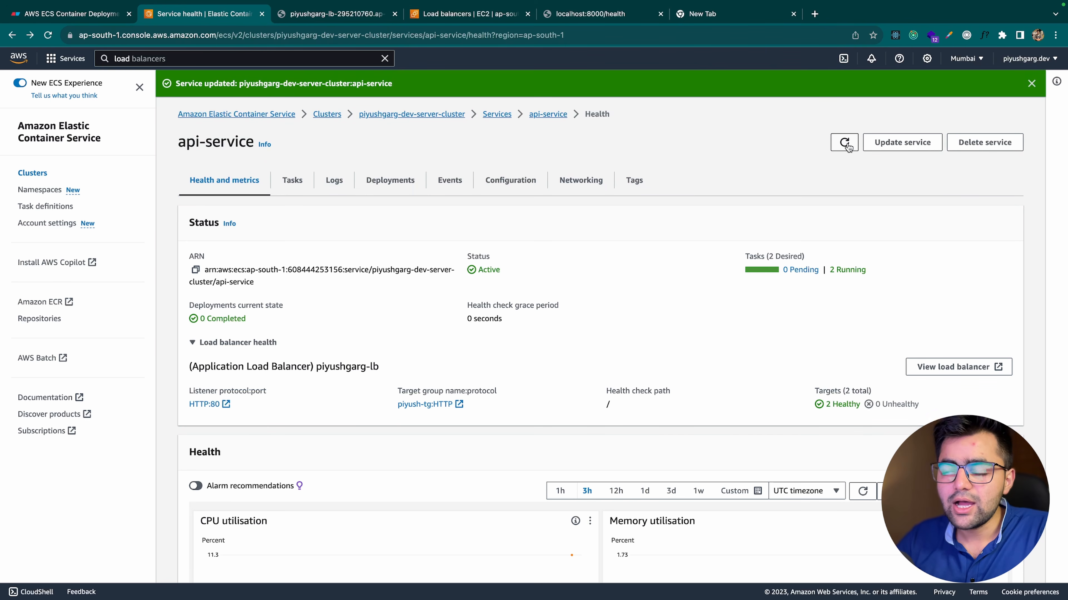
left_click(845, 144)
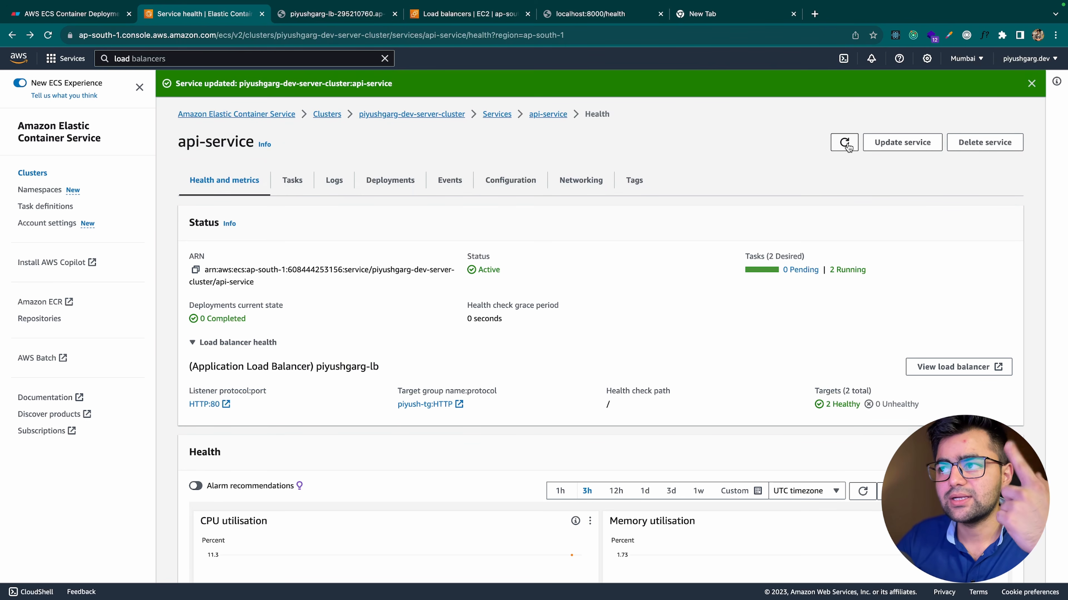
left_click(845, 144)
left_click(846, 144)
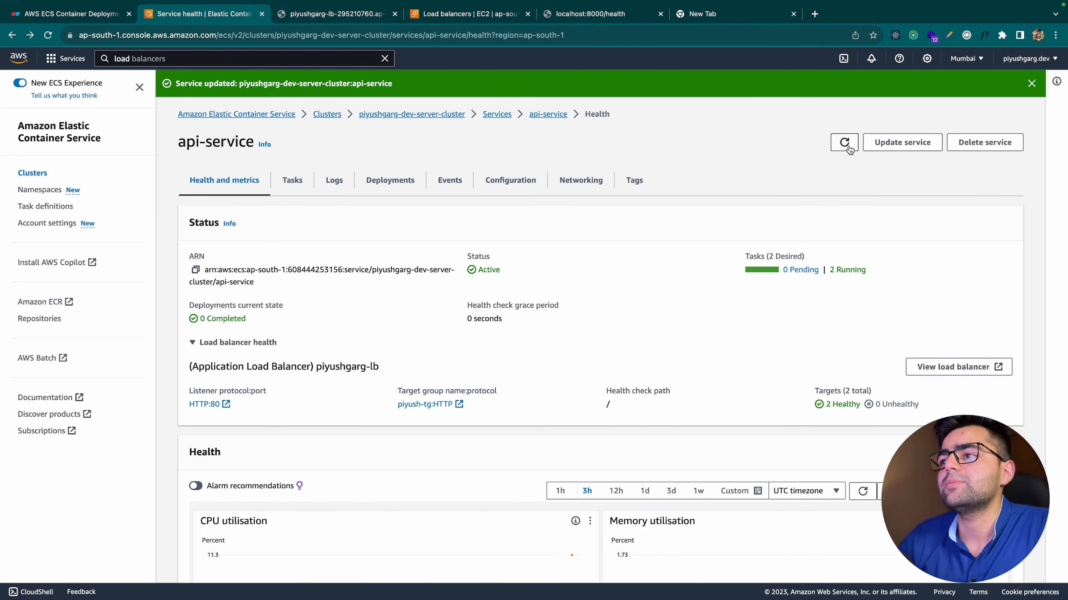
left_click(838, 143)
left_click(838, 143)
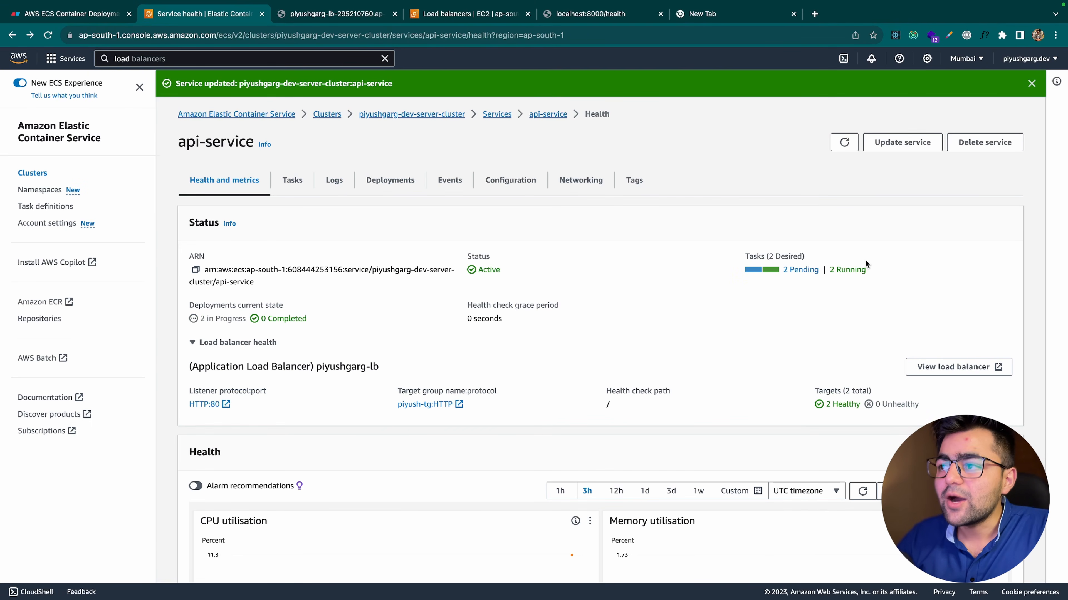
scroll(867, 268, "up", 5)
scroll(866, 268, "right", 1)
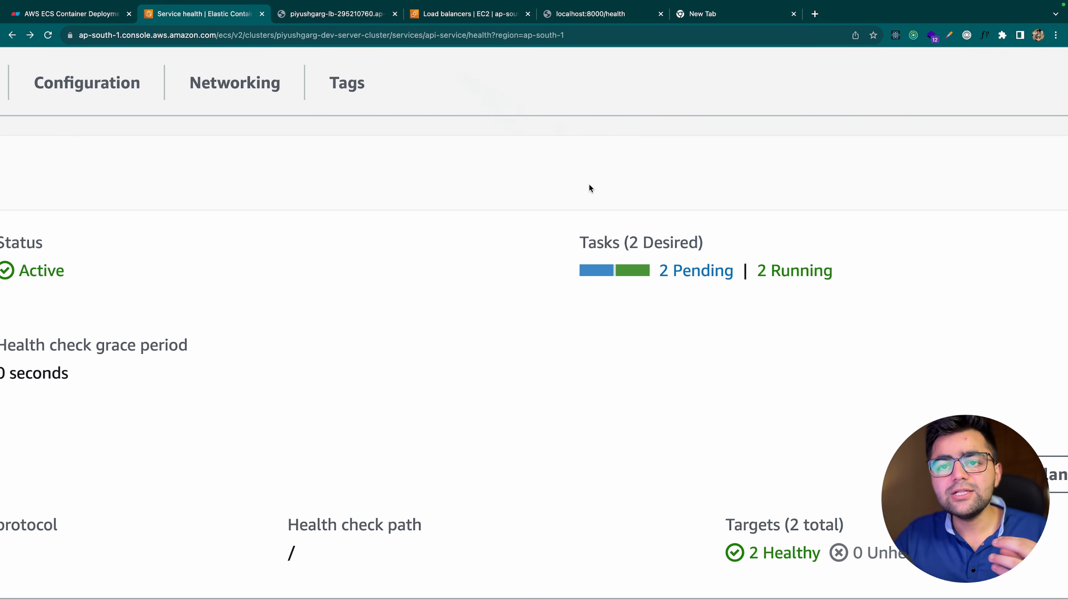
scroll(588, 187, "down", 5)
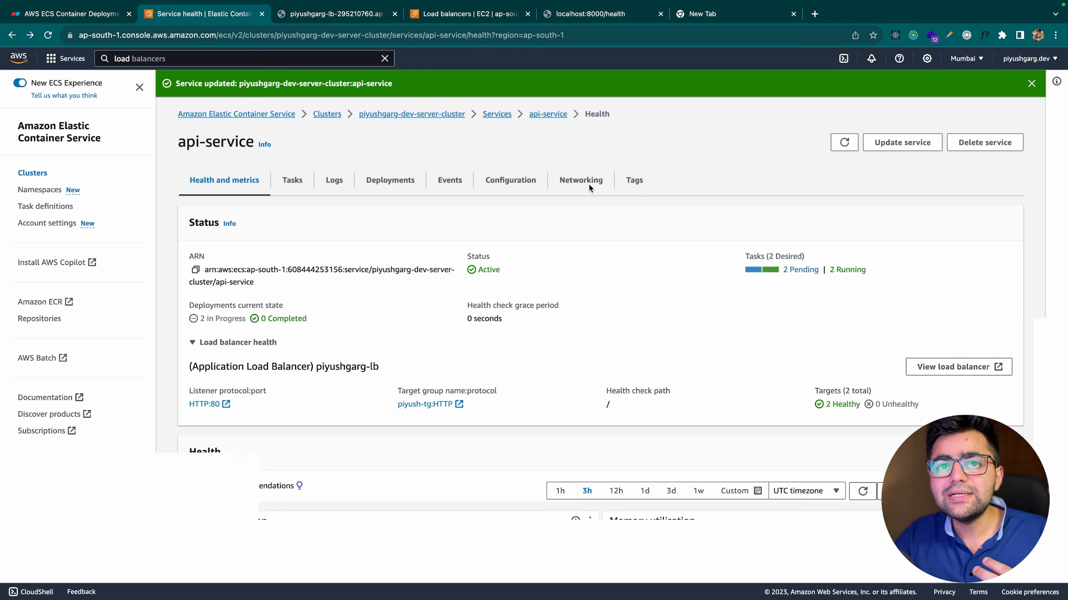
Step: View the cluster's task list and refresh it to check the status of the old and new tasks
left_click(420, 115)
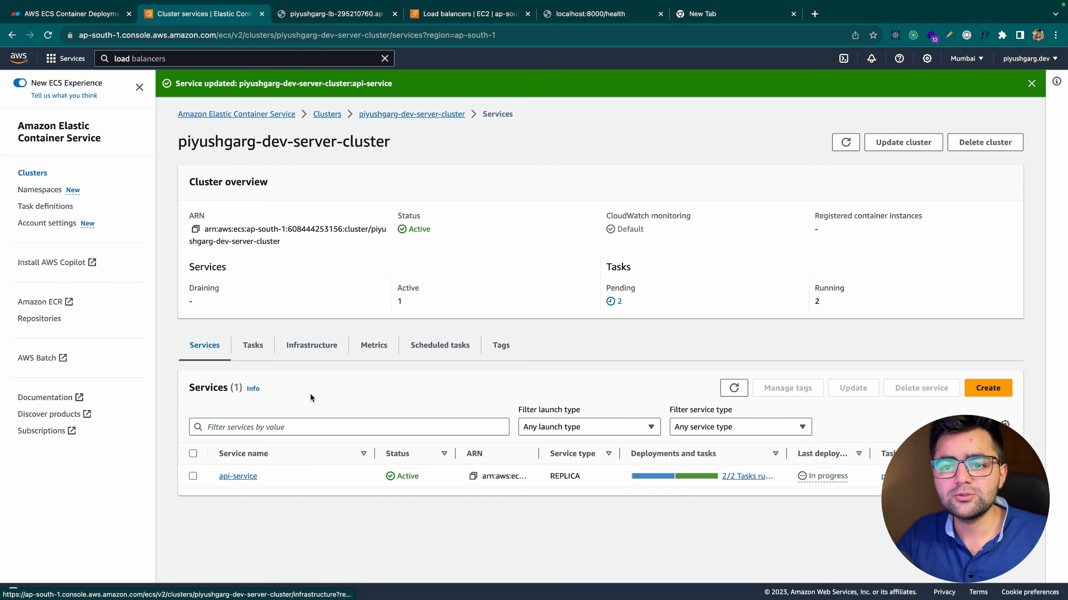
left_click(248, 354)
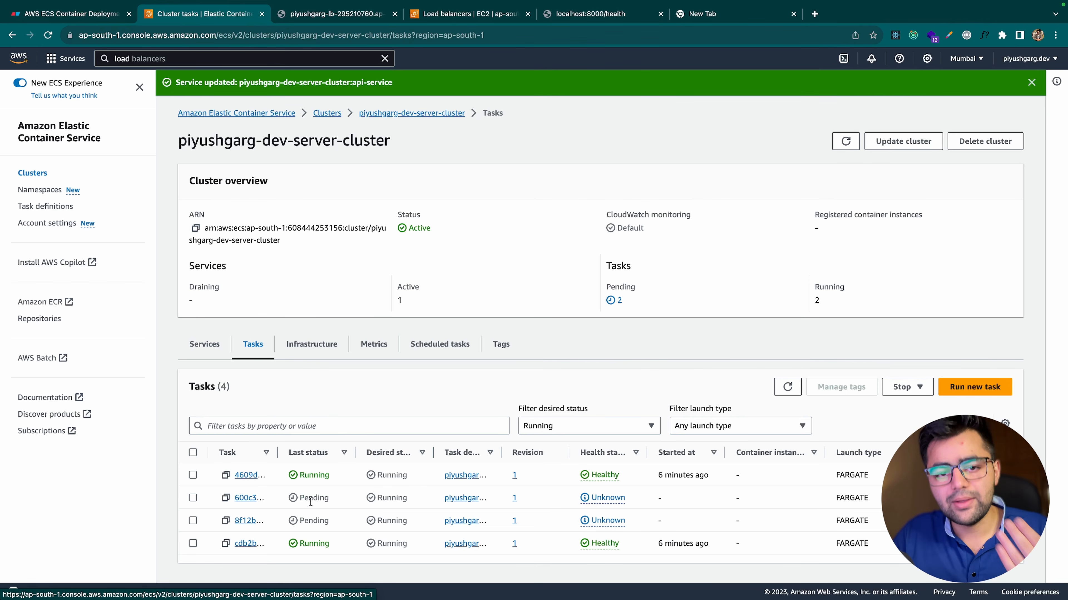
left_click(788, 391)
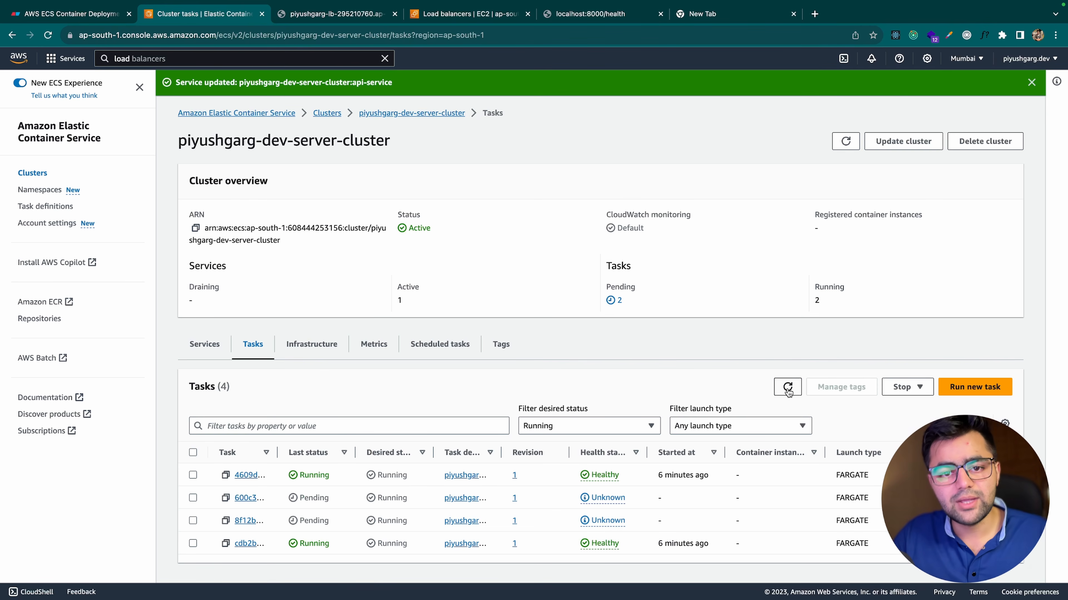
Step: Refresh the cluster's task list, and switch to the AWS ECS Container Deployment diagram in Eraser to view its cluster section
left_click(788, 390)
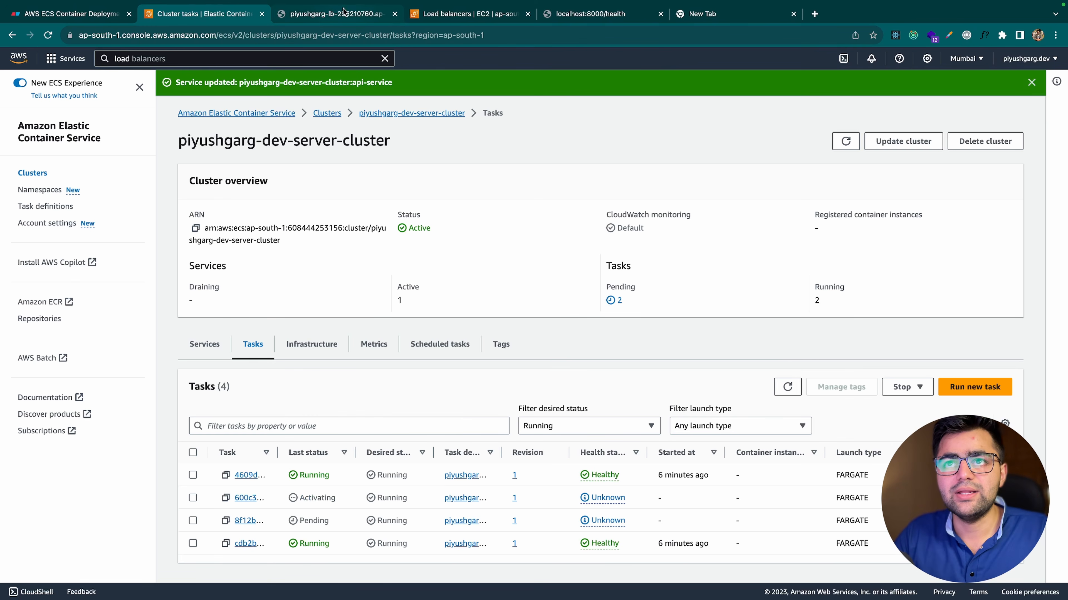
left_click(81, 19)
scroll(755, 507, "down", 5)
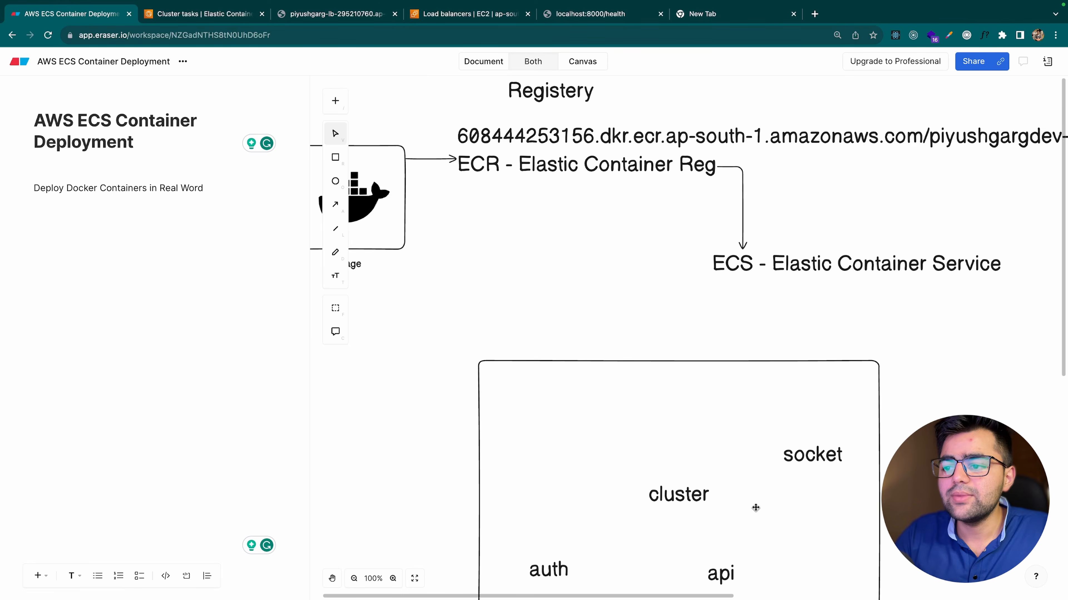
scroll(755, 508, "down", 1)
scroll(756, 508, "right", 1)
left_click(763, 347)
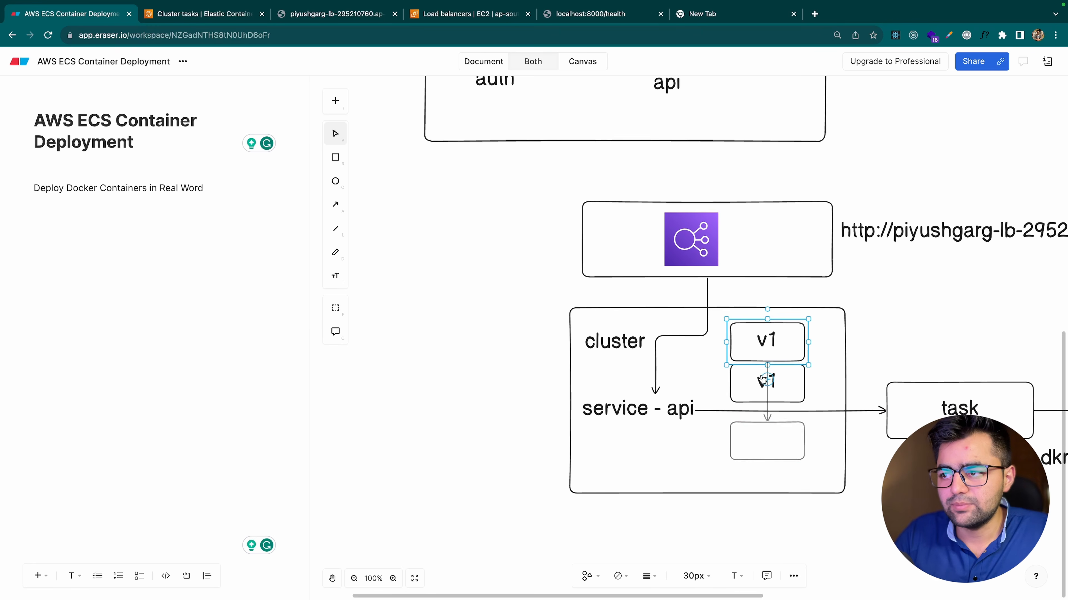
left_click(767, 382)
key("ctrl+z")
Step: Duplicate both v1 boxes in the cluster diagram and place the copies directly below the originals
left_click(759, 347)
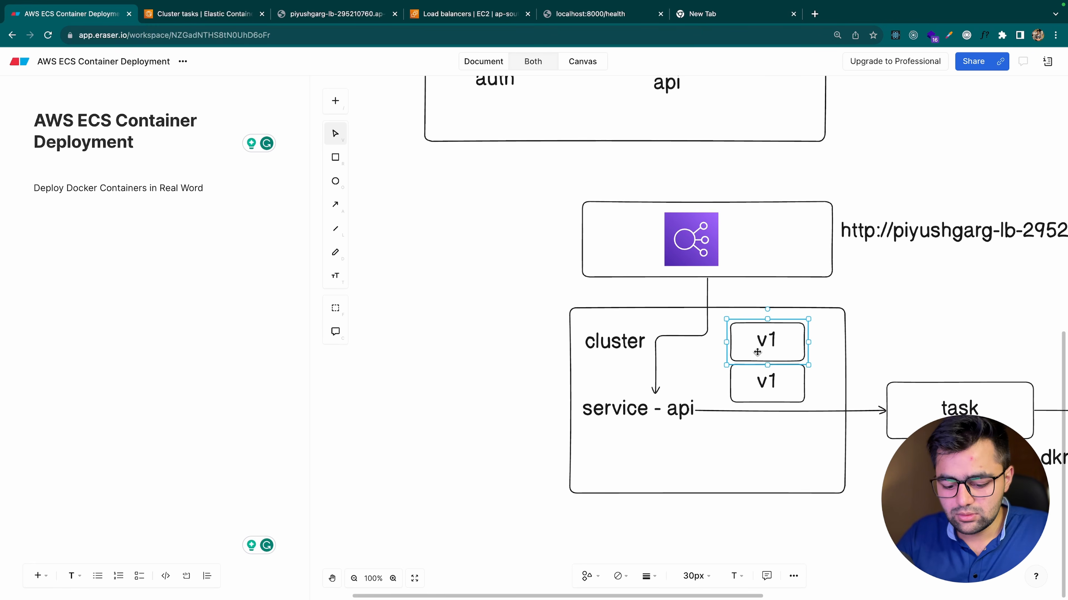
left_click(739, 388, "shift")
left_click_drag(739, 389, 741, 483)
Step: Relabel both copied boxes in the cluster diagram as v2
double_click(775, 434)
left_click(782, 434)
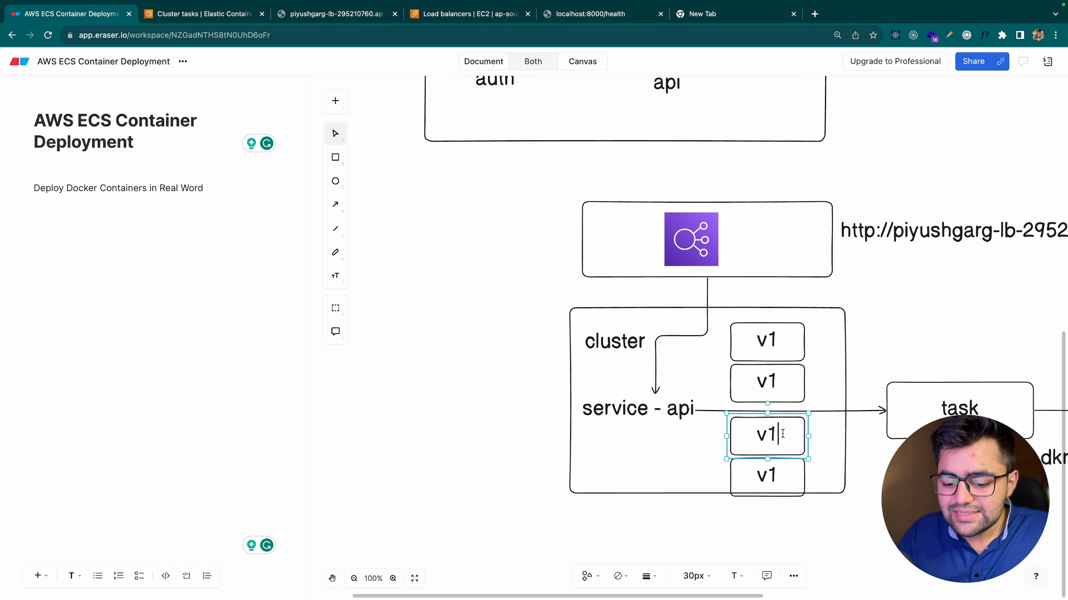
key("BackSpace")
type("2")
left_click(777, 470)
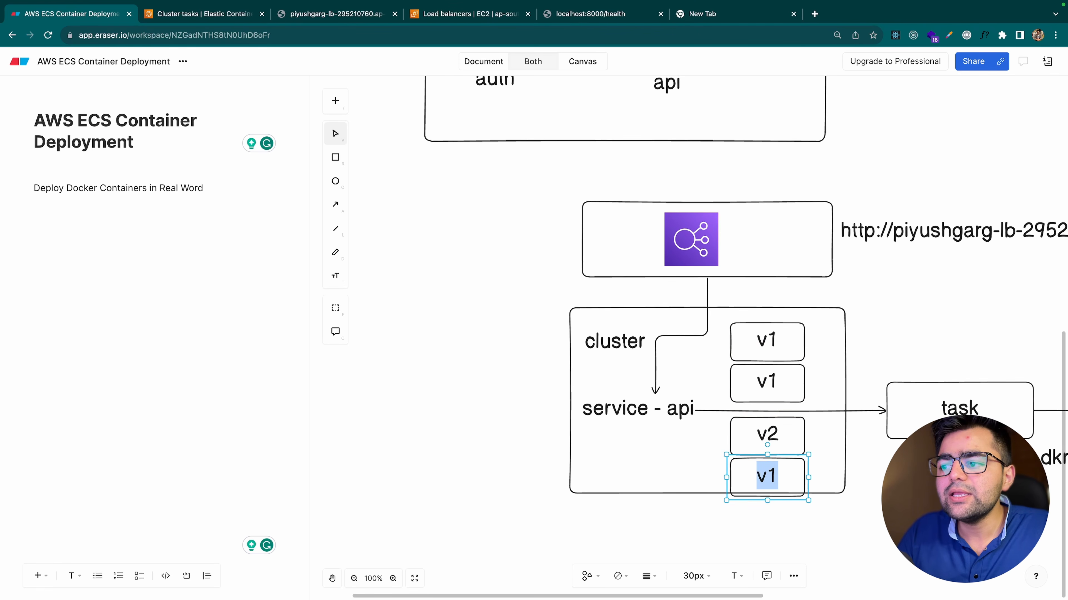
type("v3")
left_click(862, 504)
double_click(779, 470)
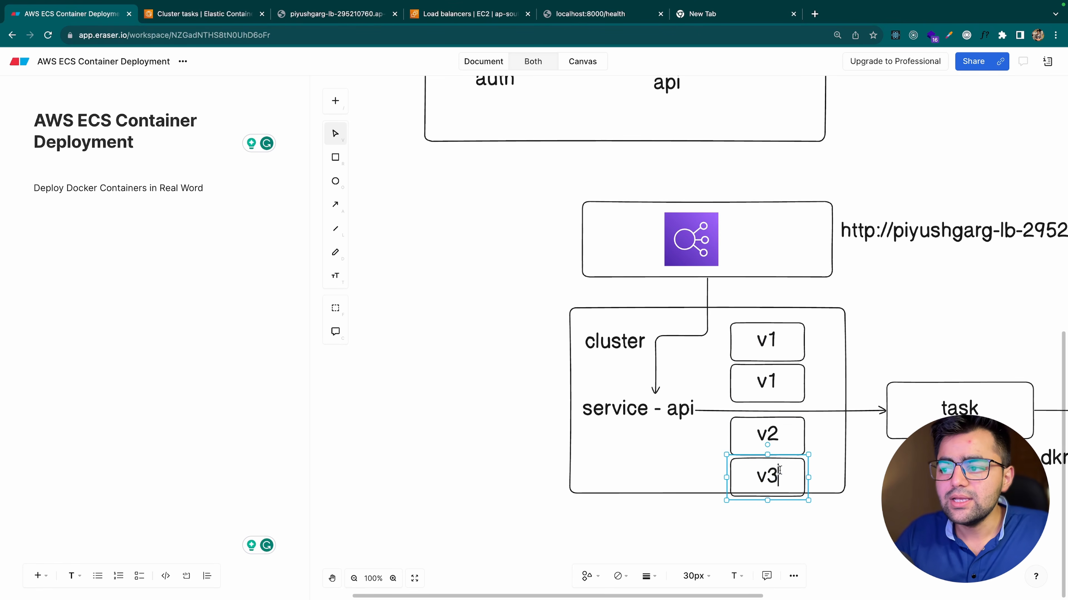
key("BackSpace")
type("2")
left_click(539, 376)
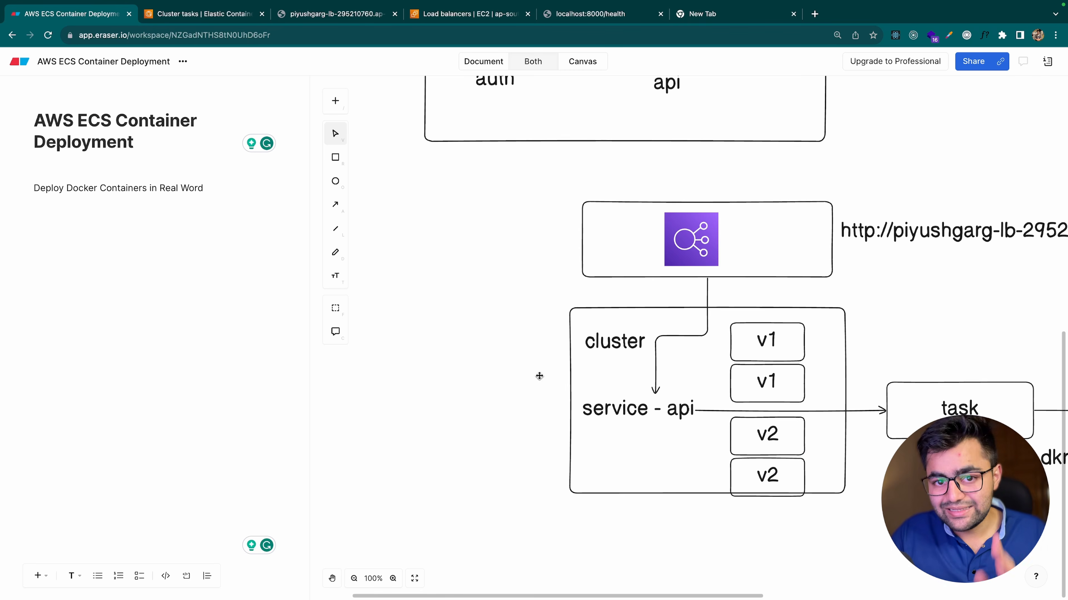
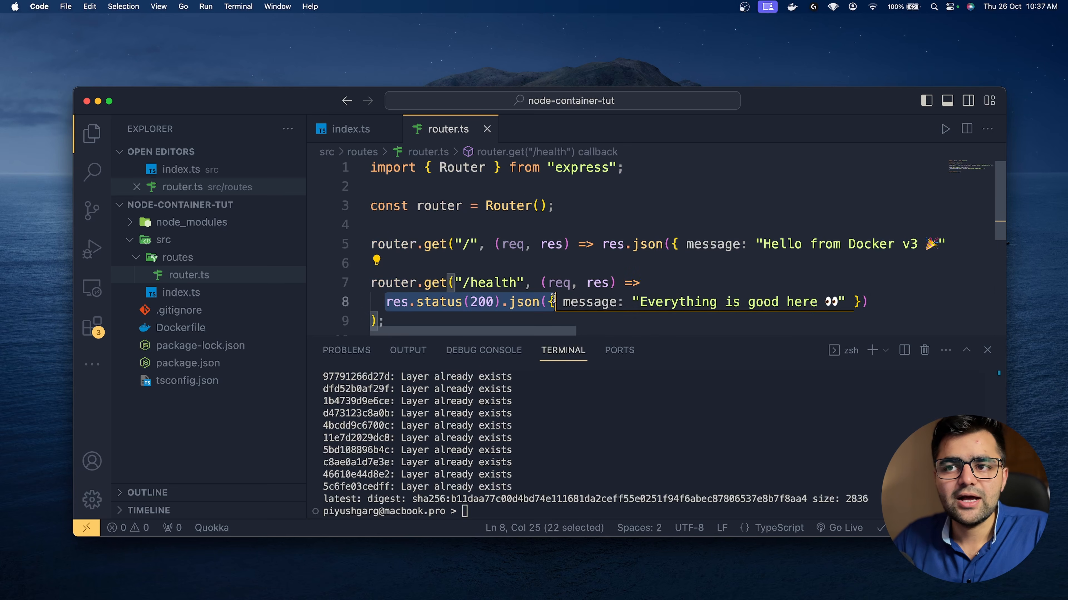
Step: In router.ts, turn the /health route's handler into a braced function body containing the existing res.status(200).json response
left_click(554, 301)
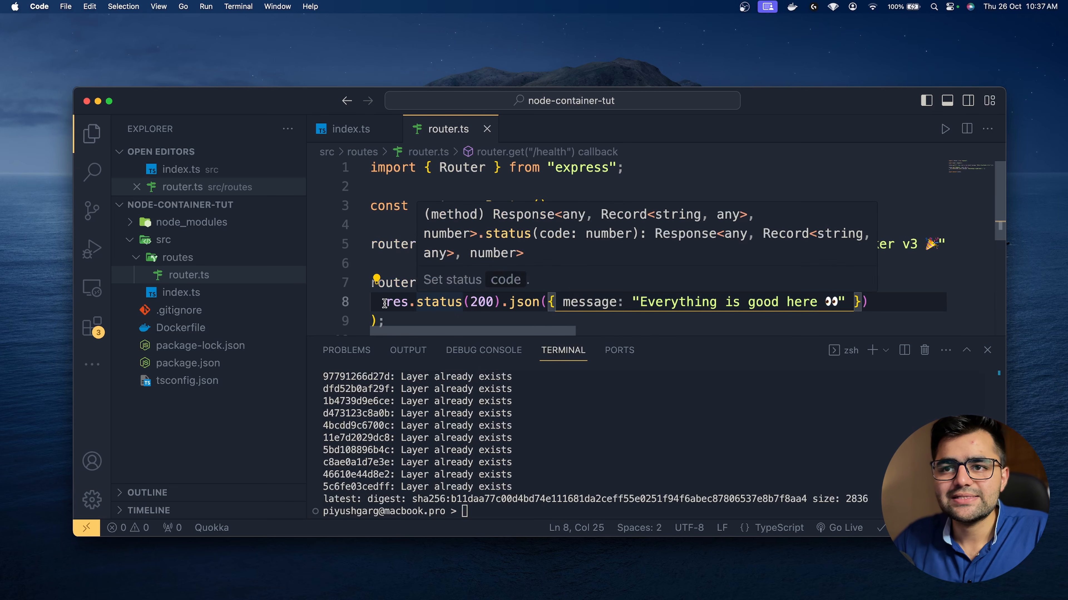
left_click_drag(384, 303, 868, 301)
key("super+x")
left_click(717, 288)
type("{")
key("Return")
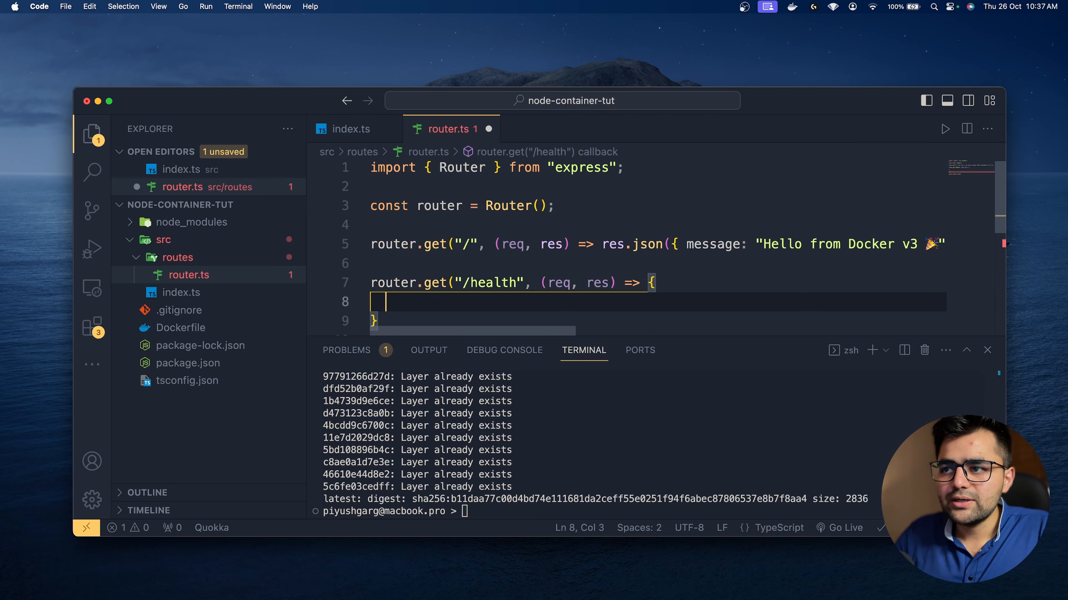
key("super+v")
Step: Add throw new Error("Internal Server Error") above the /health route's response and save router.ts
key("Up")
key("Return")
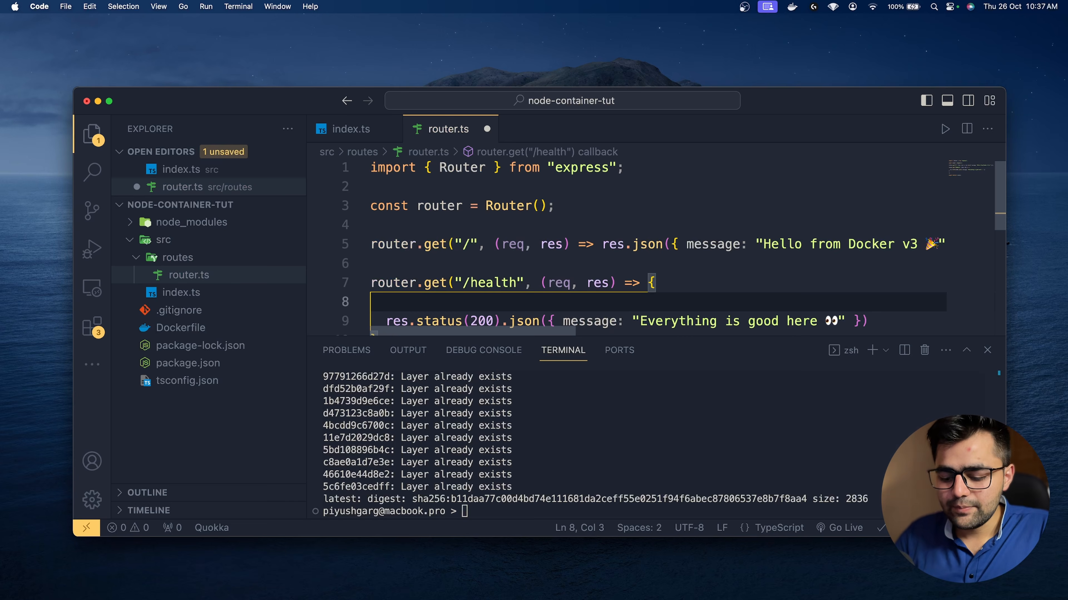
type("throw new Error(")
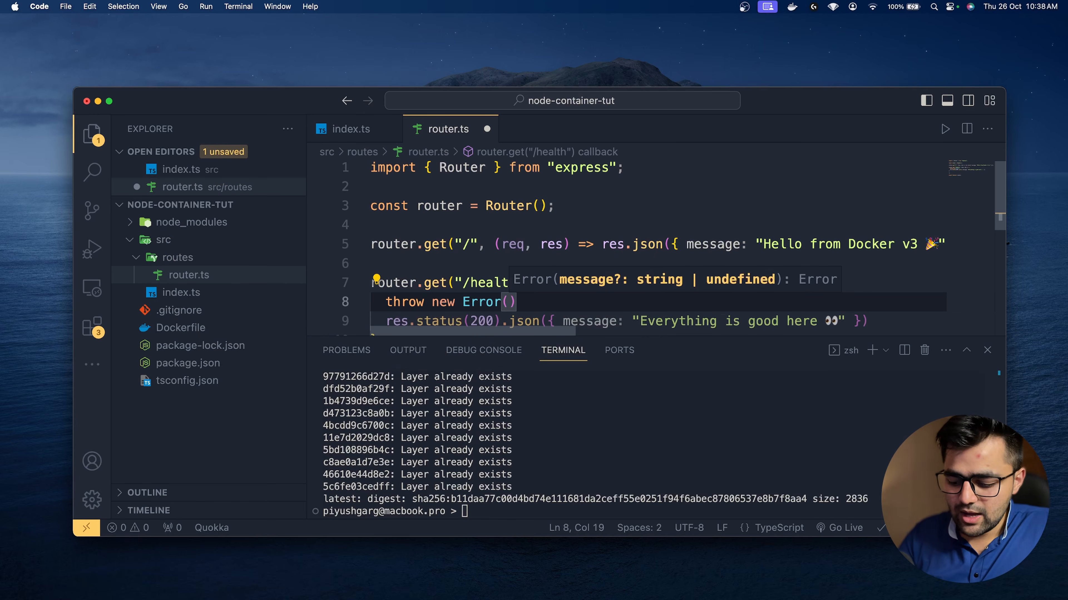
type("'Internal Server e")
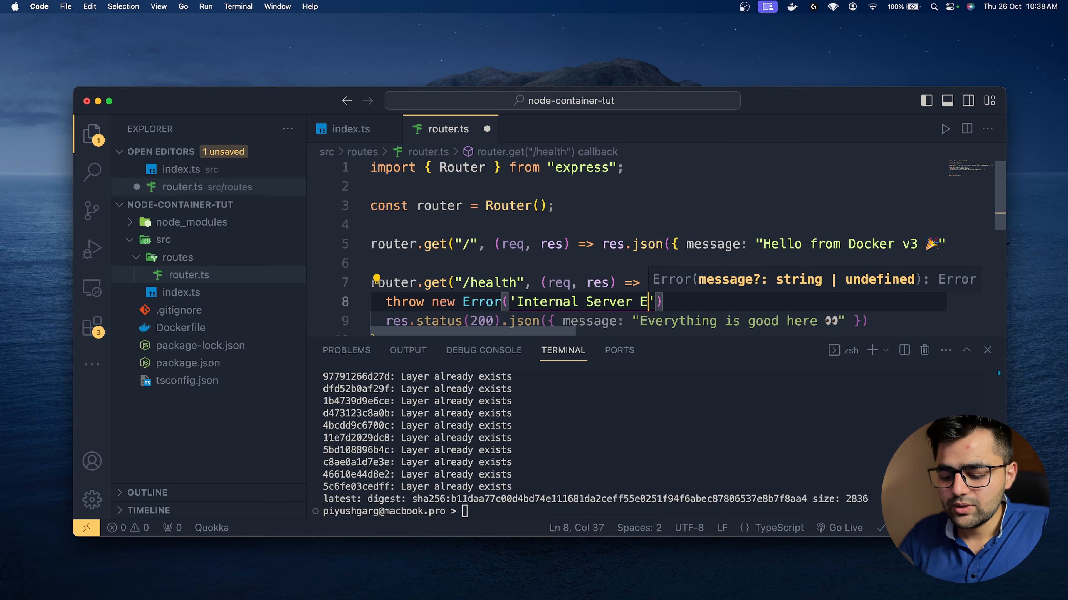
type("rror")
scroll(623, 245, "down", 3)
key("super+s")
left_click(513, 286)
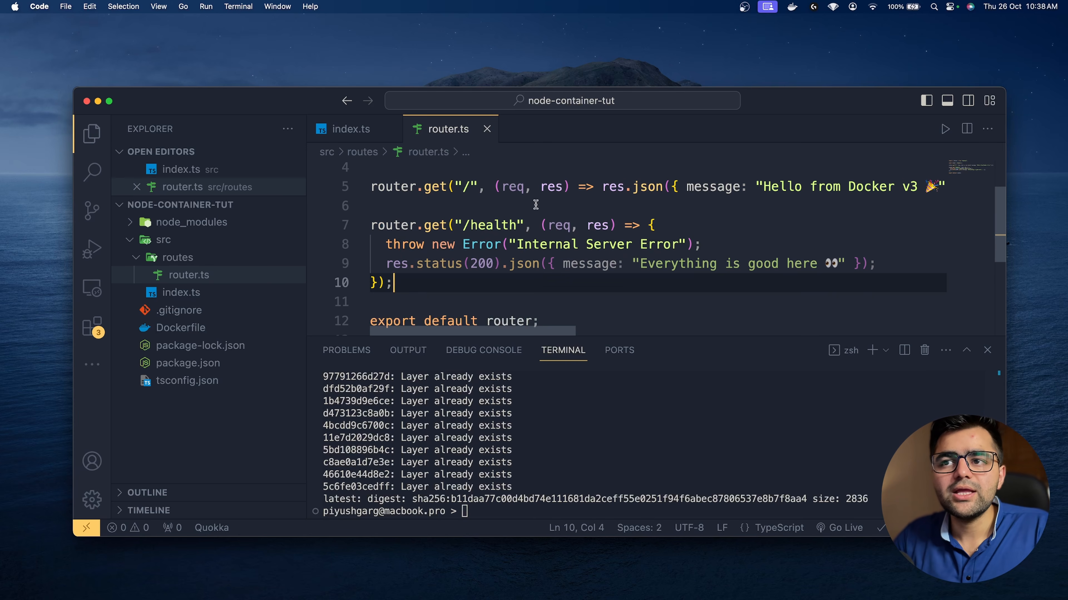
mouse_move(513, 258)
Step: Rebuild the Docker image in the terminal with docker build -t piyushgargdev-server
left_click(442, 465)
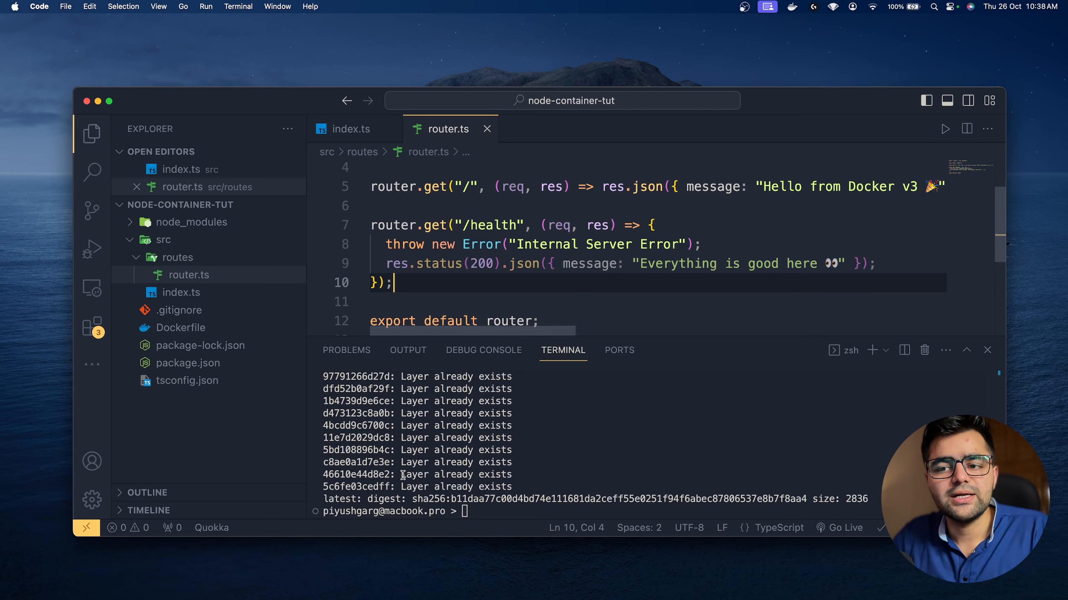
key("Up")
key("Up")
key("Up")
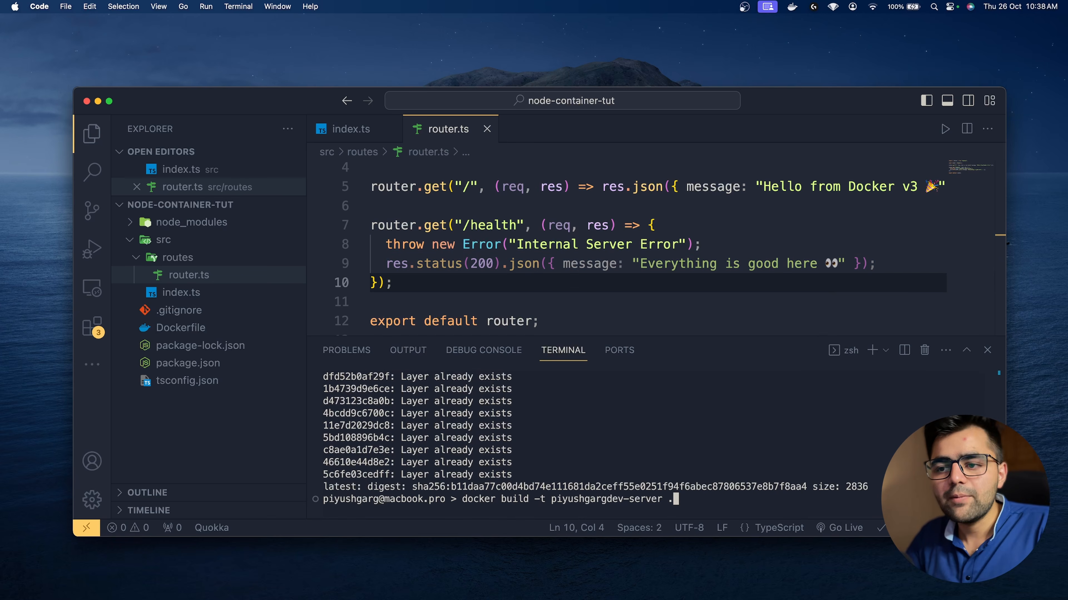
key("Return")
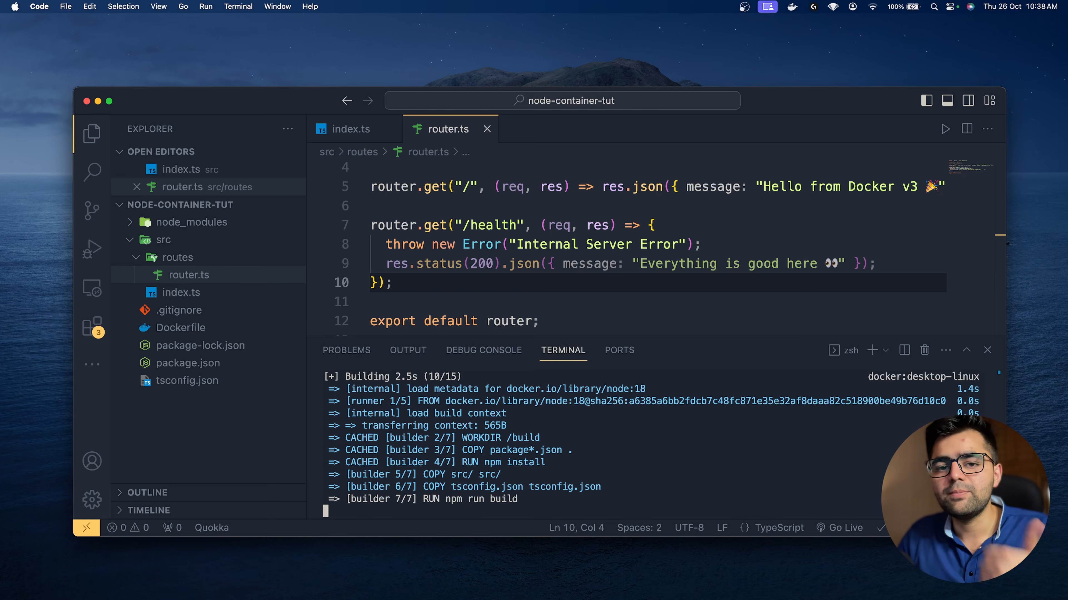
Step: Tag the rebuilt piyushgargdev-server:latest image for the ECR repository and push it there
key("Up")
key("Up")
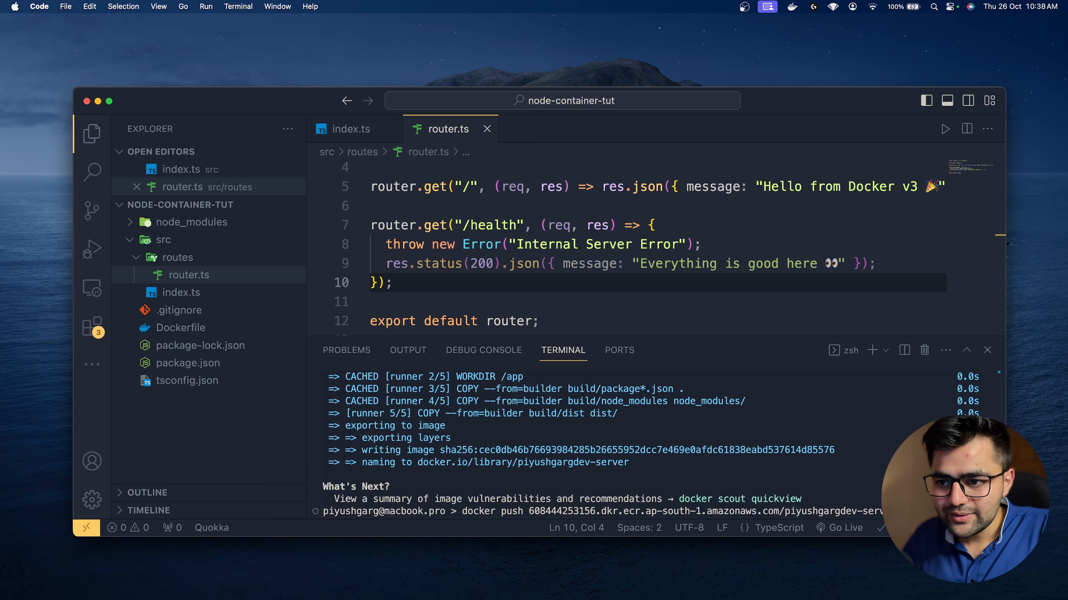
key("Up")
key("Return")
key("Up")
key("Up")
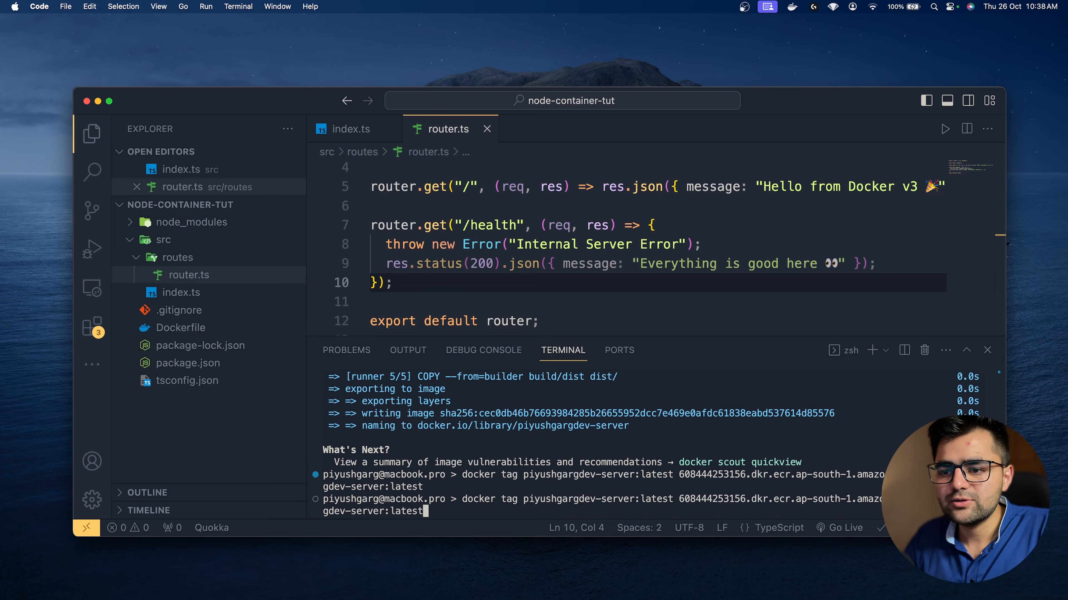
key("Up")
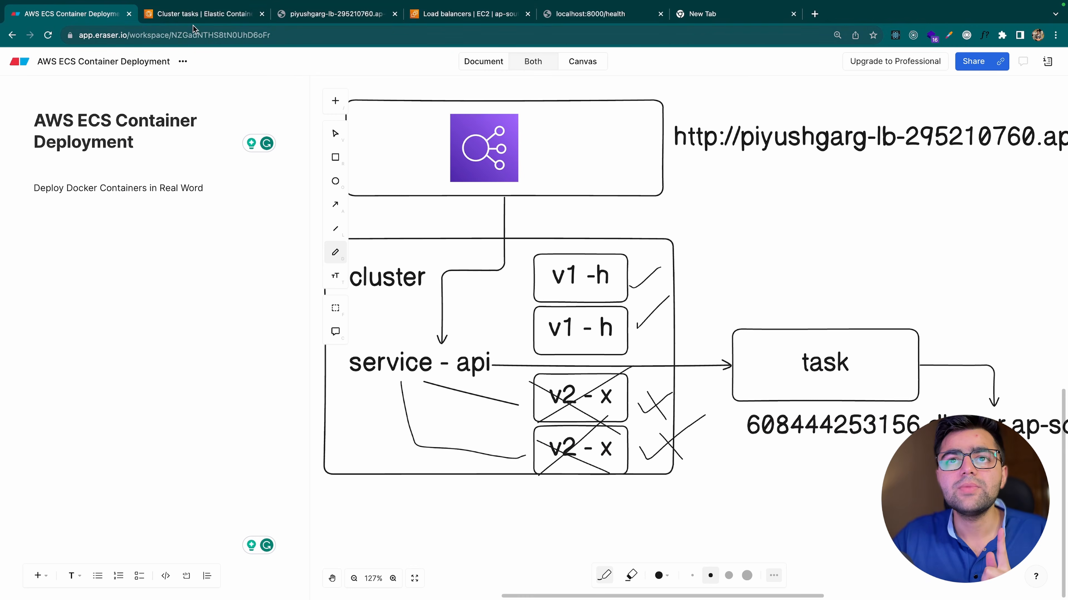
Step: Check the cluster's tasks in the browser with a wider Task column, and reload the load balancer's address several times
key("ctrl+Tab")
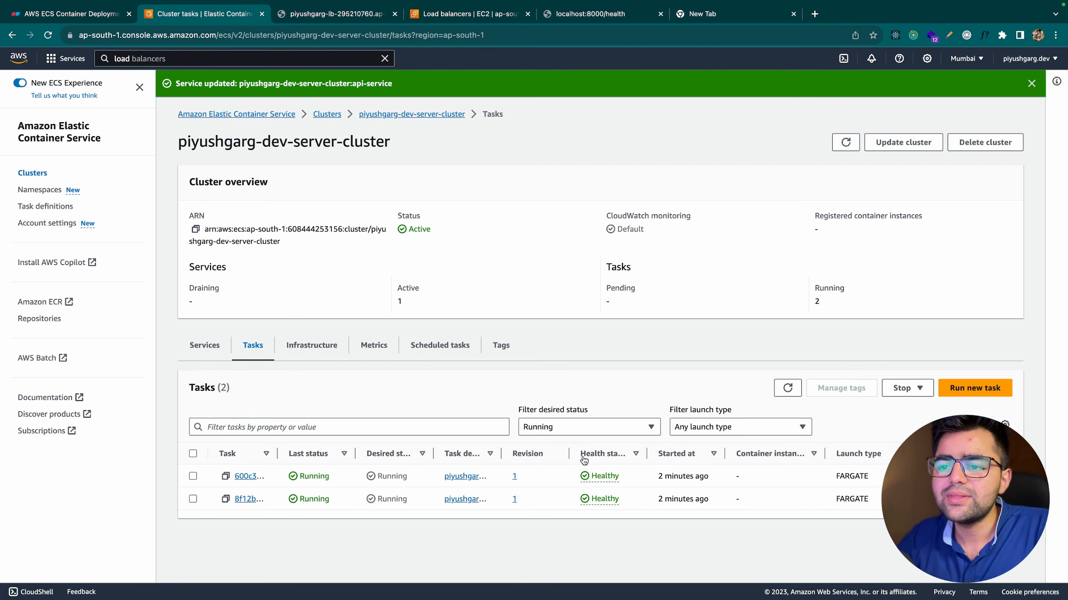
left_click_drag(277, 454, 375, 454)
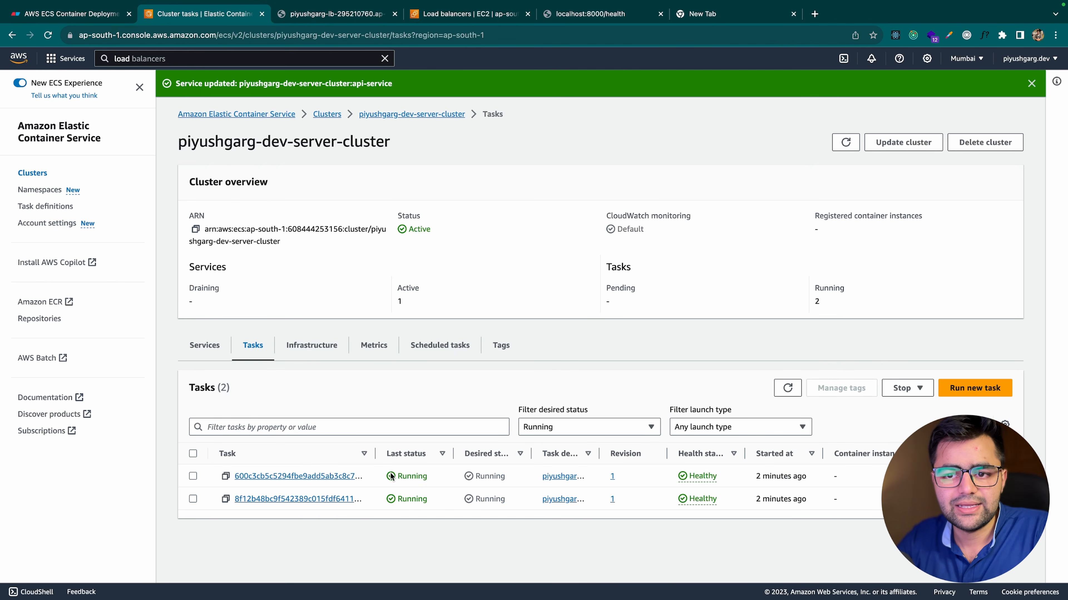
left_click(353, 17)
left_click(360, 36)
key("Return")
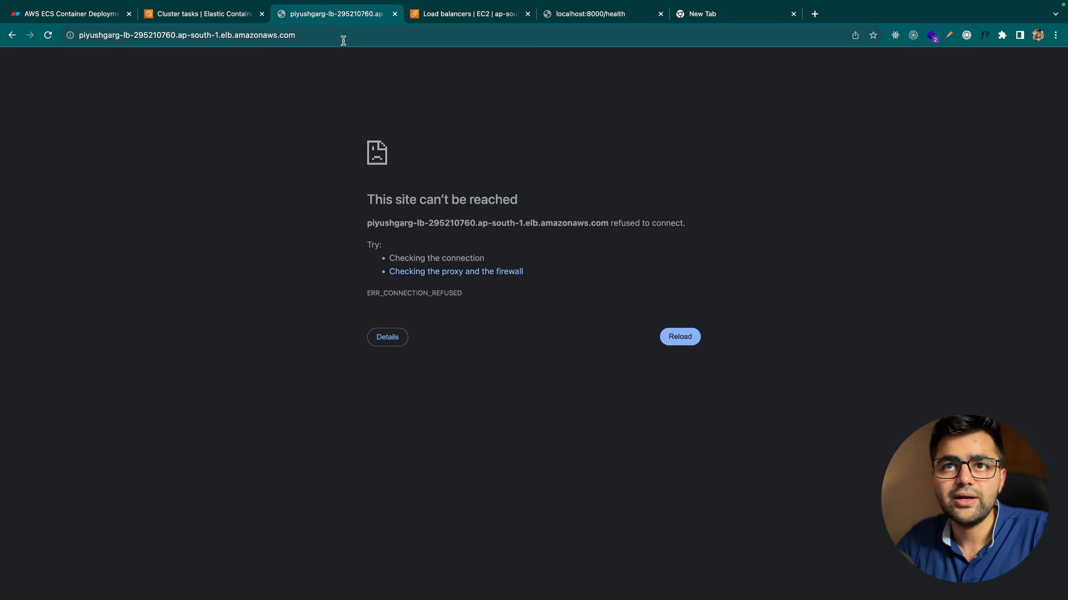
left_click(343, 39)
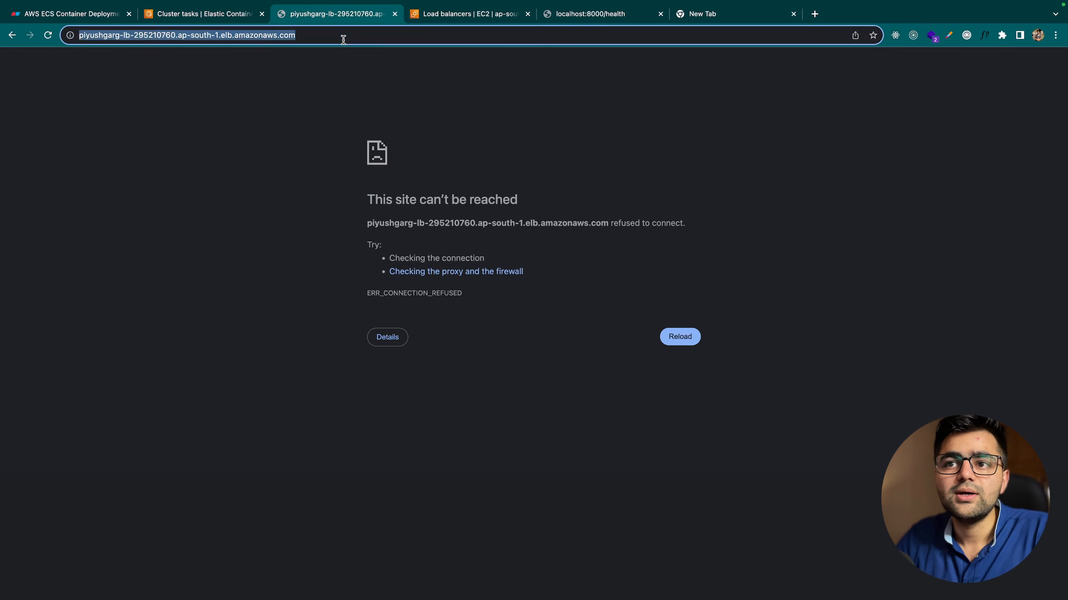
key("Return")
left_click(343, 39)
key("Return")
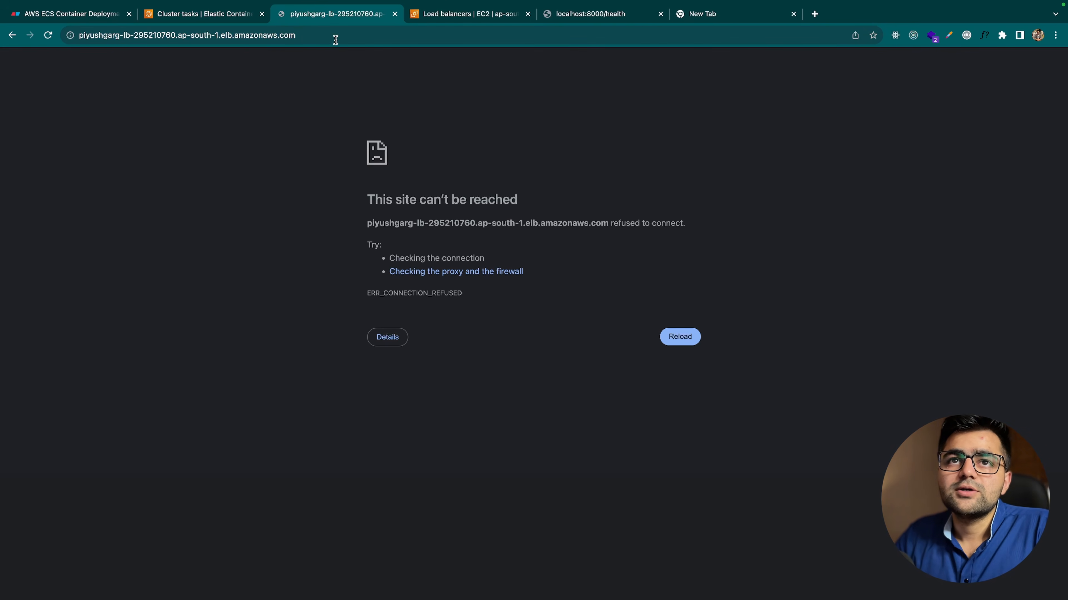
Step: Go up to the ECS cluster list and retry the load balancer's address twice
left_click(215, 15)
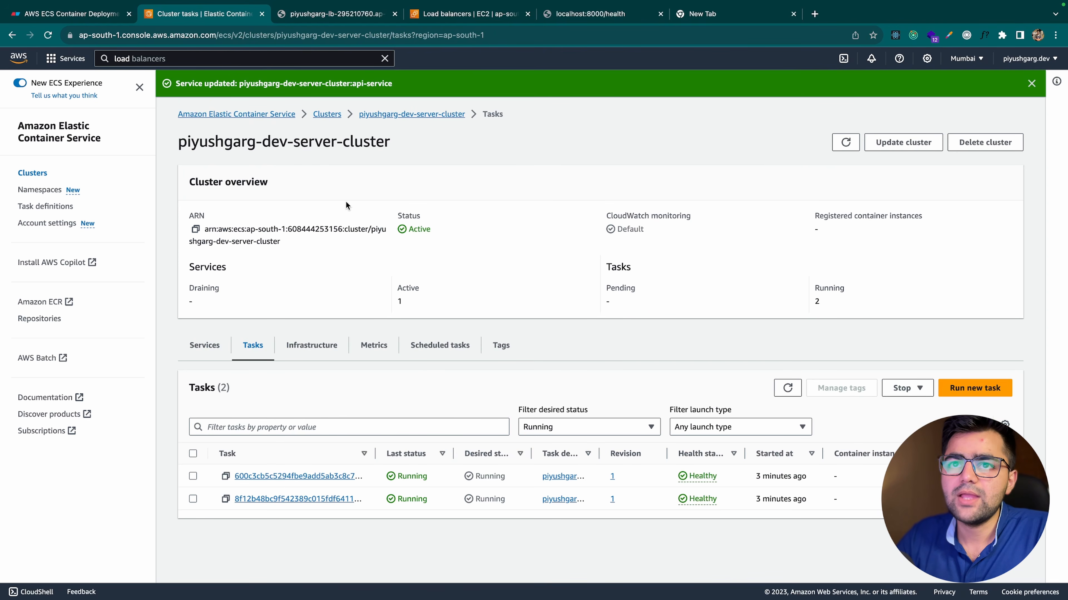
left_click(324, 116)
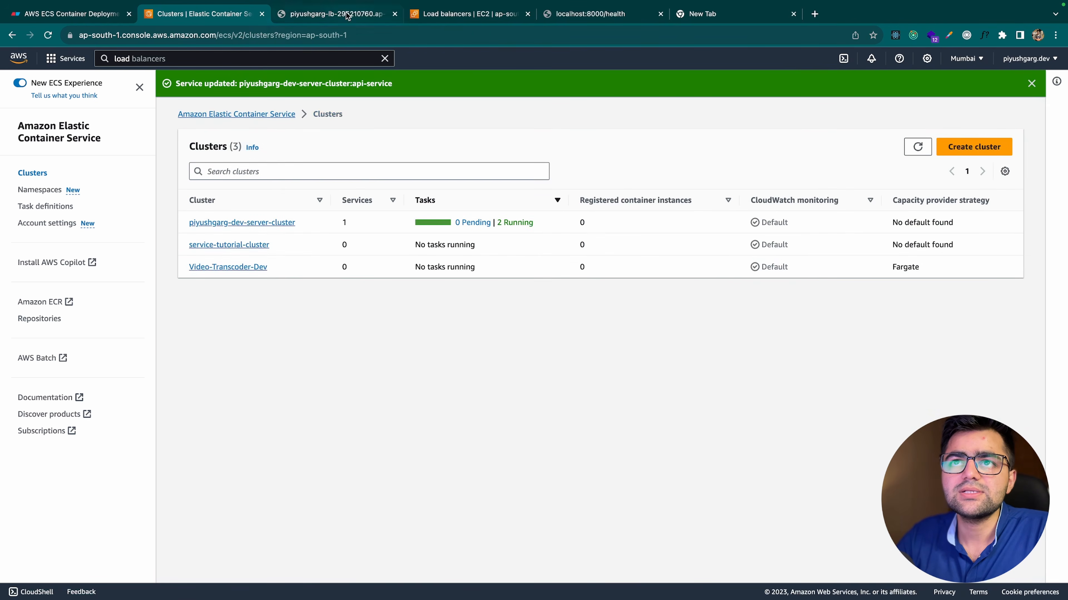
left_click(344, 14)
left_click(345, 33)
key("Return")
left_click(346, 32)
key("Return")
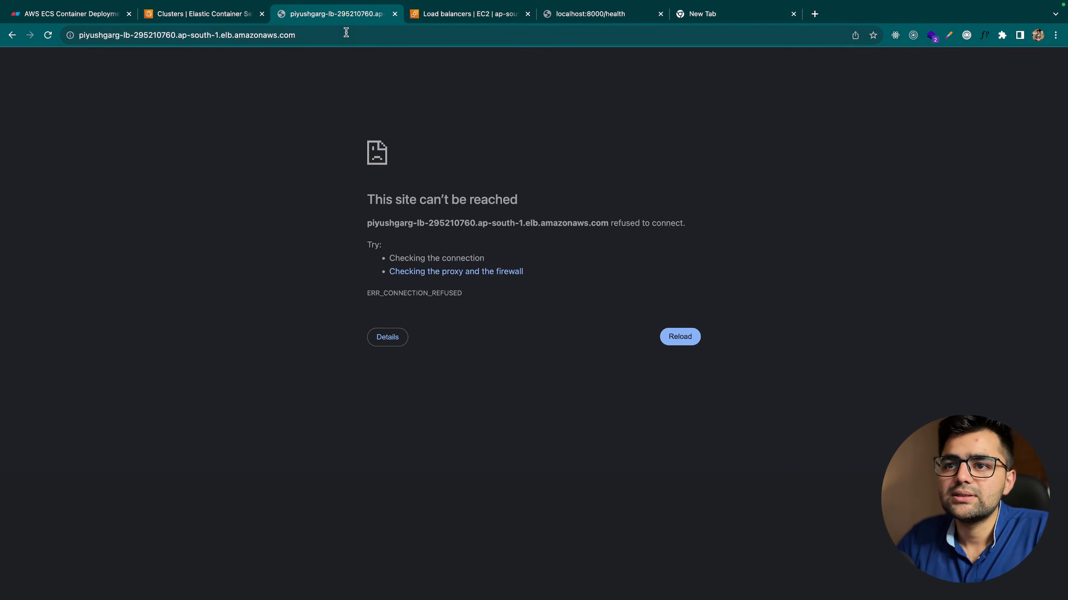
Step: Check the computer's Wi-Fi connection
mouse_move(871, 4)
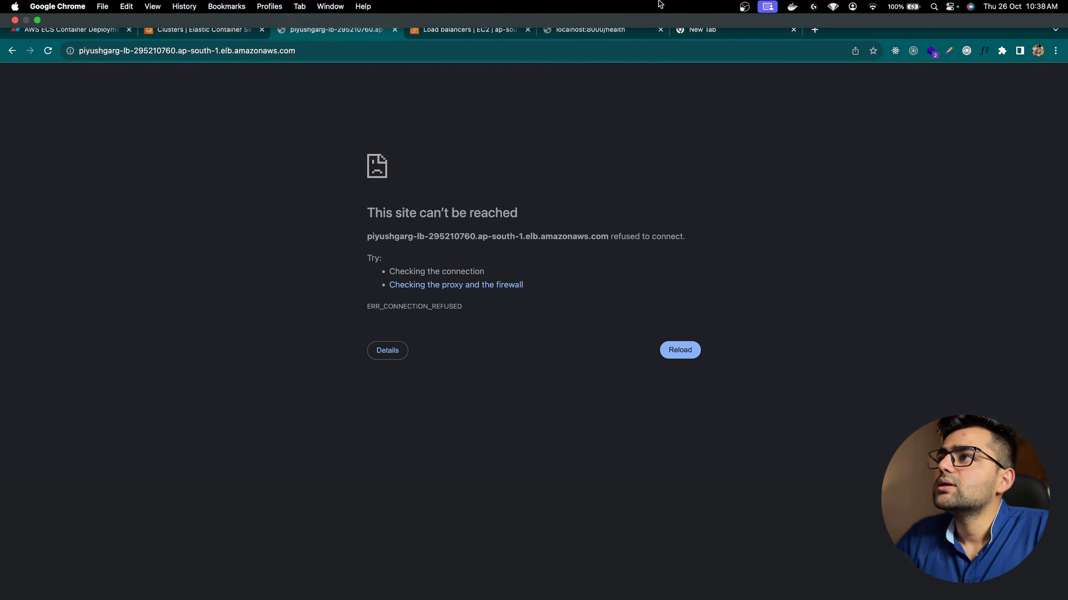
left_click(871, 7)
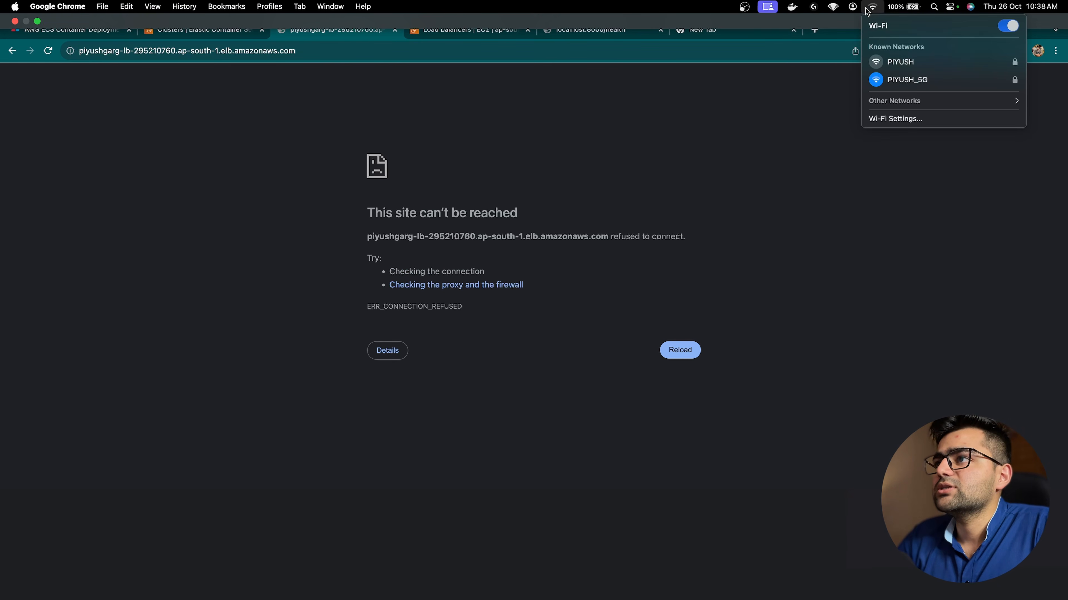
left_click(642, 219)
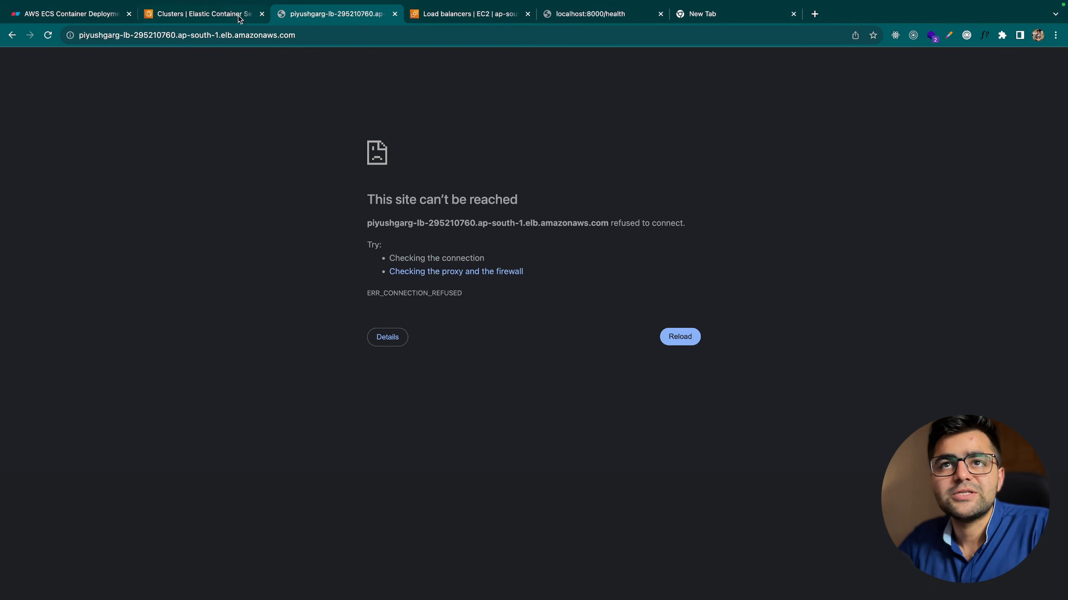
Step: Update api-service in piyushgarg-dev-server-cluster with a forced new deployment, leaving its task definition and desired task count unchanged
left_click(239, 17)
left_click(254, 222)
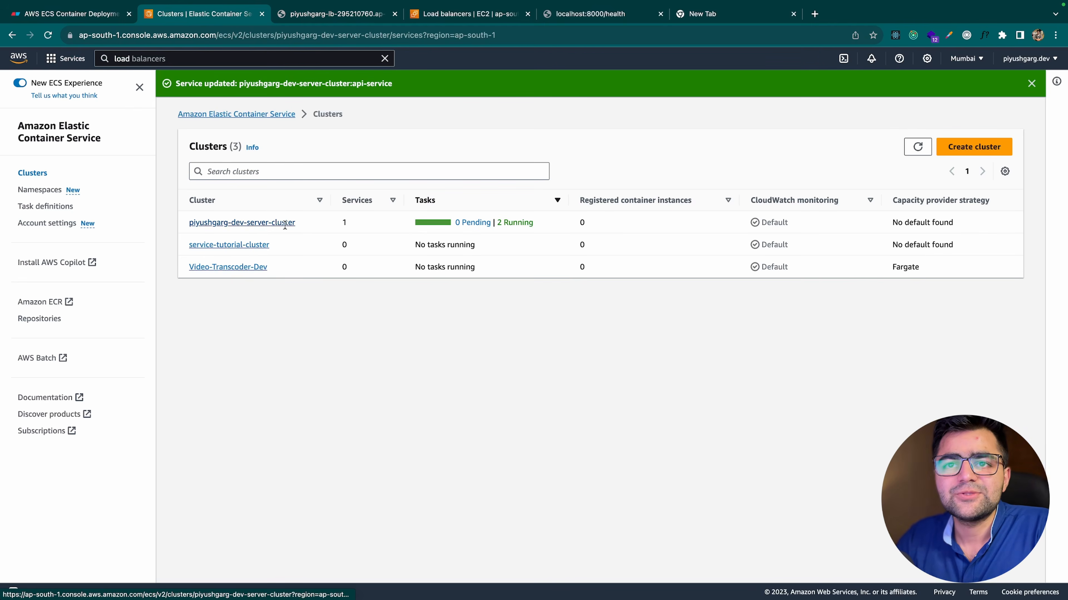
left_click(238, 475)
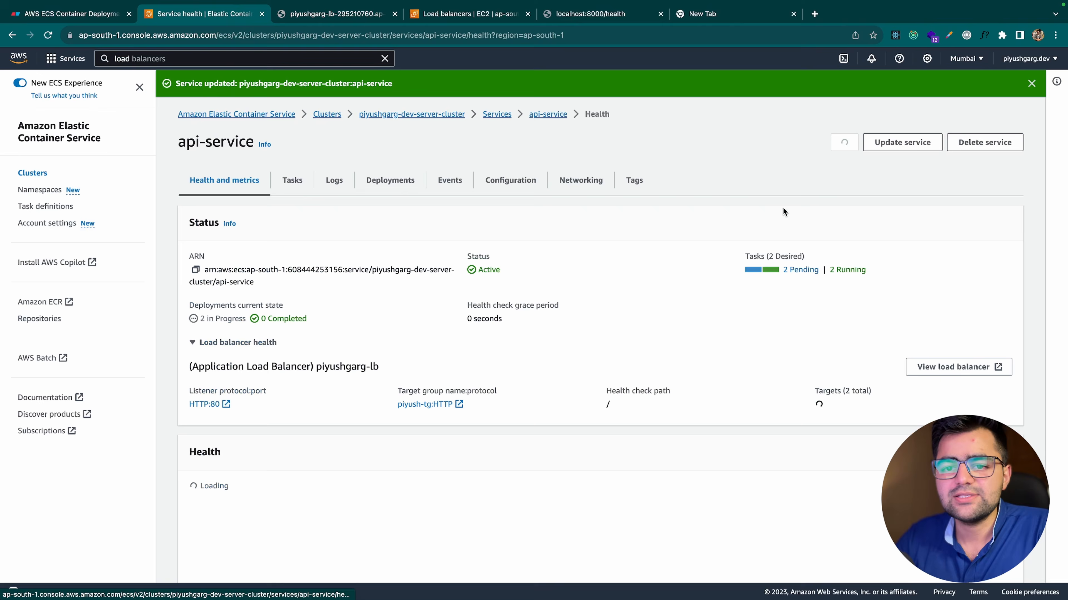
left_click(902, 142)
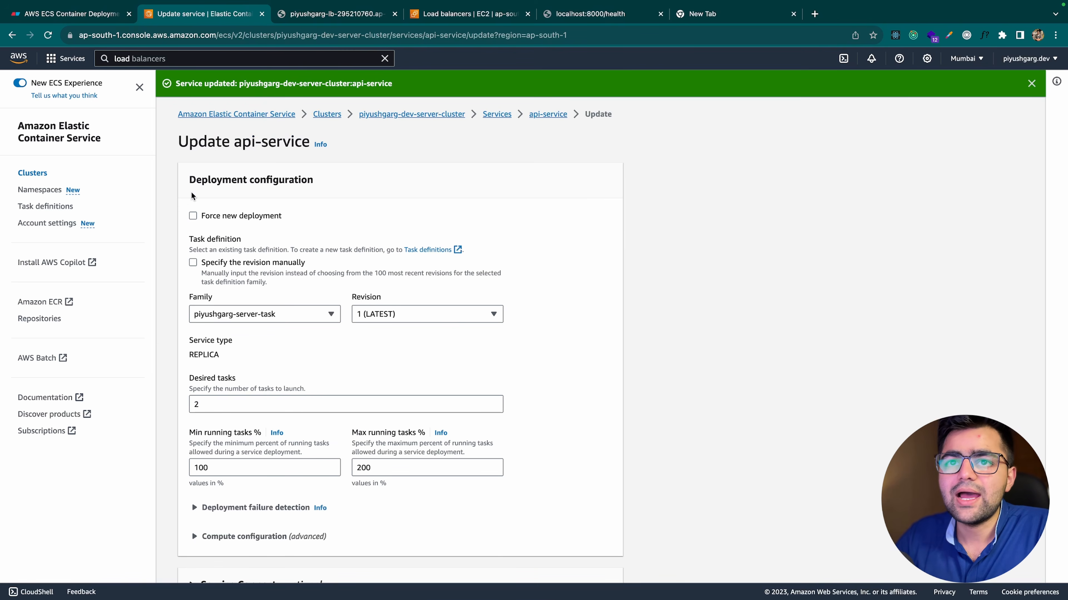
scroll(252, 304, "down", 8)
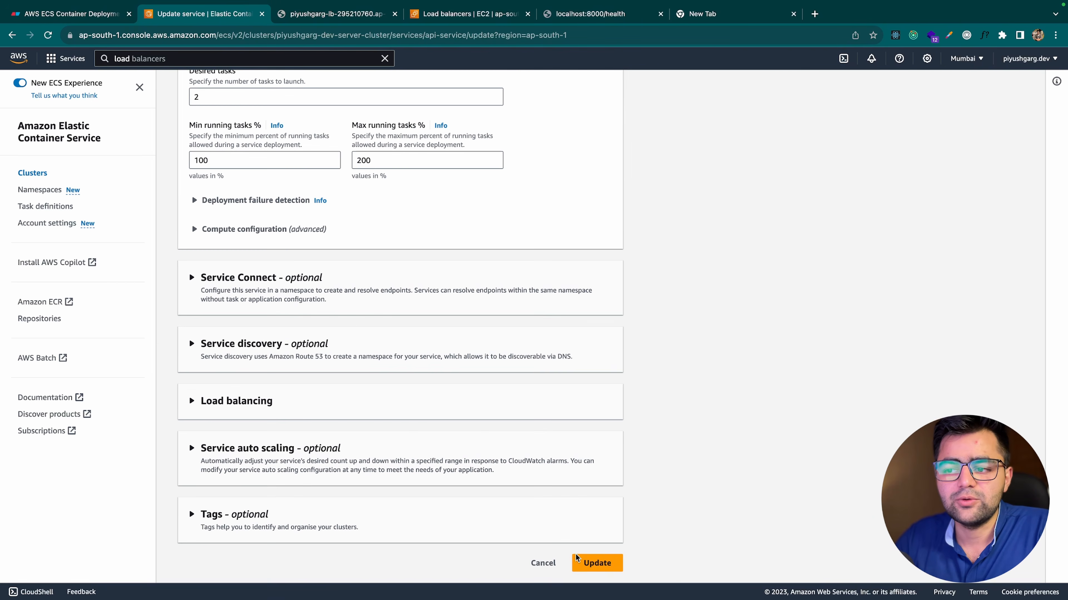
left_click(596, 563)
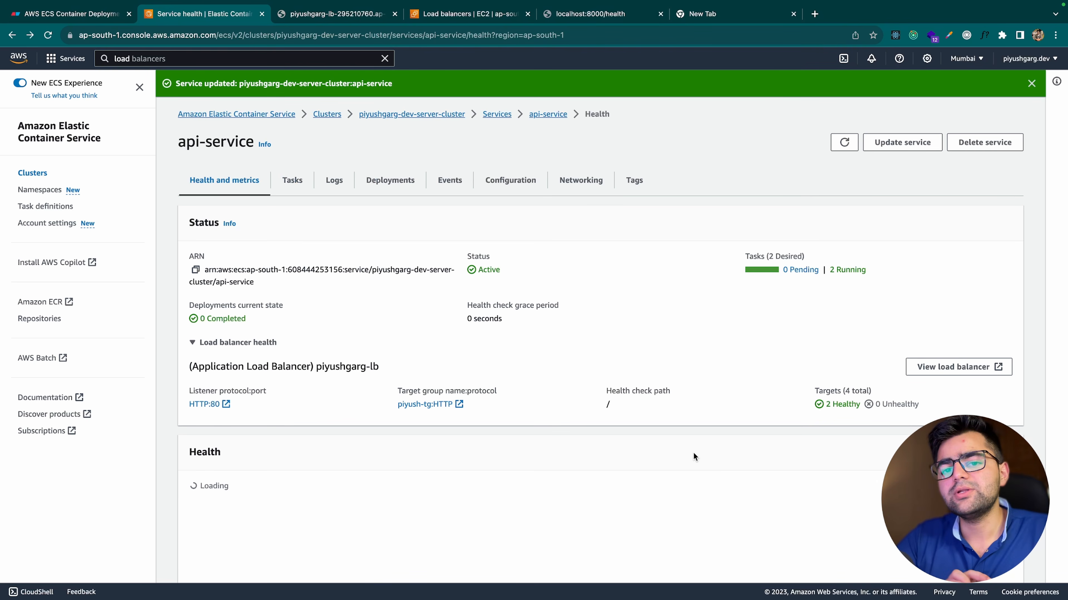
Step: Review api-service's health and metrics and refresh the service's deployment status
scroll(693, 453, "down", 3)
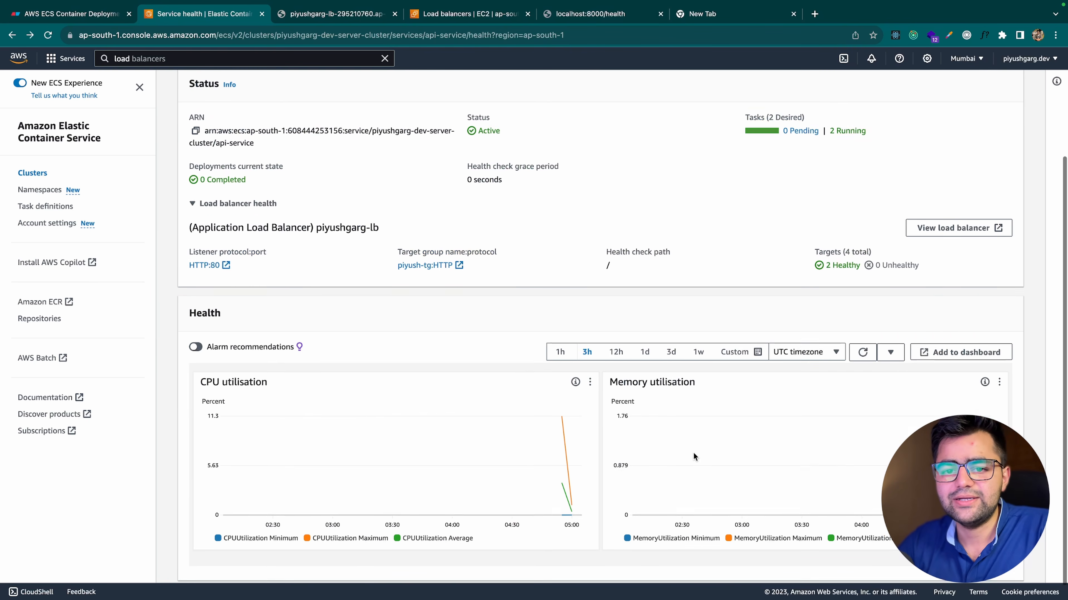
scroll(693, 453, "down", 1)
scroll(559, 398, "up", 1)
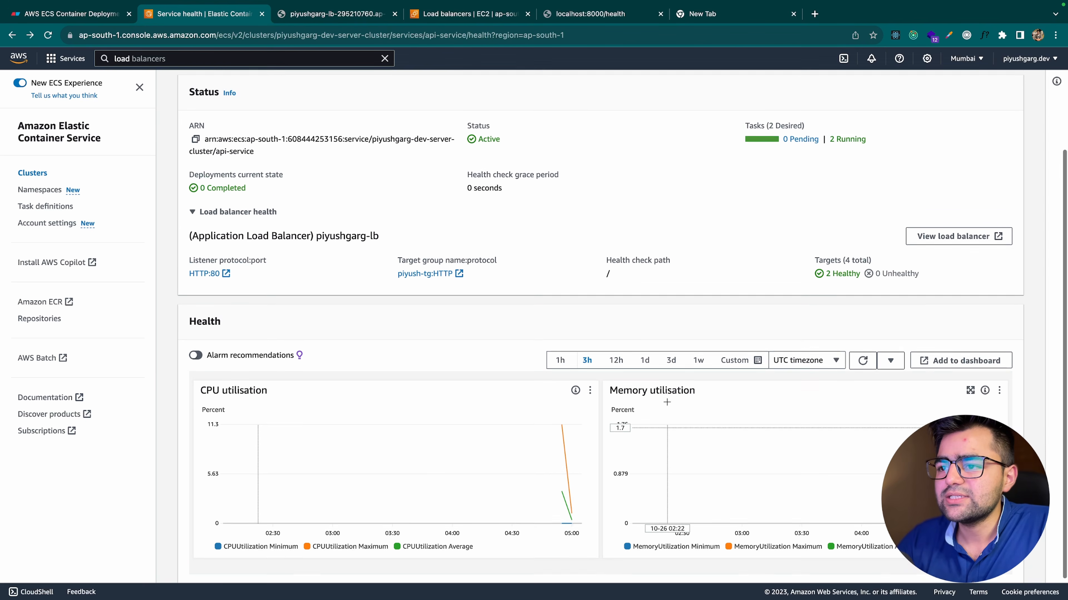
scroll(718, 281, "up", 2)
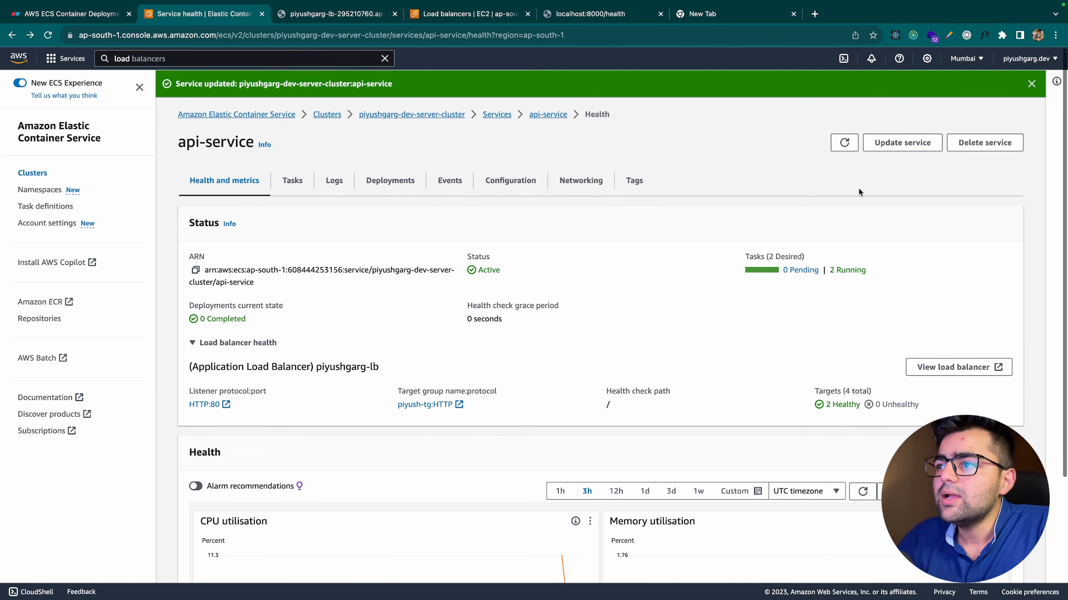
left_click(846, 144)
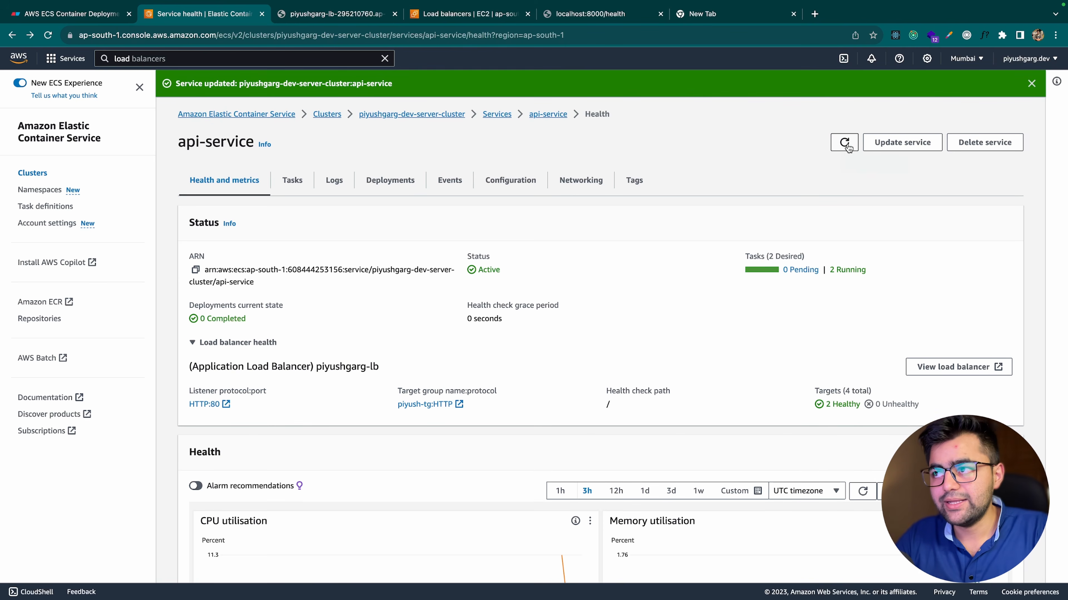
left_click(846, 144)
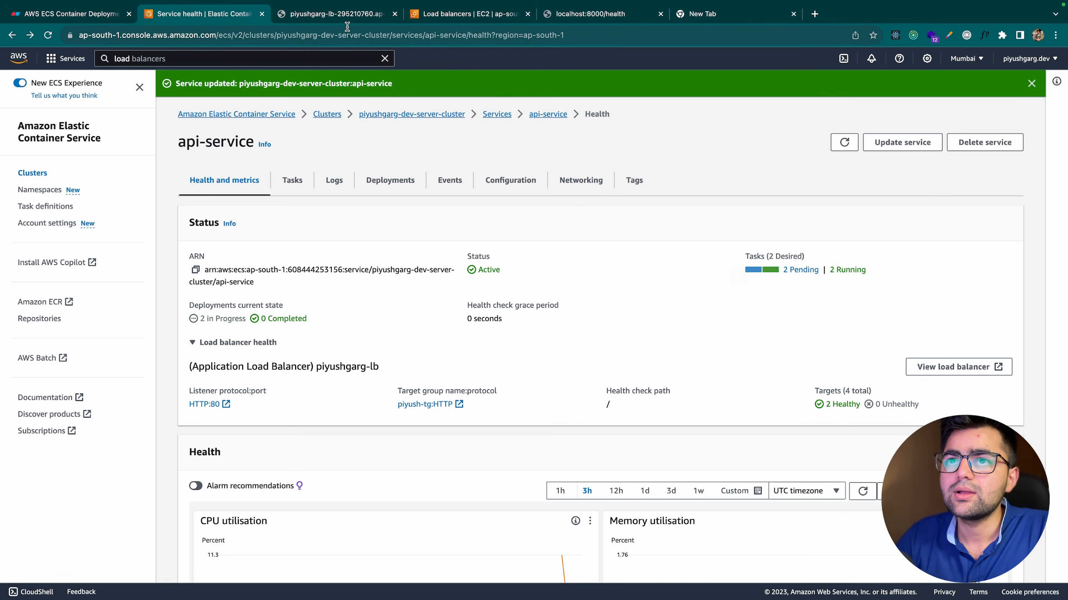
Step: Retry the load balancer's address twice and read the connection error's details
left_click(342, 16)
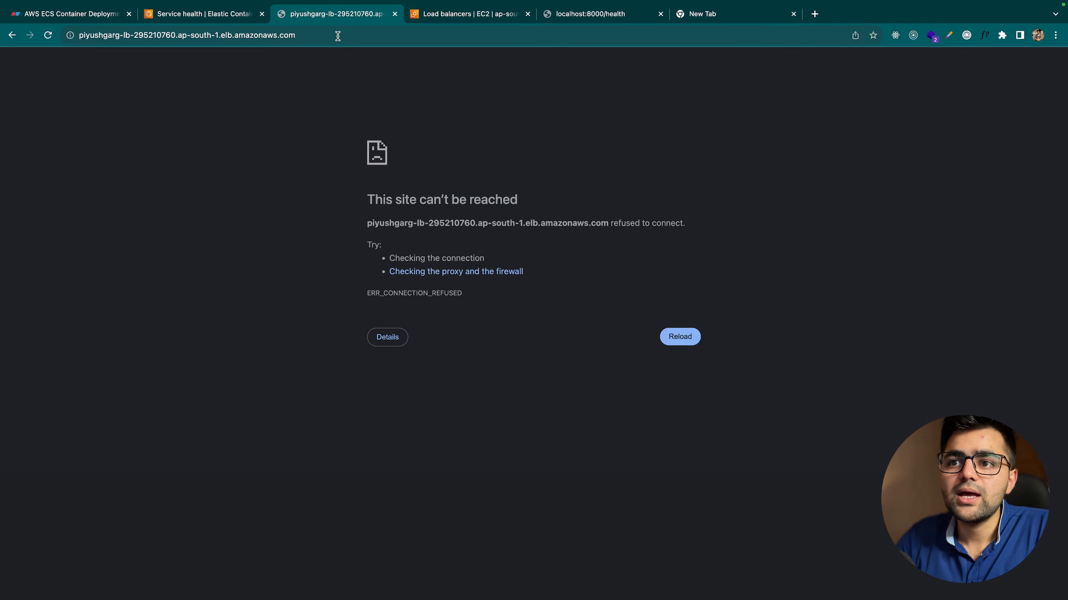
left_click(337, 36)
key("Return")
left_click(337, 36)
key("Return")
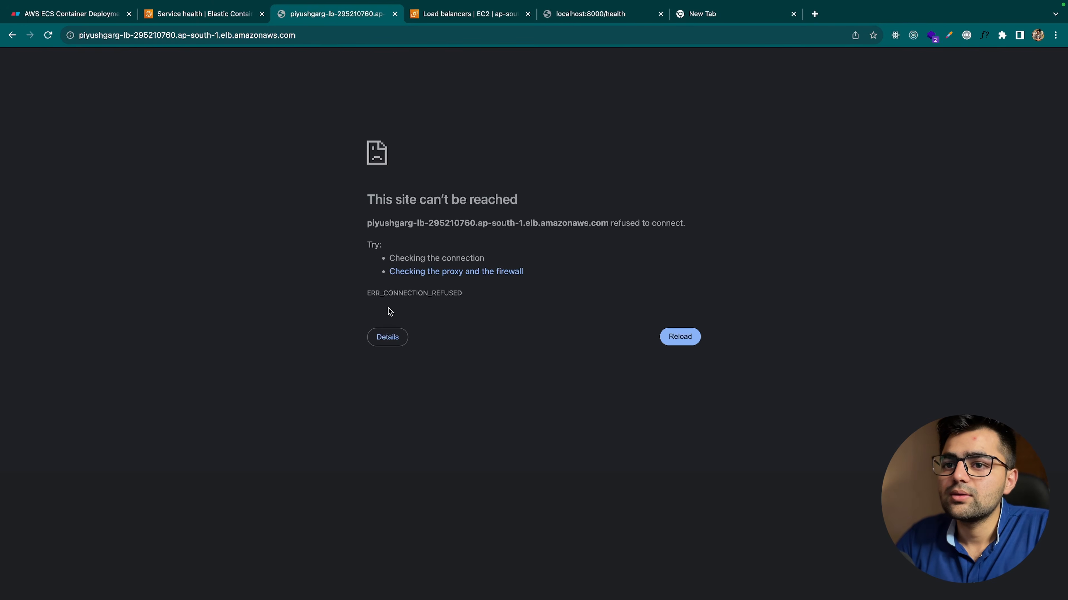
left_click(387, 337)
left_click_drag(368, 372, 474, 408)
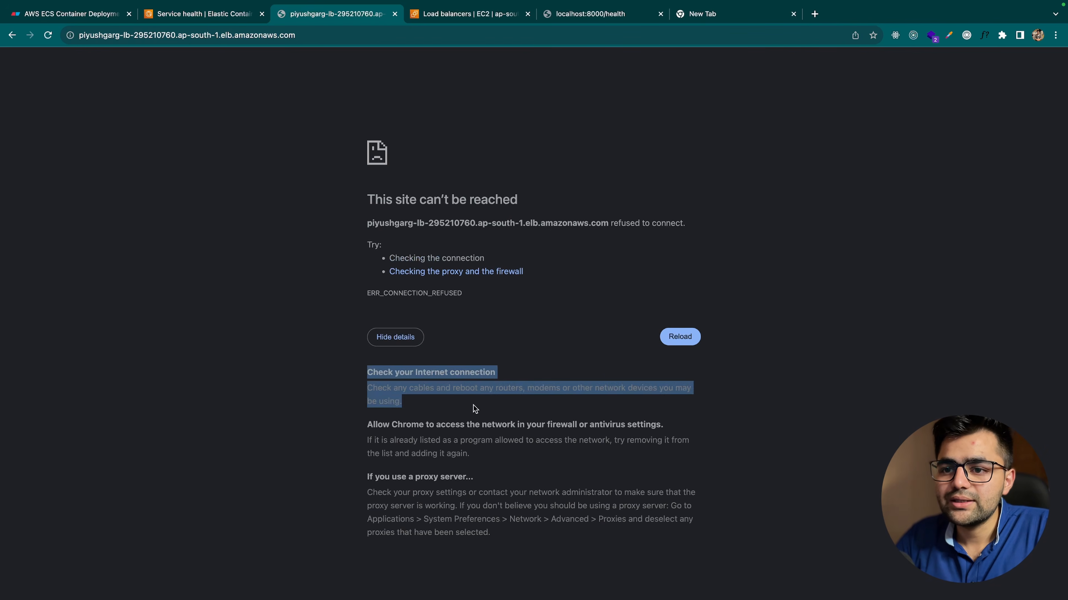
left_click(475, 409)
left_click(354, 37)
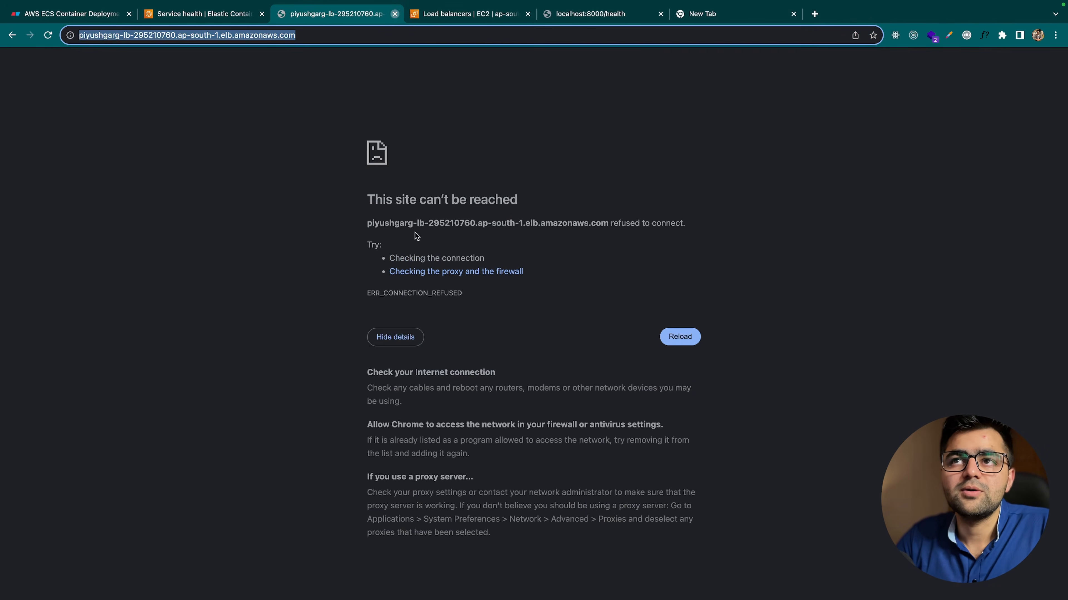
Step: Close the load balancer address page and launch Safari
key("super+w")
key("super+space")
type("safari")
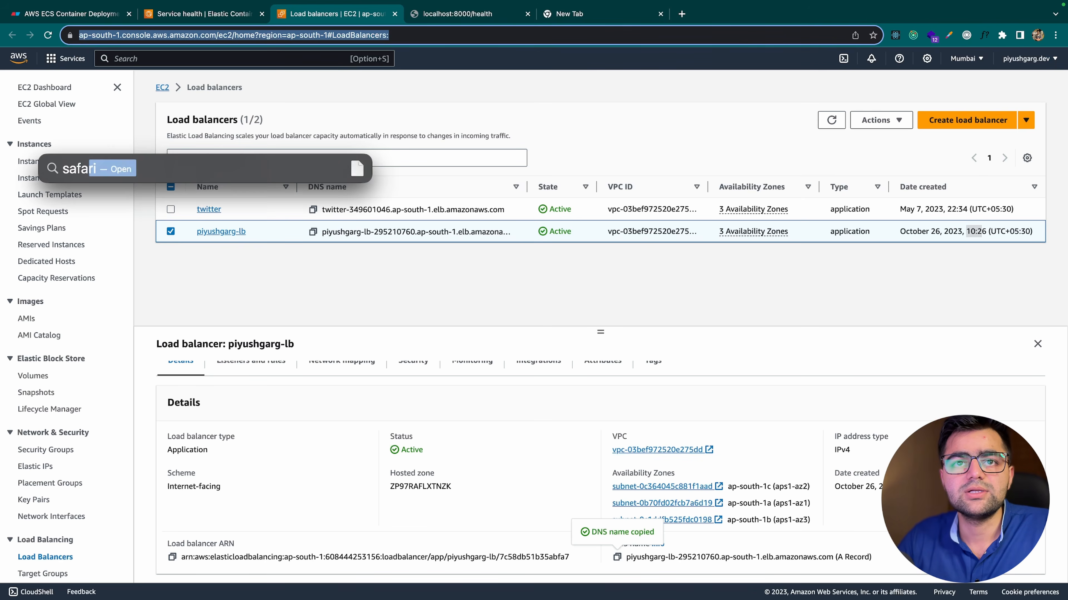
key("Return")
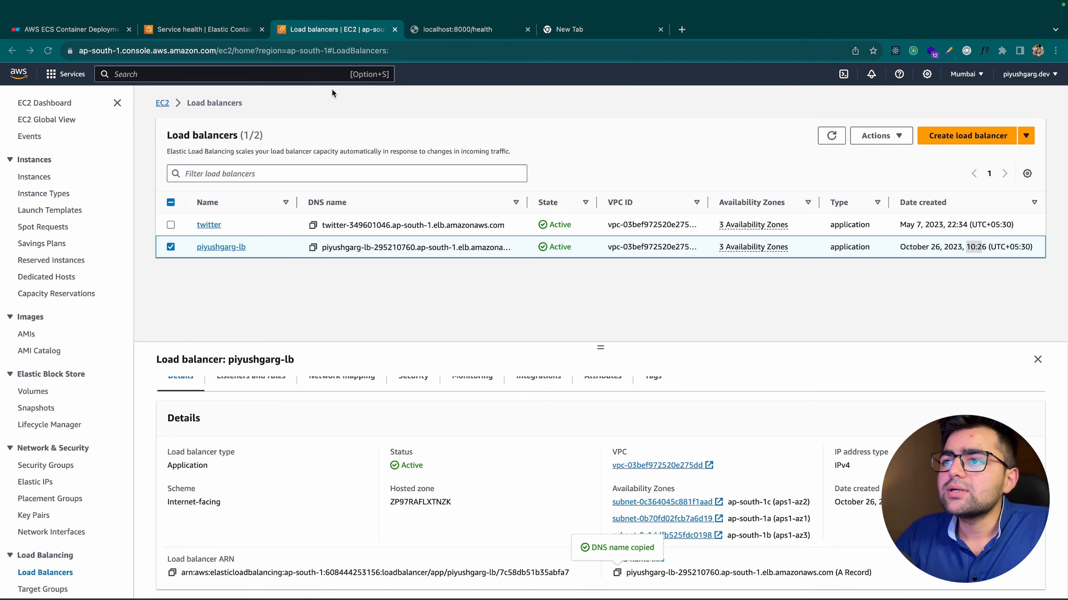
Step: Return to api-service in Chrome, refresh it, and inspect its tasks and the first task's containers with more room for the task list
left_click(214, 28)
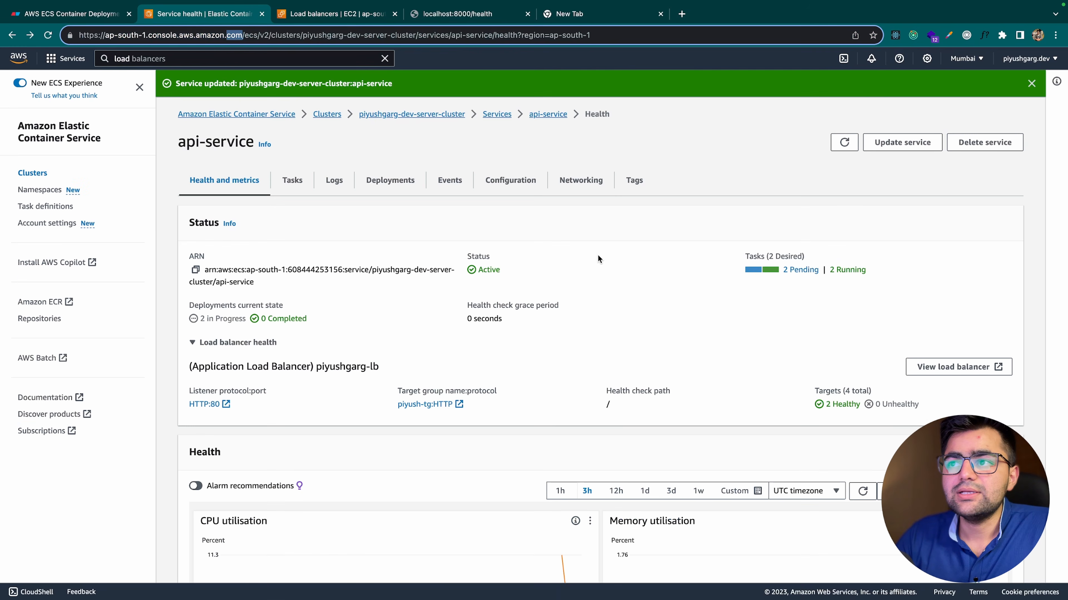
left_click(853, 142)
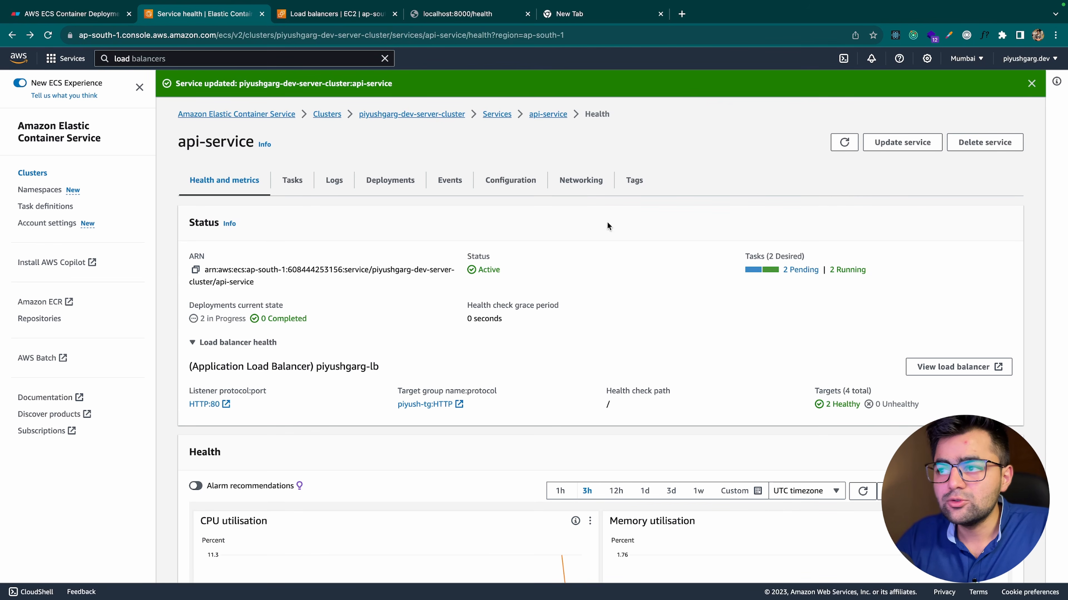
left_click(292, 179)
left_click(504, 311)
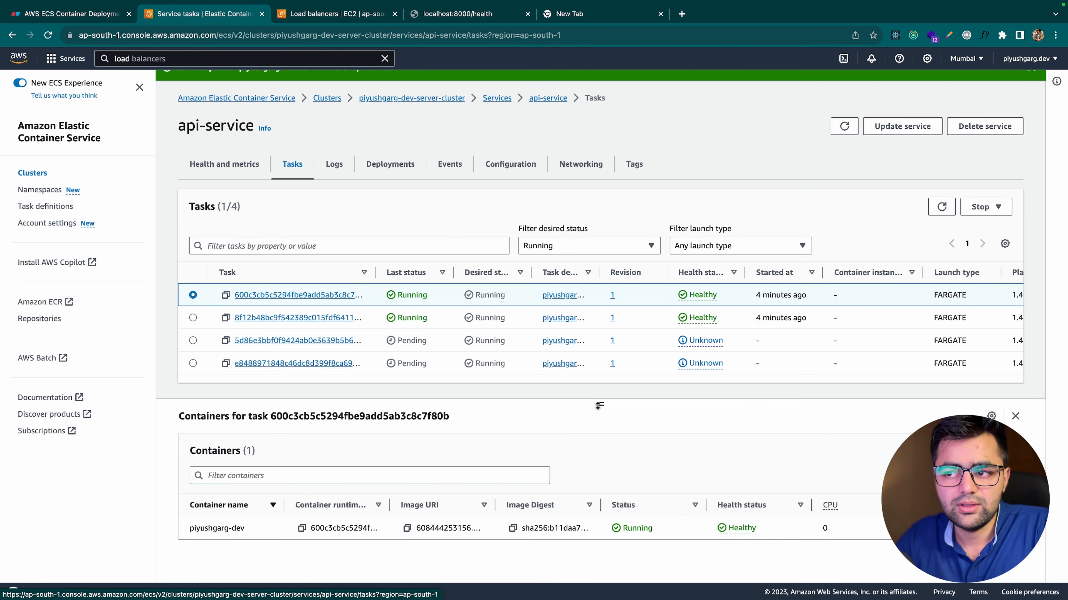
left_click_drag(601, 404, 597, 439)
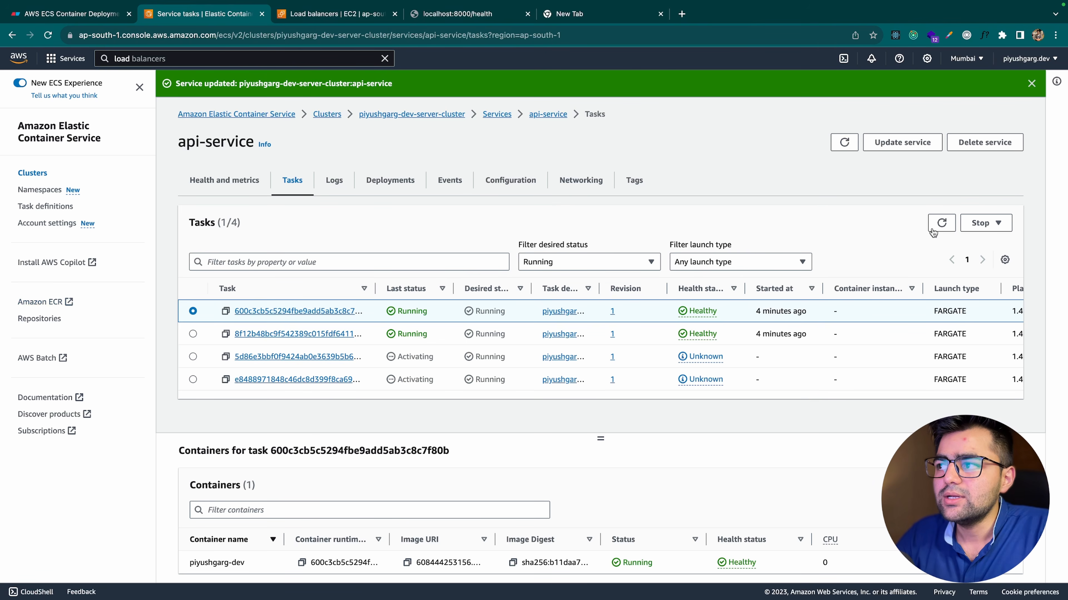
Step: Refresh api-service's task list repeatedly to follow the health status of the two newly launched tasks
left_click(941, 224)
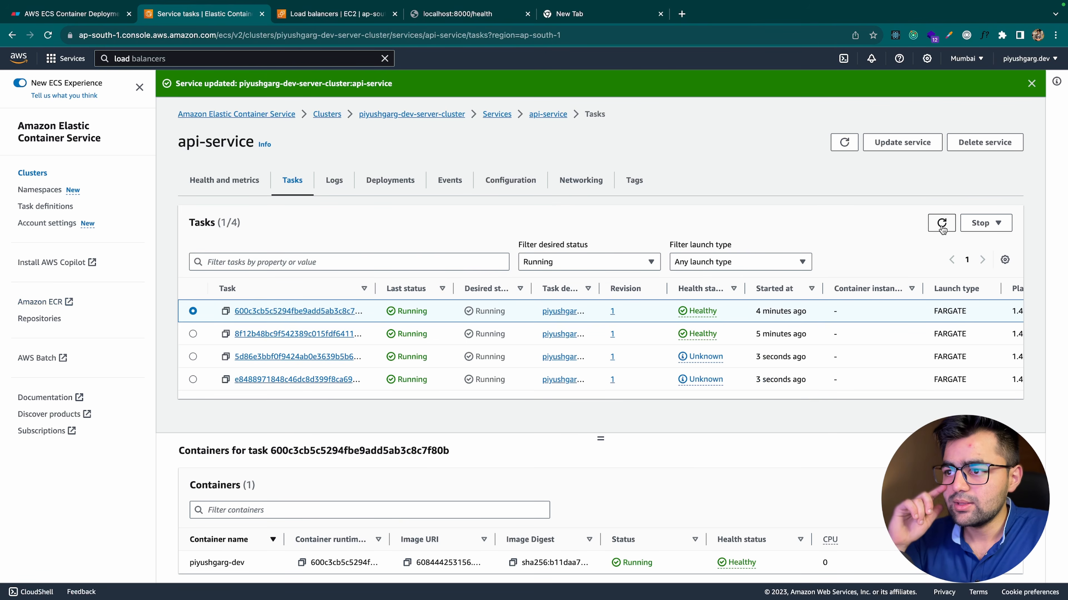
left_click(942, 228)
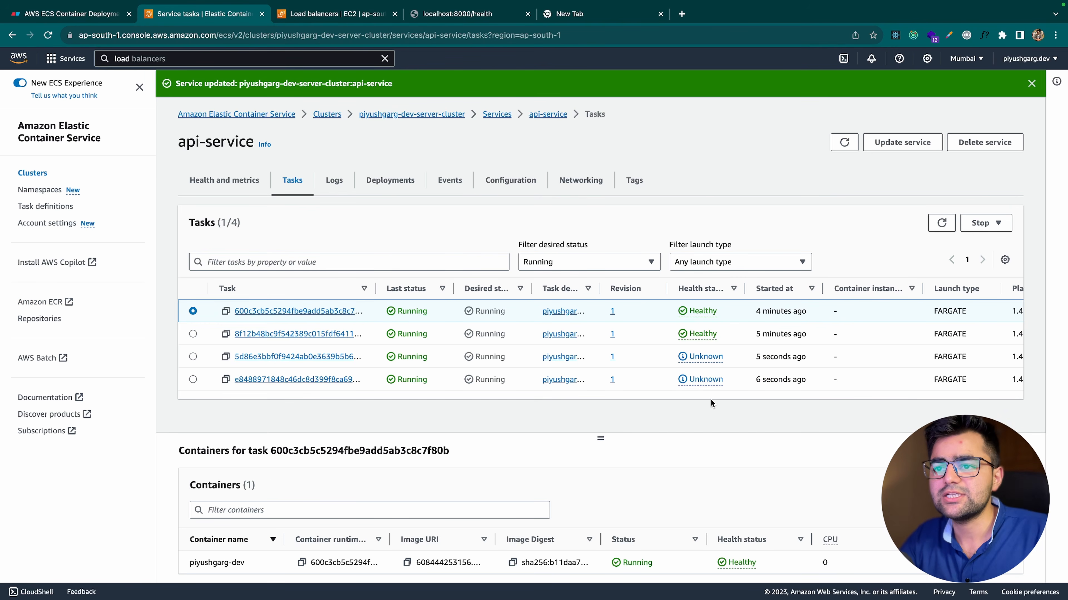
left_click(941, 224)
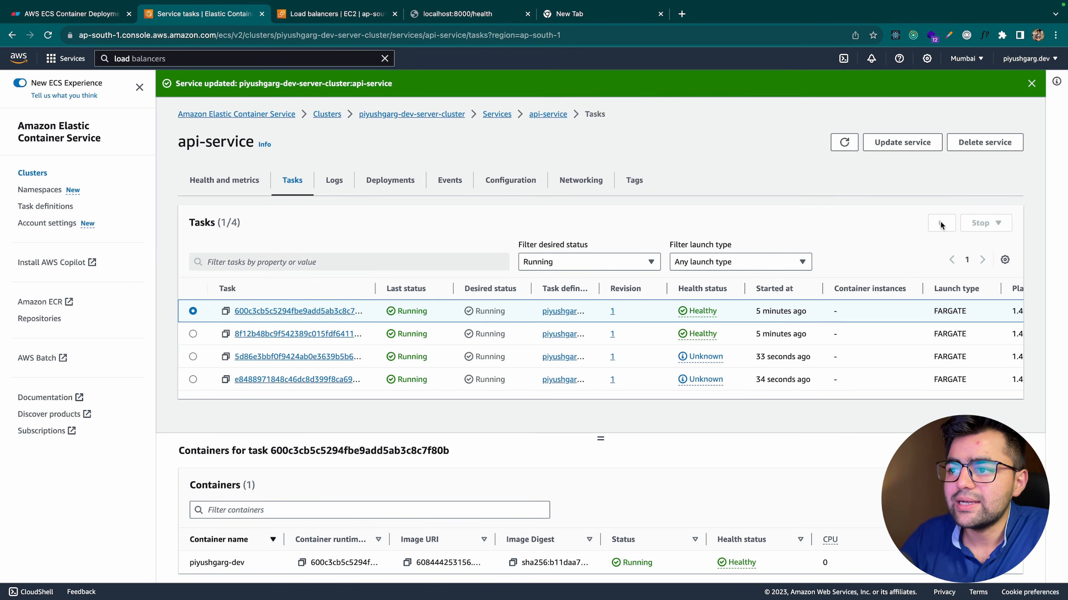
left_click(942, 224)
left_click(941, 224)
left_click(942, 223)
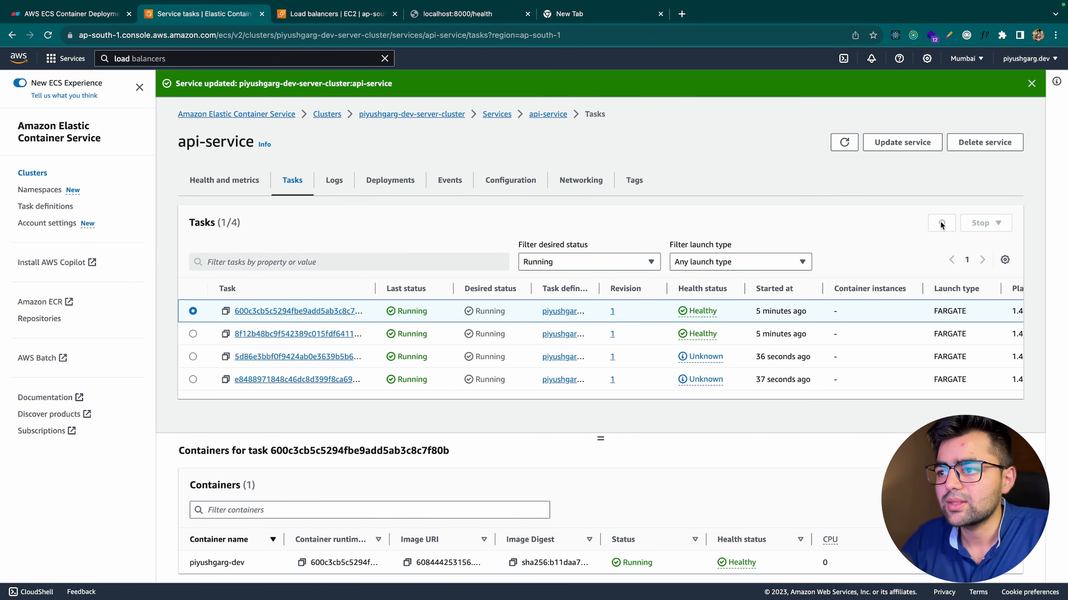
left_click(941, 224)
left_click(941, 224)
left_click(941, 224)
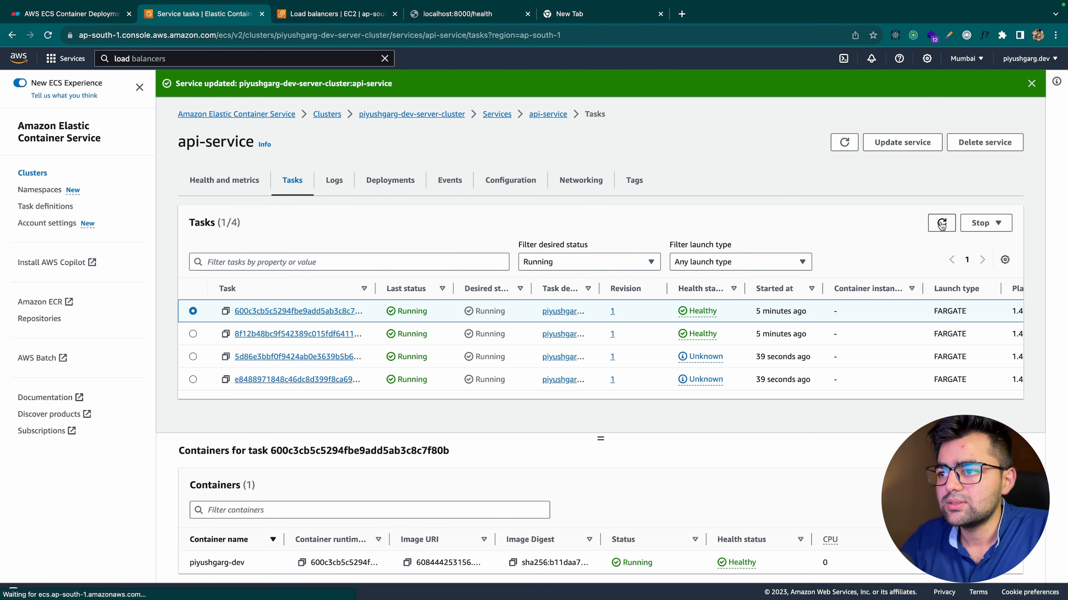
left_click(941, 225)
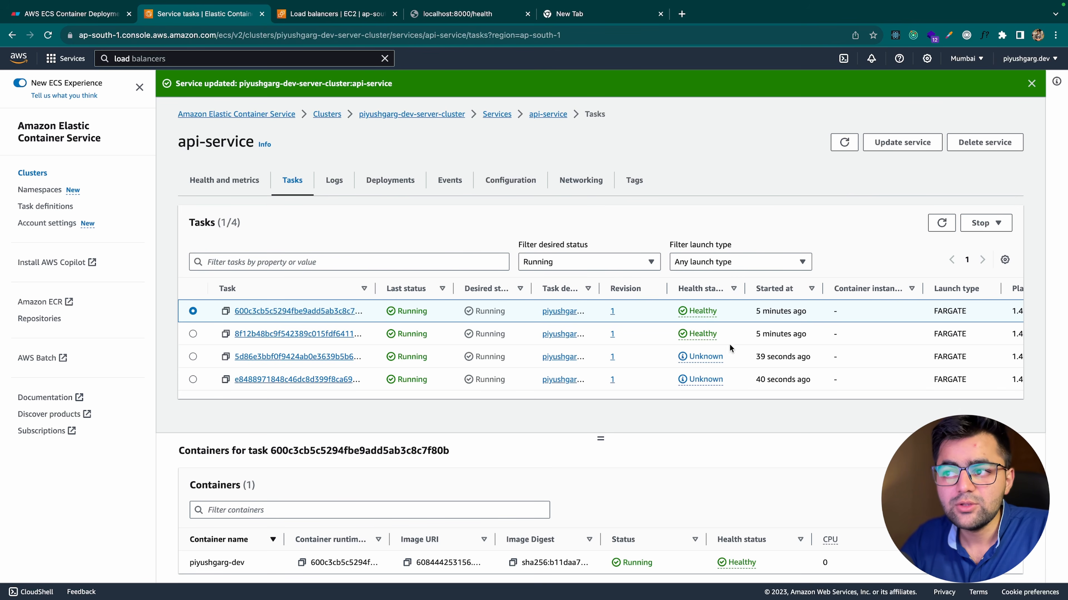
left_click(942, 223)
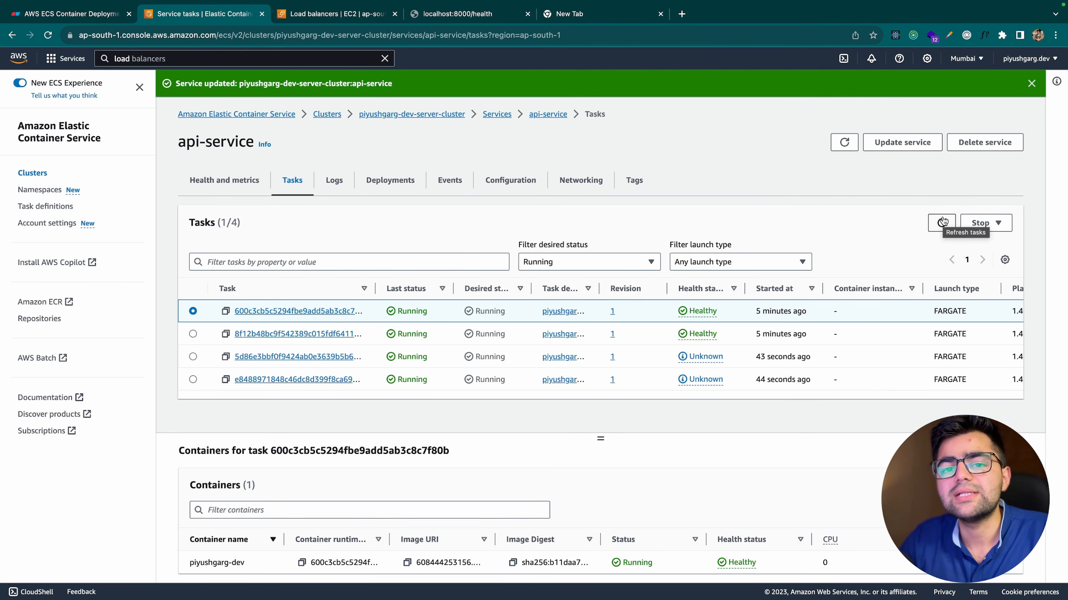
left_click(941, 221)
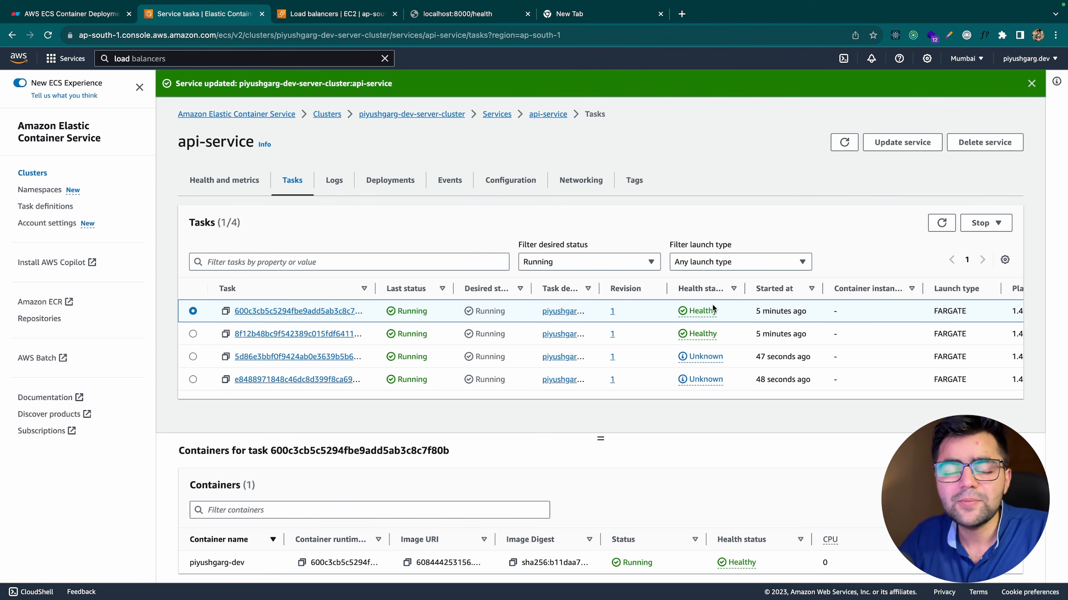
left_click(940, 224)
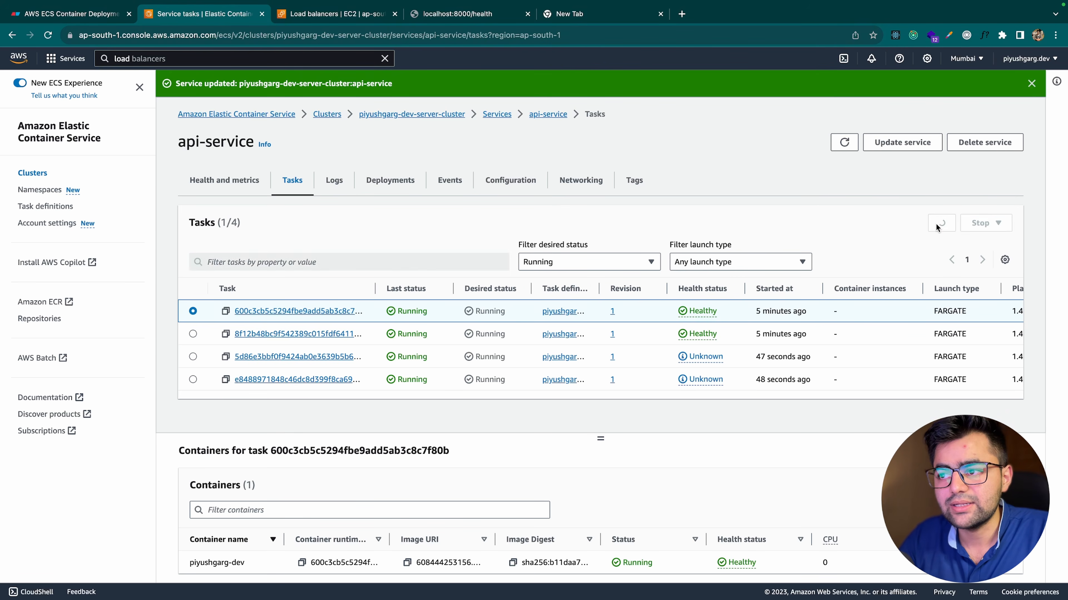
left_click(939, 224)
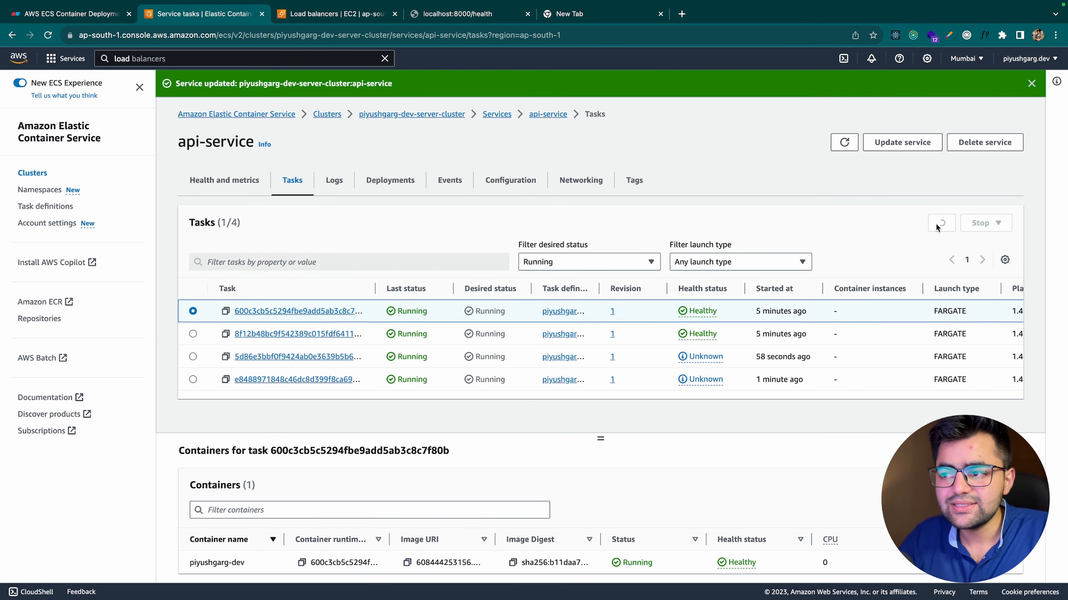
left_click(940, 223)
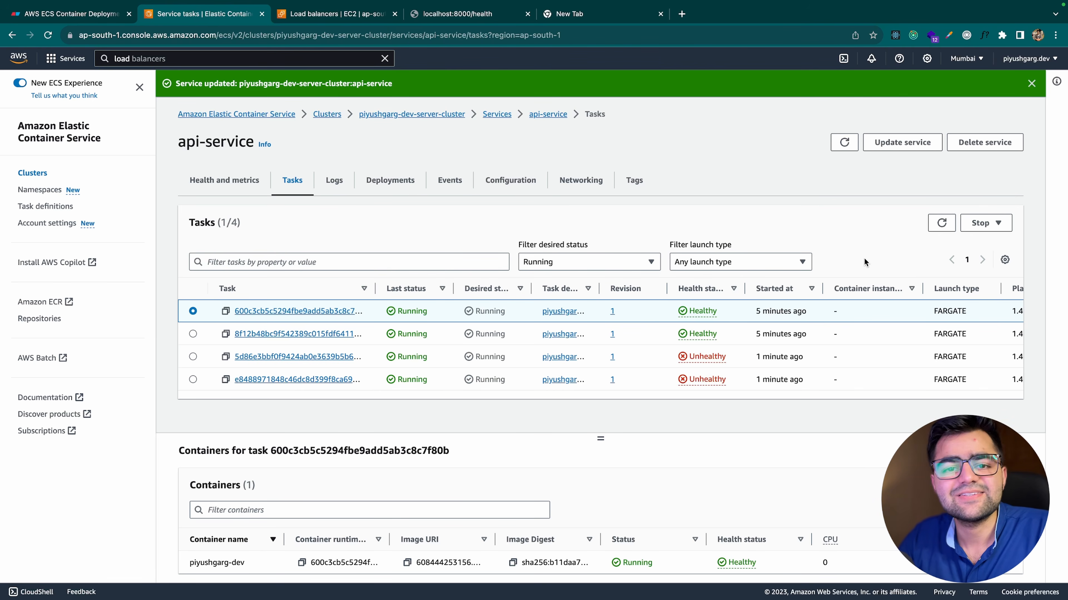
left_click(941, 224)
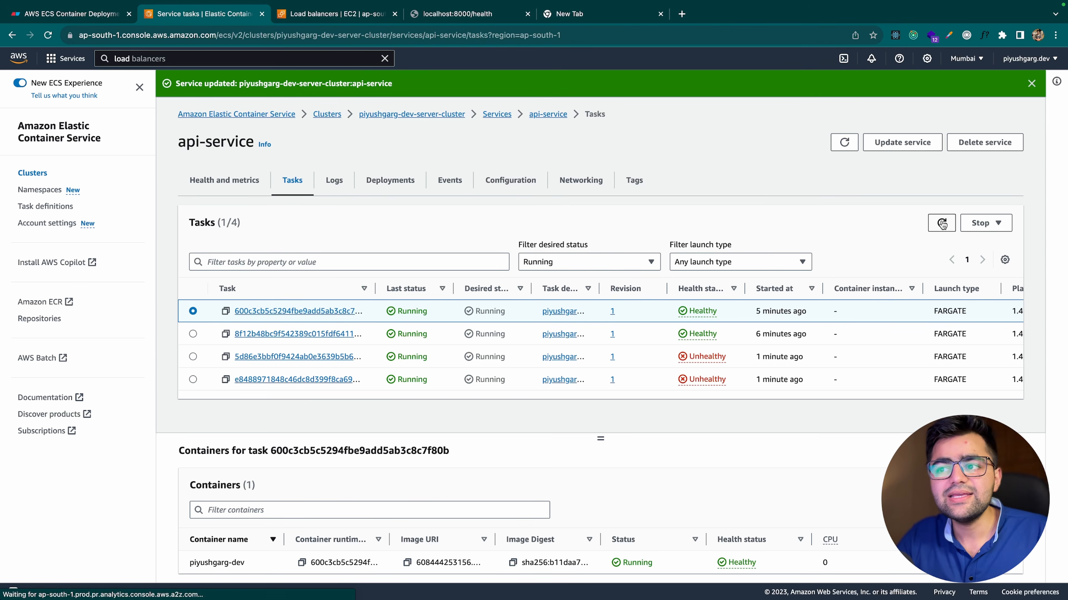
left_click(941, 224)
left_click(941, 224)
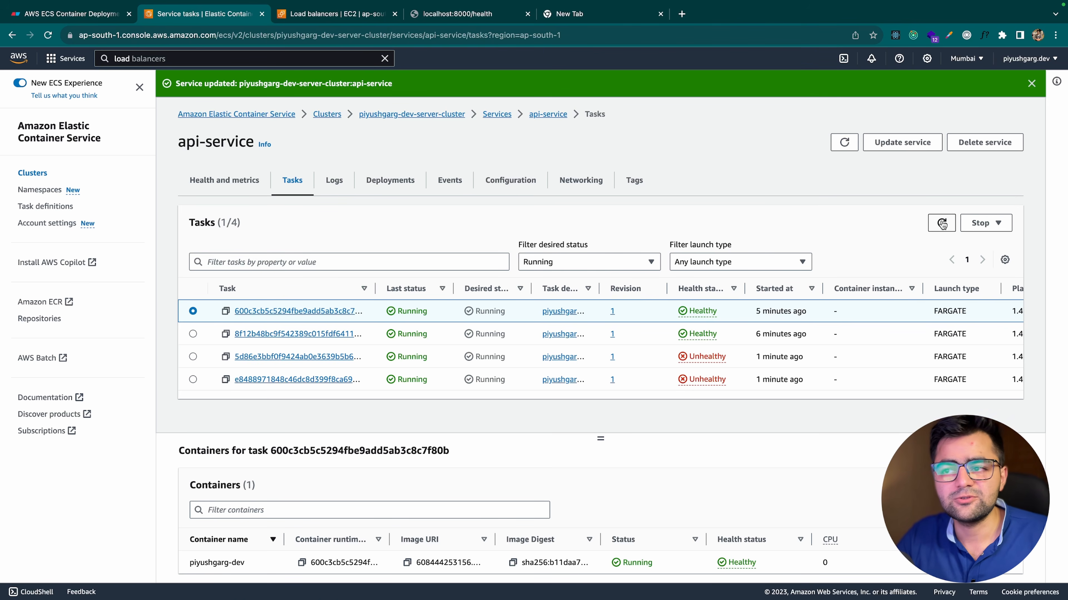
left_click(943, 225)
left_click(942, 225)
left_click(942, 225)
left_click(942, 225)
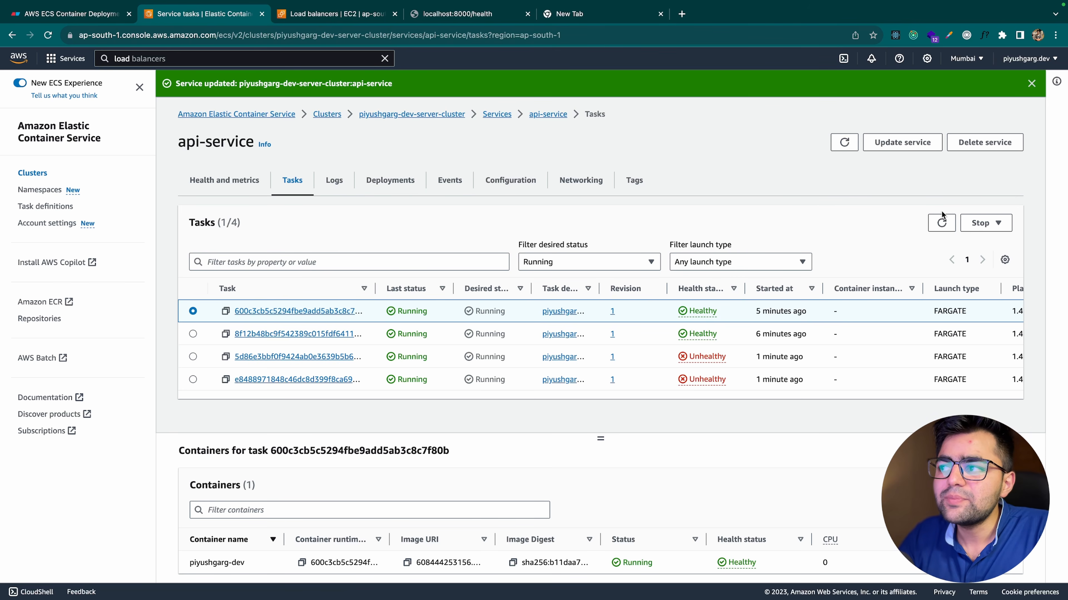
left_click(941, 224)
left_click(939, 224)
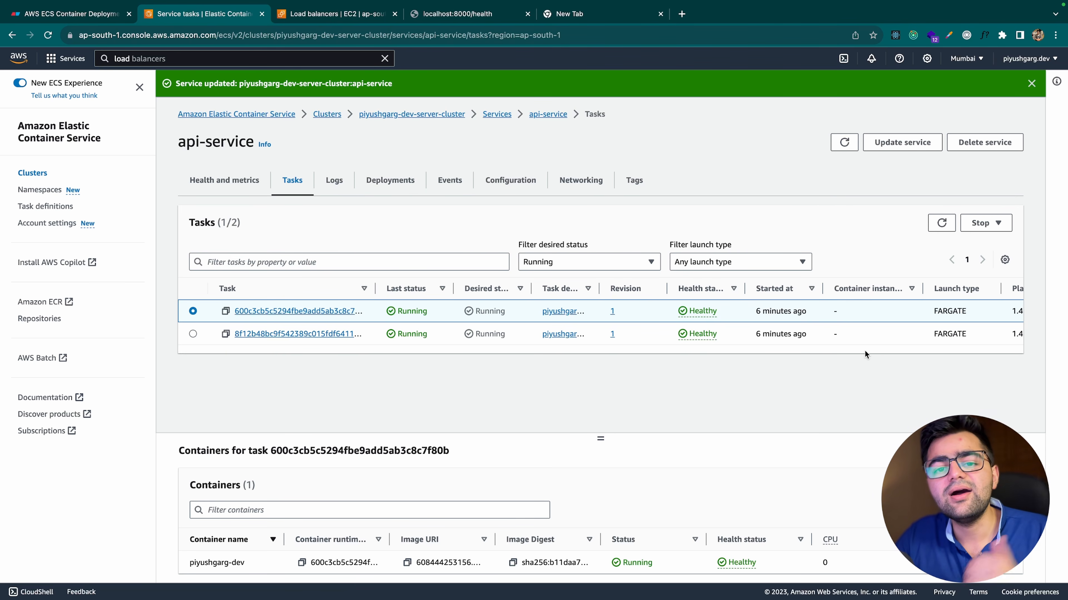
Step: Open the load balancer's DNS address in the browser tab that shows the localhost health check
left_click(471, 8)
left_click(457, 33)
type("piyushgarg-lb-295210760.ap-south-1.elb.amazonaws.com")
key("Return")
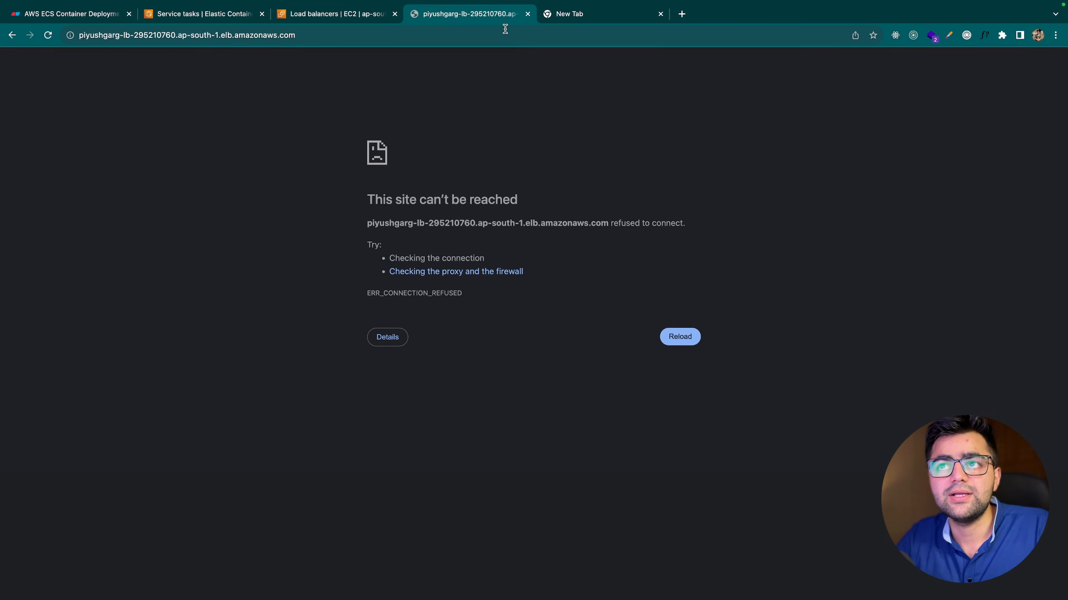
Step: Refresh the EC2 load balancer list, copy the selected load balancer's DNS name, and load that address again
left_click(297, 13)
scroll(822, 448, "up", 1)
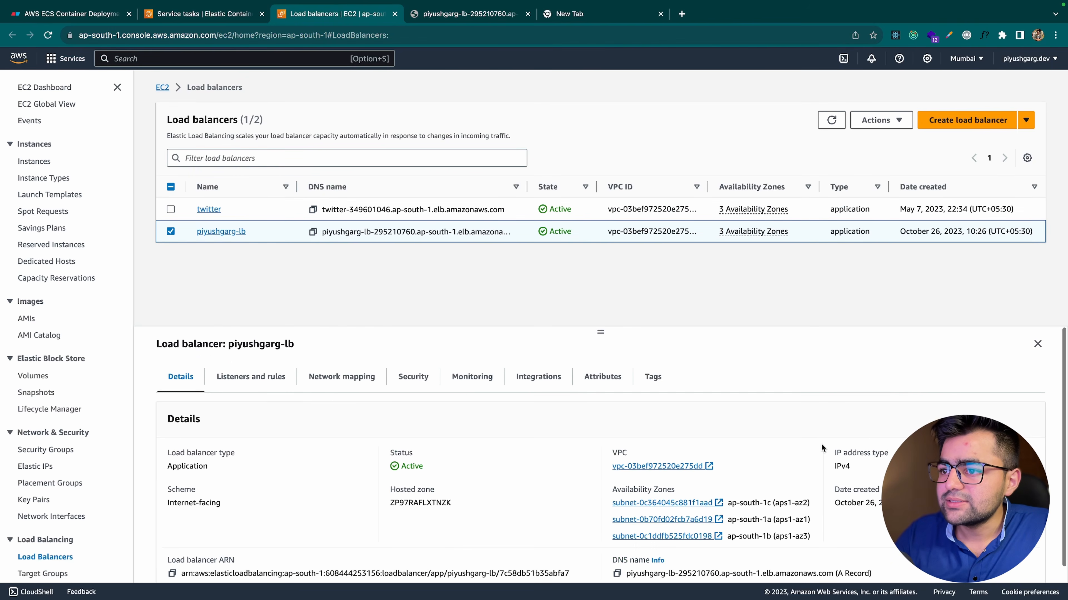
left_click(830, 122)
scroll(738, 480, "down", 1)
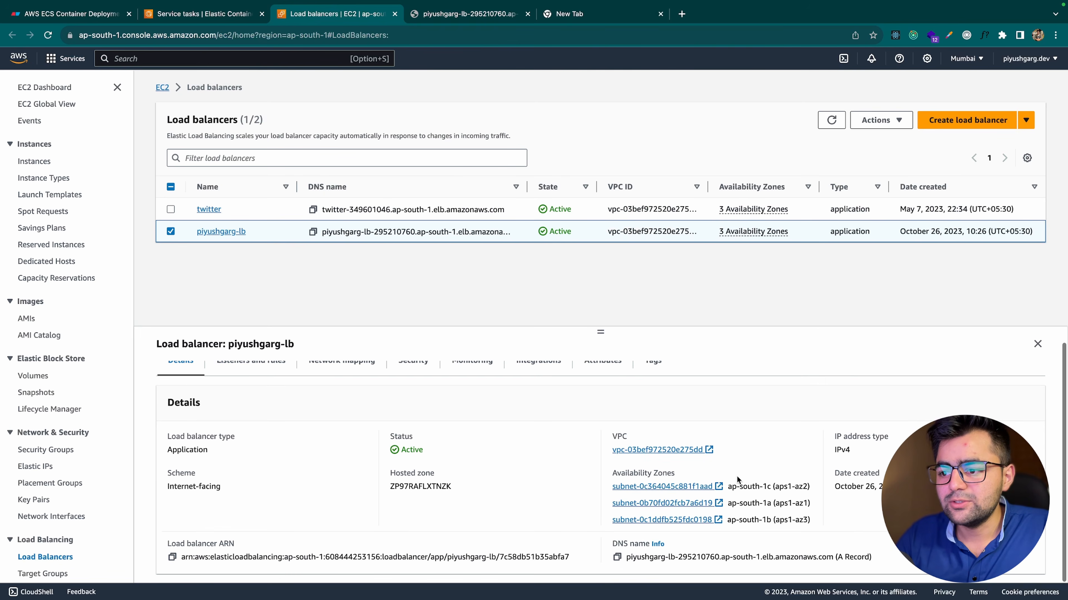
left_click(617, 557)
left_click(458, 14)
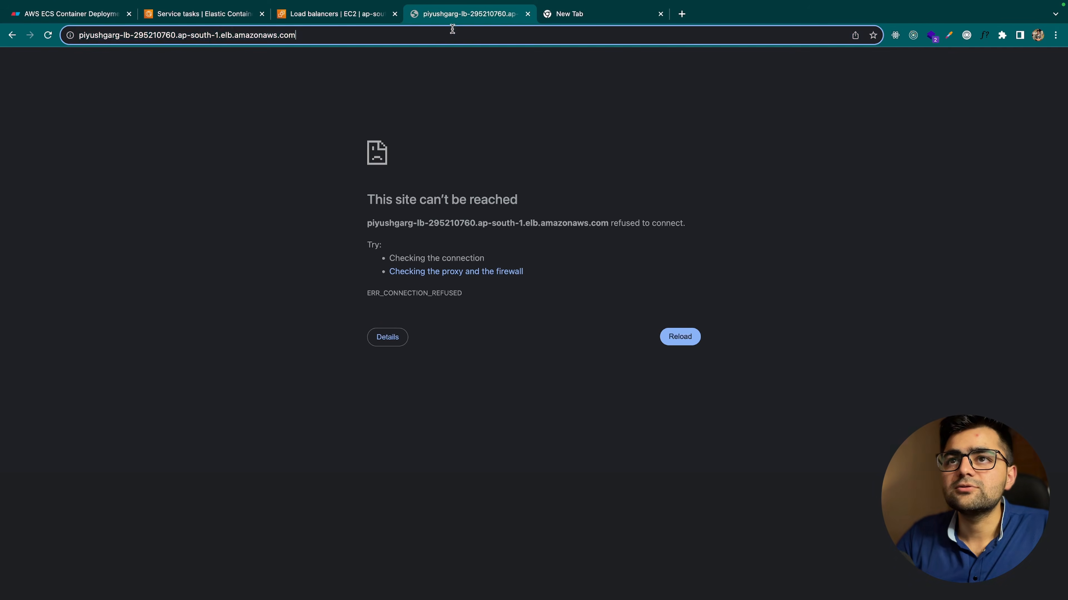
key("Return")
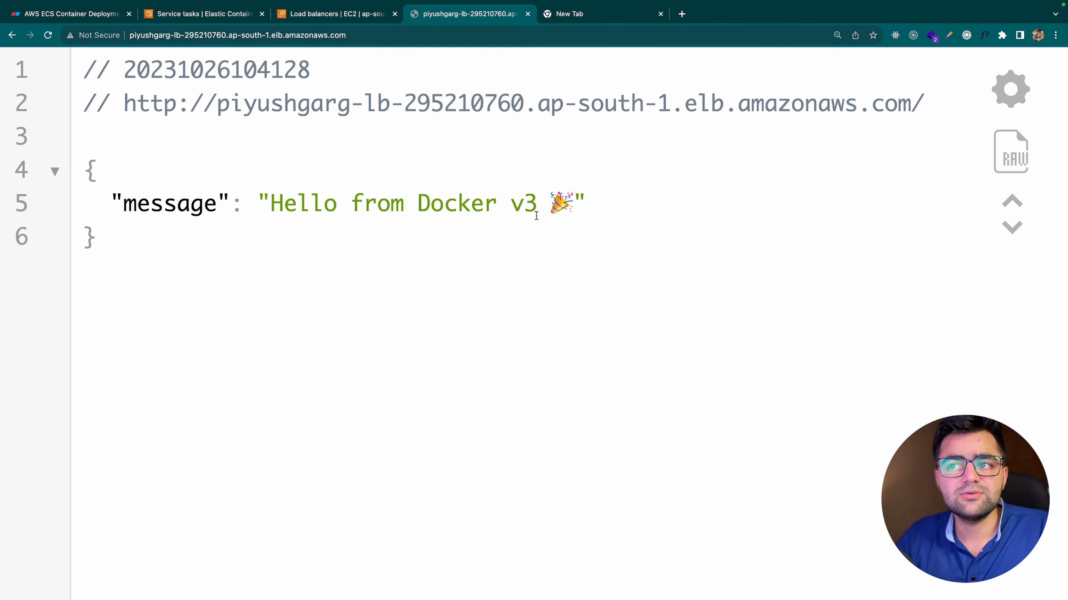
Step: Reload the load balancer's page repeatedly to check which Docker version answers
key("super+r")
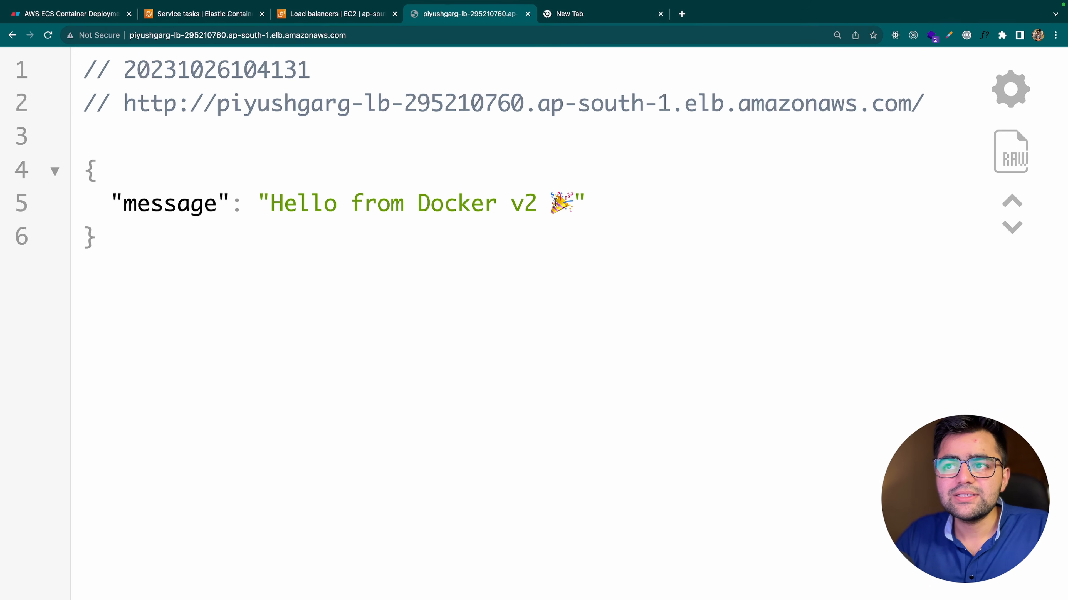
key("super+r")
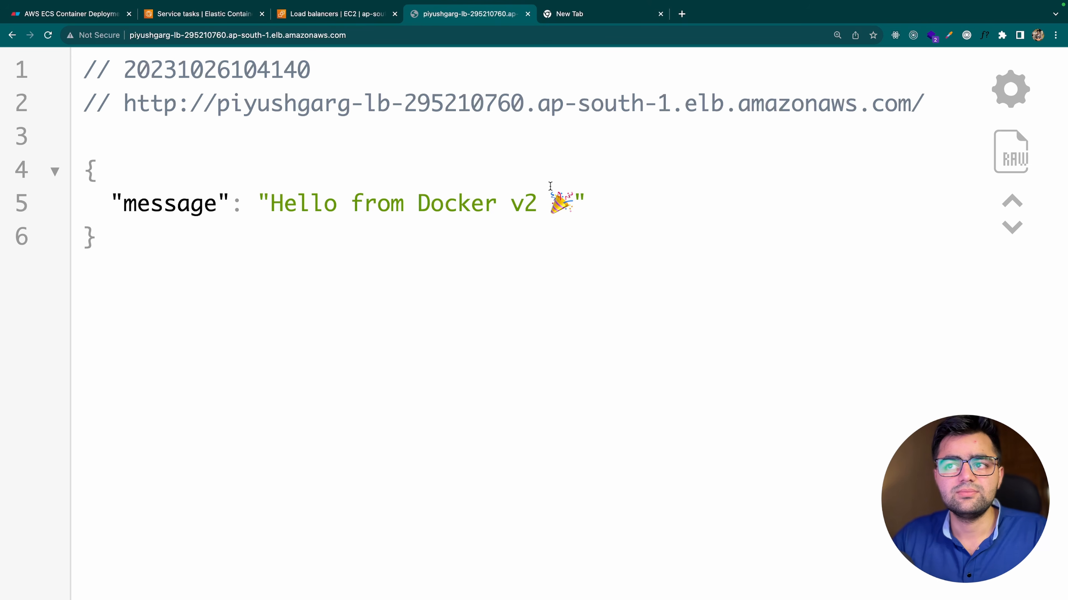
left_click_drag(550, 185, 465, 186)
left_click(499, 269)
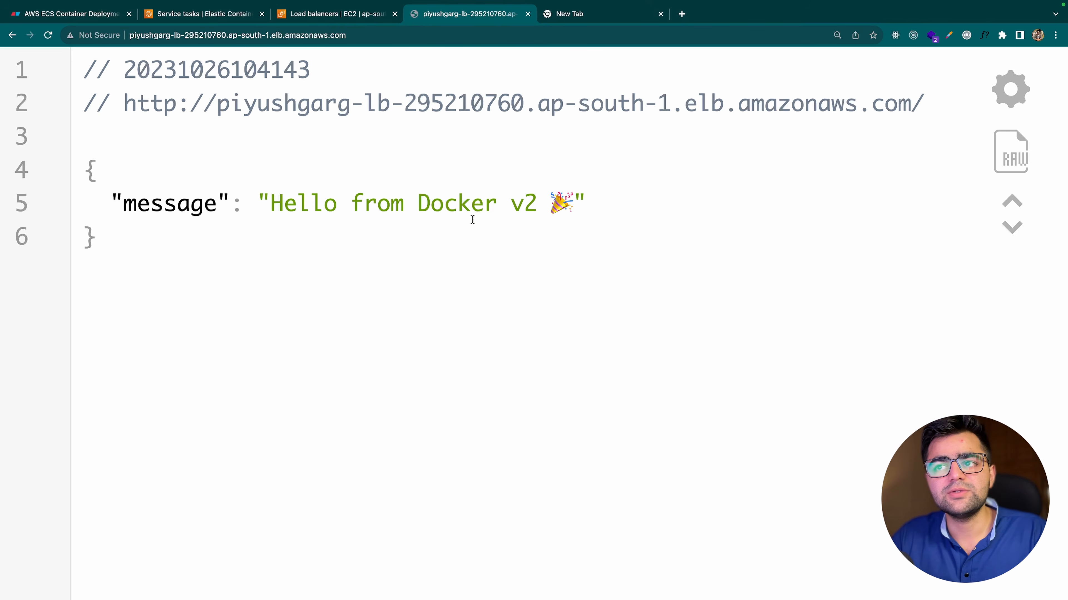
Step: Return to api-service in ECS and inspect its health and metrics, including the deployment state and load balancer health
left_click(334, 14)
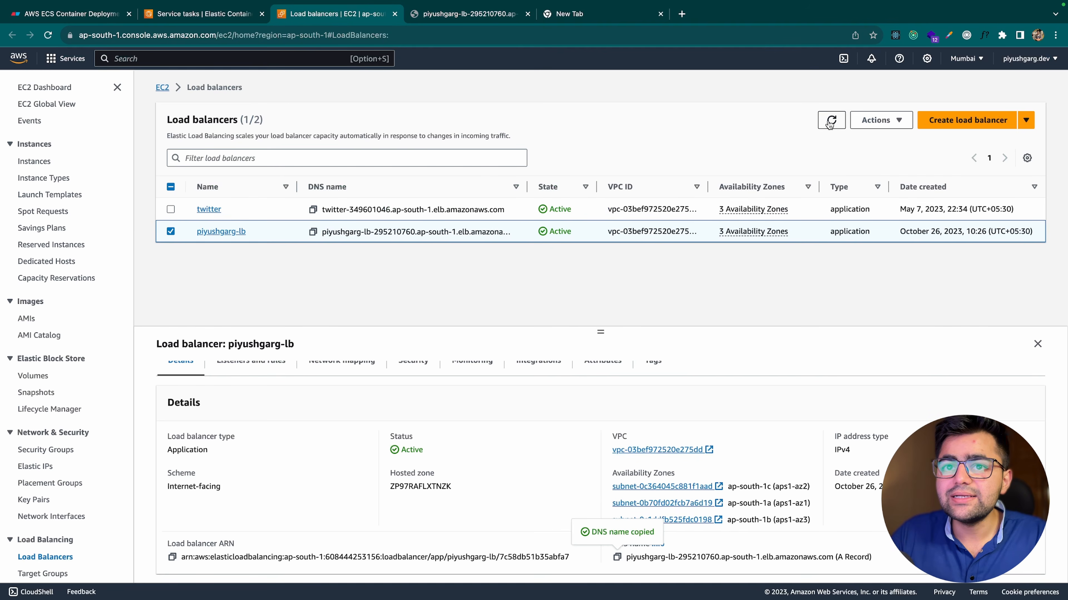
left_click(189, 19)
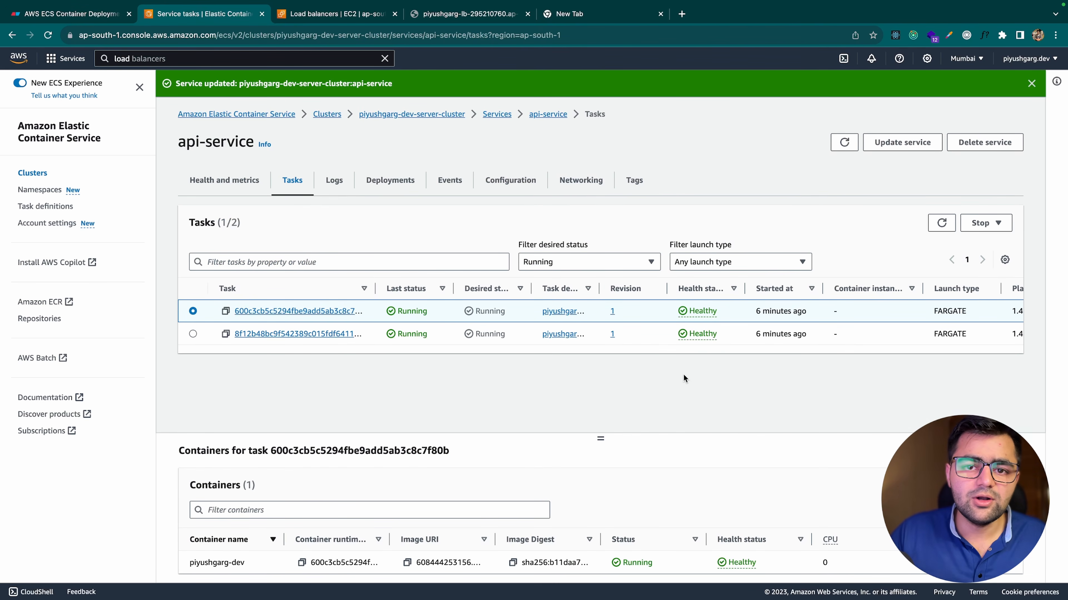
left_click(247, 185)
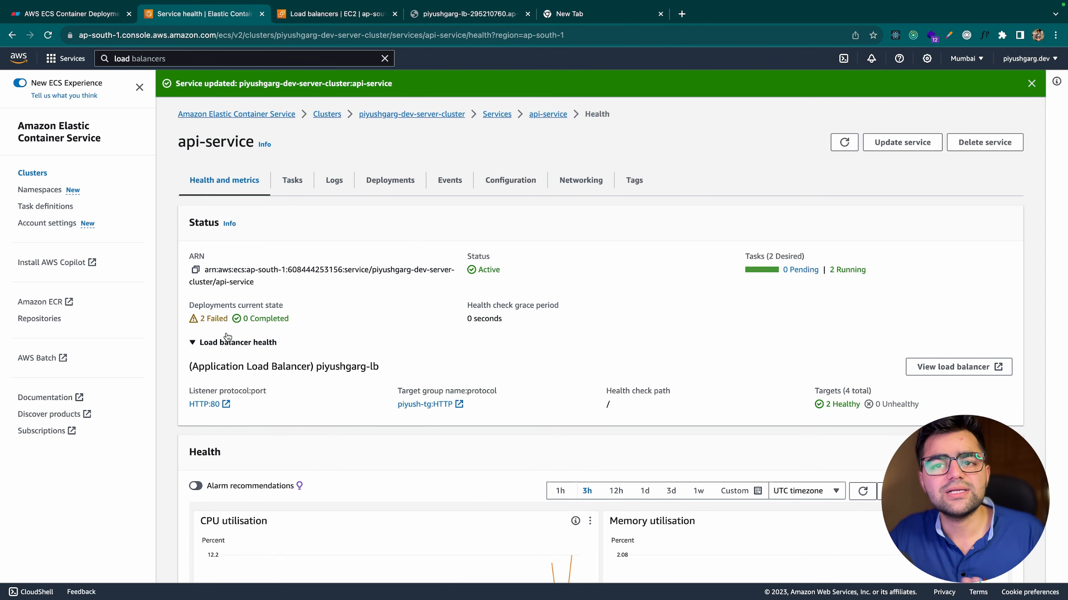
left_click(226, 343)
left_click(227, 343)
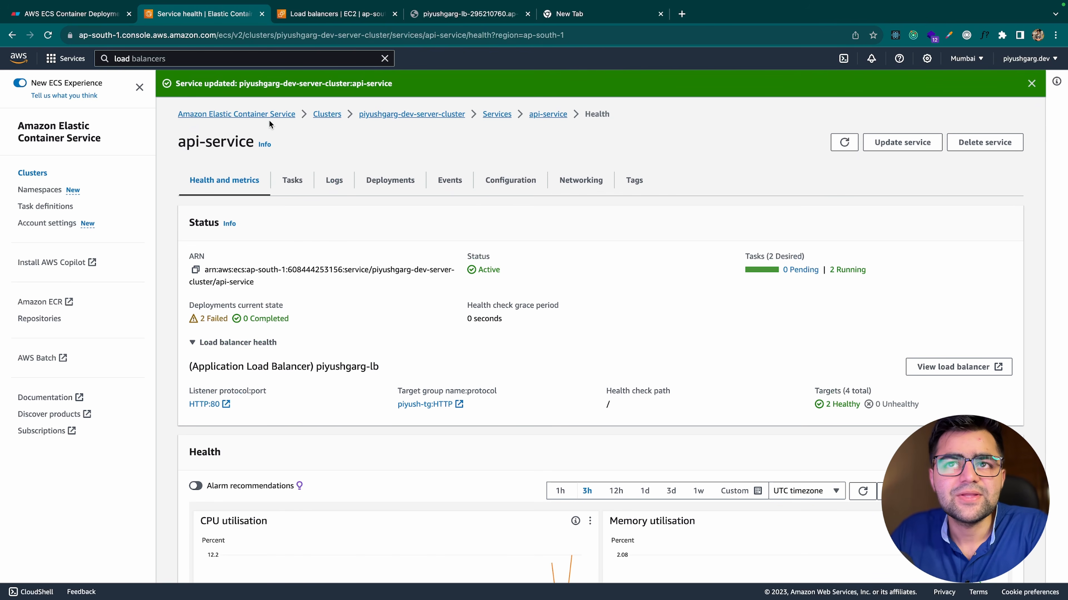
Step: Go up to the cluster and check its task list and services
left_click(385, 114)
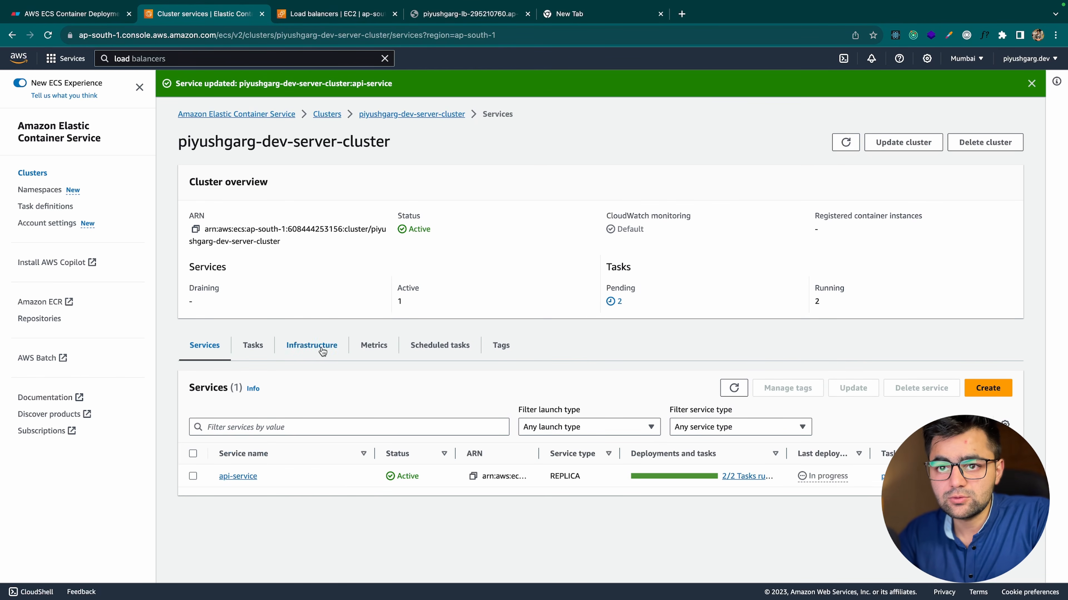
left_click(251, 352)
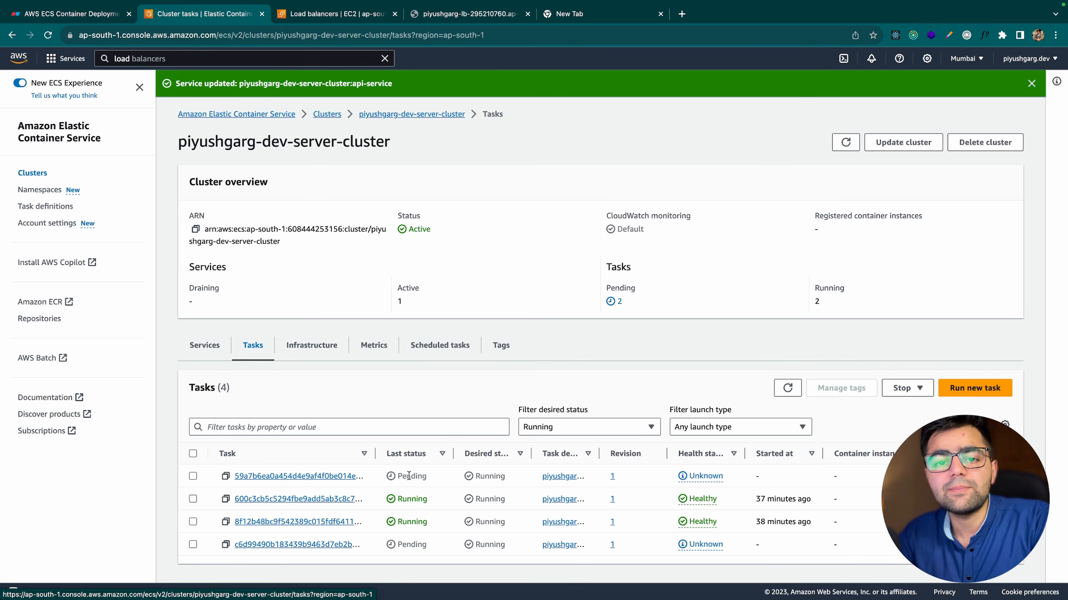
left_click(206, 352)
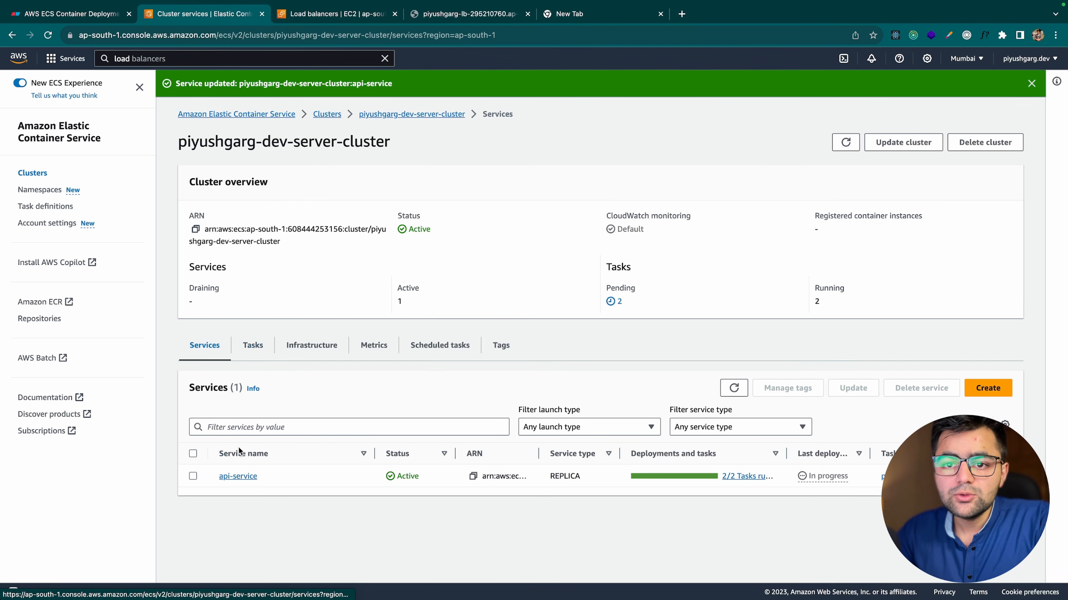
Step: Edit api-service to force a new deployment with 0 desired tasks, and submit the update
left_click(241, 478)
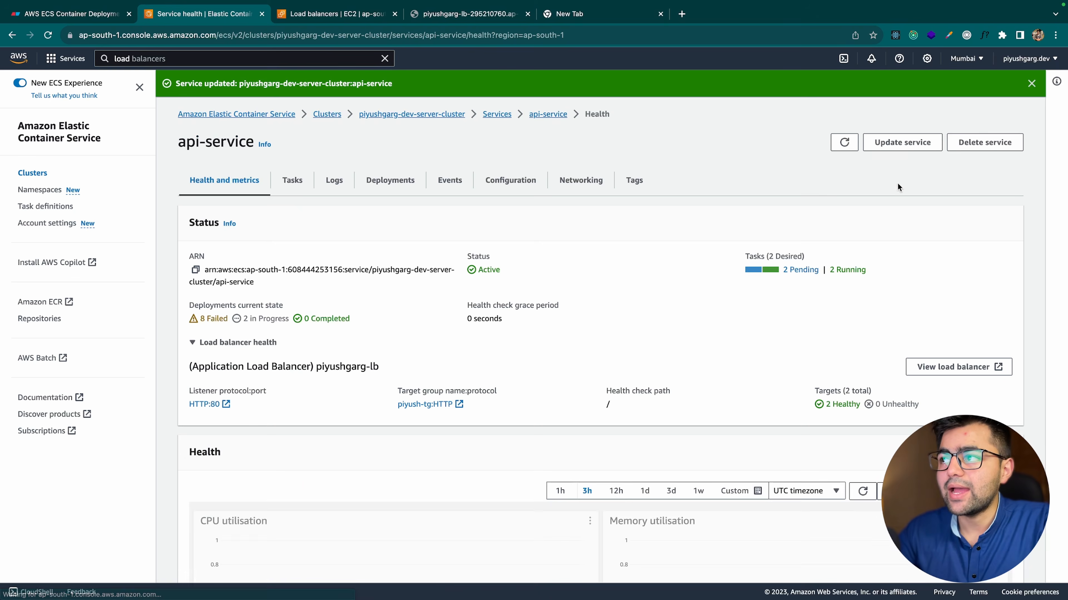
left_click(902, 142)
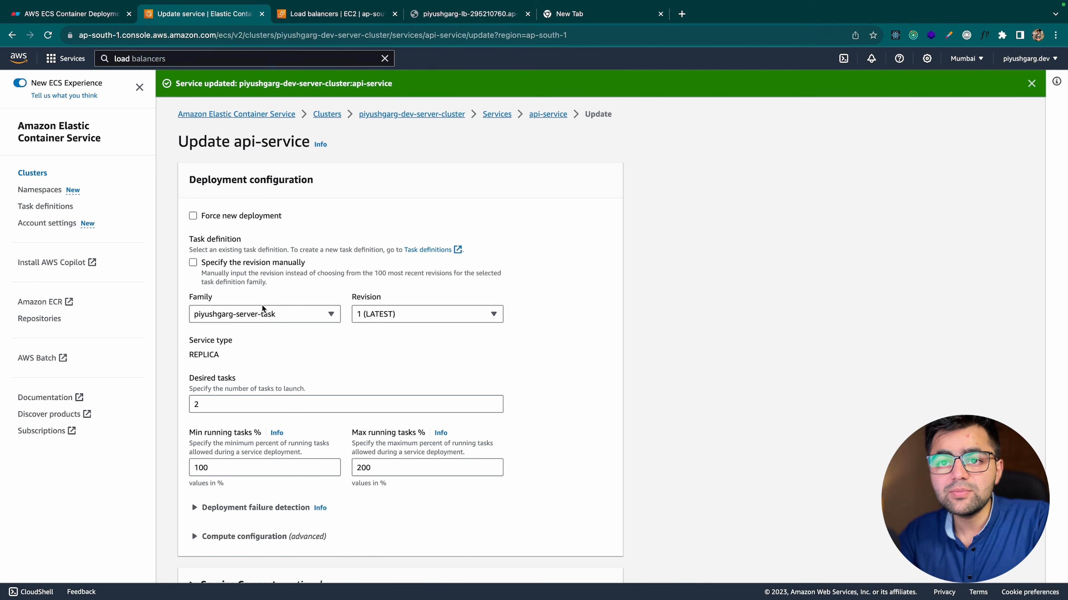
left_click(226, 404)
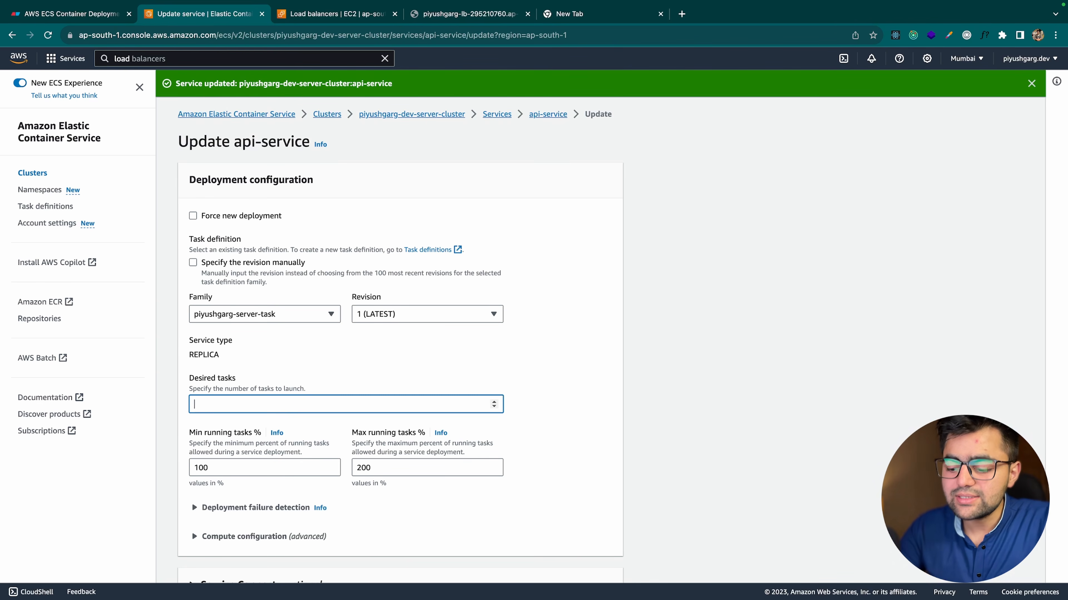
left_click(305, 367)
scroll(306, 355, "down", 7)
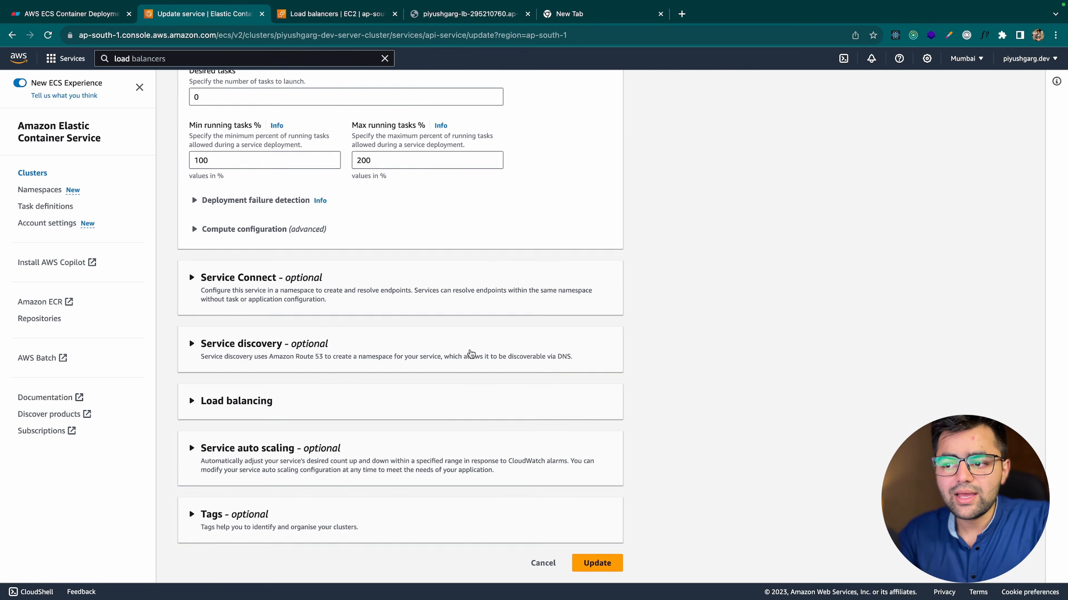
scroll(469, 355, "up", 7)
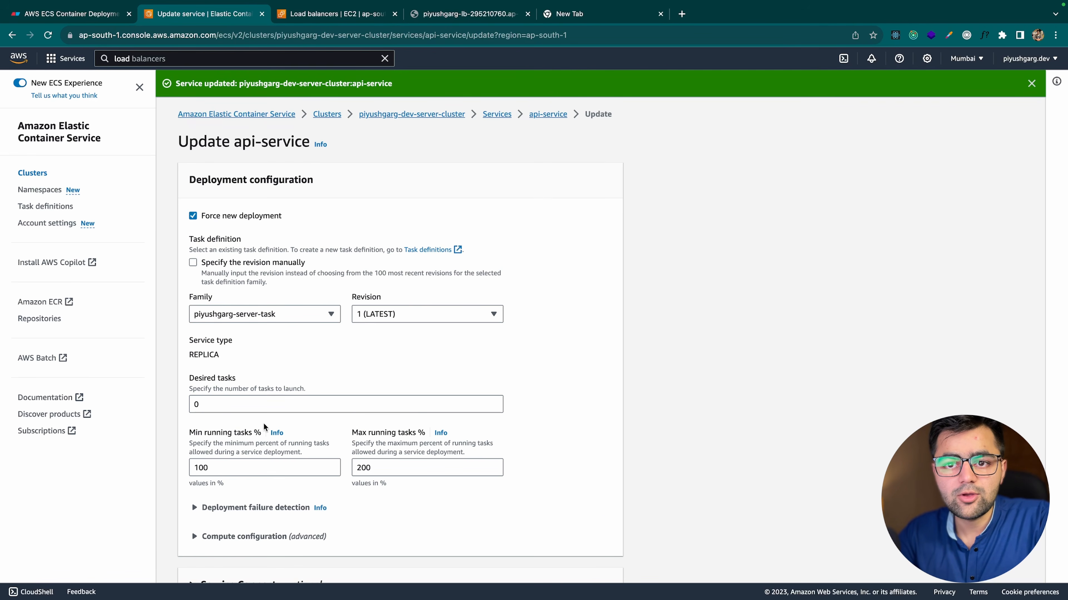
scroll(265, 427, "down", 8)
left_click(597, 560)
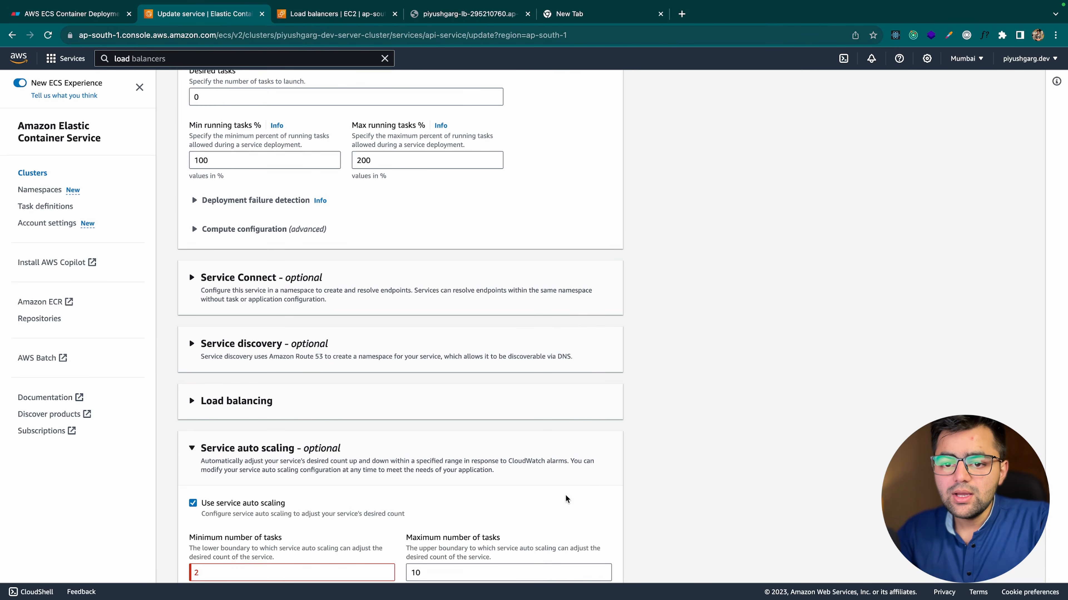
Step: Set the service auto scaling minimum number of tasks to 0 and submit the api-service update
scroll(566, 499, "down", 7)
left_click(290, 291)
key("BackSpace")
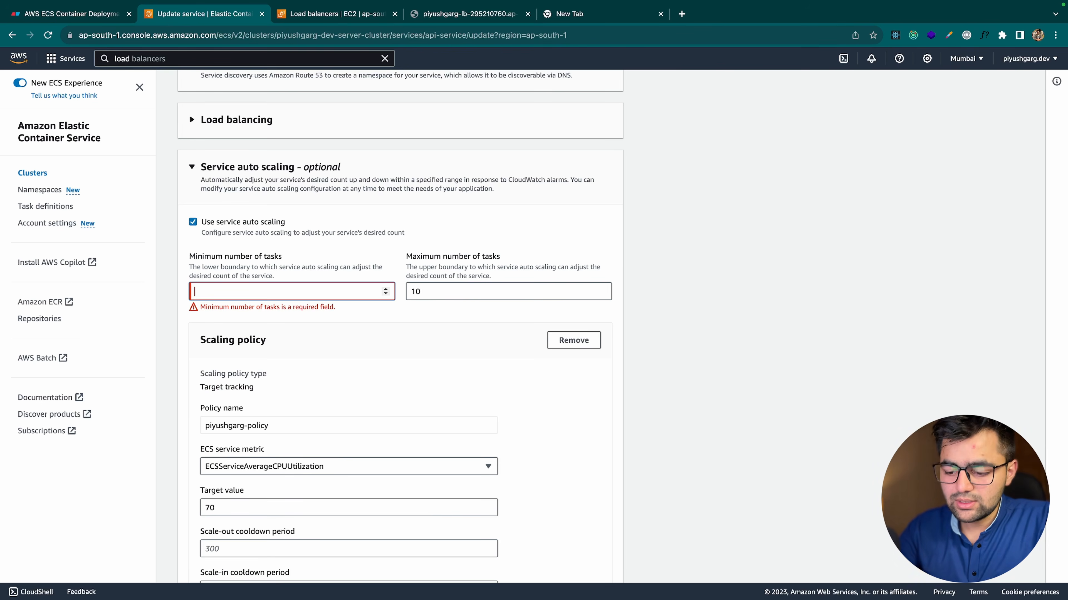
type("0")
scroll(630, 462, "down", 5)
left_click(597, 563)
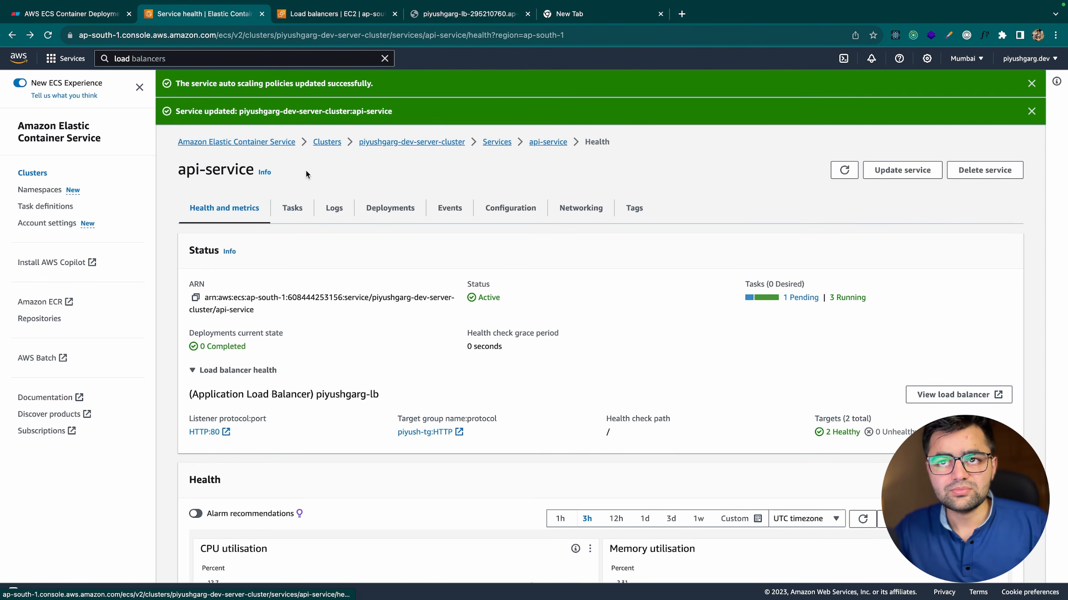
Step: Refresh the cluster's task list repeatedly and check its services to follow the scale-down of api-service
left_click(486, 143)
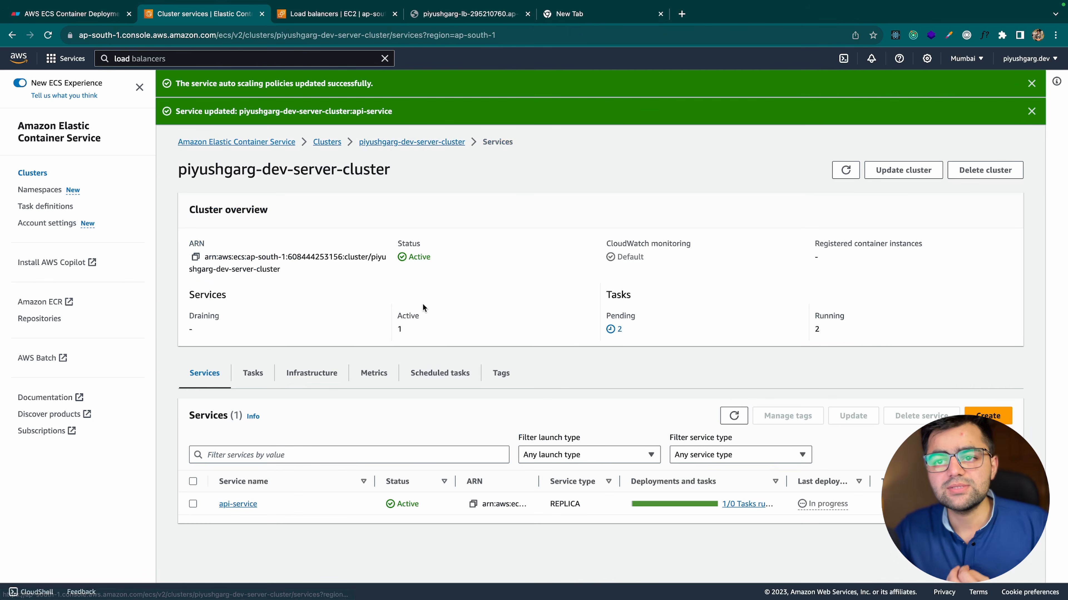
left_click(270, 377)
left_click(788, 419)
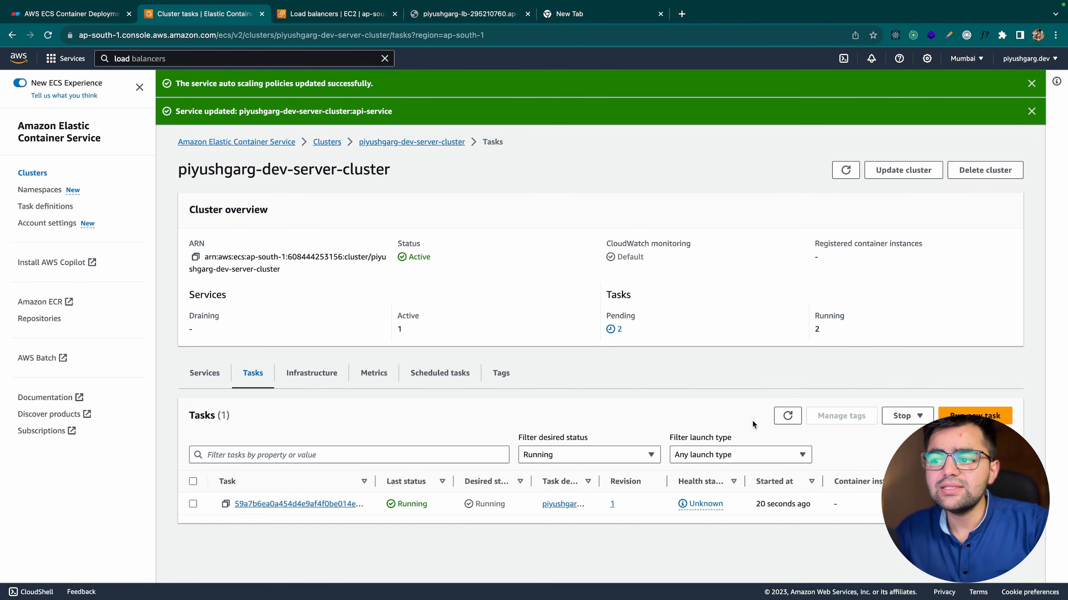
left_click(782, 417)
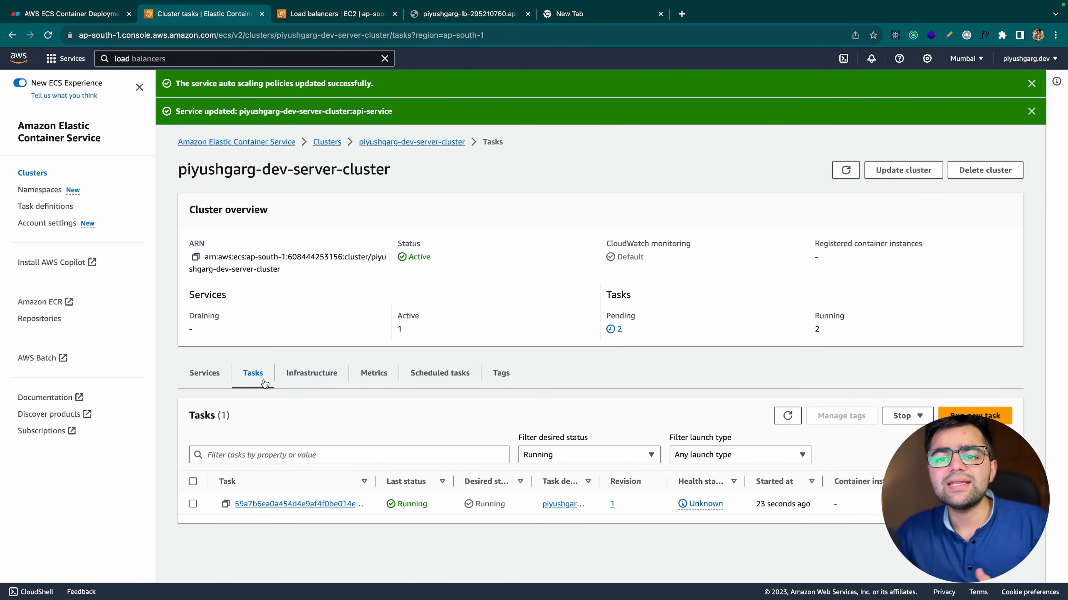
left_click(212, 374)
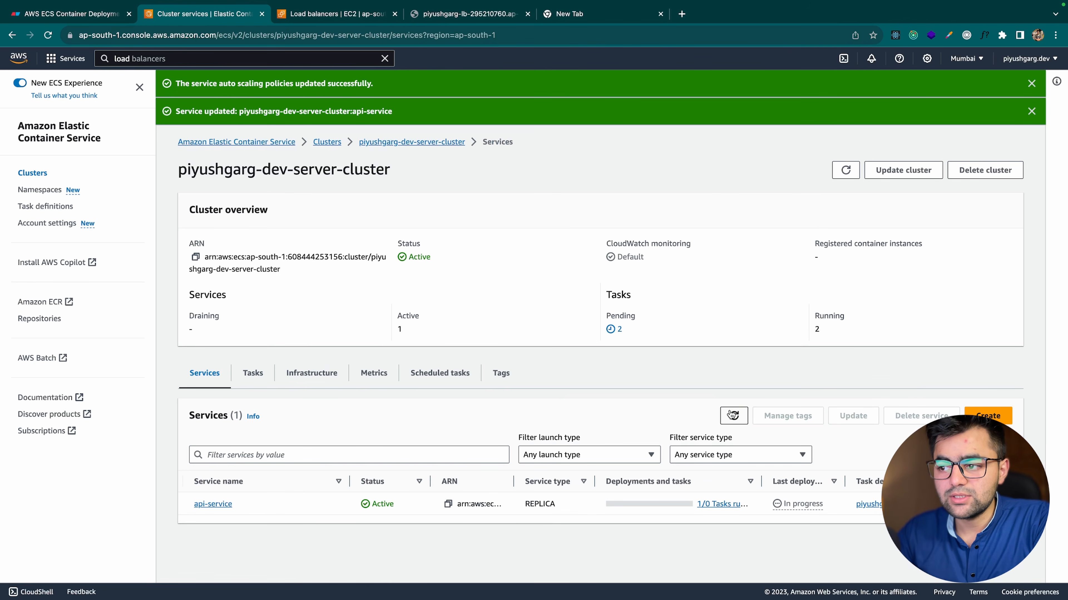
left_click(247, 378)
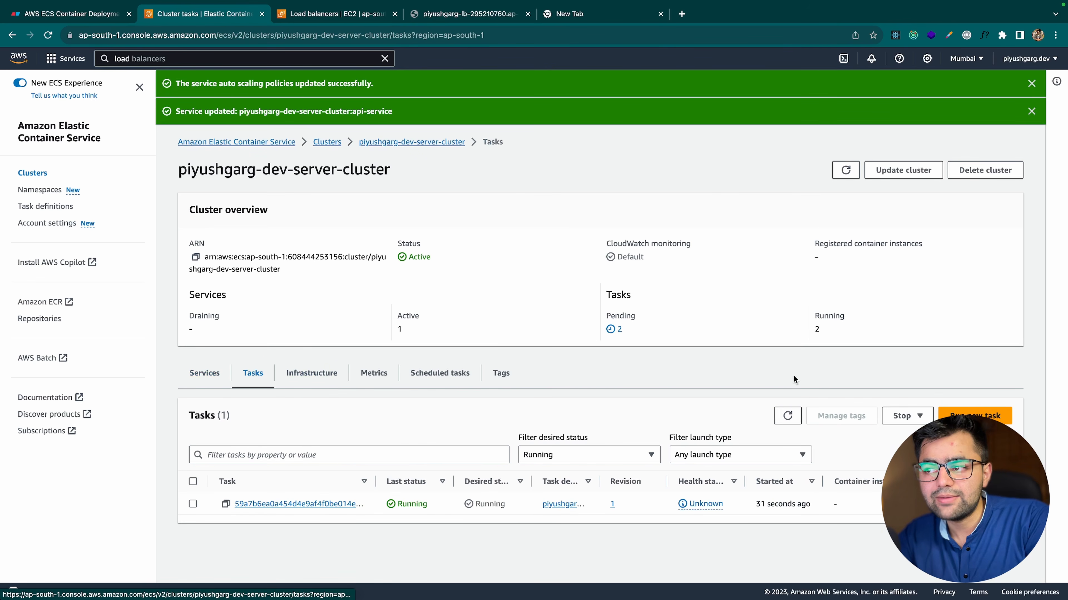
left_click(788, 416)
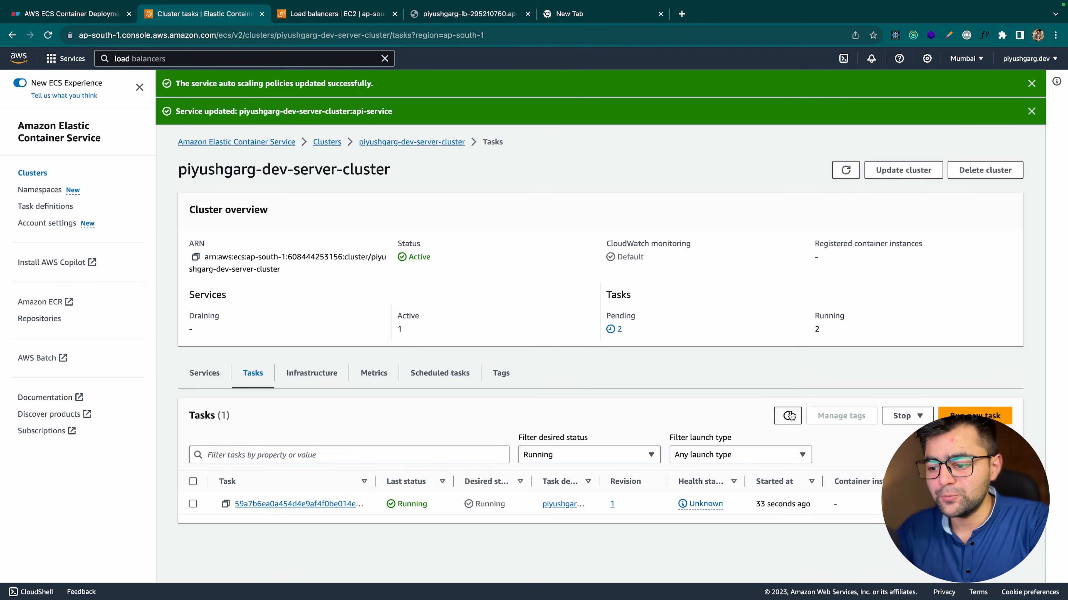
left_click(789, 415)
left_click(788, 415)
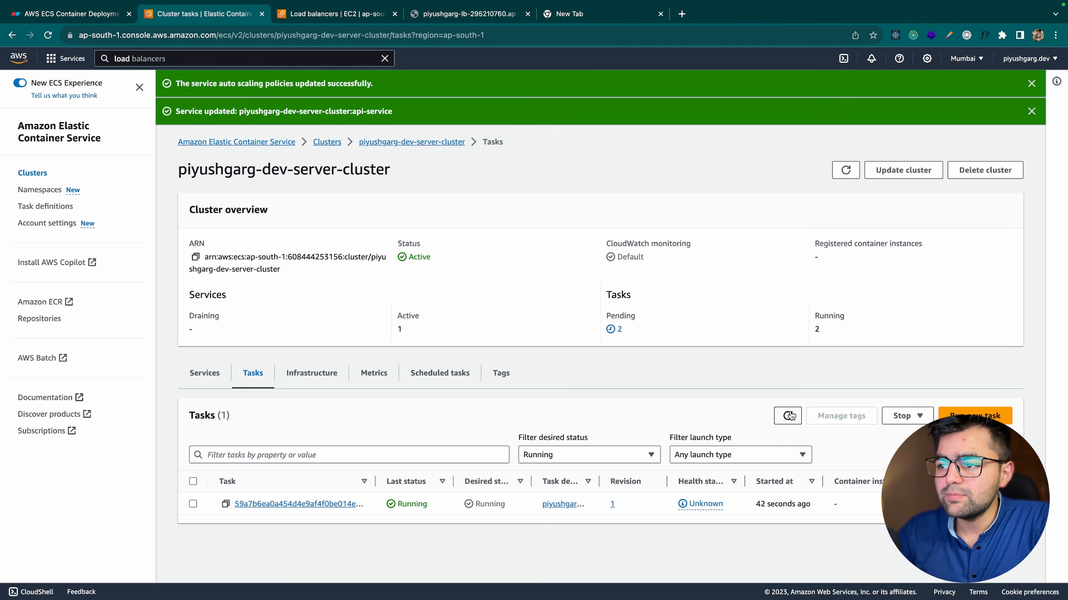
left_click(789, 416)
left_click(788, 415)
left_click(788, 416)
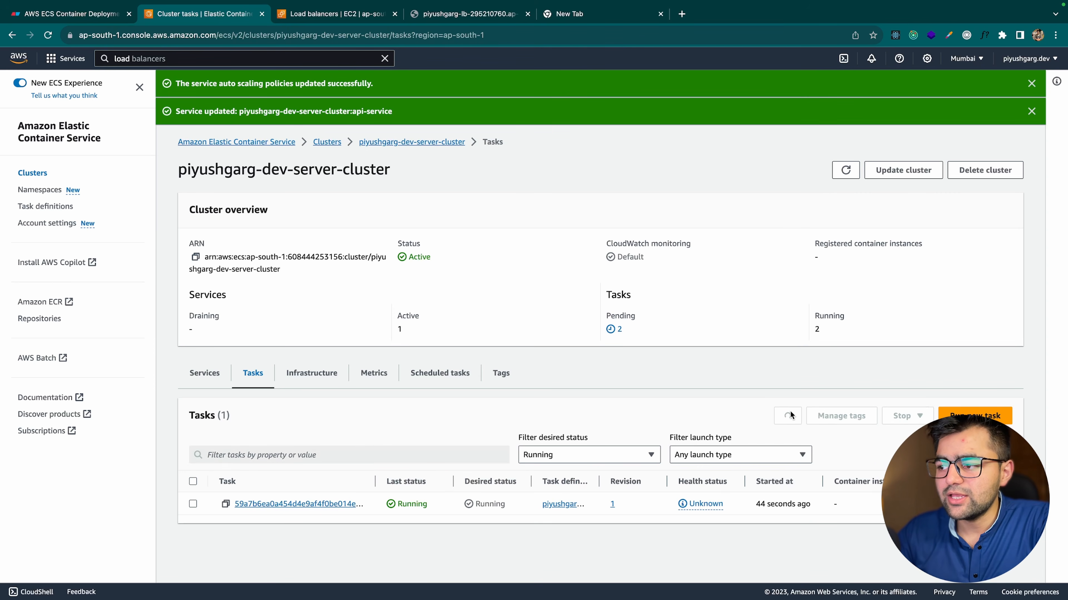
left_click(789, 416)
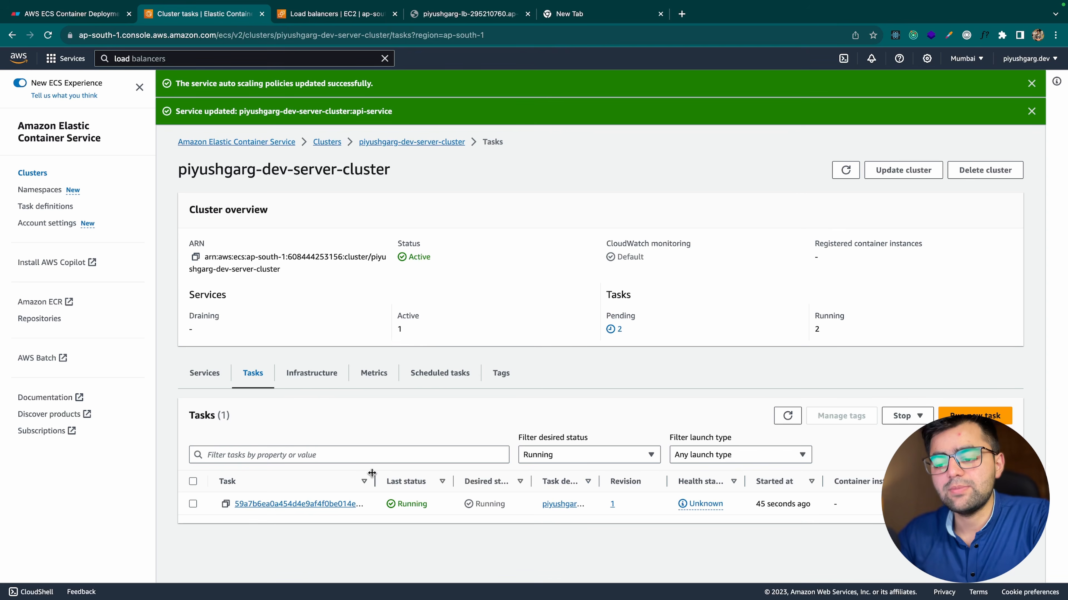
Step: Refresh the cluster's service list and delete api-service, confirming with "delete"
left_click(215, 377)
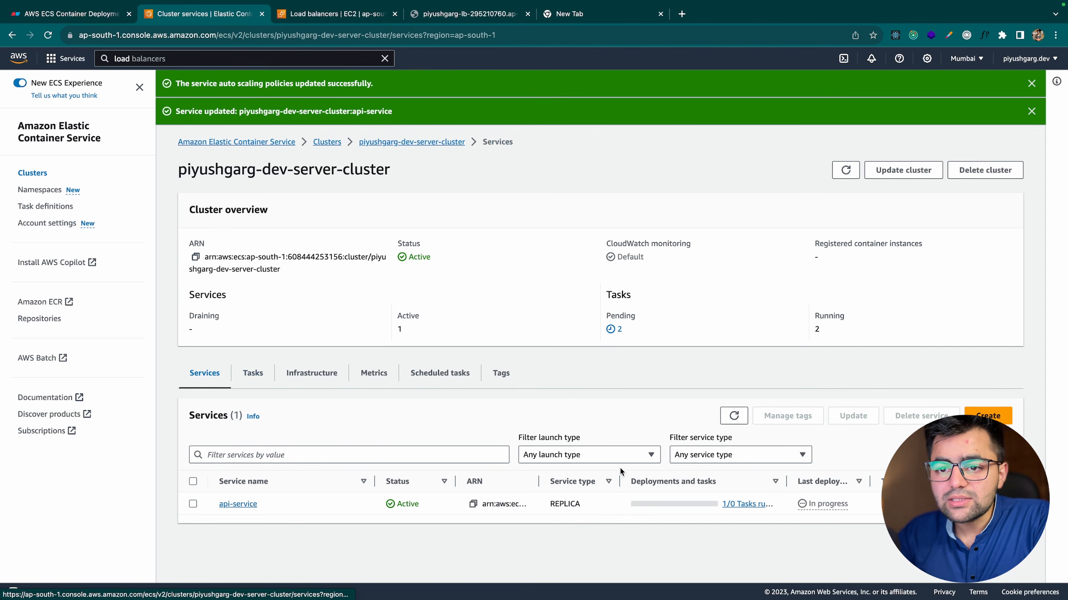
left_click(734, 420)
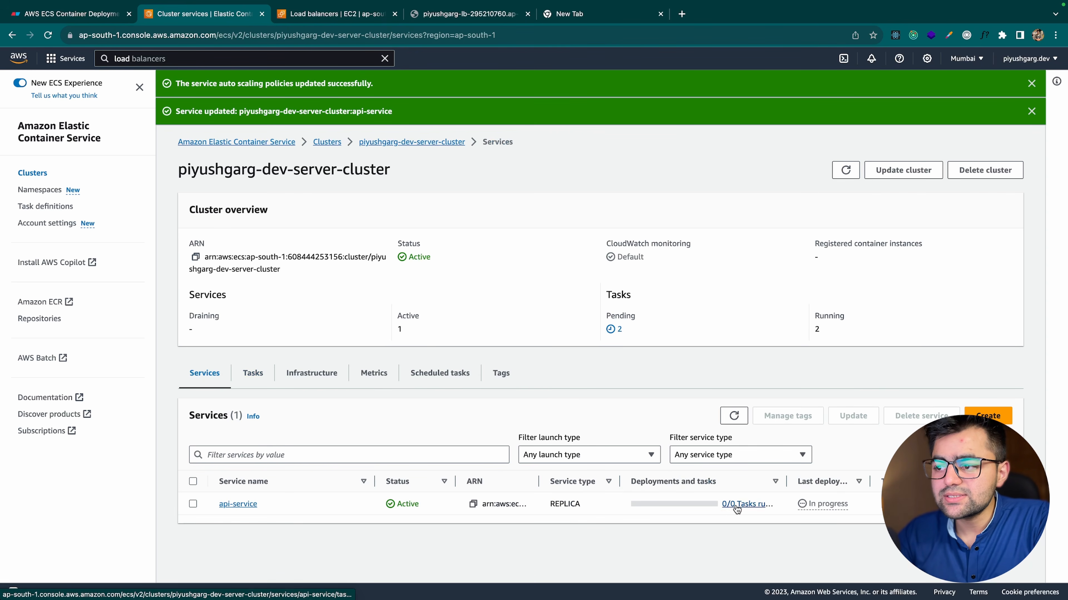
left_click(193, 503)
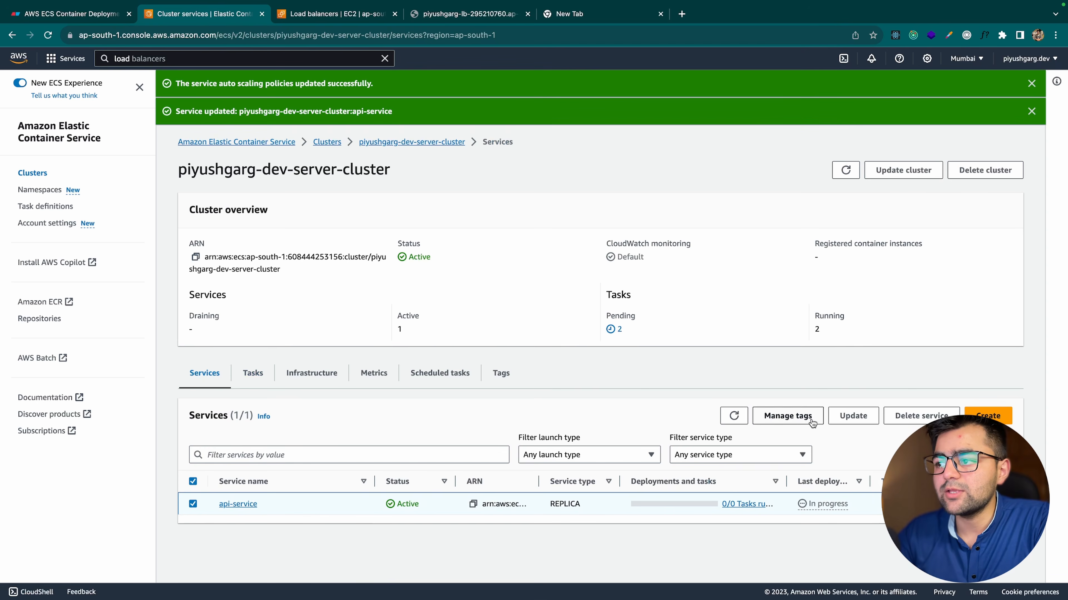
left_click(911, 416)
left_click(528, 394)
type("de")
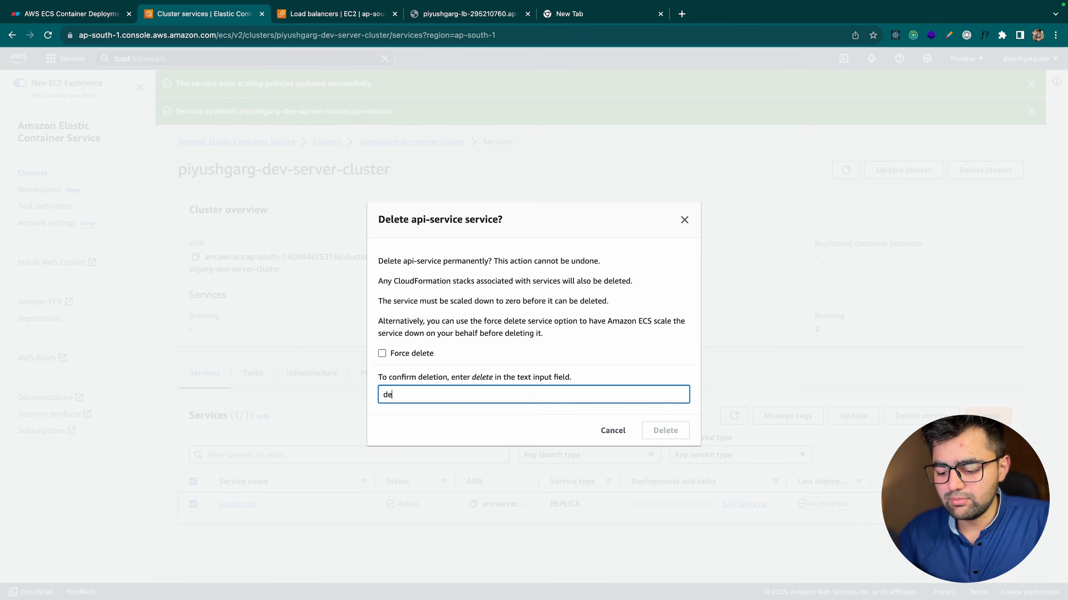
type("lete")
left_click(665, 430)
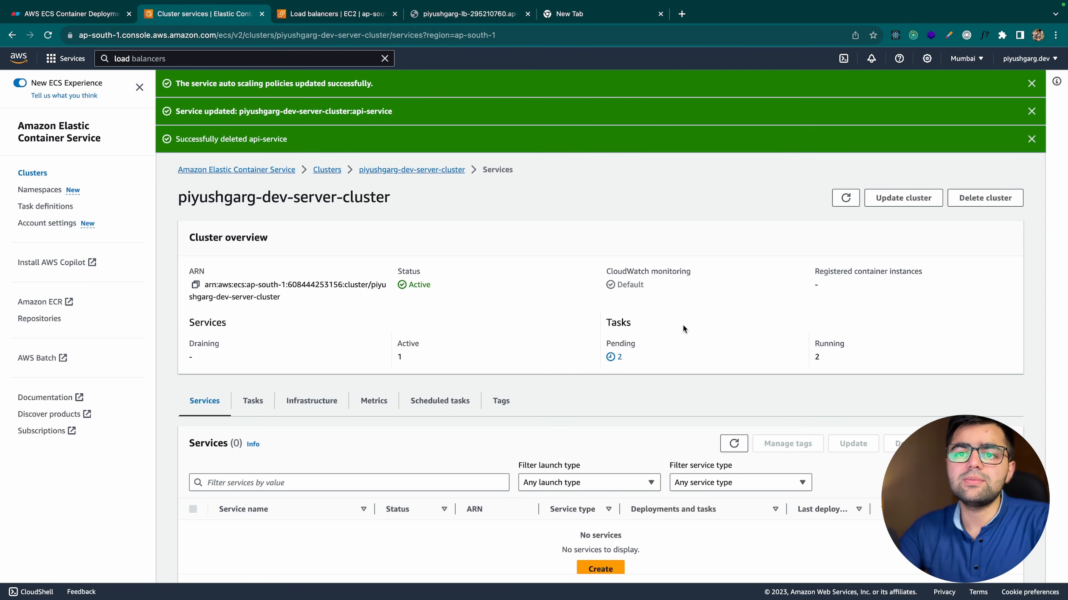
Step: Delete the ECS cluster, copying the requested deletion phrase into the confirmation field
left_click(985, 198)
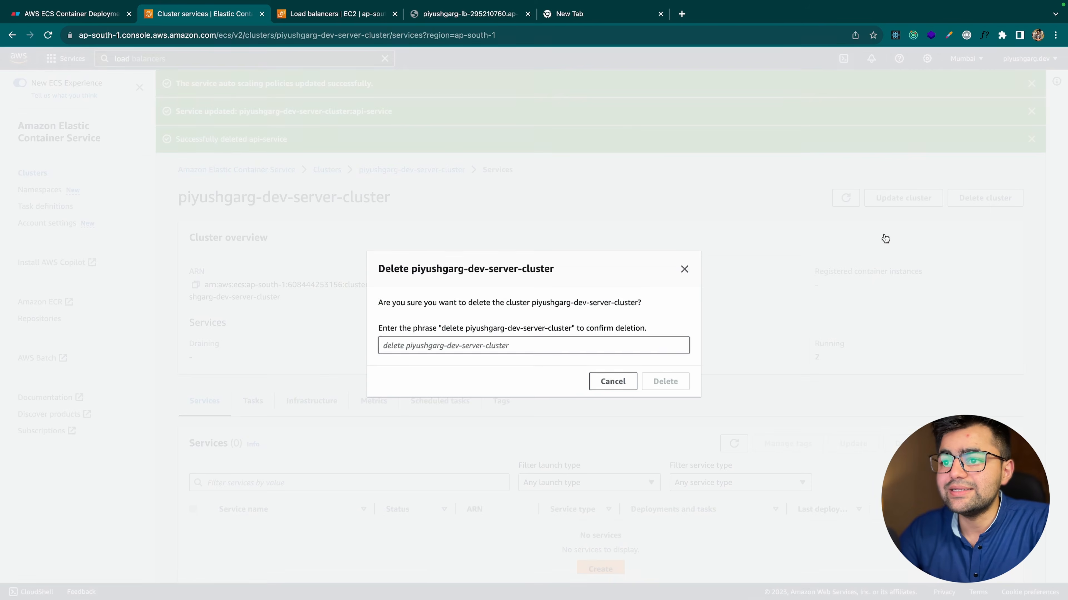
left_click(468, 344)
left_click_drag(442, 333, 575, 330)
key("ctrl+c")
left_click(542, 344)
key("ctrl+v")
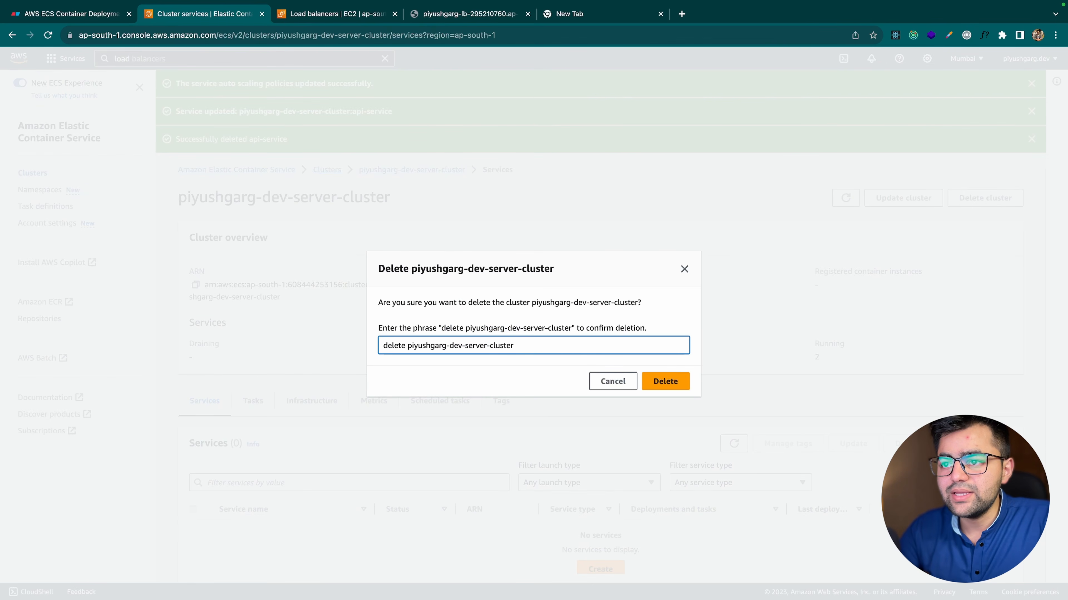
left_click(665, 382)
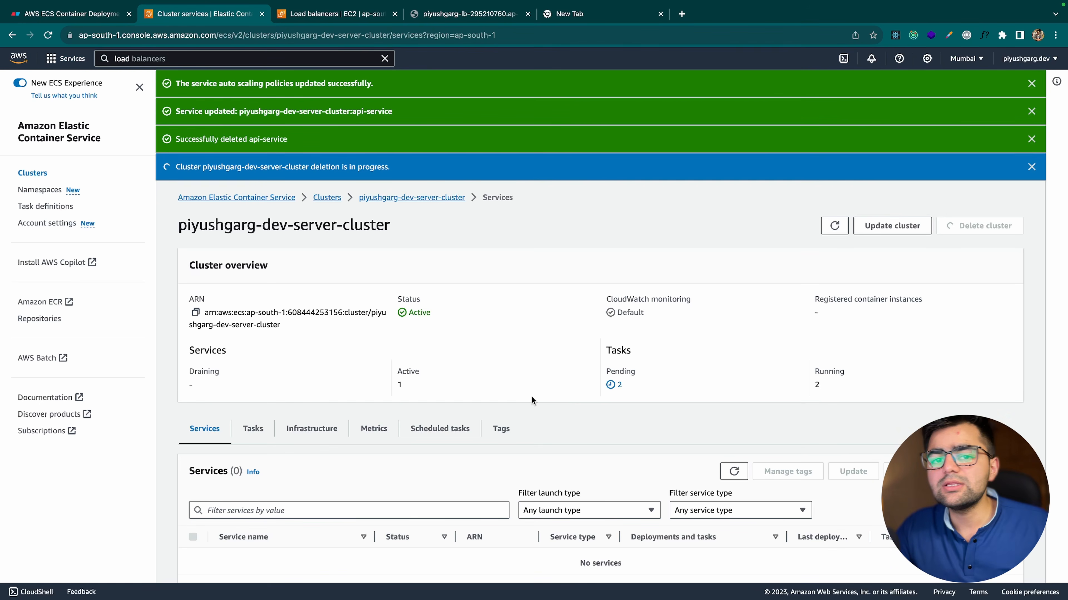